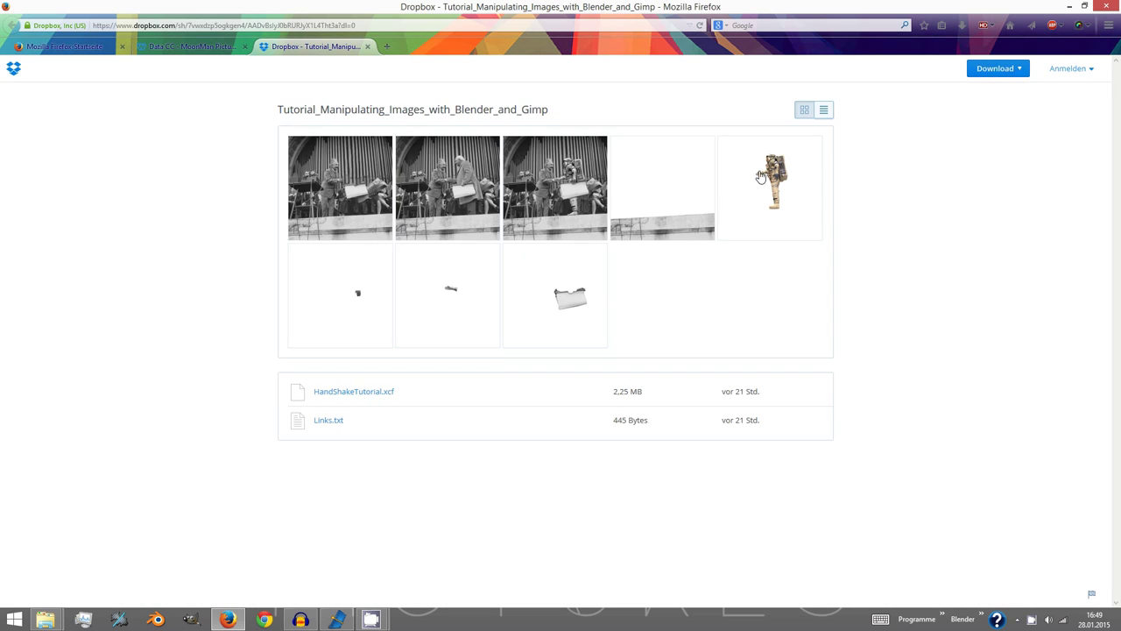
- Show the shared Tutorial_Manipulating_Images_with_Blender_and_Gimp folder as a list
{"action": "left_click", "coordinate": [824, 111]}
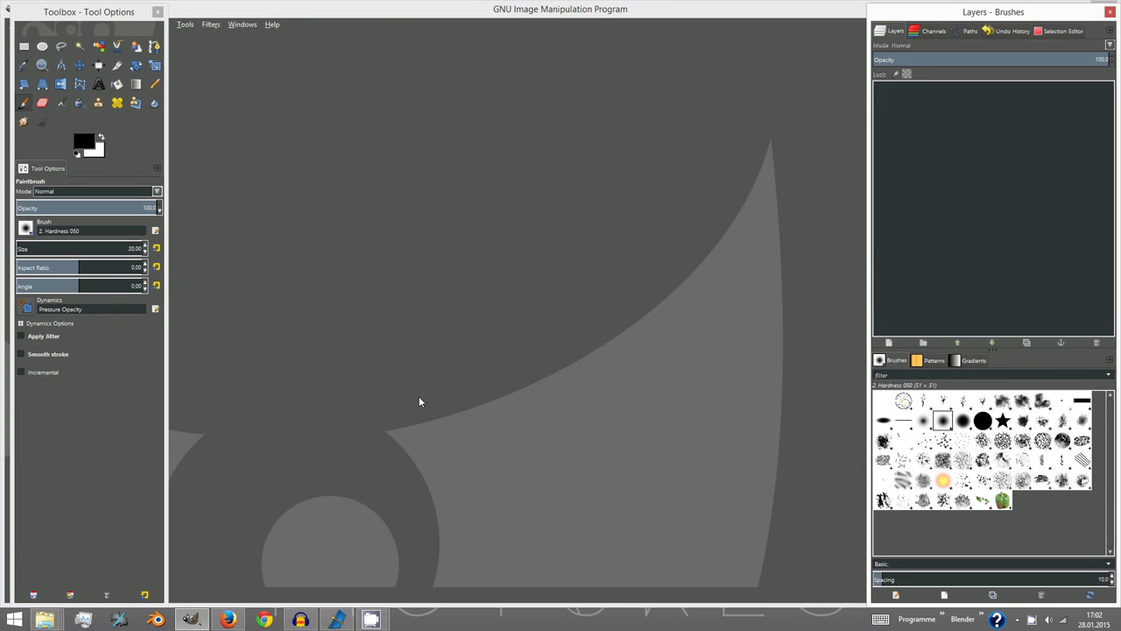
- Open the The_Handshake_Tutorial folder and load 2_HandShake_Original.png from it into GIMP
{"action": "mouse_move", "coordinate": [43, 619]}
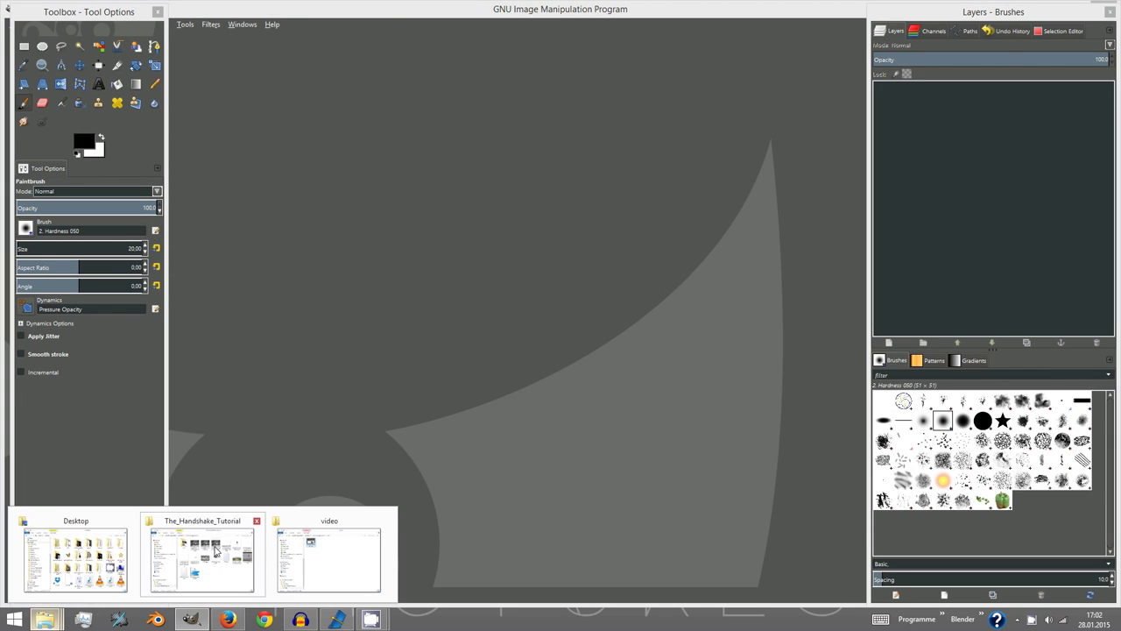
{"action": "left_click", "coordinate": [215, 550]}
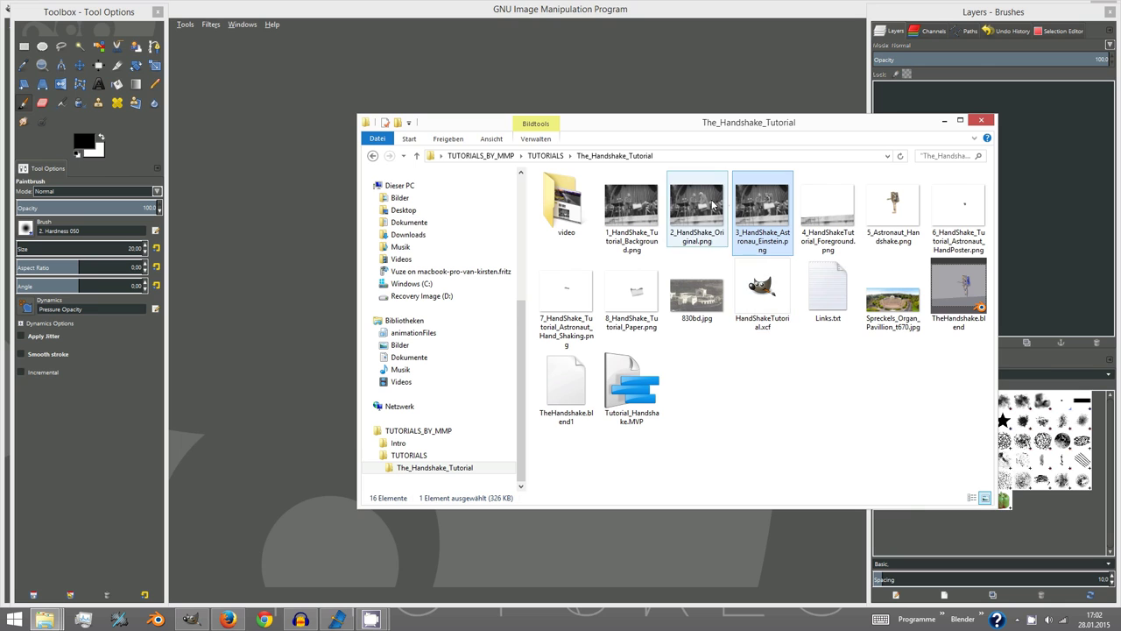
{"action": "left_click", "coordinate": [698, 205]}
{"action": "left_click_drag", "start_coordinate": [698, 205], "coordinate": [468, 96]}
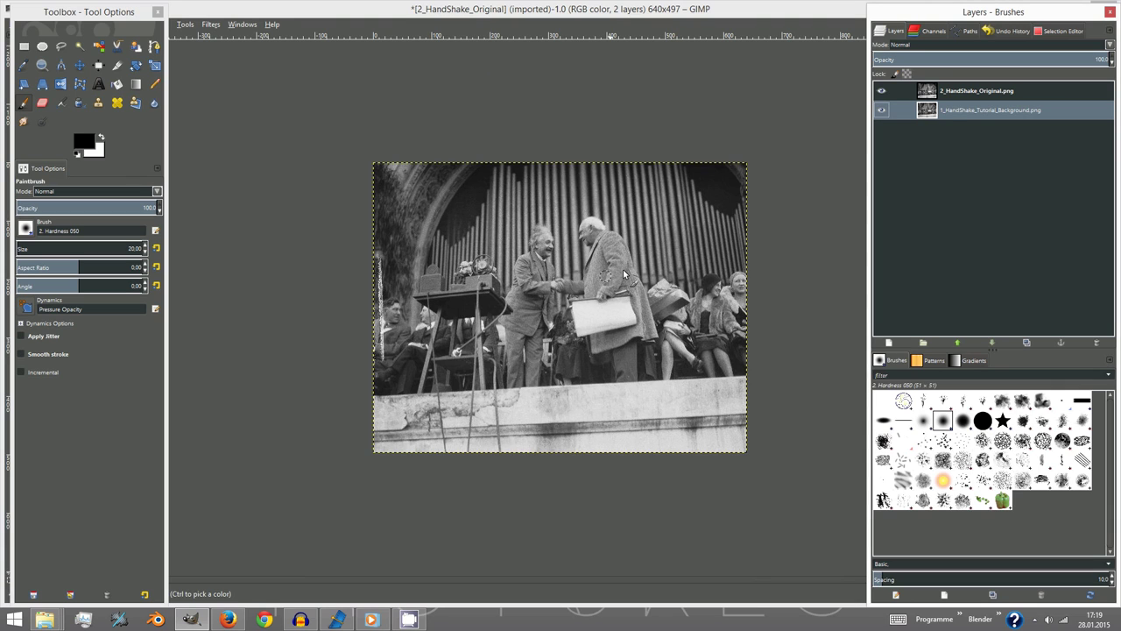
- Toggle the visibility of the 2_HandShake_Original.png layer to compare it with the retouched background beneath
{"action": "left_click", "coordinate": [881, 92]}
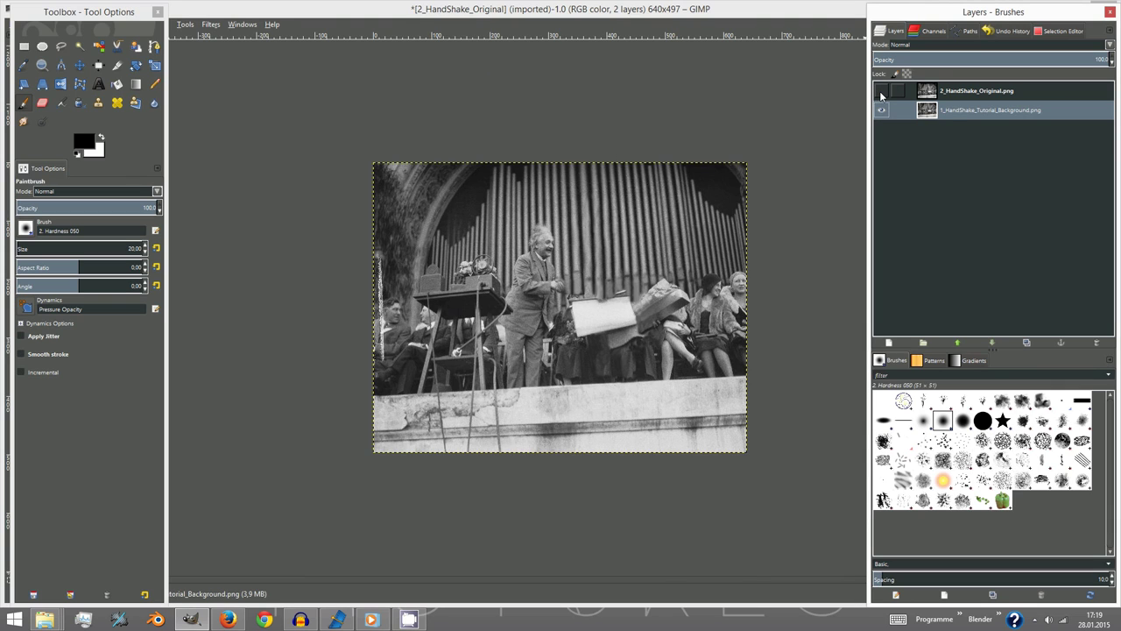
{"action": "left_click", "coordinate": [881, 92]}
{"action": "left_click", "coordinate": [881, 92]}
{"action": "left_click", "coordinate": [881, 92]}
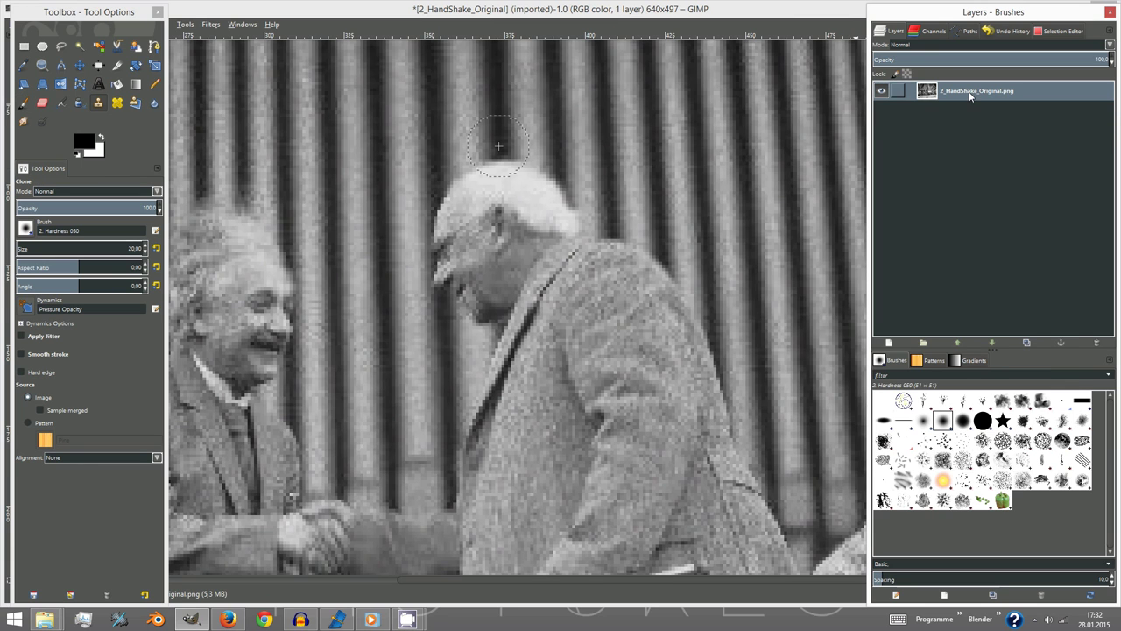
- Duplicate the 2_HandShake_Original.png layer
{"action": "right_click", "coordinate": [969, 96]}
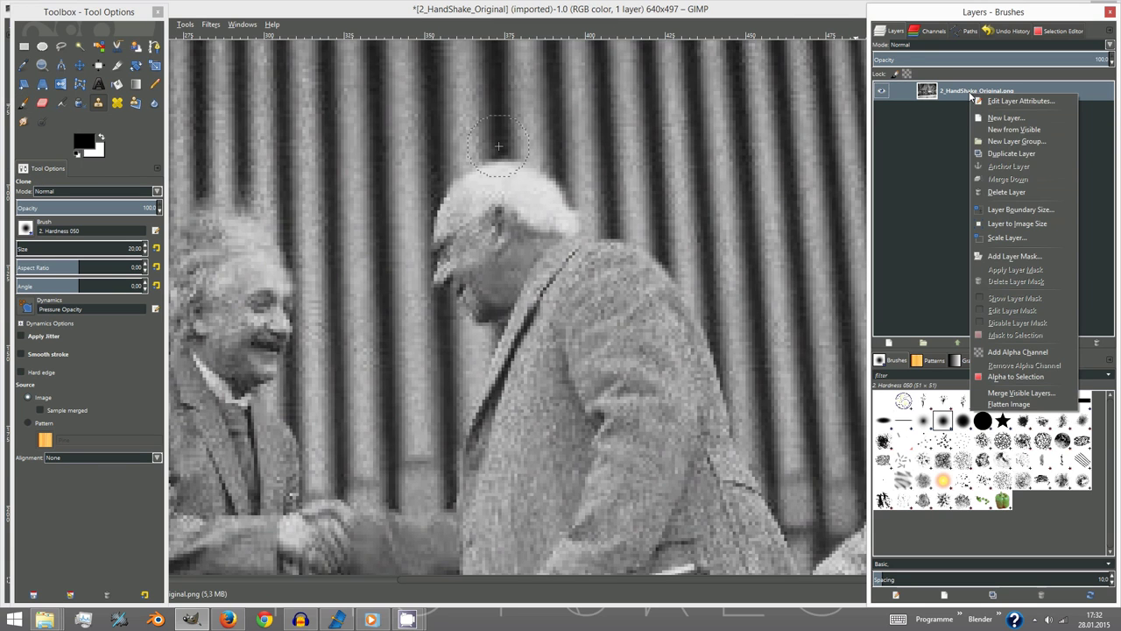
{"action": "left_click", "coordinate": [998, 154]}
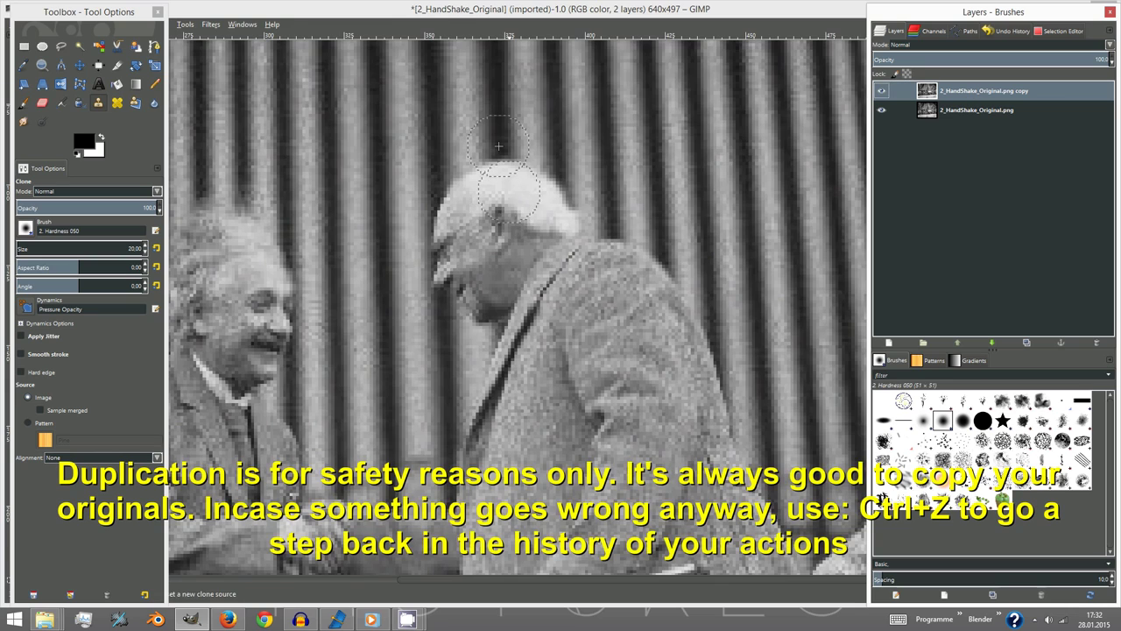
- Clone the organ pipes from above the white-haired man over his head with the size 20 Hardness 050 brush
{"action": "scroll", "coordinate": [498, 146], "scroll_direction": "down", "scroll_amount": 3, "text": "ctrl"}
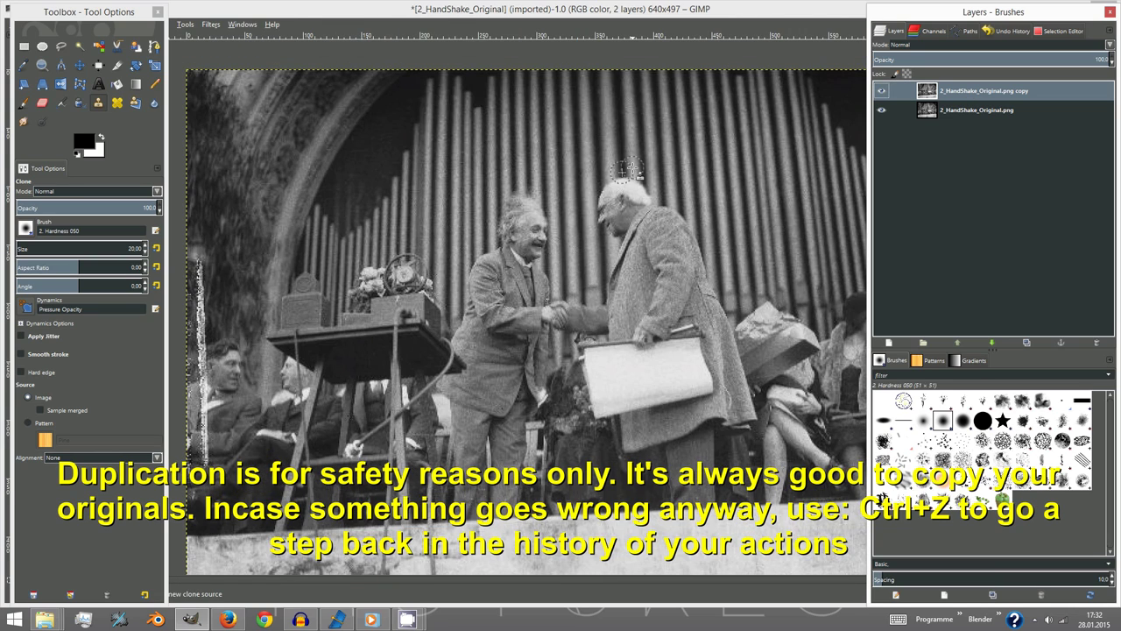
{"action": "scroll", "coordinate": [626, 169], "scroll_direction": "up", "scroll_amount": 5, "text": "ctrl"}
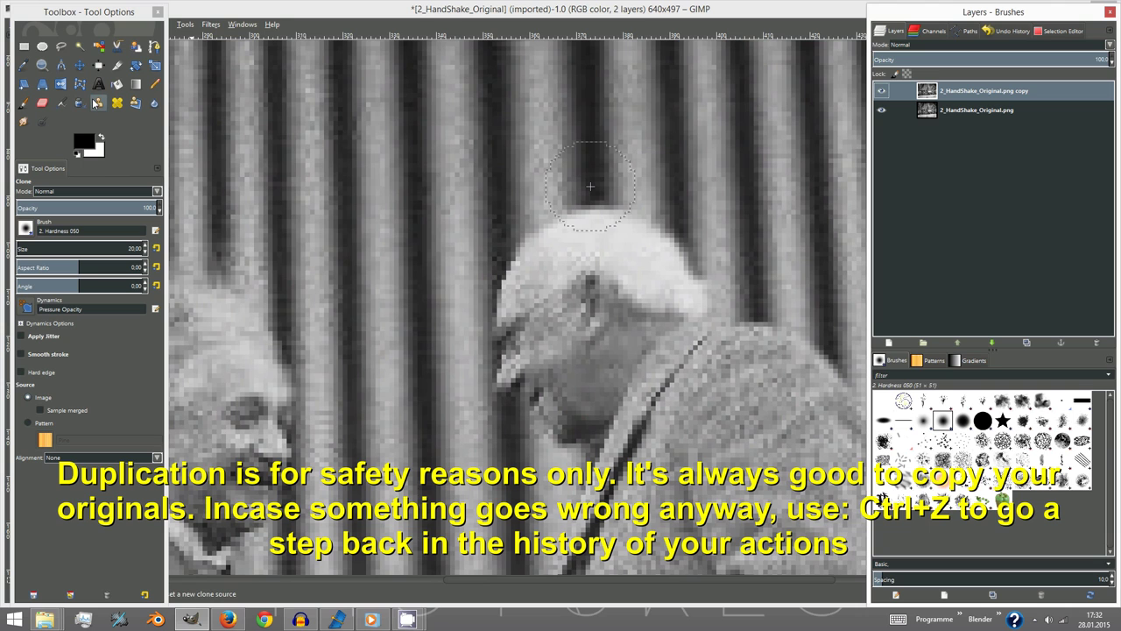
{"action": "left_click", "coordinate": [96, 102]}
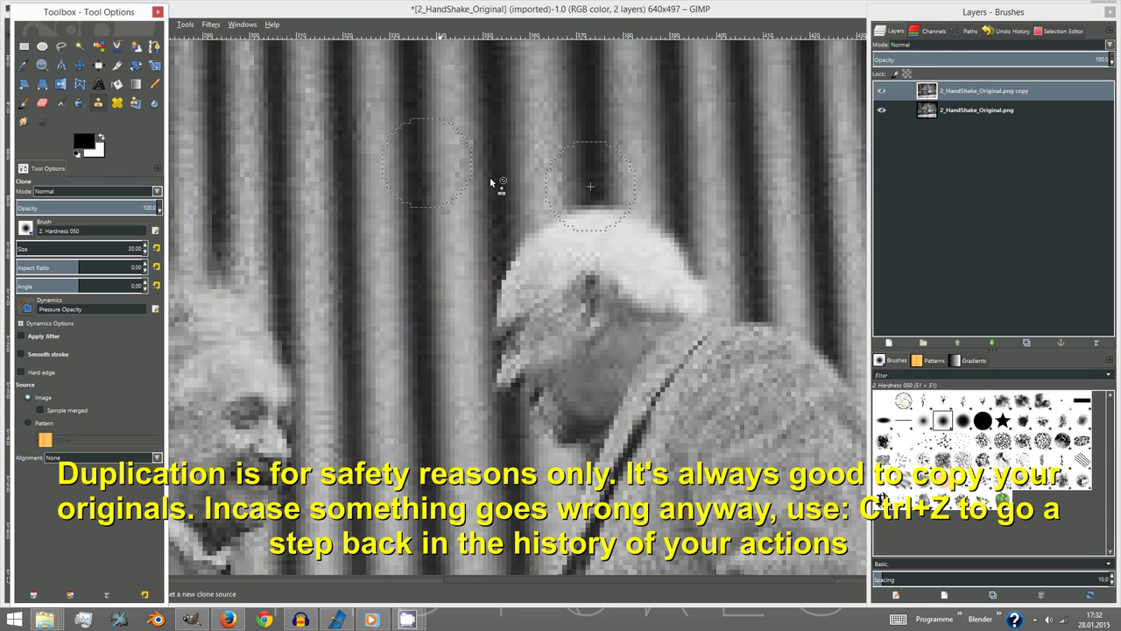
{"action": "left_click", "coordinate": [674, 175]}
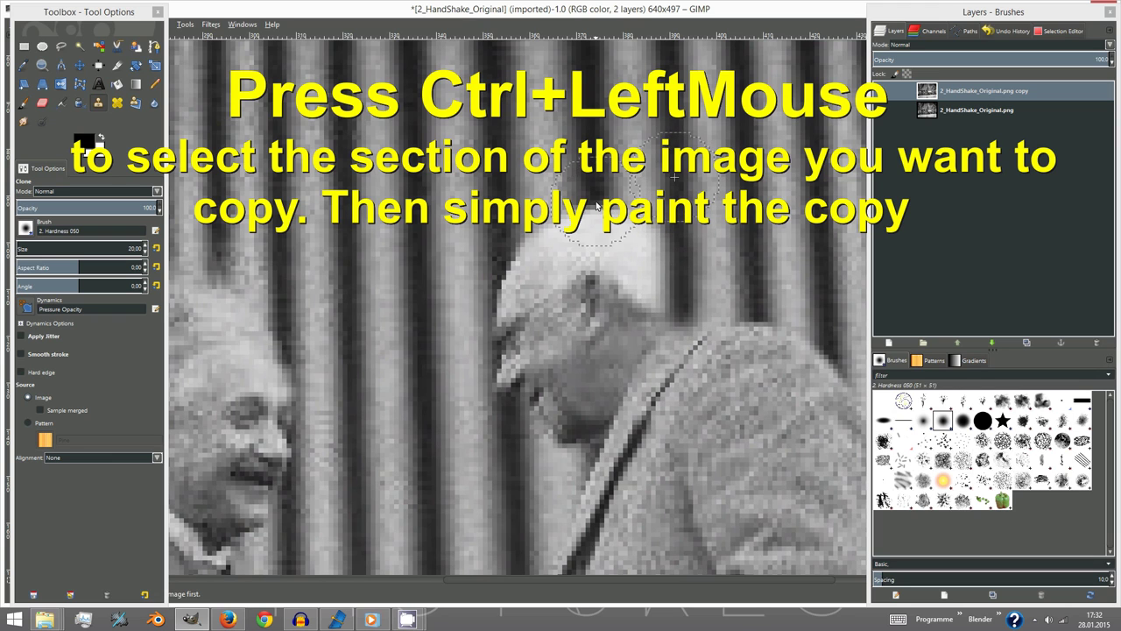
{"action": "left_click", "coordinate": [590, 149], "text": "ctrl"}
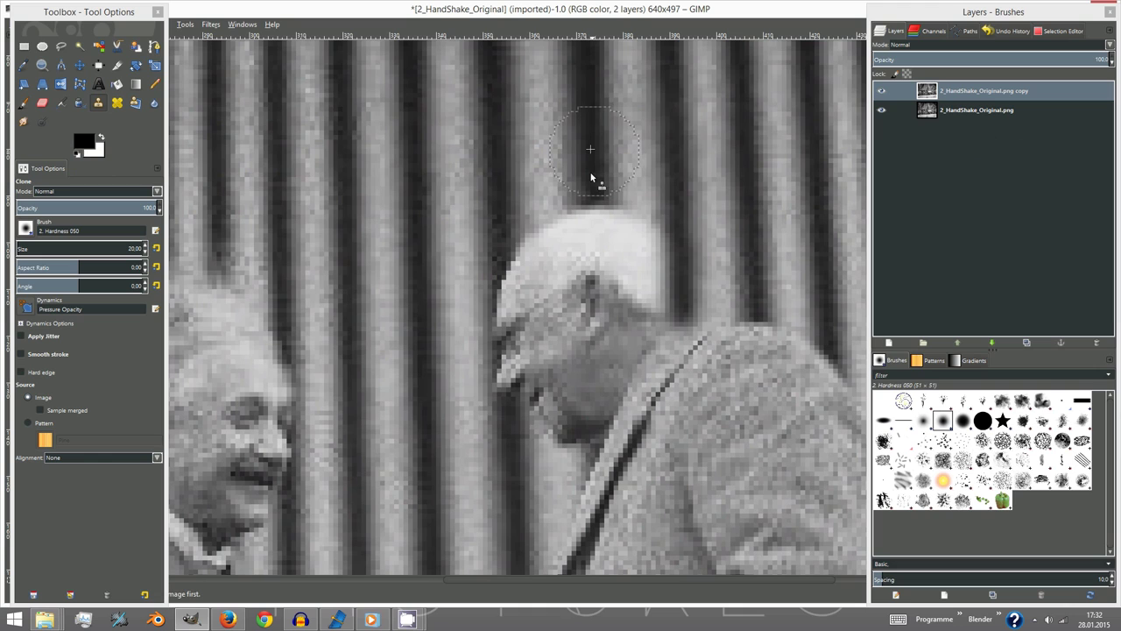
{"action": "left_click", "coordinate": [594, 263]}
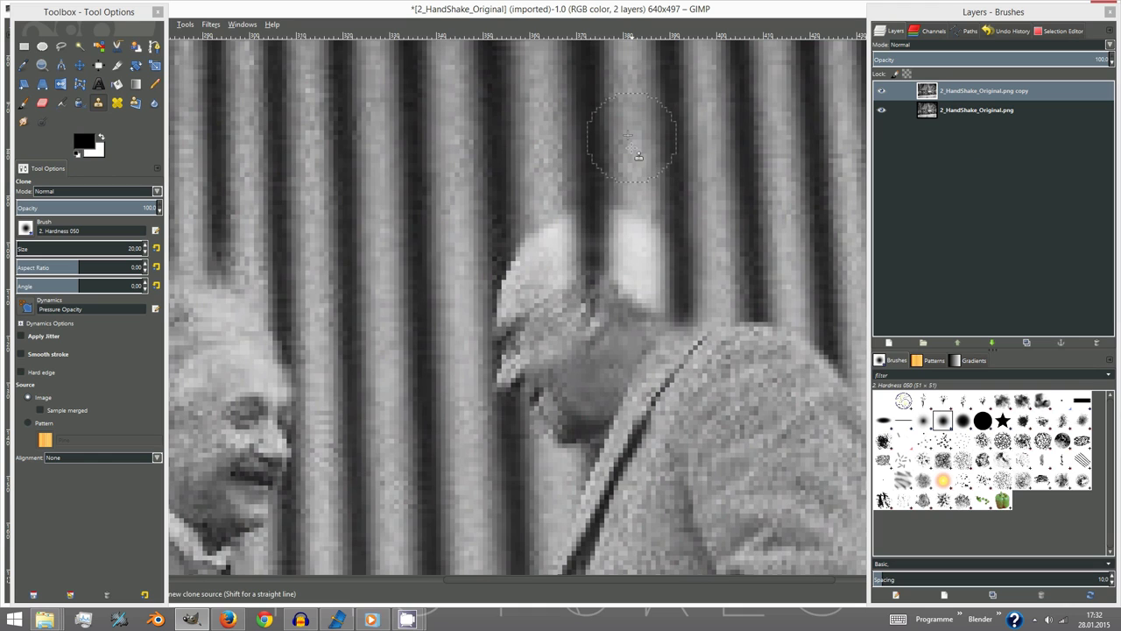
{"action": "left_click", "coordinate": [627, 135], "text": "ctrl"}
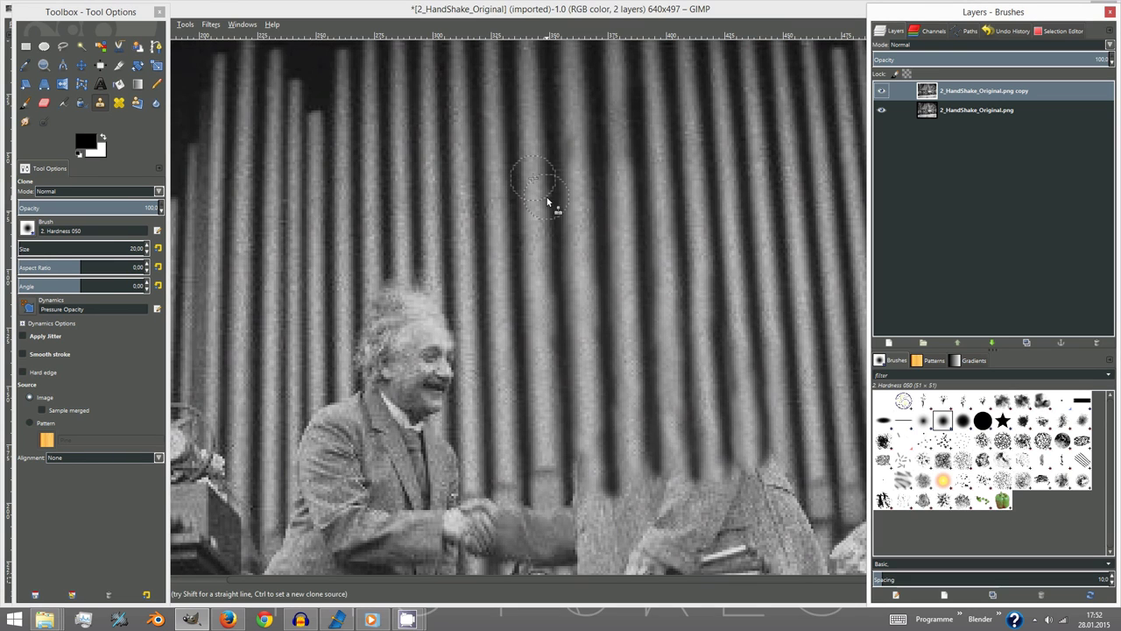
- Clone clean organ pipe texture in straight strokes along the pipes above the remaining coat
{"action": "left_click", "coordinate": [539, 221], "text": "ctrl"}
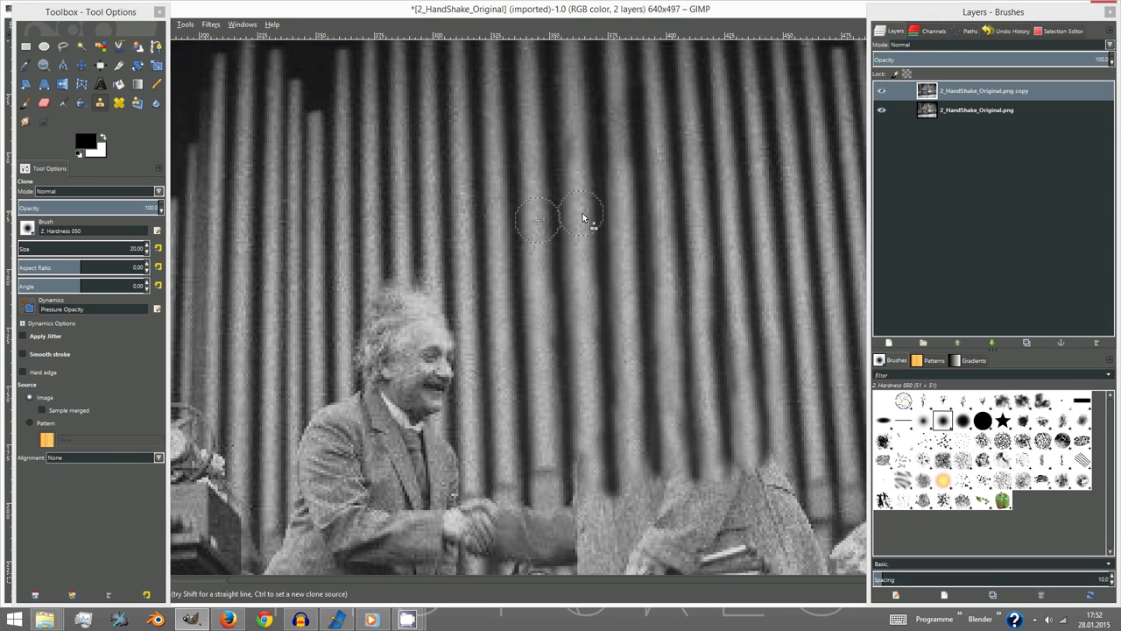
{"action": "left_click", "coordinate": [590, 379], "text": "shift"}
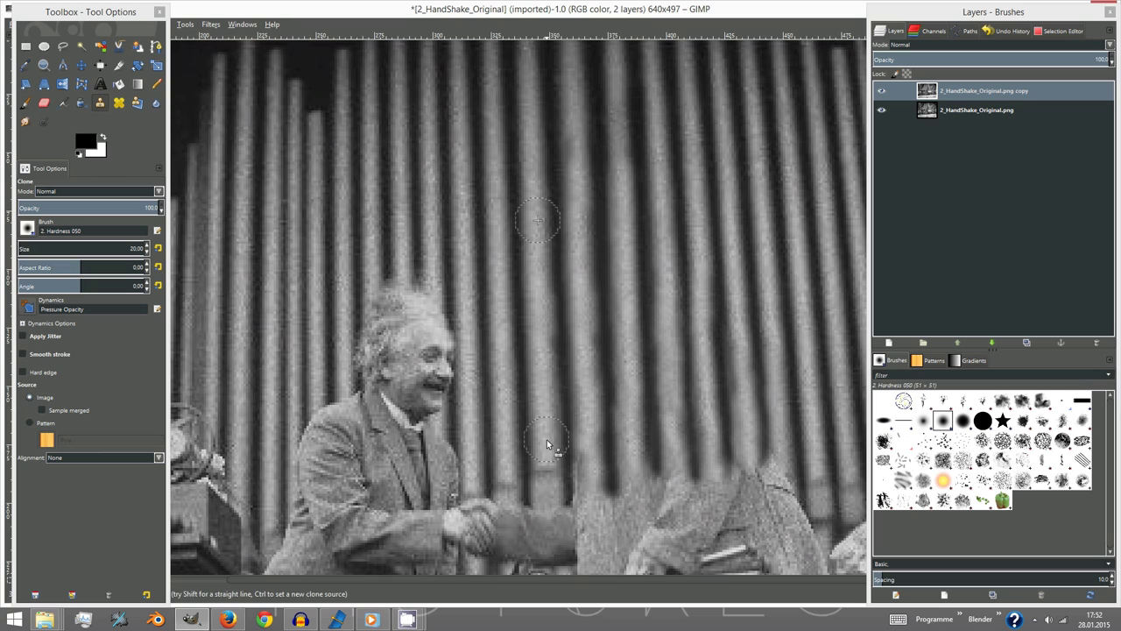
{"action": "left_click", "coordinate": [545, 309], "text": "shift"}
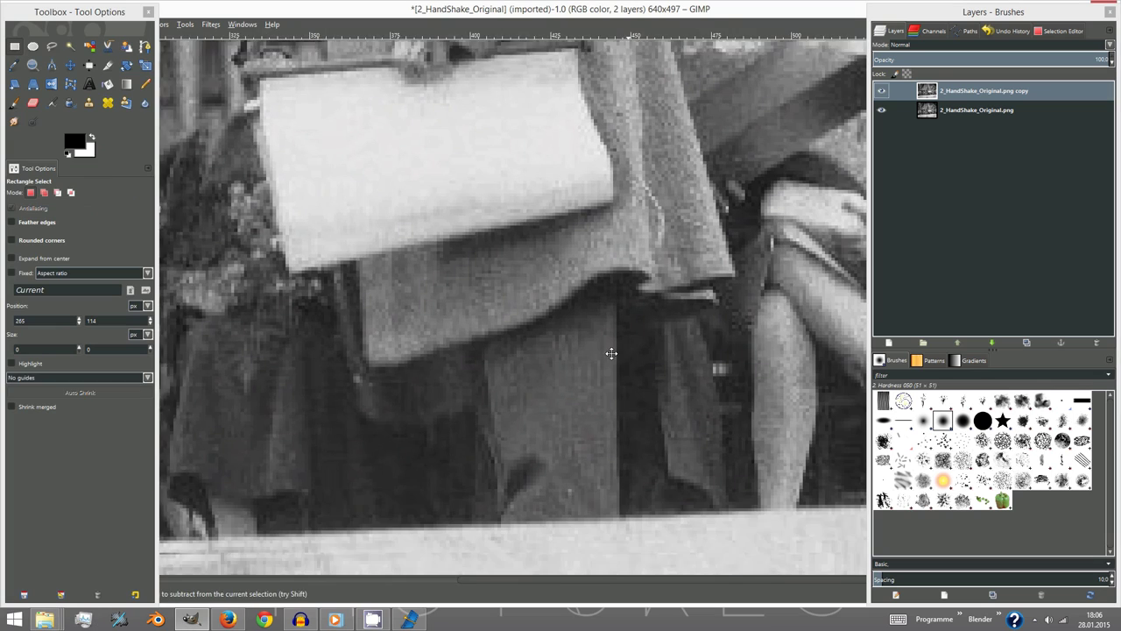
{"action": "middle_click_drag", "start_coordinate": [612, 353], "coordinate": [587, 328]}
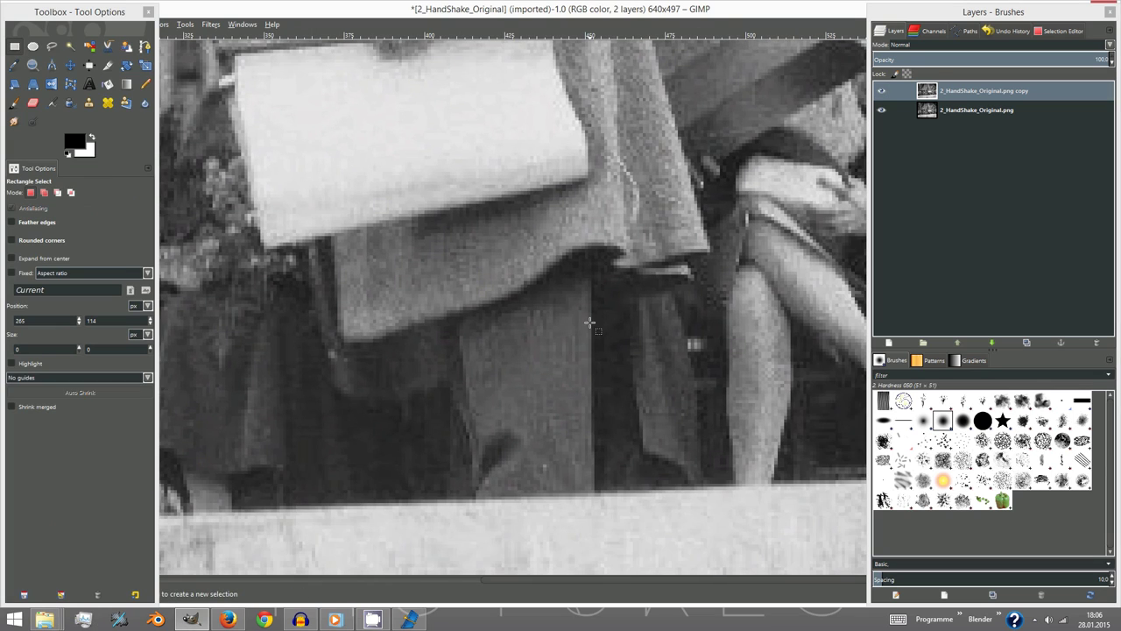
- Copy a rectangle about 35 × 59 px of the dark background beside the trouser leg, paste it and move it over the leg
{"action": "left_click_drag", "start_coordinate": [604, 294], "coordinate": [714, 481]}
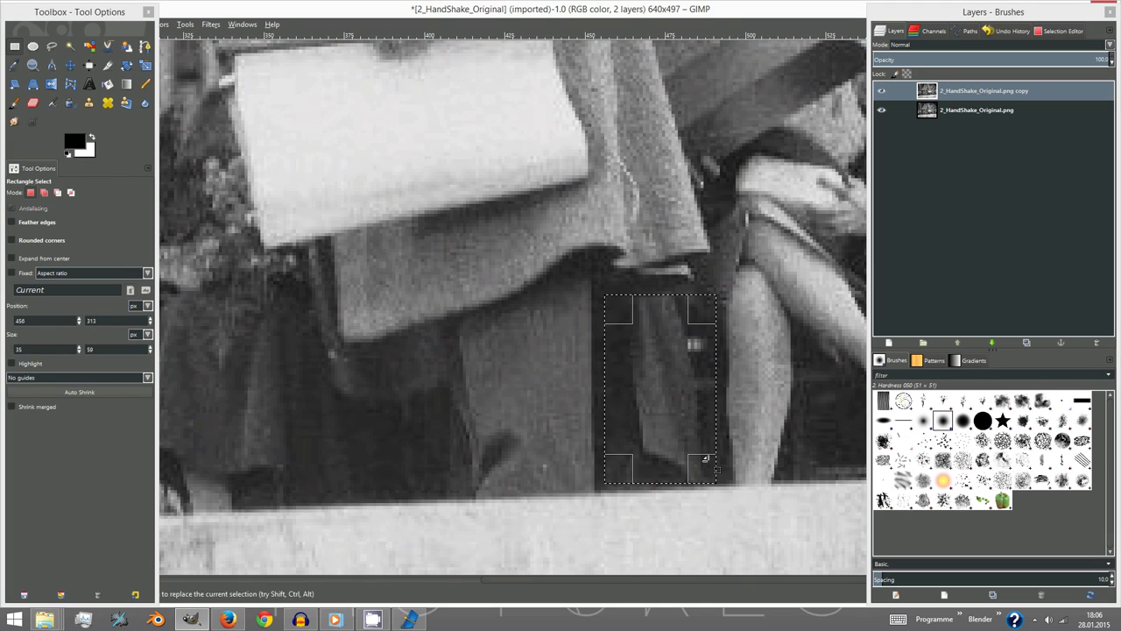
{"action": "key", "text": "ctrl+c"}
{"action": "key", "text": "ctrl+v"}
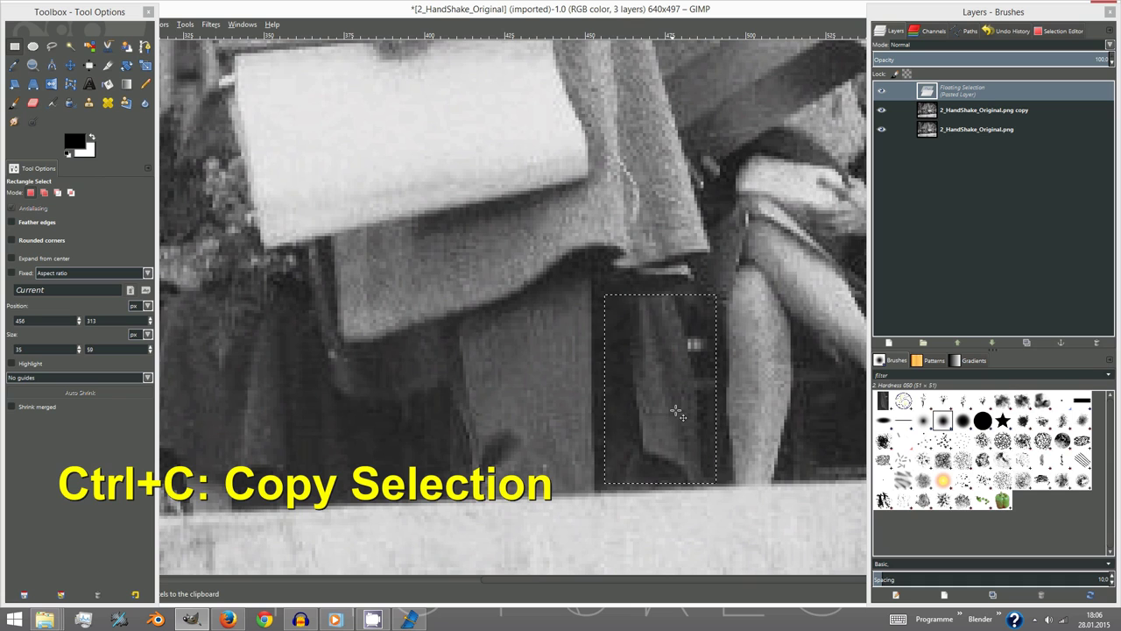
{"action": "key", "text": "m"}
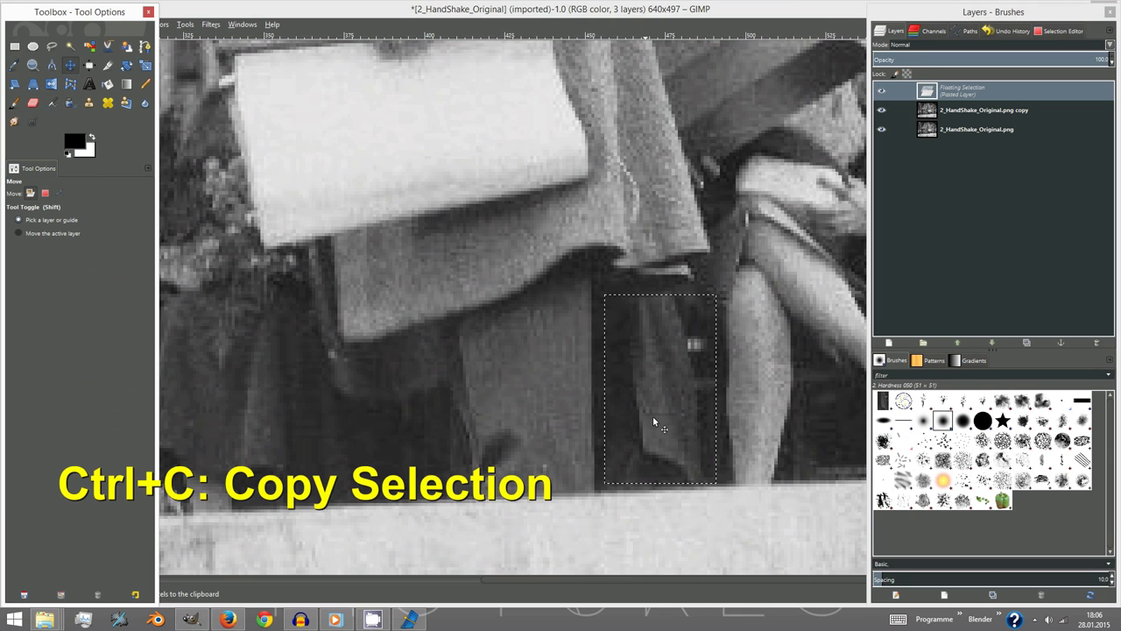
{"action": "left_click_drag", "start_coordinate": [662, 408], "coordinate": [525, 415]}
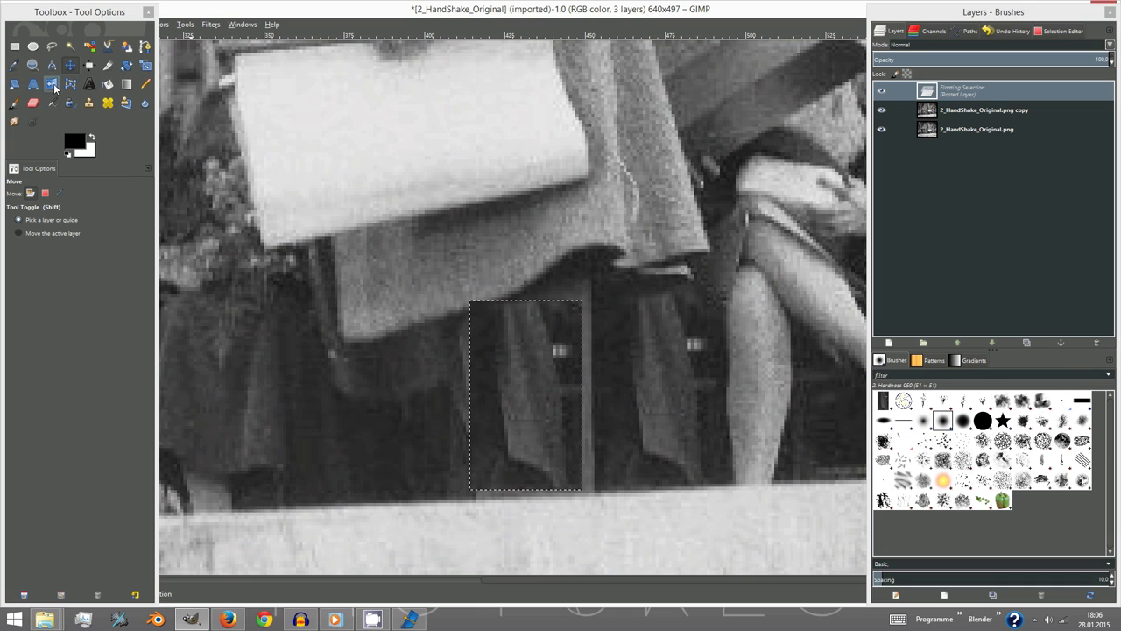
- Flip the pasted piece horizontally and reposition it over the trouser leg just below the coat hem
{"action": "left_click", "coordinate": [52, 84]}
{"action": "left_click", "coordinate": [526, 394]}
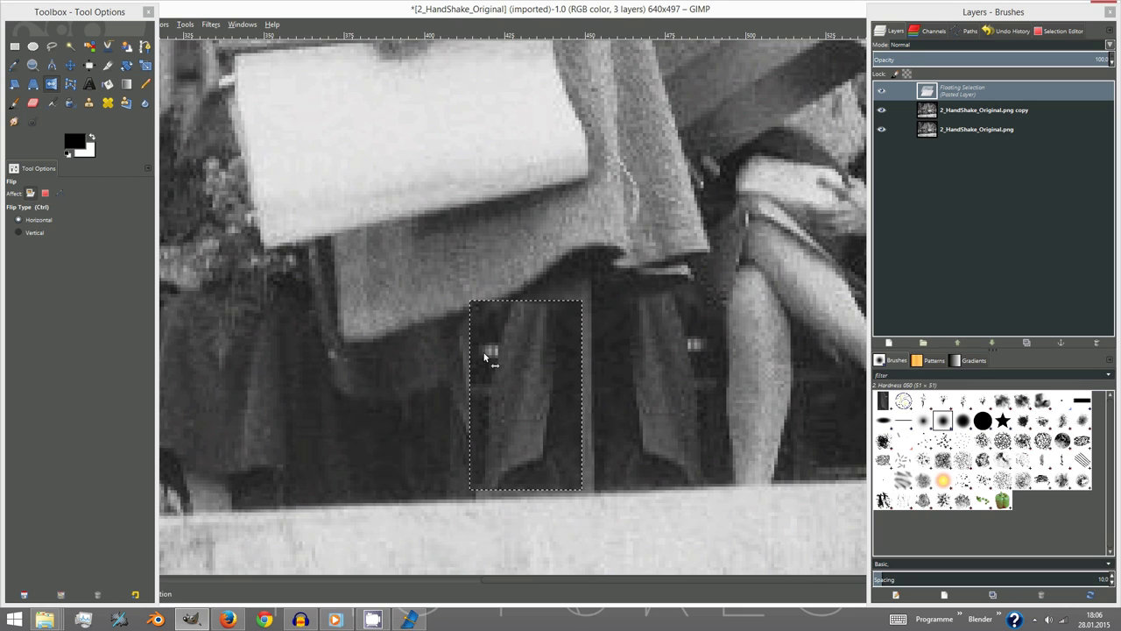
{"action": "key", "text": "m"}
{"action": "left_click_drag", "start_coordinate": [546, 359], "coordinate": [557, 337]}
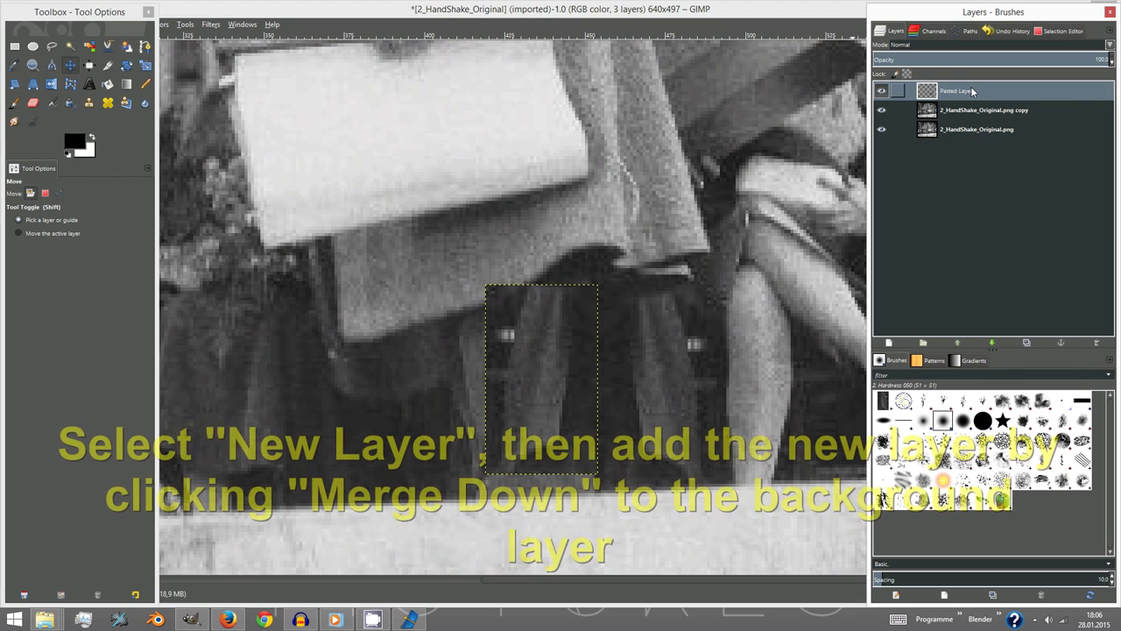
- Merge the pasted layer down into the 2_HandShake_Original.png copy layer
{"action": "right_click", "coordinate": [972, 90]}
{"action": "left_click", "coordinate": [1009, 174]}
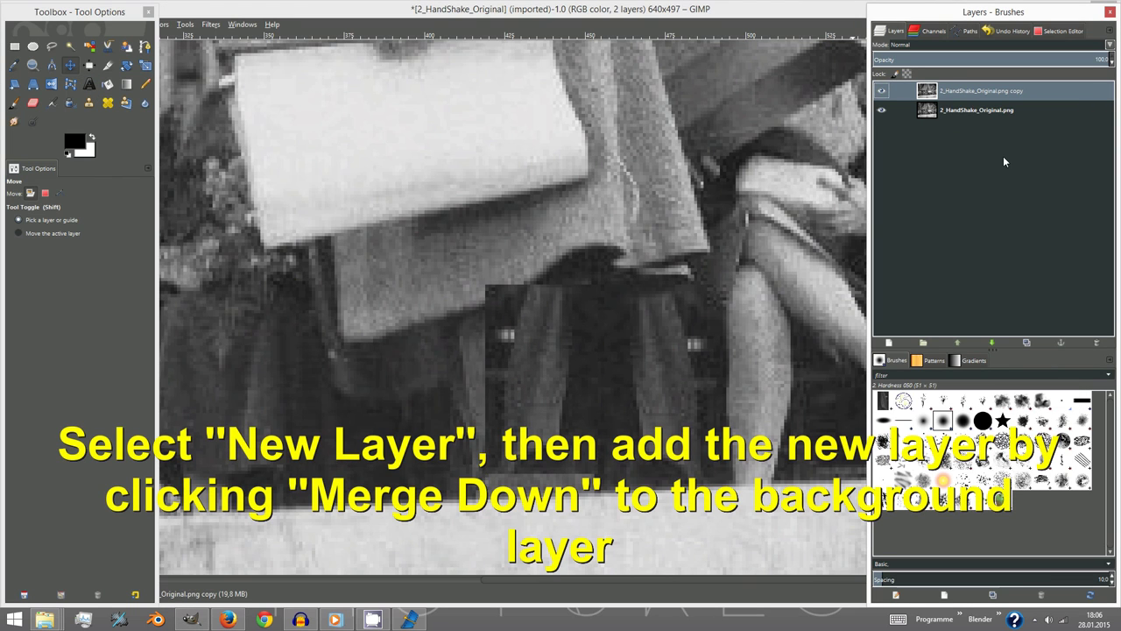
- Clone dark background texture over the merged patch's bright spot and edges to blend it in below the coat
{"action": "left_click", "coordinate": [88, 103]}
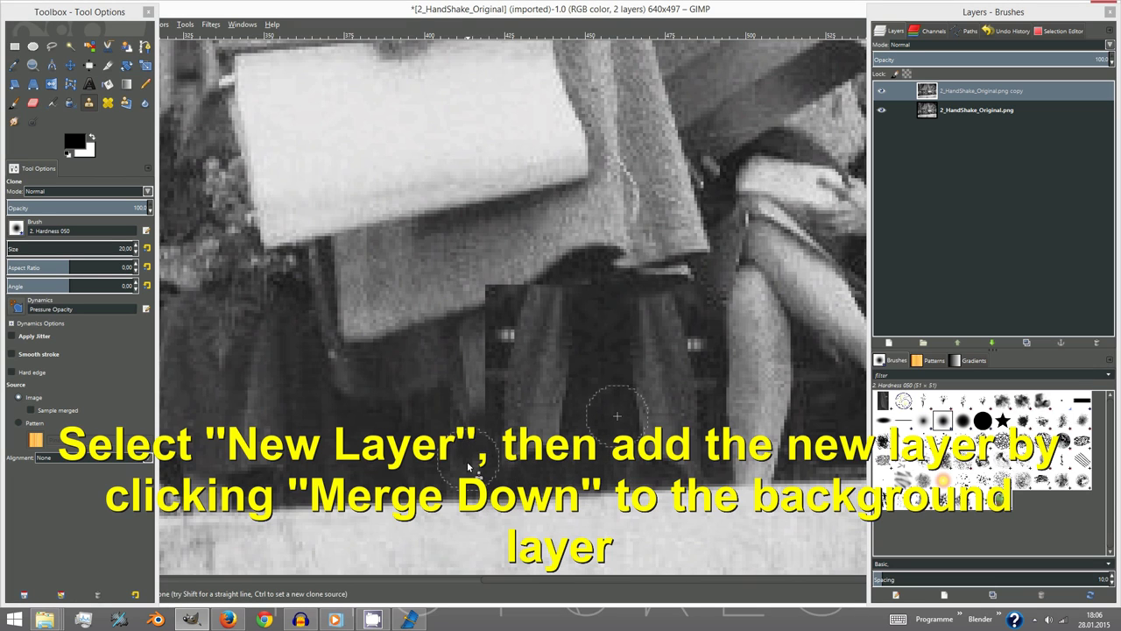
{"action": "left_click", "coordinate": [476, 354]}
{"action": "left_click", "coordinate": [506, 336]}
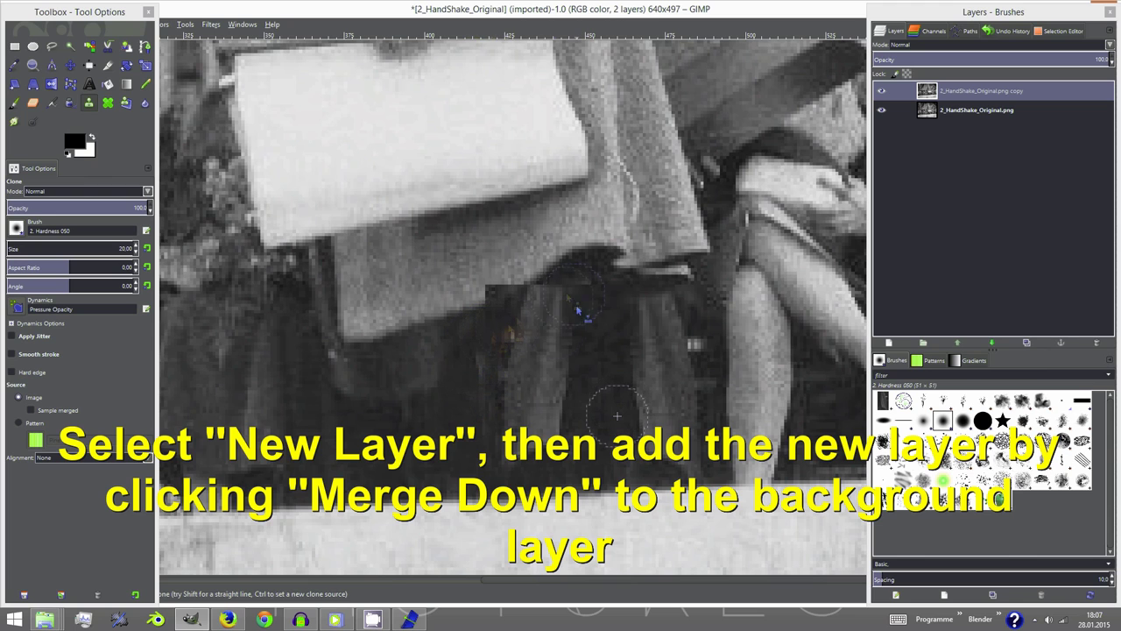
{"action": "left_click", "coordinate": [582, 301], "text": "ctrl"}
{"action": "left_click_drag", "start_coordinate": [553, 285], "coordinate": [526, 312]}
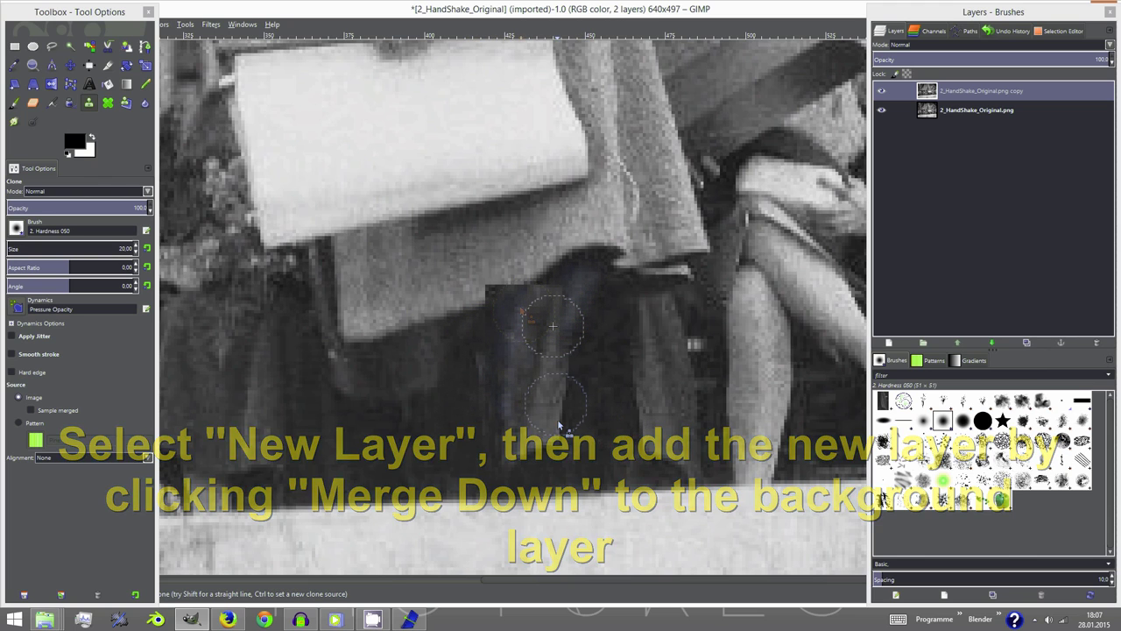
{"action": "left_click", "coordinate": [598, 387], "text": "ctrl"}
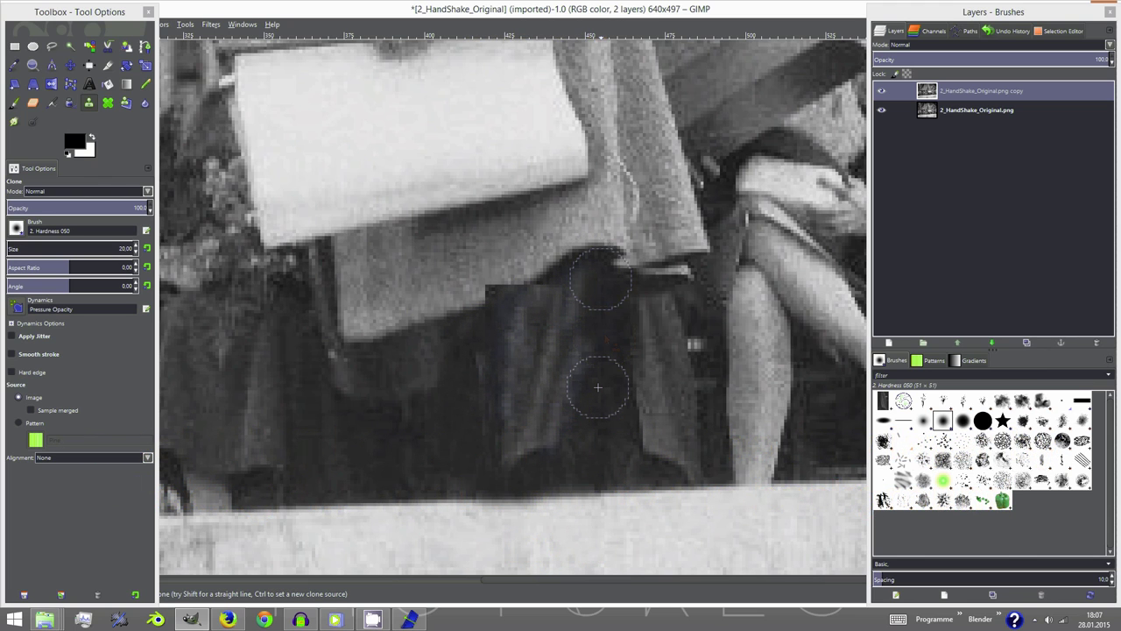
{"action": "left_click", "coordinate": [601, 279]}
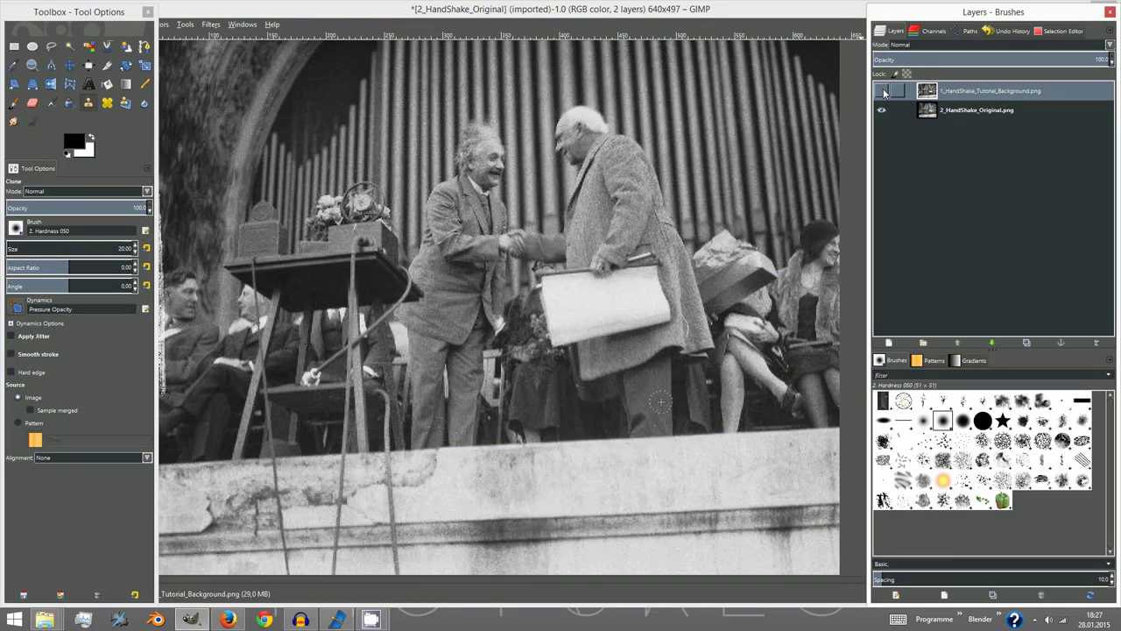
- Toggle the 1_HandShake_Tutorial_Background.png layer's visibility to compare the retouch with the original, and leave that layer hidden
{"action": "left_click", "coordinate": [883, 91]}
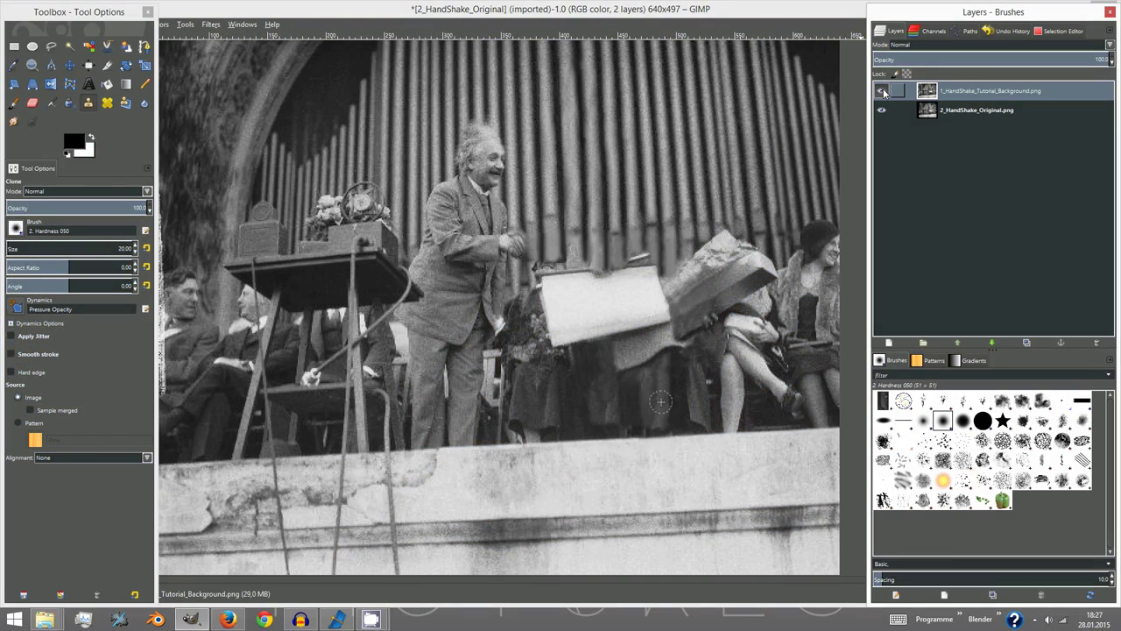
{"action": "left_click", "coordinate": [883, 91]}
{"action": "left_click", "coordinate": [883, 91]}
{"action": "left_click", "coordinate": [883, 91]}
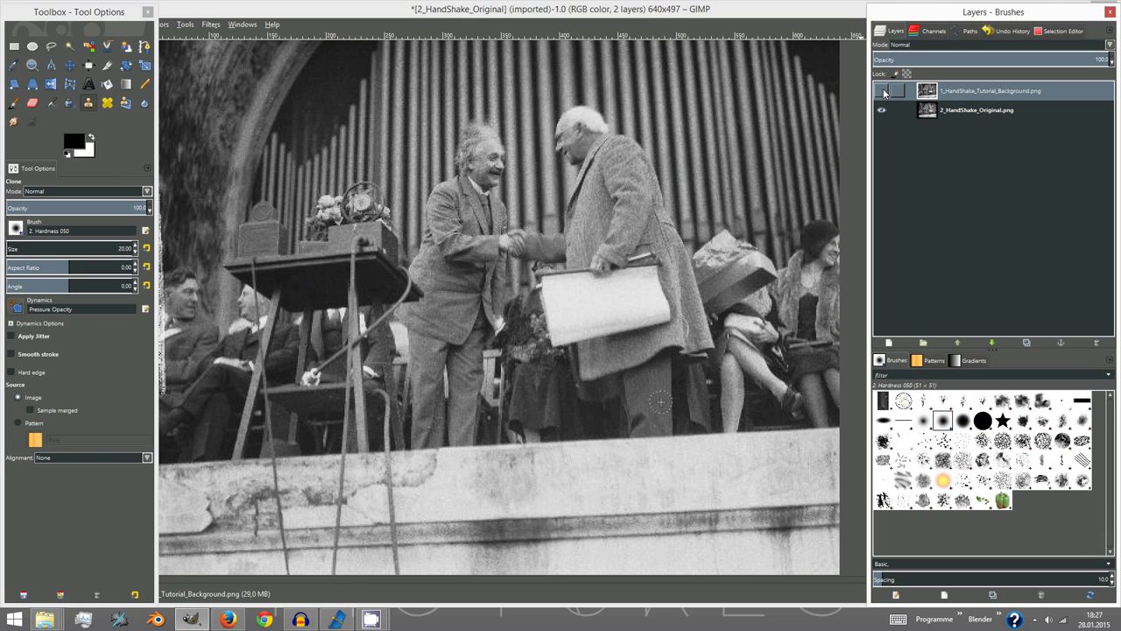
{"action": "left_click", "coordinate": [883, 91]}
{"action": "left_click", "coordinate": [883, 91]}
{"action": "left_click", "coordinate": [883, 91]}
- Start a path along the upper edge of the held paper, following its rod, the holding fingers and the start of the rolled end
{"action": "scroll", "coordinate": [703, 272], "scroll_direction": "up", "scroll_amount": 3, "text": "ctrl"}
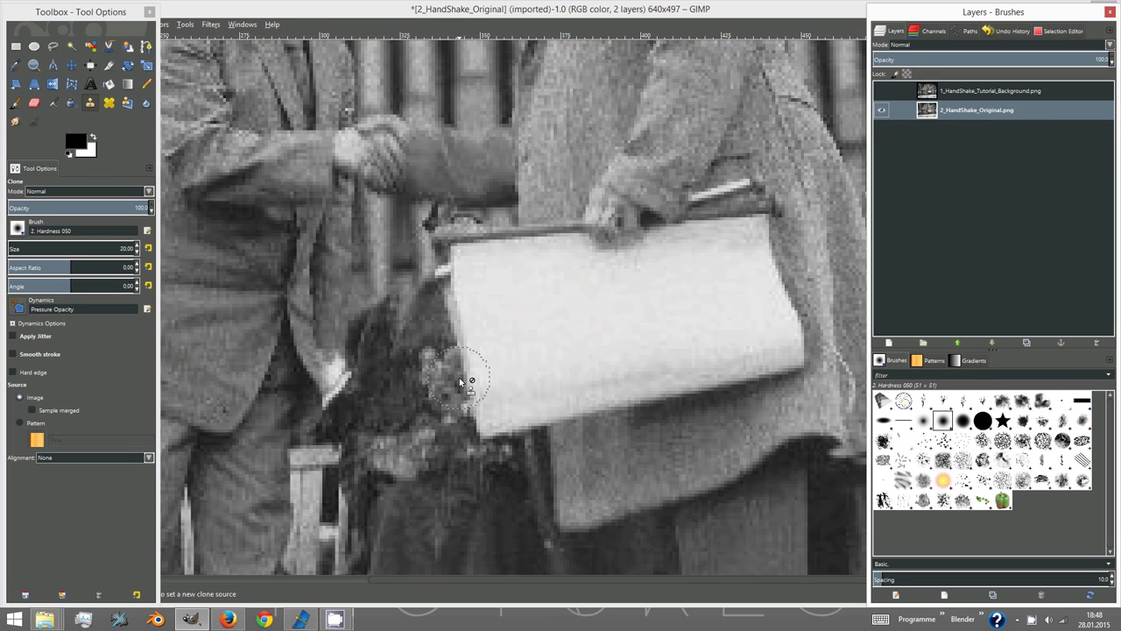
{"action": "left_click", "coordinate": [146, 46]}
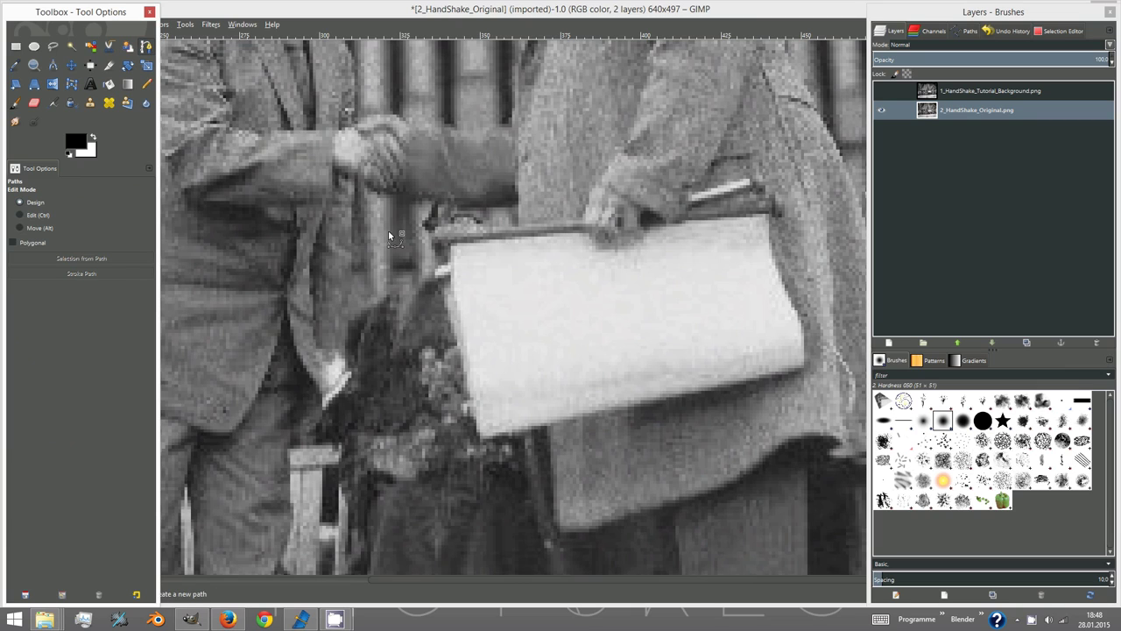
{"action": "left_click", "coordinate": [435, 226]}
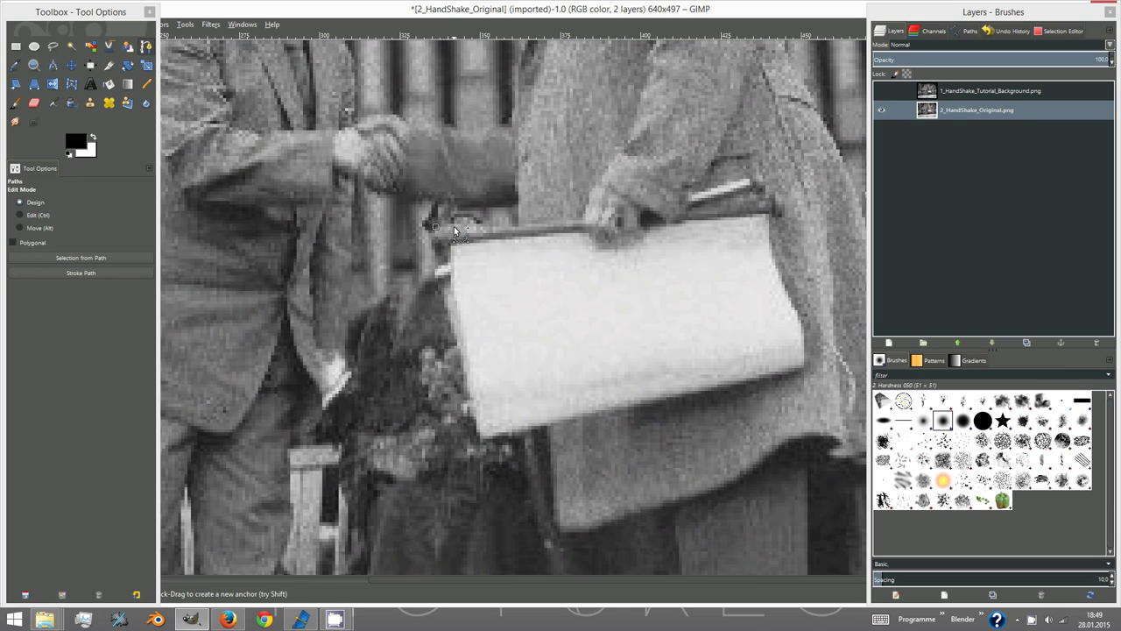
{"action": "left_click", "coordinate": [512, 222]}
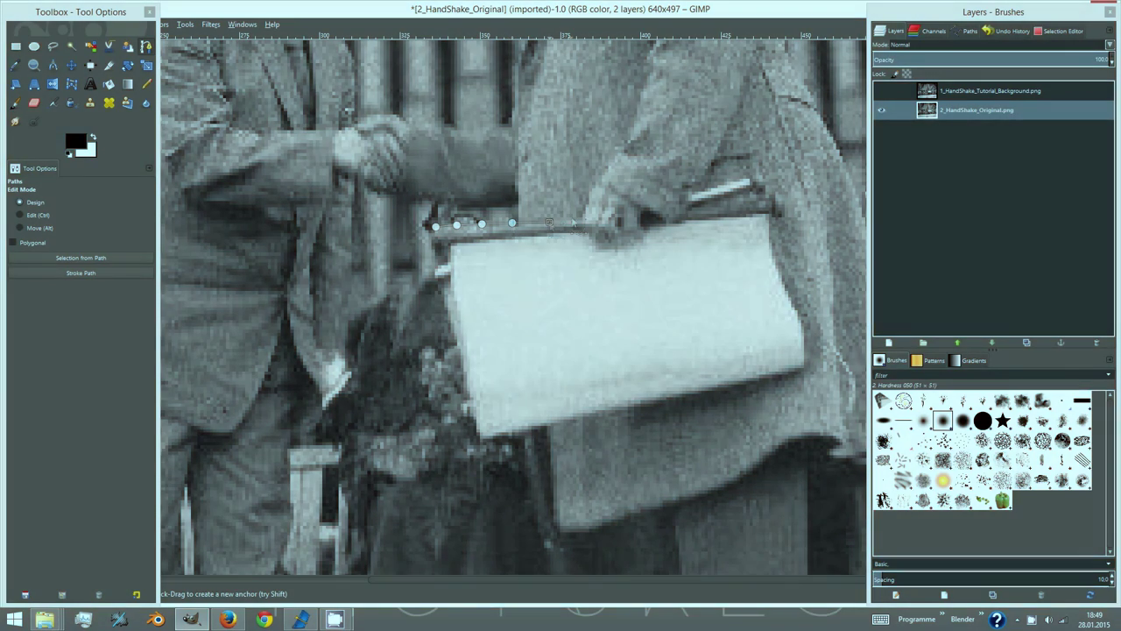
{"action": "left_click", "coordinate": [550, 222]}
{"action": "left_click", "coordinate": [579, 218]}
{"action": "left_click", "coordinate": [612, 245]}
{"action": "left_click", "coordinate": [629, 240]}
{"action": "left_click", "coordinate": [643, 233]}
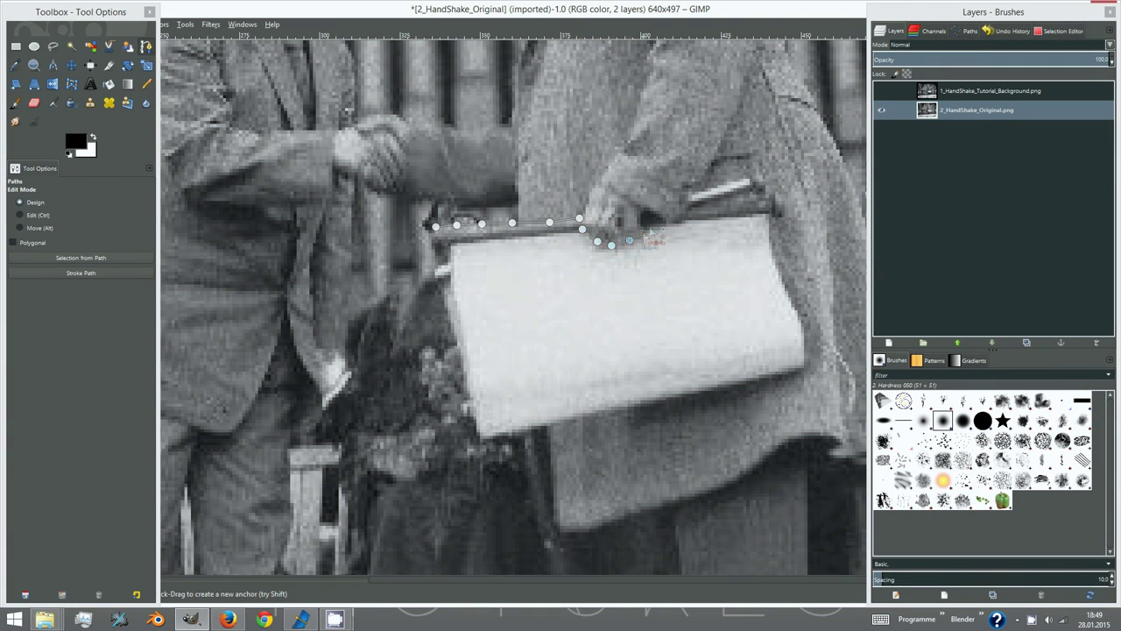
{"action": "left_click", "coordinate": [652, 226]}
{"action": "left_click", "coordinate": [673, 223]}
{"action": "left_click", "coordinate": [685, 218]}
{"action": "left_click", "coordinate": [690, 207]}
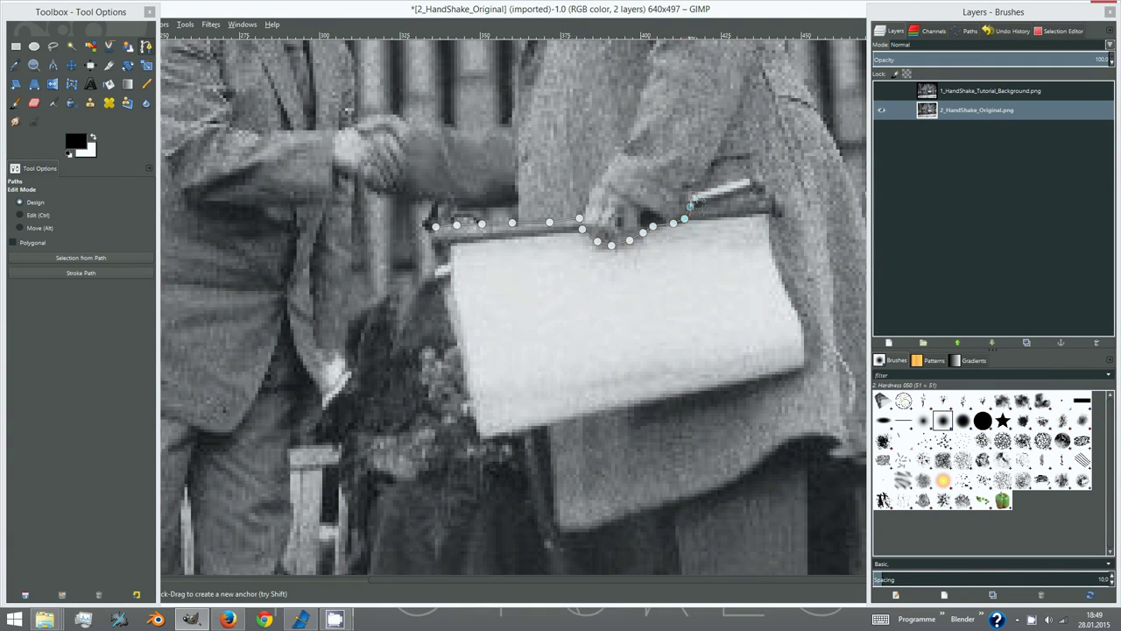
- Continue the path around the rod's far end and along the paper's curved edge next to the coat
{"action": "left_click", "coordinate": [774, 196]}
{"action": "left_click", "coordinate": [789, 208]}
{"action": "left_click", "coordinate": [770, 225]}
{"action": "left_click", "coordinate": [769, 239]}
{"action": "left_click", "coordinate": [772, 261]}
{"action": "left_click", "coordinate": [782, 282]}
{"action": "left_click", "coordinate": [794, 306]}
{"action": "left_click", "coordinate": [805, 332]}
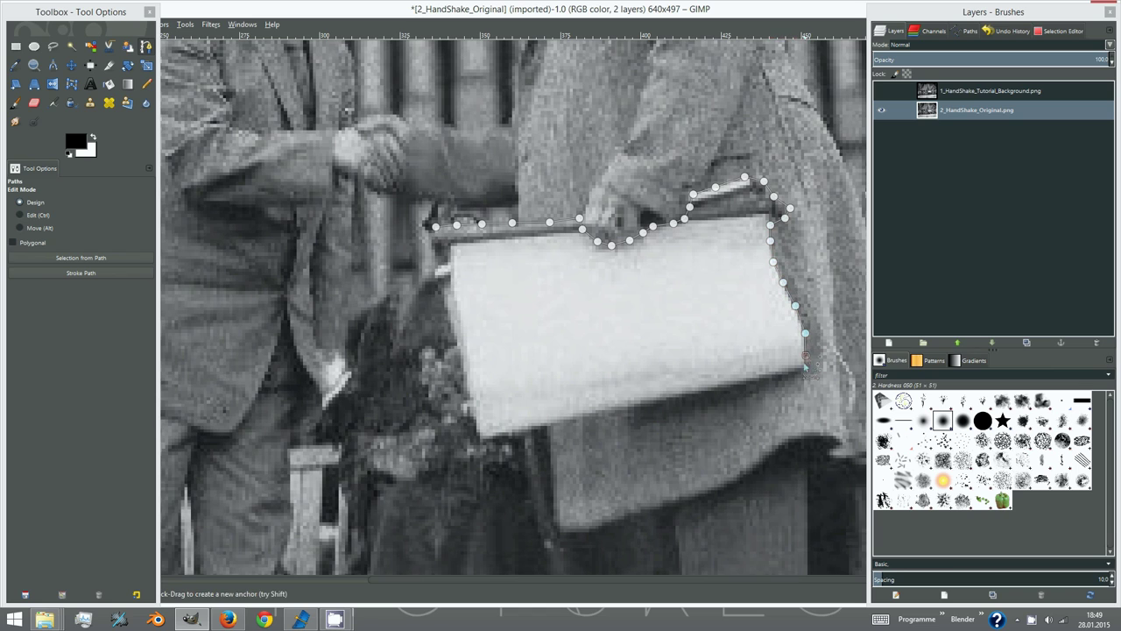
- Trace the paper's lower edge and the edge beside the flowers, closing the outline back at the rod's starting end
{"action": "left_click", "coordinate": [802, 369]}
{"action": "left_click", "coordinate": [740, 384]}
{"action": "left_click", "coordinate": [697, 392]}
{"action": "left_click", "coordinate": [645, 404]}
{"action": "left_click", "coordinate": [470, 384]}
{"action": "left_click", "coordinate": [461, 342]}
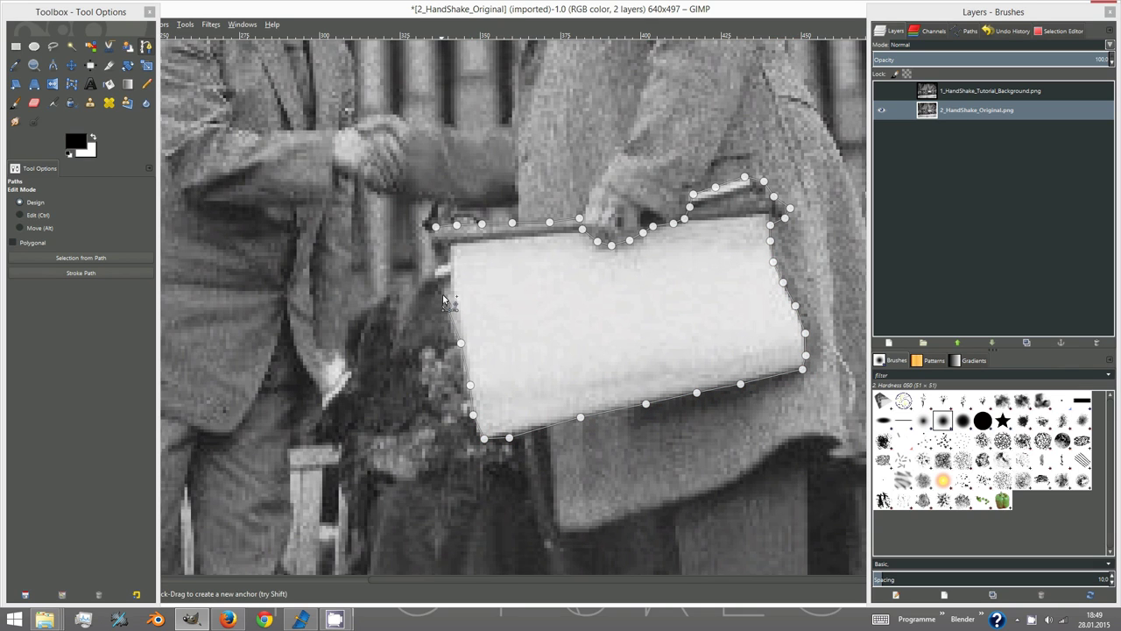
{"action": "left_click", "coordinate": [439, 282]}
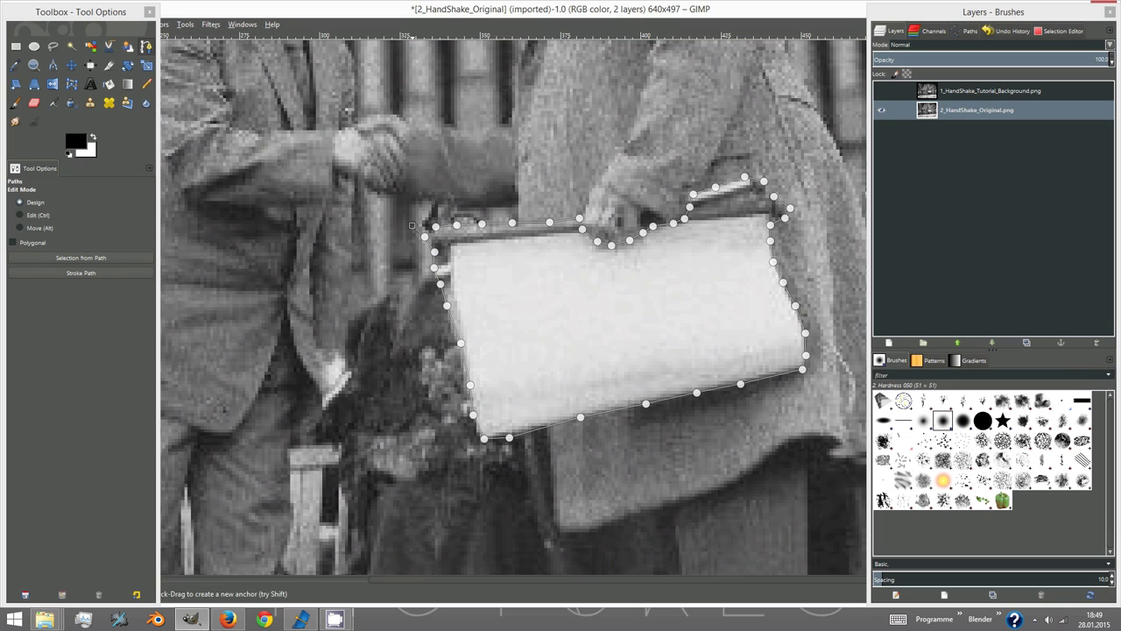
{"action": "left_click", "coordinate": [412, 225]}
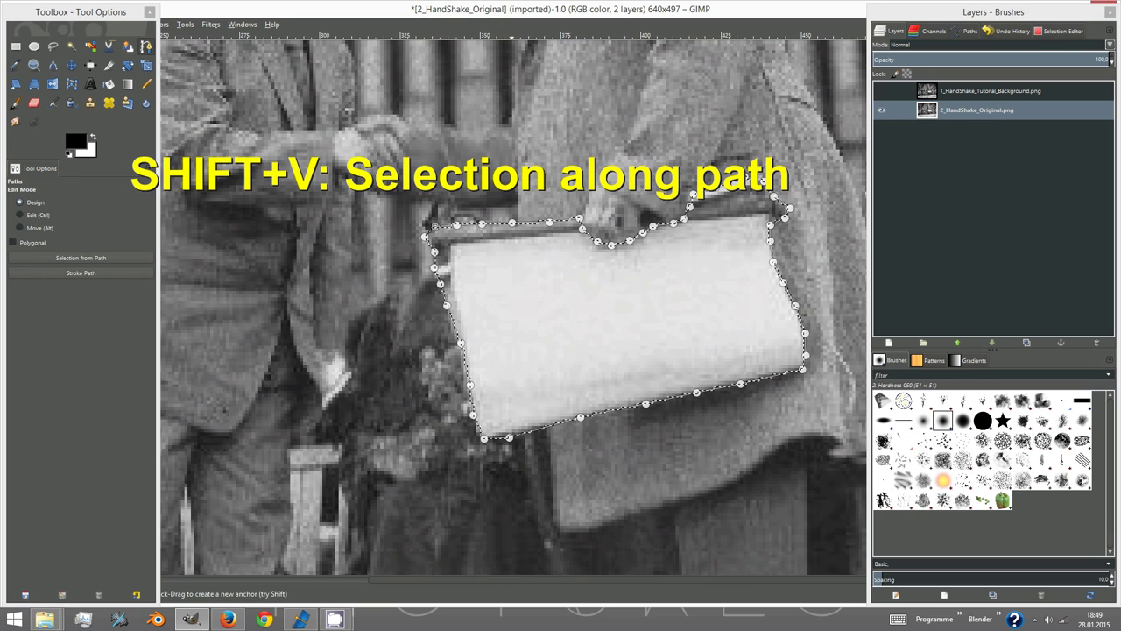
- Convert the paper path to a selection and paste a copy of the paper as a new separate layer
{"action": "key", "text": "shift+v"}
{"action": "key", "text": "ctrl+c"}
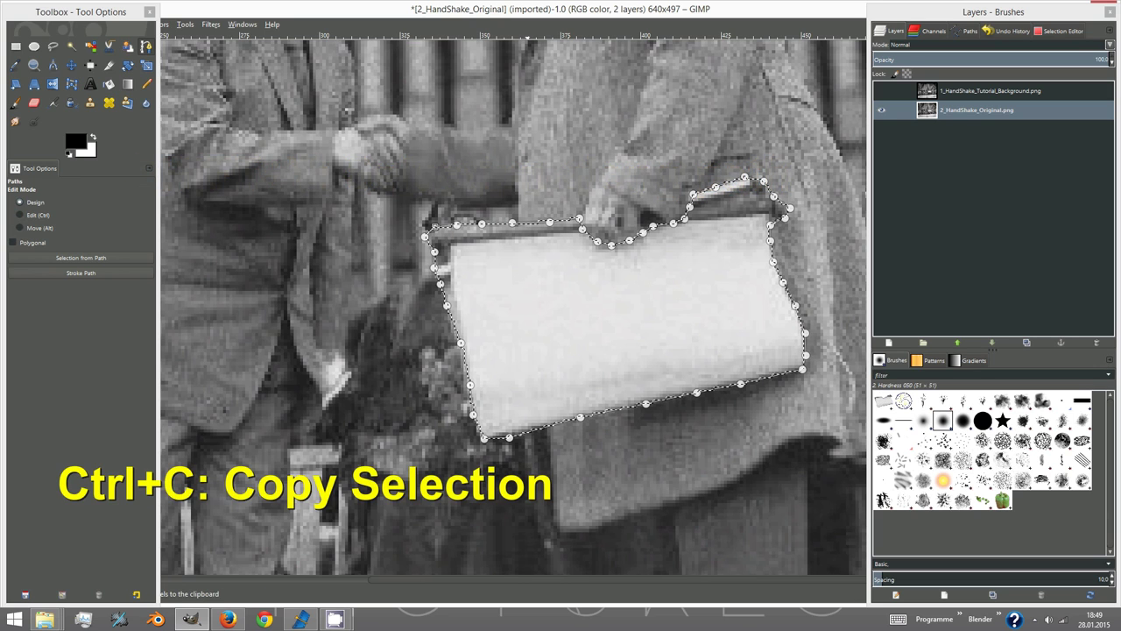
{"action": "key", "text": "ctrl+v"}
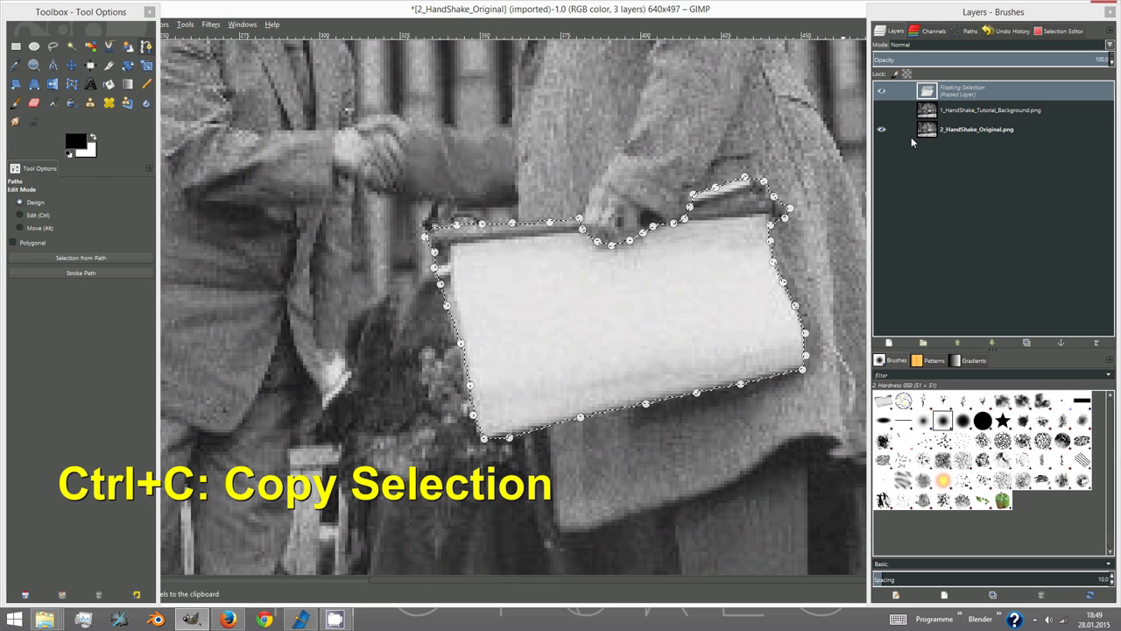
{"action": "right_click", "coordinate": [953, 93]}
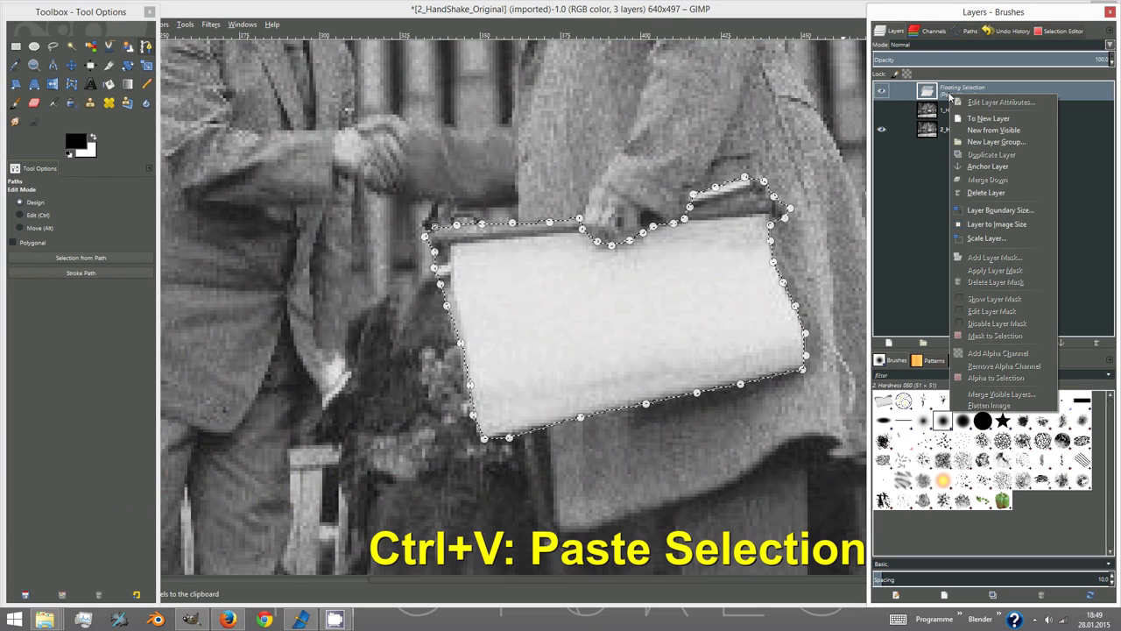
{"action": "left_click", "coordinate": [988, 118]}
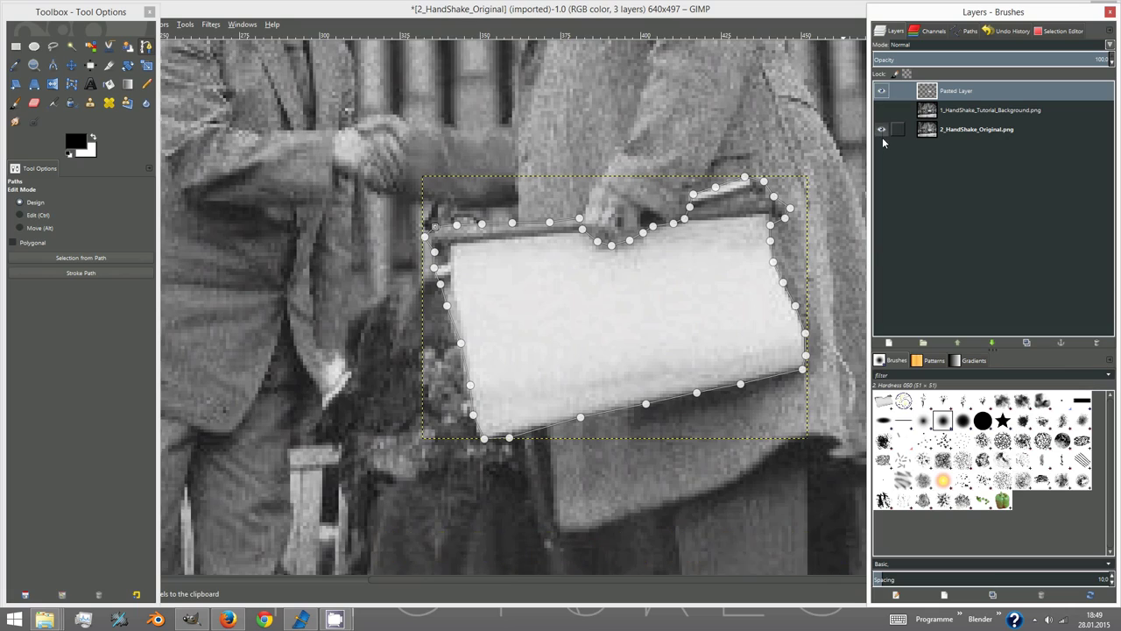
- Toggle the 2_HandShake_Original.png layer's visibility to check the paper cut-out against transparency
{"action": "left_click", "coordinate": [882, 131]}
{"action": "left_click", "coordinate": [882, 130]}
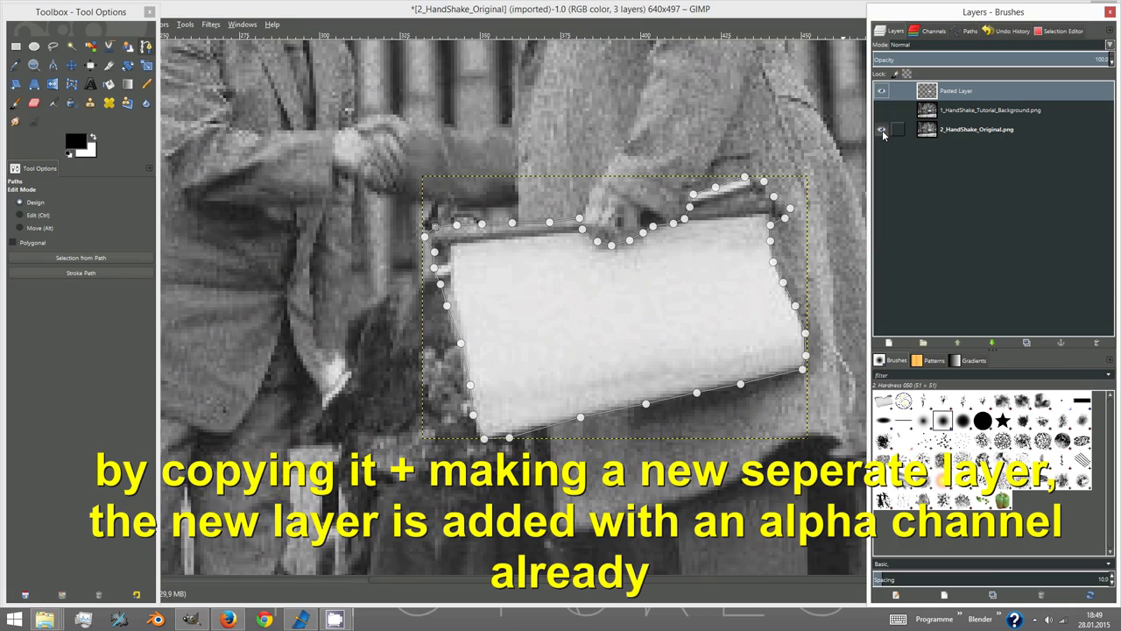
{"action": "left_click", "coordinate": [882, 131]}
{"action": "left_click", "coordinate": [882, 130]}
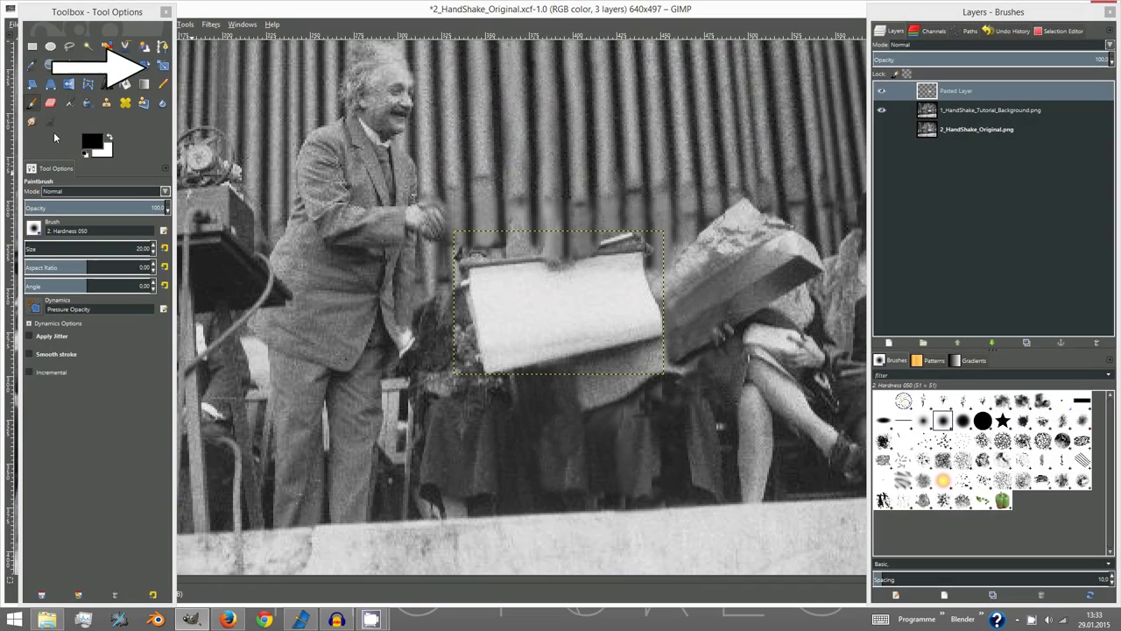
- Scale up the pasted paper layer with its aspect ratio locked, to a height of 90 px
{"action": "left_click", "coordinate": [162, 65]}
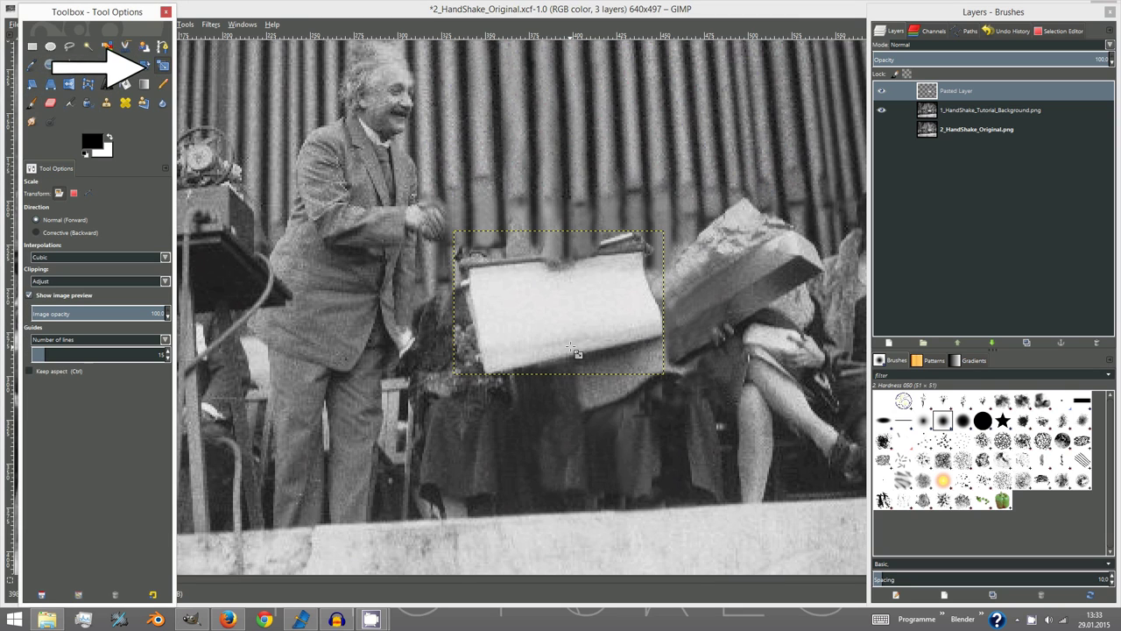
{"action": "left_click", "coordinate": [576, 351]}
{"action": "key", "text": "Tab"}
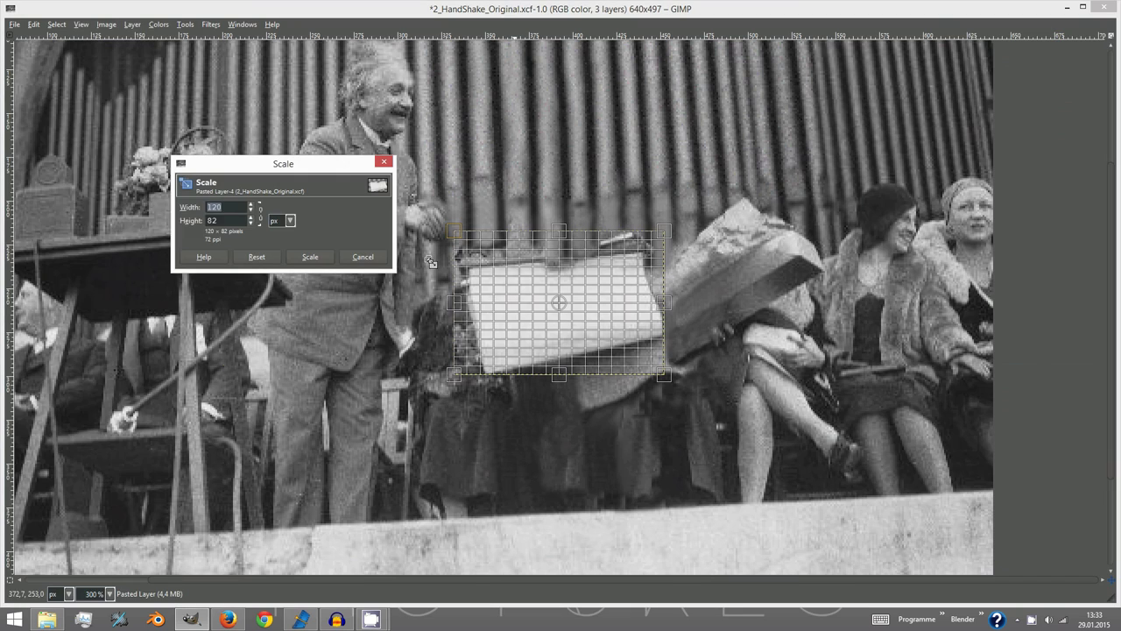
{"action": "left_click", "coordinate": [260, 213]}
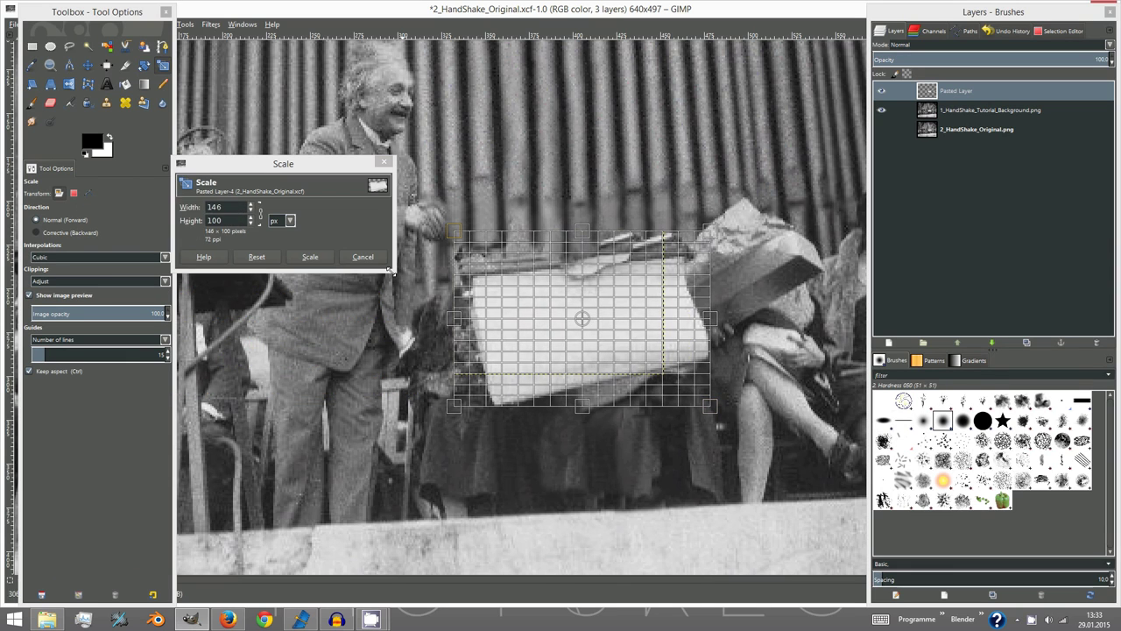
{"action": "left_click", "coordinate": [310, 257]}
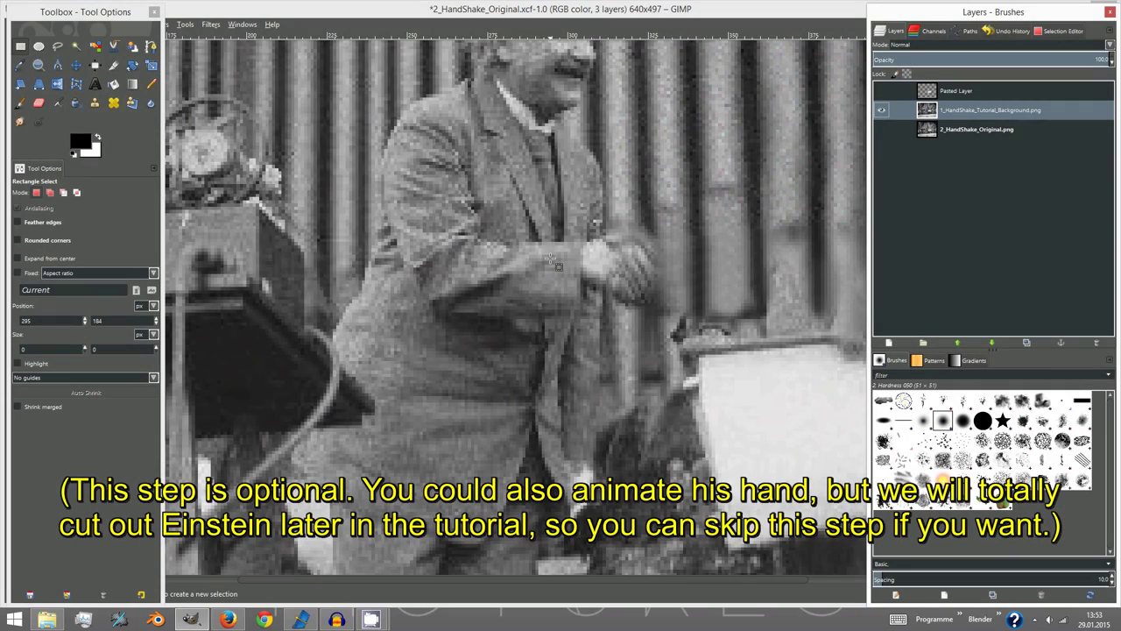
- Start a path on the 1_HandShake_Tutorial_Background.png layer along the upper edge of the man's outstretched forearm and hand
{"action": "scroll", "coordinate": [551, 260], "scroll_direction": "up", "scroll_amount": 2, "text": "ctrl"}
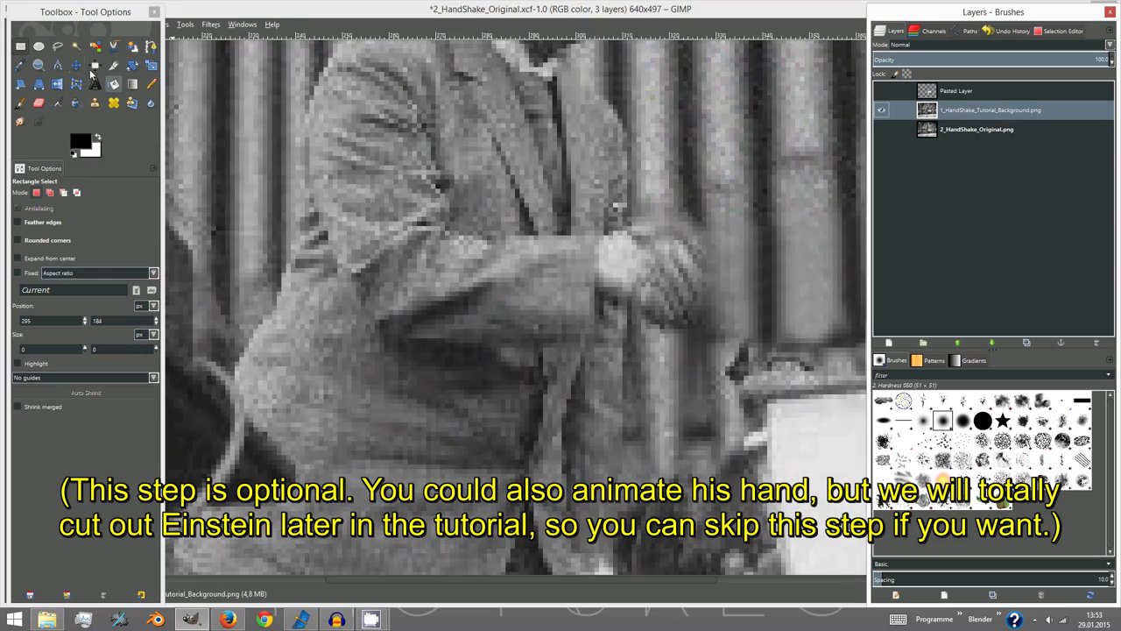
{"action": "left_click", "coordinate": [151, 46]}
{"action": "scroll", "coordinate": [429, 253], "scroll_direction": "down", "scroll_amount": 2, "text": "ctrl"}
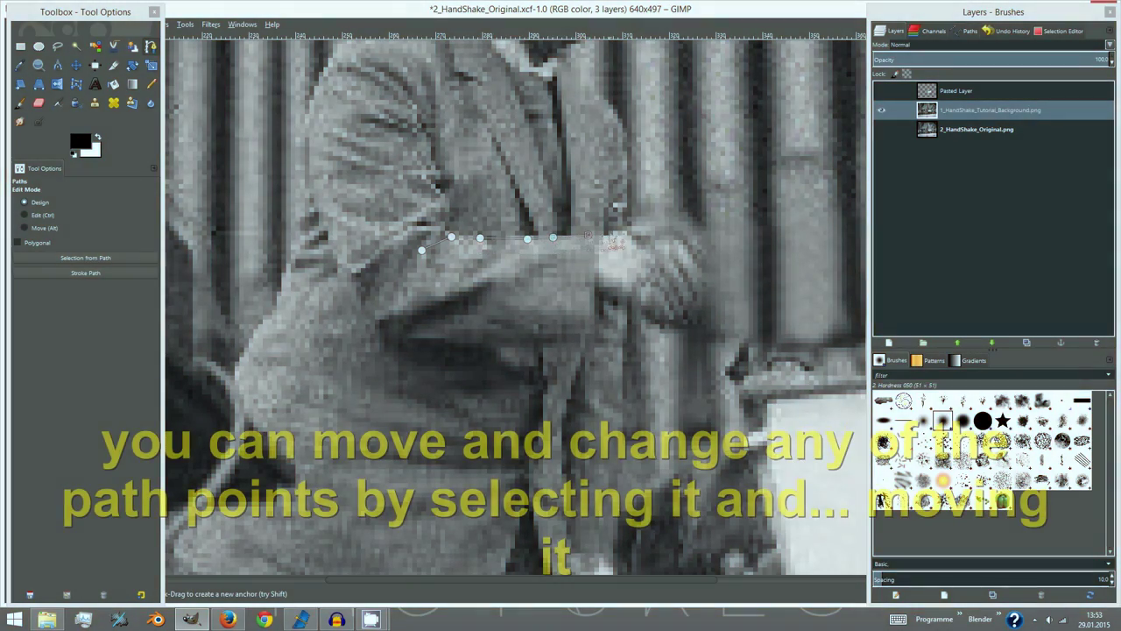
{"action": "left_click", "coordinate": [610, 232]}
{"action": "left_click", "coordinate": [626, 231]}
{"action": "left_click", "coordinate": [634, 234]}
{"action": "left_click", "coordinate": [650, 237]}
{"action": "left_click", "coordinate": [673, 237]}
{"action": "left_click", "coordinate": [682, 246]}
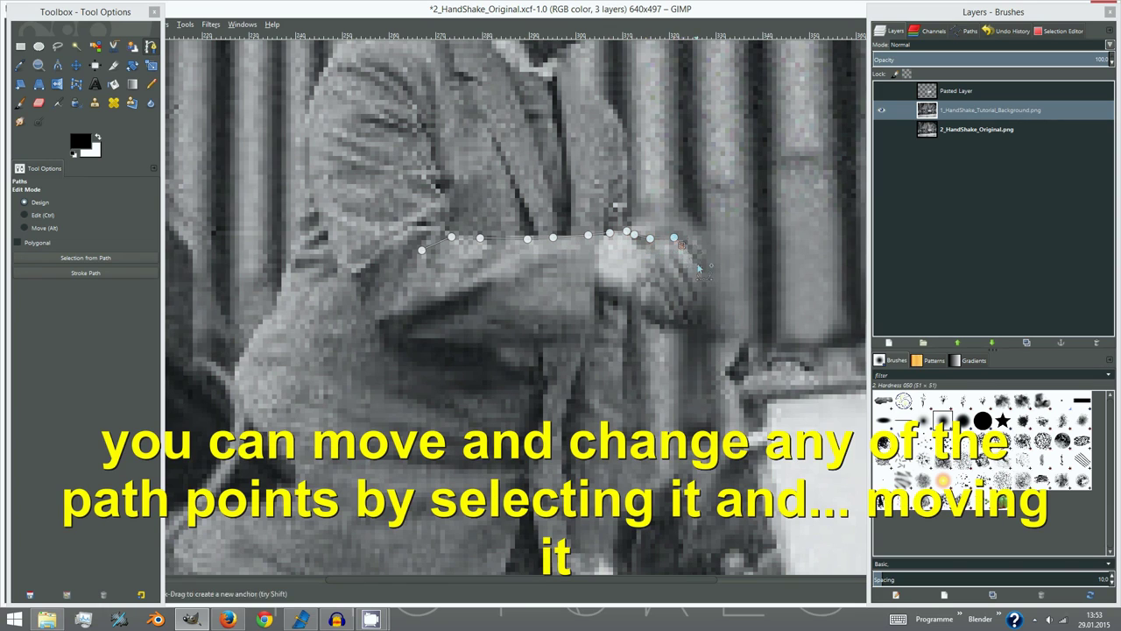
- Continue the path around the fingertips, under the hand and down the sleeve's cuff edge
{"action": "left_click", "coordinate": [697, 264]}
{"action": "left_click", "coordinate": [705, 289]}
{"action": "left_click", "coordinate": [650, 322]}
{"action": "left_click", "coordinate": [621, 307]}
{"action": "left_click", "coordinate": [599, 300]}
{"action": "left_click", "coordinate": [597, 323]}
{"action": "left_click", "coordinate": [598, 344]}
{"action": "left_click", "coordinate": [576, 351]}
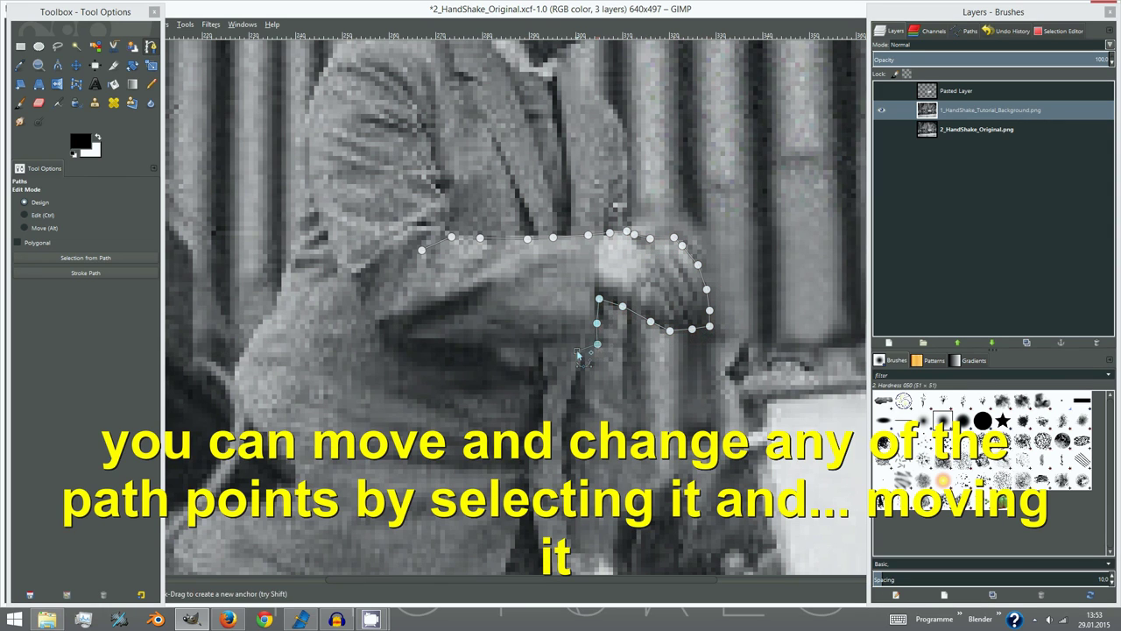
- Trace the underside of the sleeve and around the elbow, bringing the arm outline back to its starting point
{"action": "left_click", "coordinate": [538, 347]}
{"action": "left_click", "coordinate": [499, 353]}
{"action": "left_click", "coordinate": [464, 362]}
{"action": "left_click", "coordinate": [435, 364]}
{"action": "left_click", "coordinate": [405, 364]}
{"action": "left_click", "coordinate": [383, 345]}
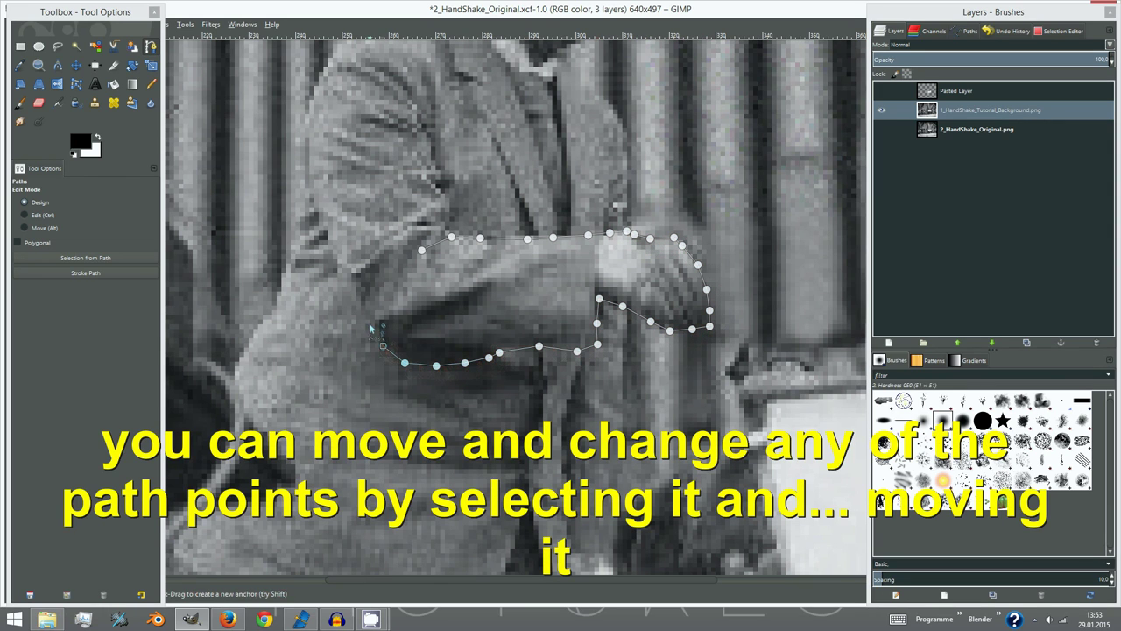
{"action": "left_click", "coordinate": [370, 323]}
{"action": "left_click", "coordinate": [371, 298]}
{"action": "left_click", "coordinate": [385, 273]}
{"action": "left_click", "coordinate": [399, 262]}
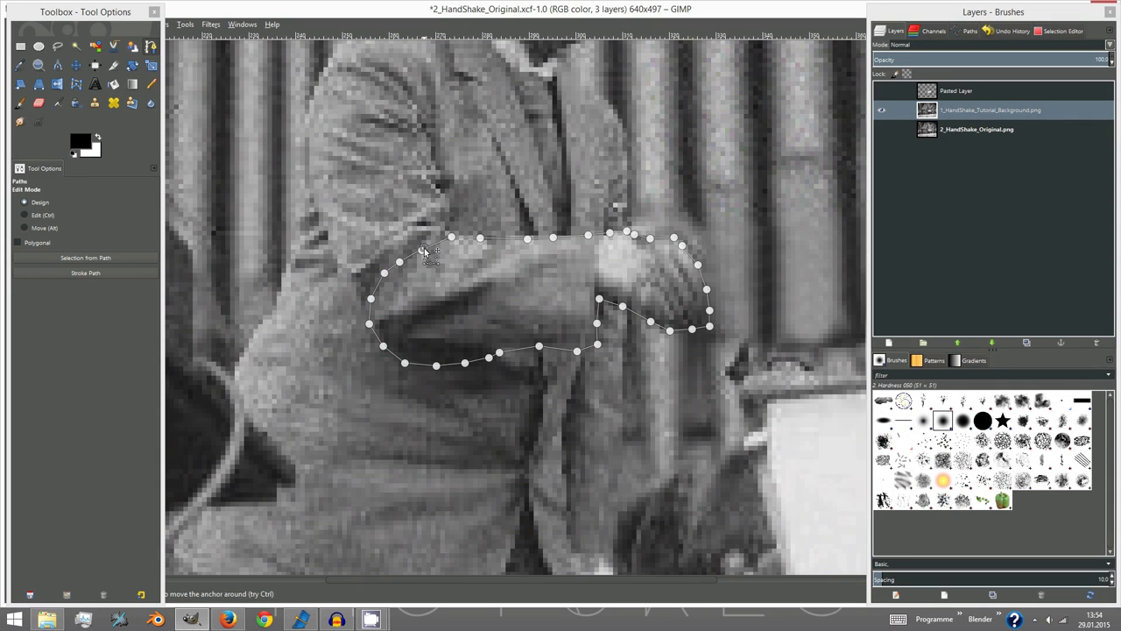
- Convert the arm path to a selection and paste a copy of the forearm and hand as a new separate layer
{"action": "key", "text": "shift+v"}
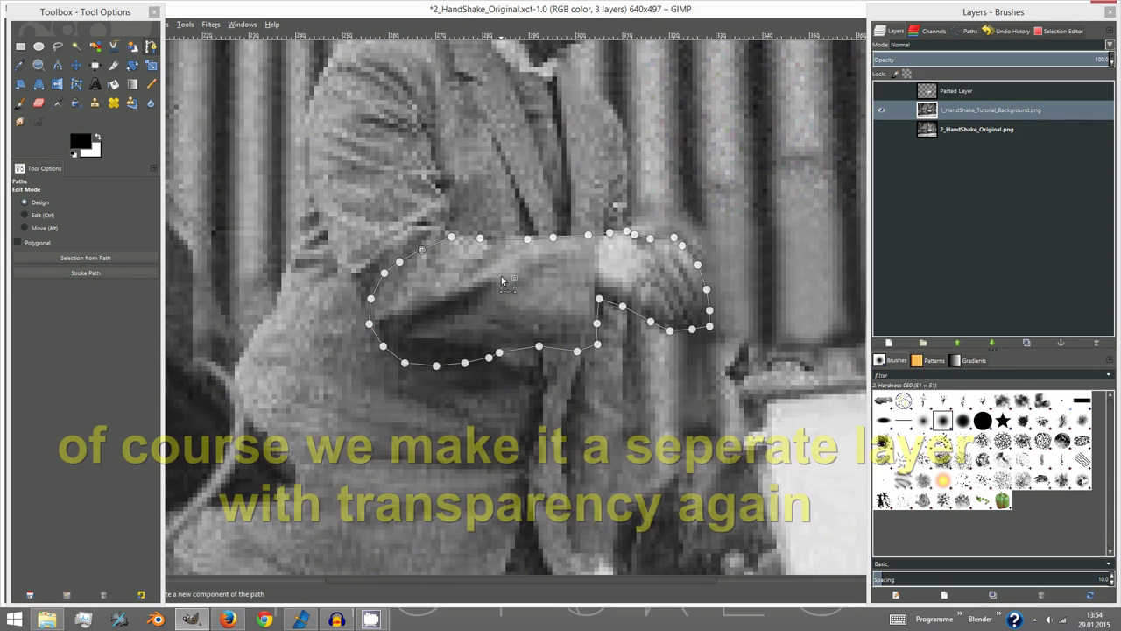
{"action": "key", "text": "ctrl+c"}
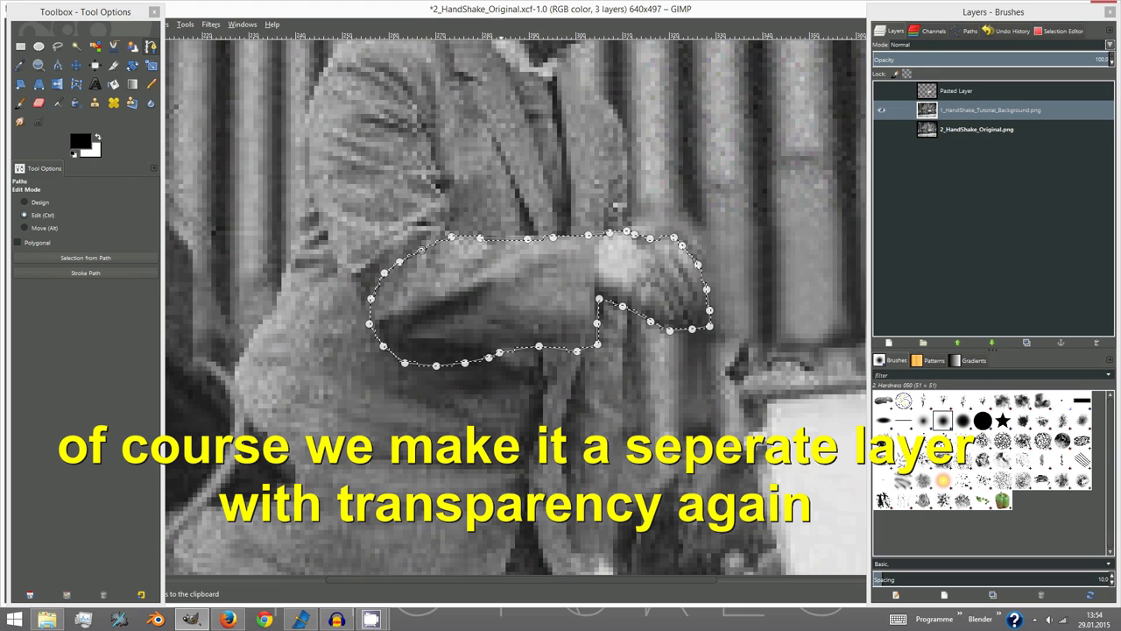
{"action": "key", "text": "ctrl+v"}
{"action": "right_click", "coordinate": [964, 91]}
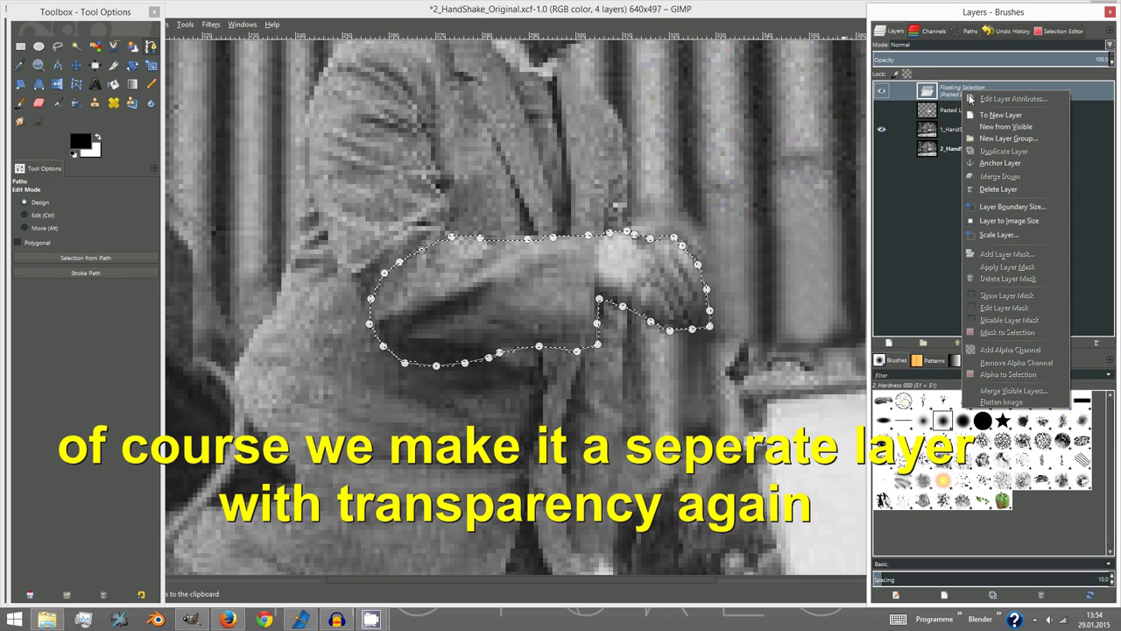
{"action": "left_click", "coordinate": [989, 117]}
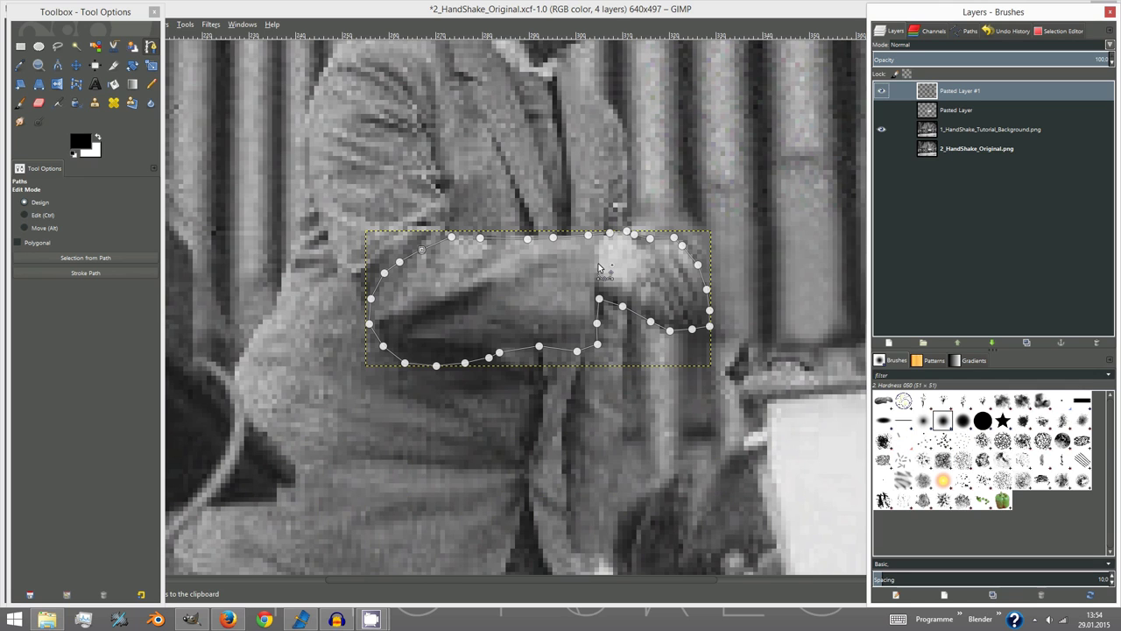
- Hide the 1_HandShake_Tutorial_Background.png layer to isolate the arm cut-out, and export the image
{"action": "key", "text": "minus"}
{"action": "left_click", "coordinate": [20, 47]}
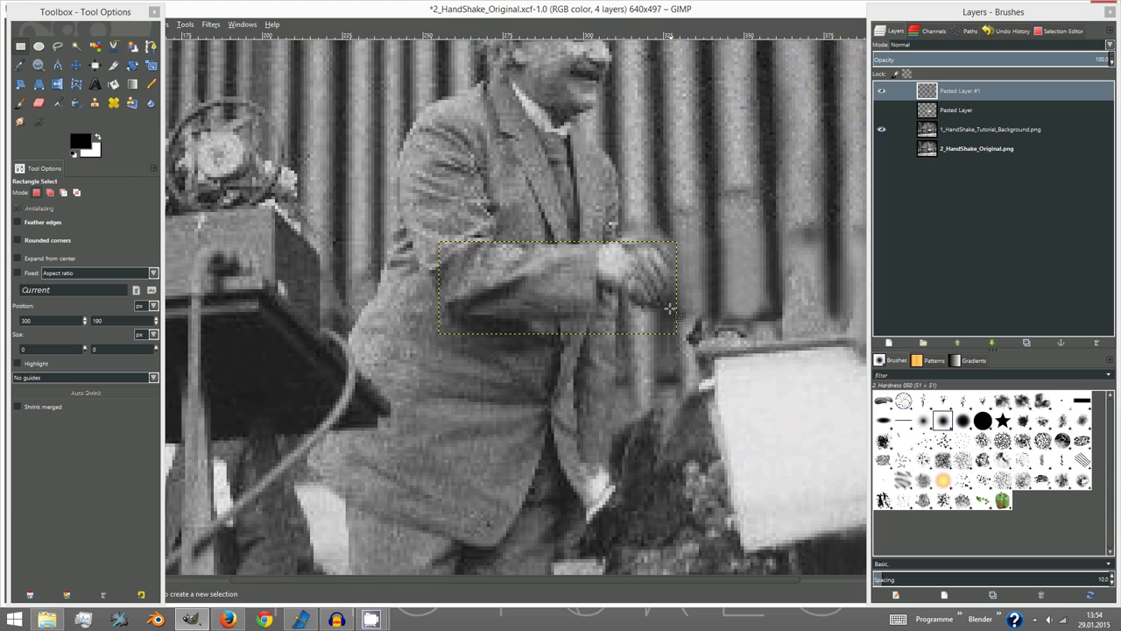
{"action": "scroll", "coordinate": [669, 308], "scroll_direction": "down", "scroll_amount": 1, "text": "ctrl"}
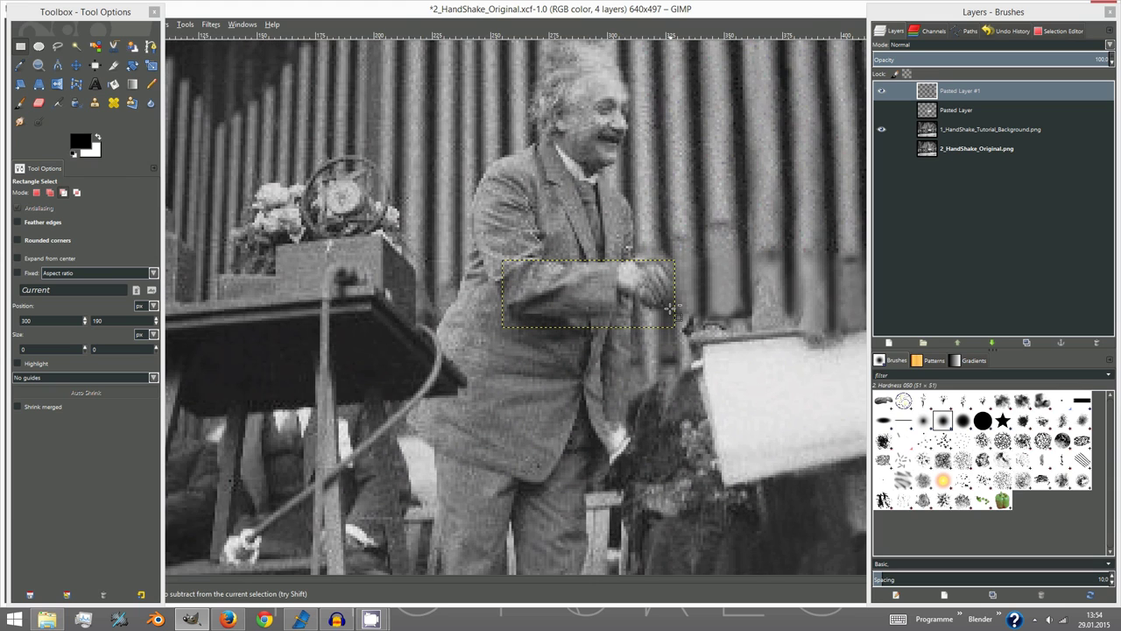
{"action": "scroll", "coordinate": [686, 326], "scroll_direction": "up", "scroll_amount": 1, "text": "ctrl"}
{"action": "left_click_drag", "start_coordinate": [32, 19], "coordinate": [36, 61]}
{"action": "left_click", "coordinate": [881, 129]}
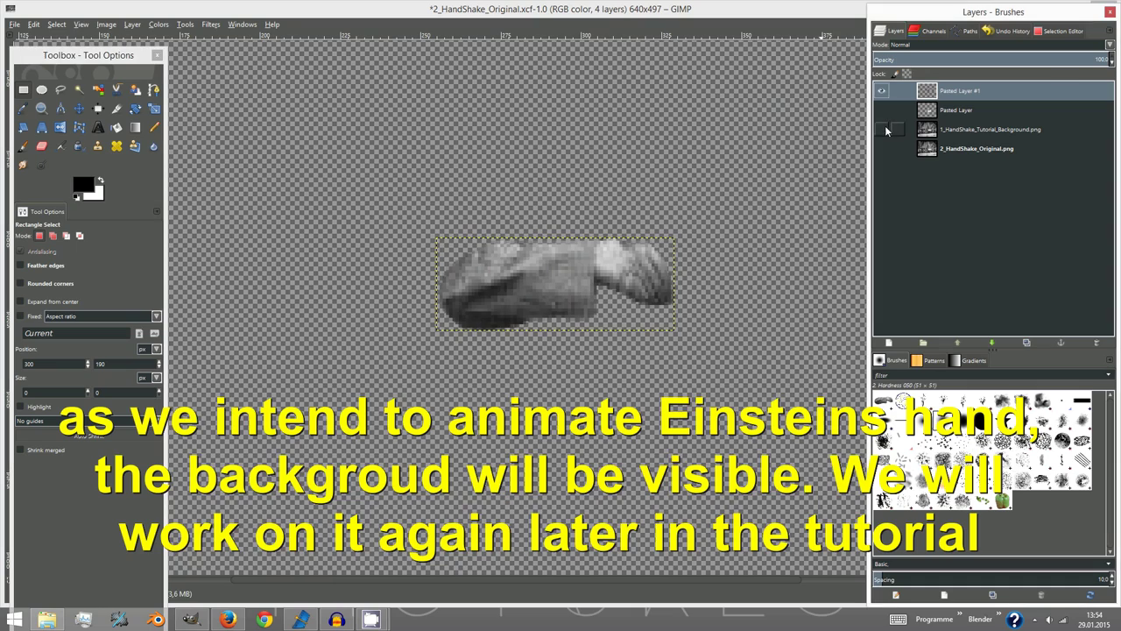
{"action": "left_click", "coordinate": [14, 24]}
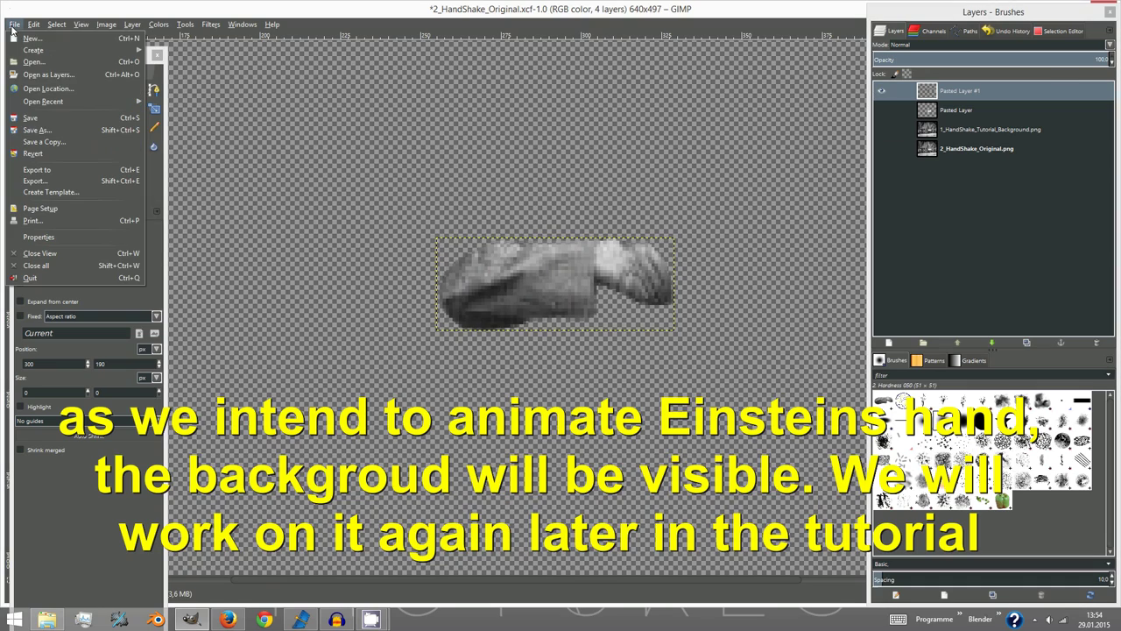
{"action": "left_click", "coordinate": [54, 179]}
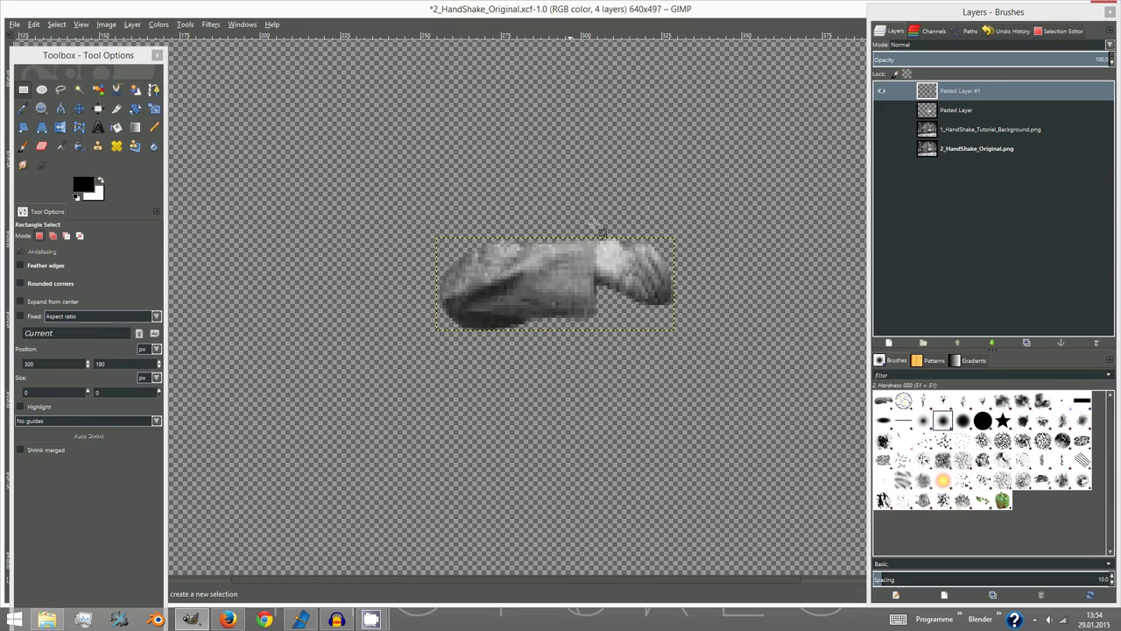
- Hide the arm cut-out layer, show only the paper cut-out layer, and try exporting it as a PNG
{"action": "left_click", "coordinate": [881, 90]}
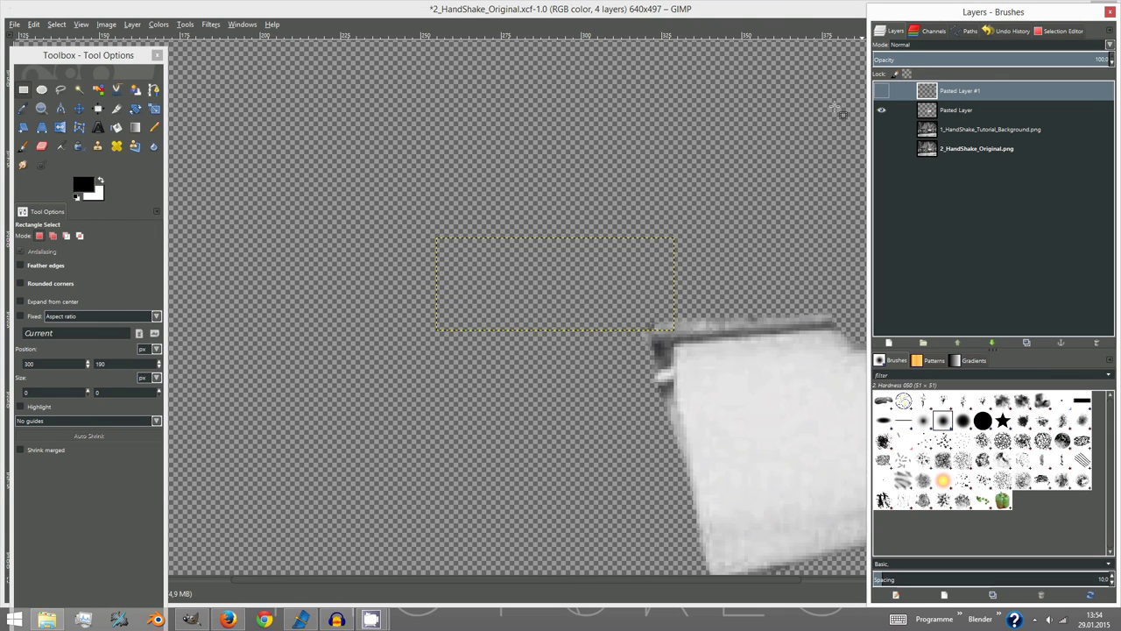
{"action": "left_click", "coordinate": [880, 106]}
{"action": "scroll", "coordinate": [668, 207], "scroll_direction": "down", "scroll_amount": 5, "text": "ctrl"}
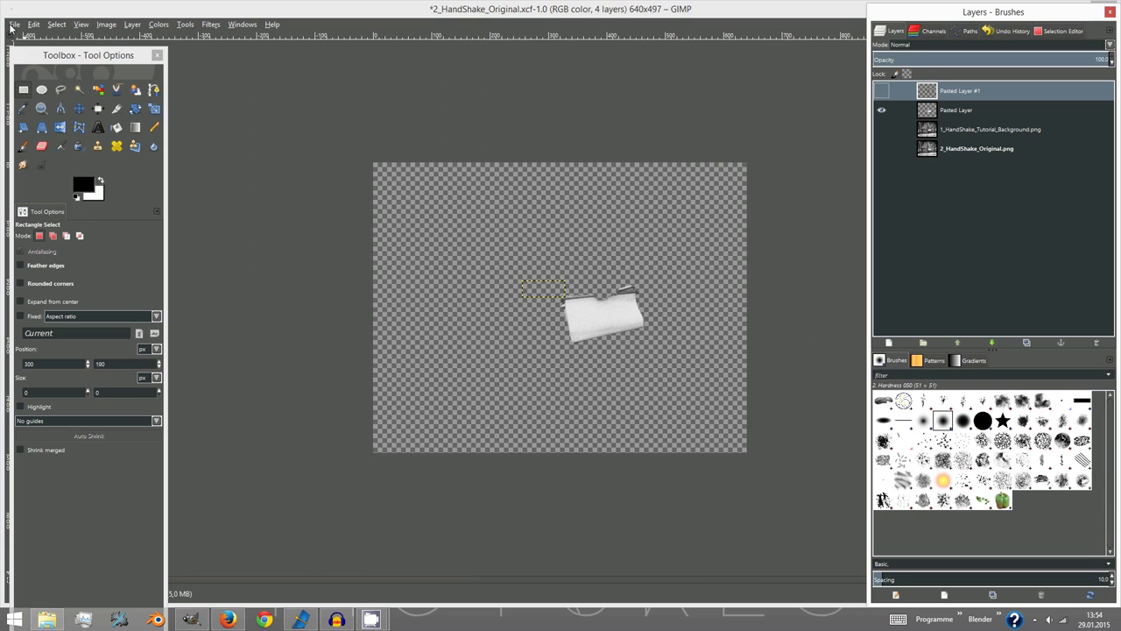
{"action": "left_click", "coordinate": [14, 24]}
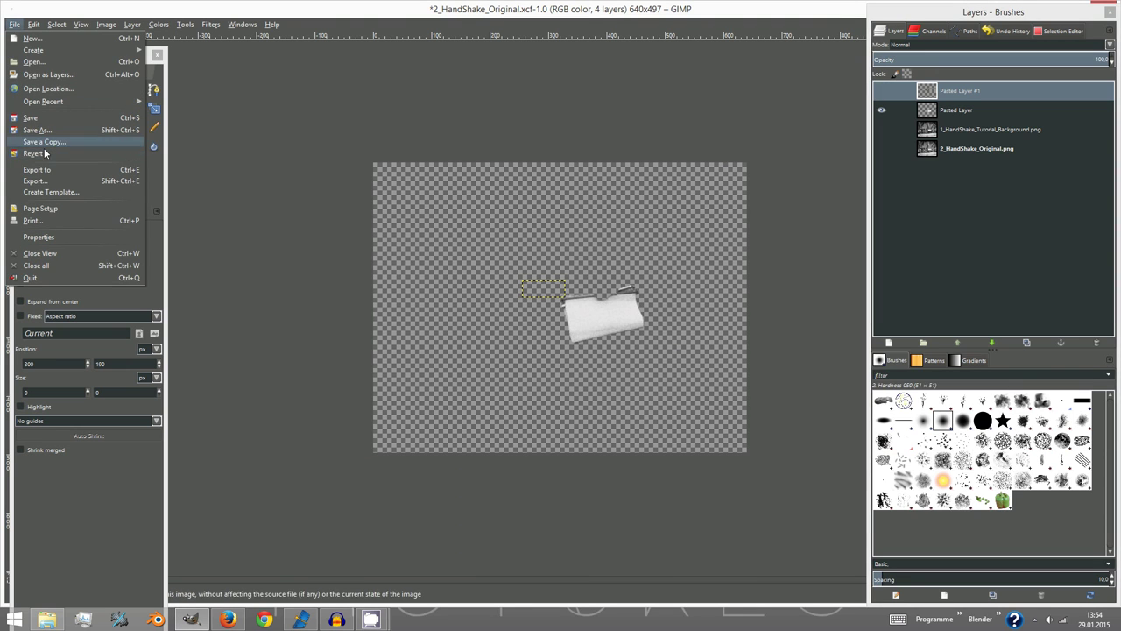
{"action": "left_click", "coordinate": [42, 181]}
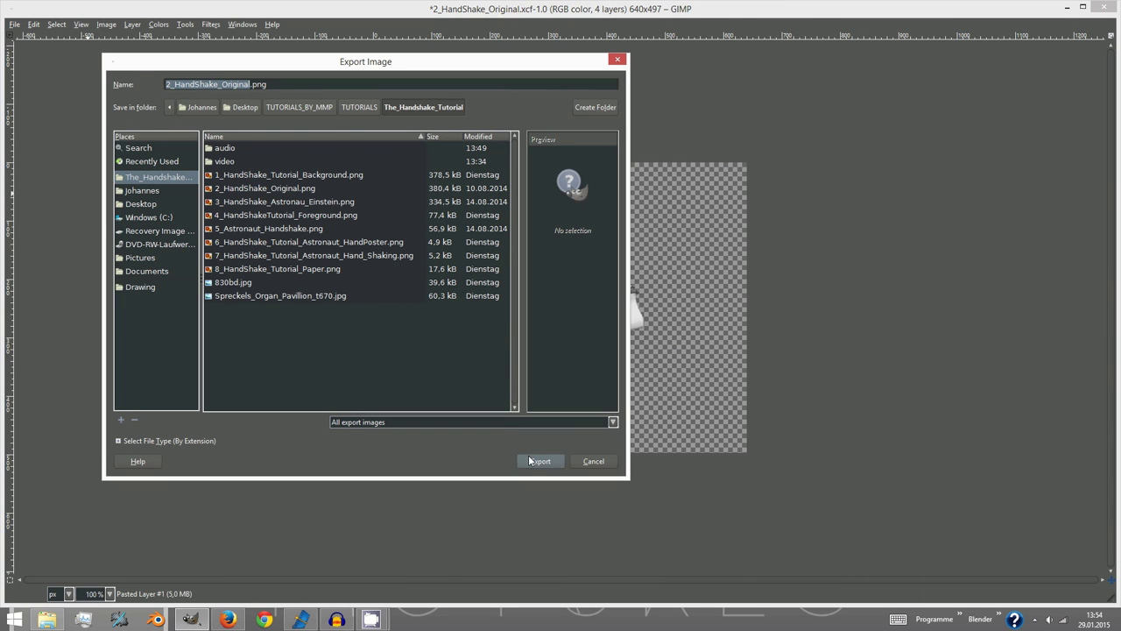
{"action": "left_click", "coordinate": [596, 461]}
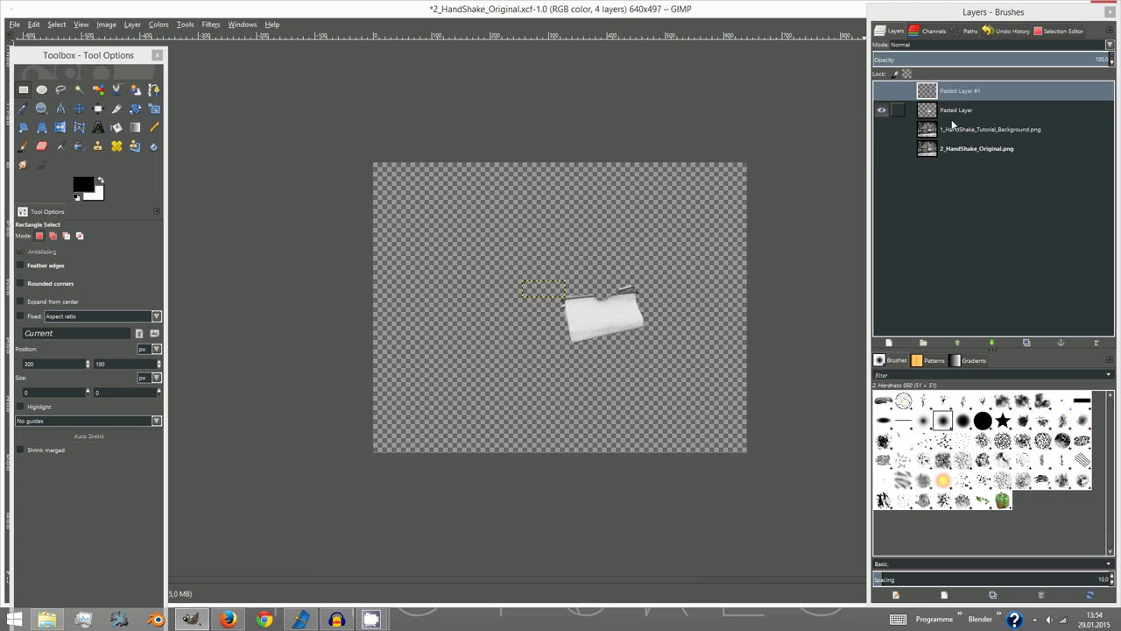
- Hide the paper layer, show only the 1_HandShake_Tutorial_Background.png layer, and open the image export for it
{"action": "left_click", "coordinate": [885, 111]}
{"action": "left_click", "coordinate": [985, 131]}
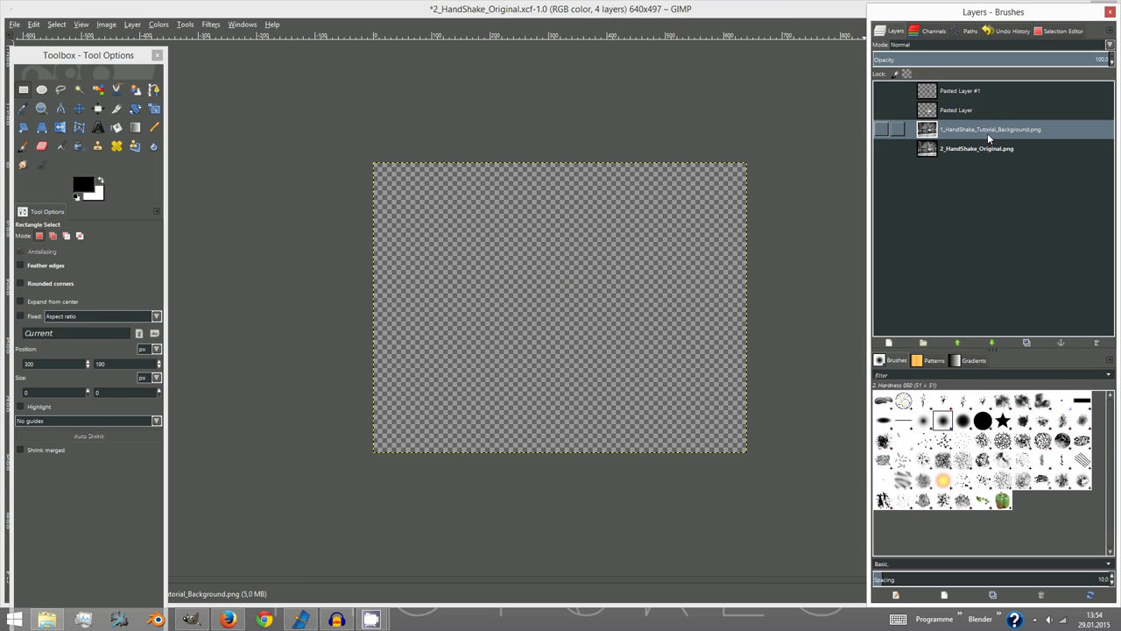
{"action": "left_click", "coordinate": [881, 129]}
{"action": "left_click", "coordinate": [15, 24]}
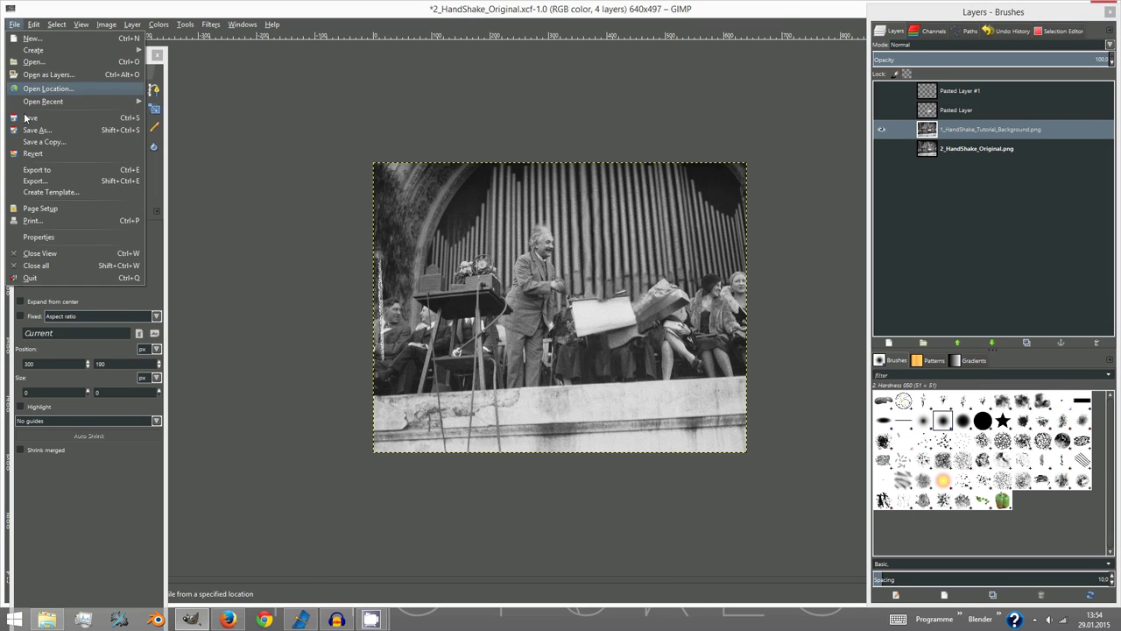
{"action": "left_click", "coordinate": [47, 181]}
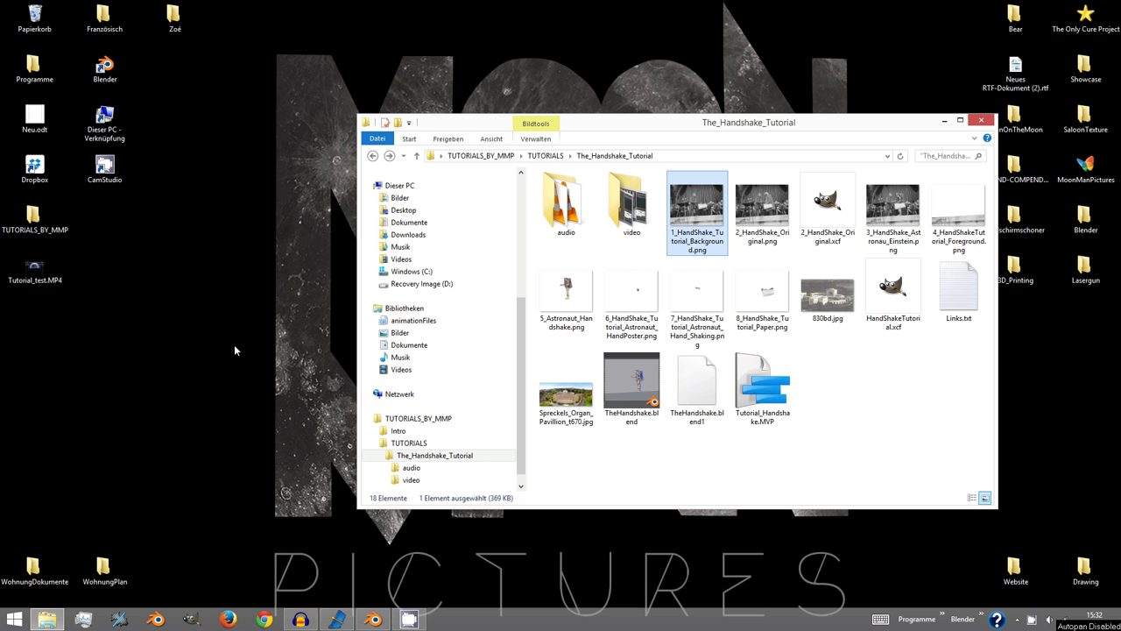
- Switch to Blender, clear the camera's location and rotation, and move it about -5 units along the Y axis
{"action": "left_click", "coordinate": [374, 620]}
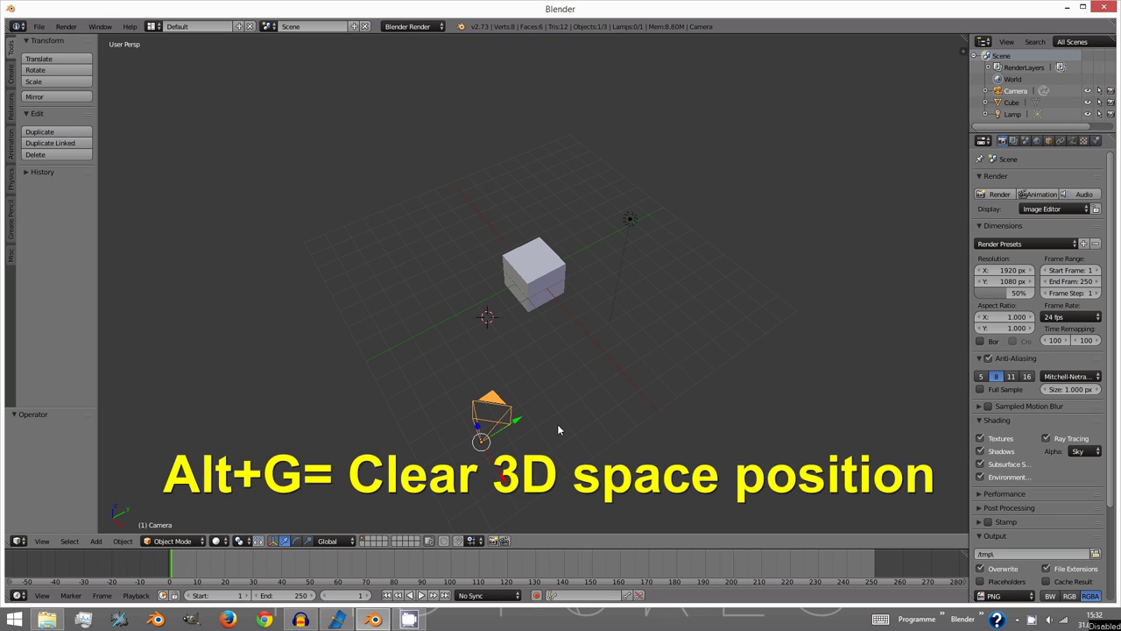
{"action": "key", "text": "alt+g"}
{"action": "key", "text": "alt+r"}
{"action": "key", "text": "g"}
{"action": "key", "text": "y"}
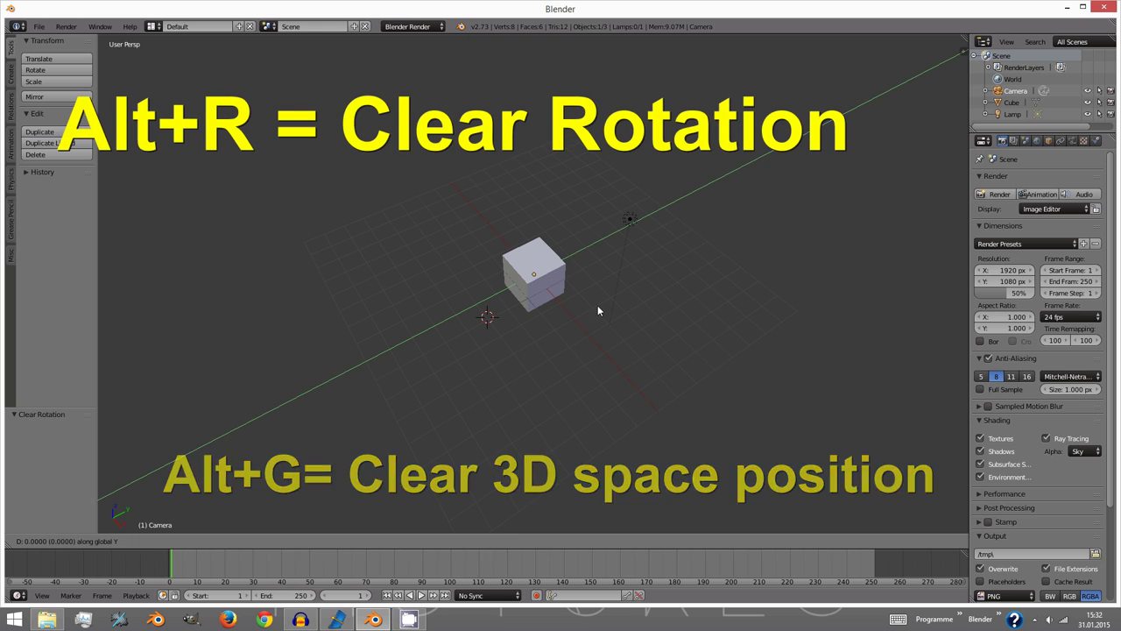
{"action": "left_click", "coordinate": [503, 358]}
- Rotate the camera 90° about the global X axis
{"action": "type", "text": "ry"}
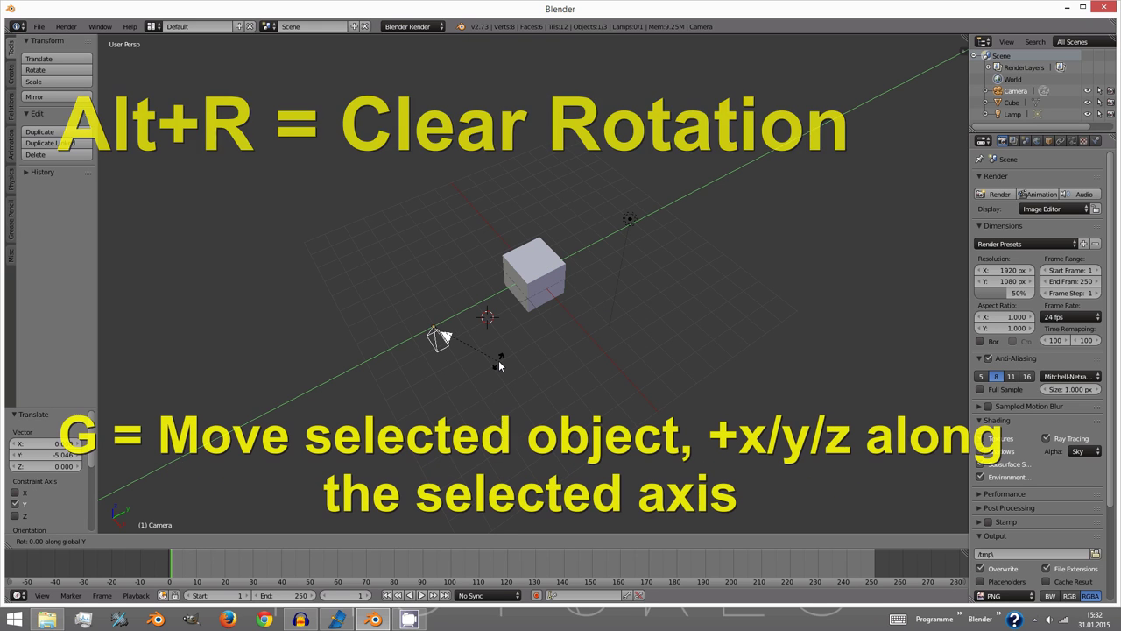
{"action": "type", "text": "x"}
{"action": "type", "text": "90"}
{"action": "key", "text": "Return"}
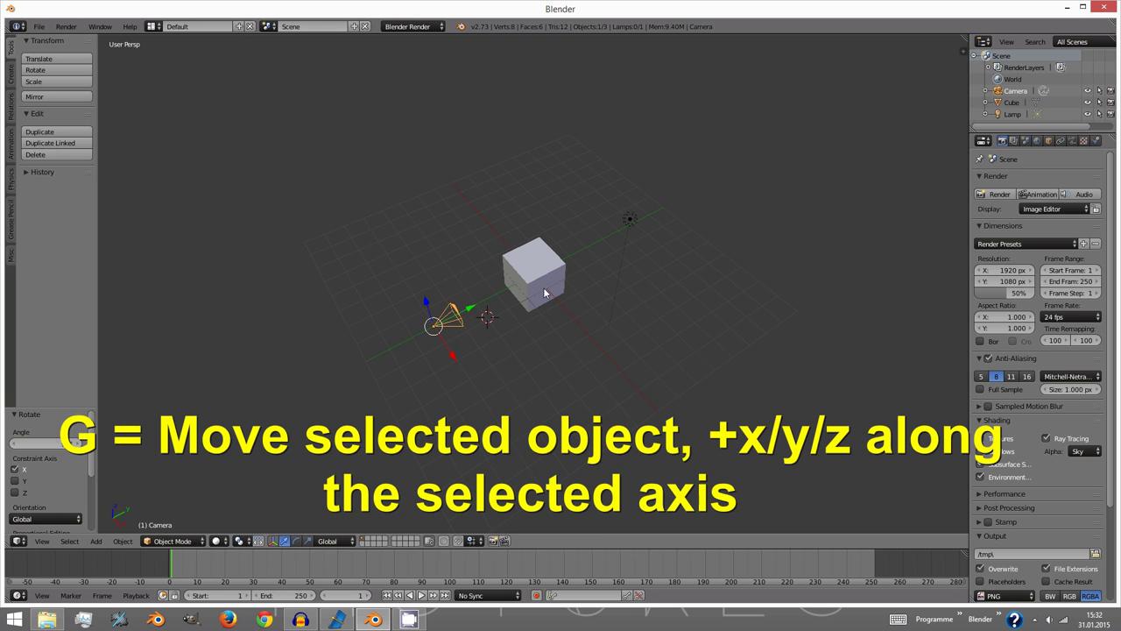
- Delete the default cube and snap the 3D cursor to the scene centre
{"action": "right_click", "coordinate": [544, 294]}
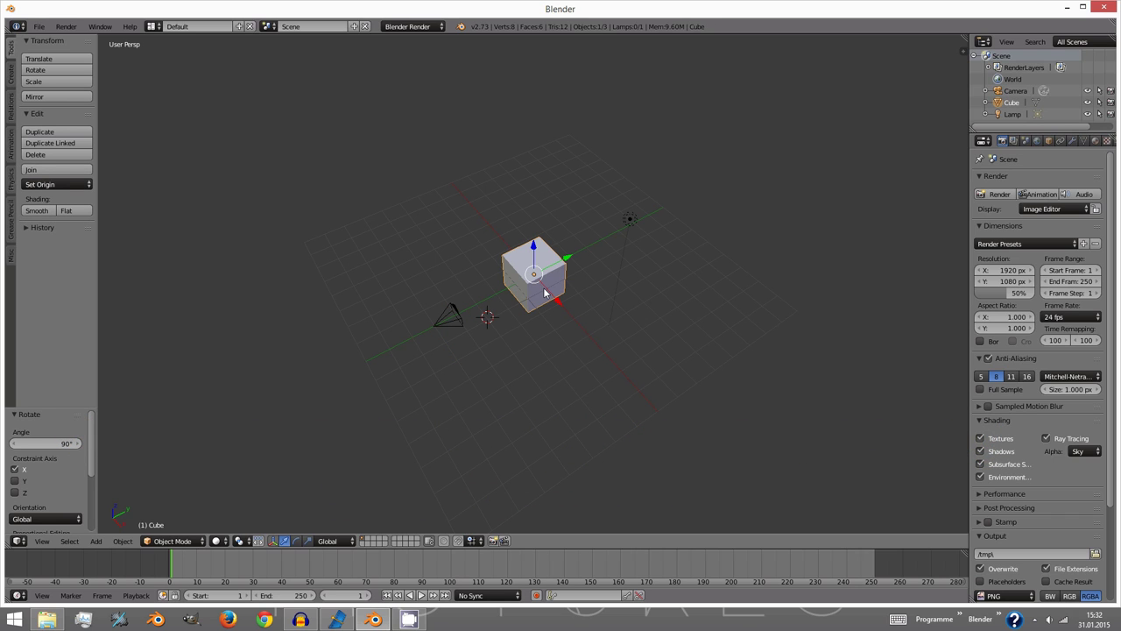
{"action": "key", "text": "x"}
{"action": "left_click", "coordinate": [551, 303]}
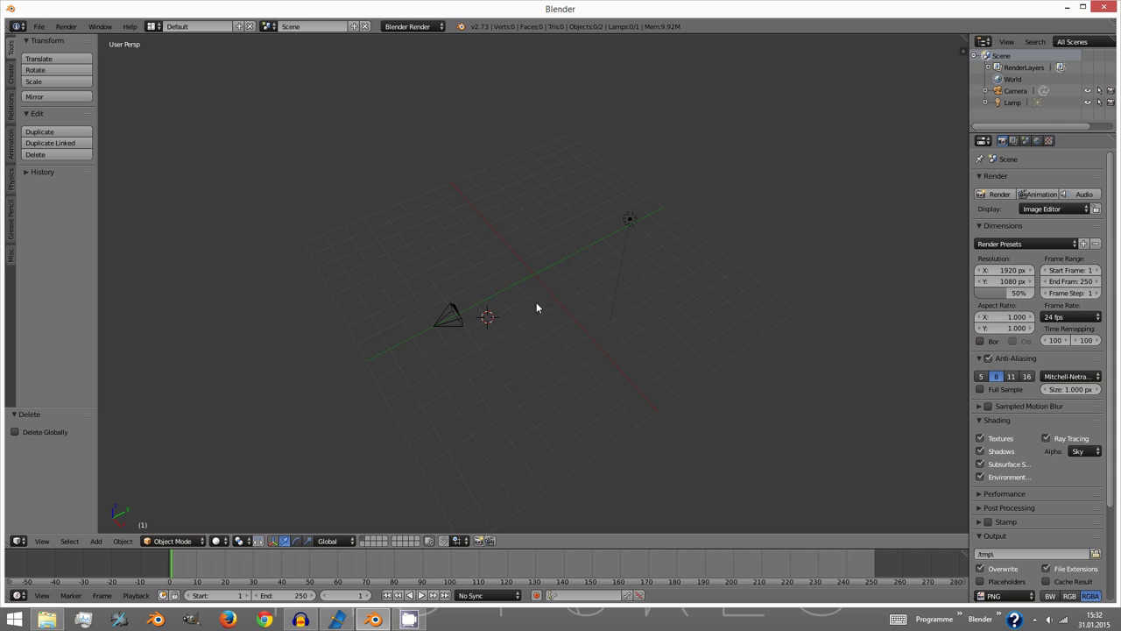
{"action": "key", "text": "shift+s"}
{"action": "left_click", "coordinate": [520, 352]}
- Add a mesh plane at the 3D cursor and rotate it 90° about the X axis
{"action": "key", "text": "shift+a"}
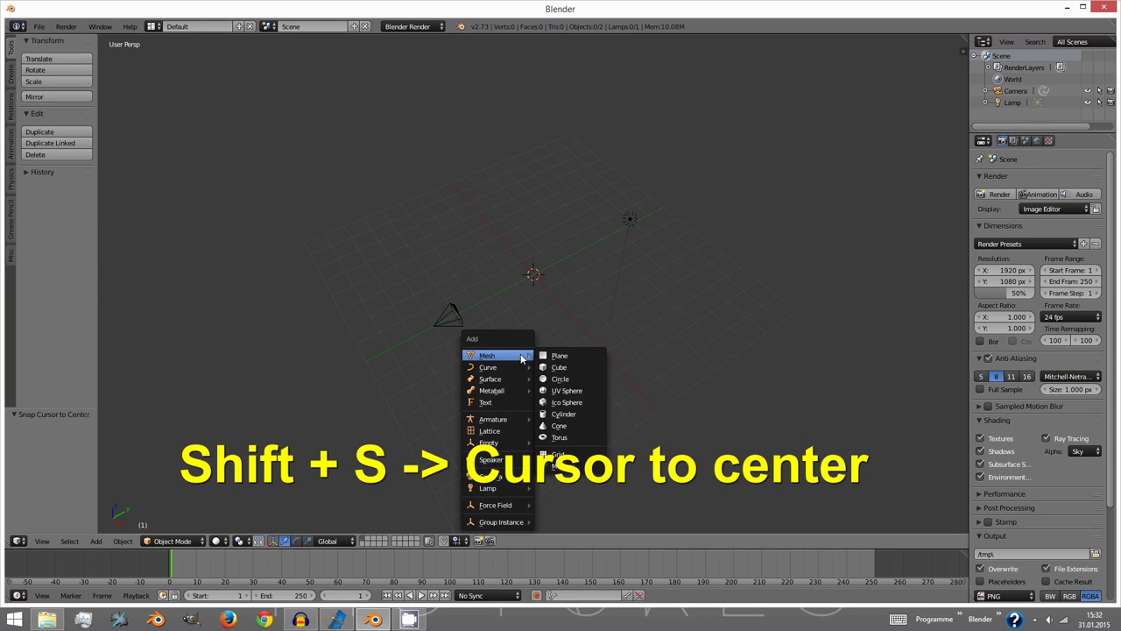
{"action": "left_click", "coordinate": [565, 355]}
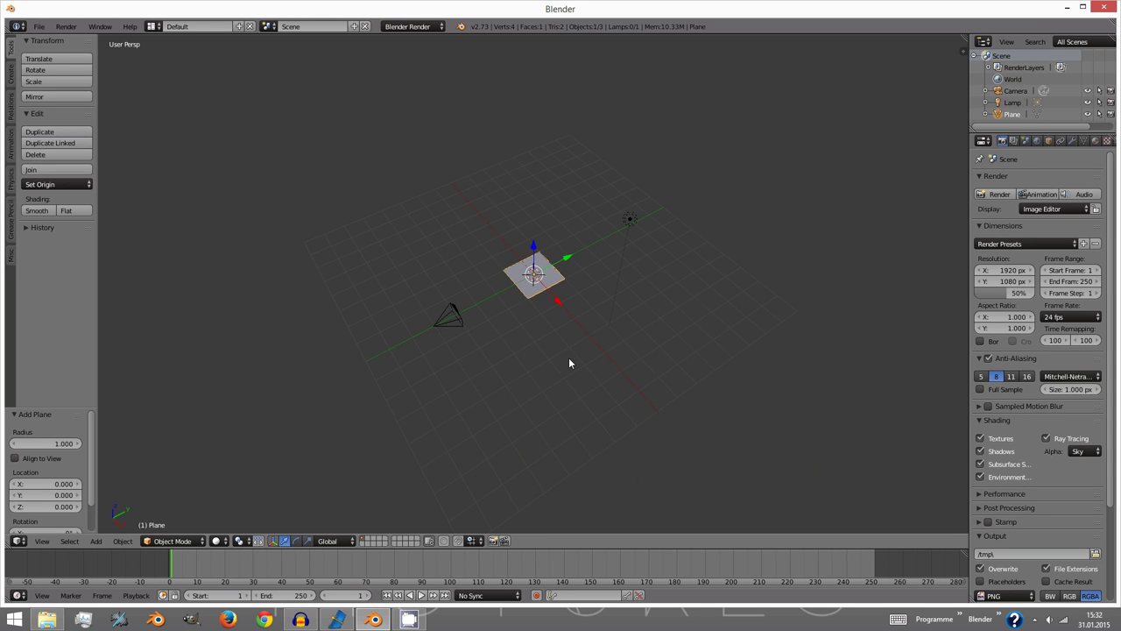
{"action": "type", "text": "r"}
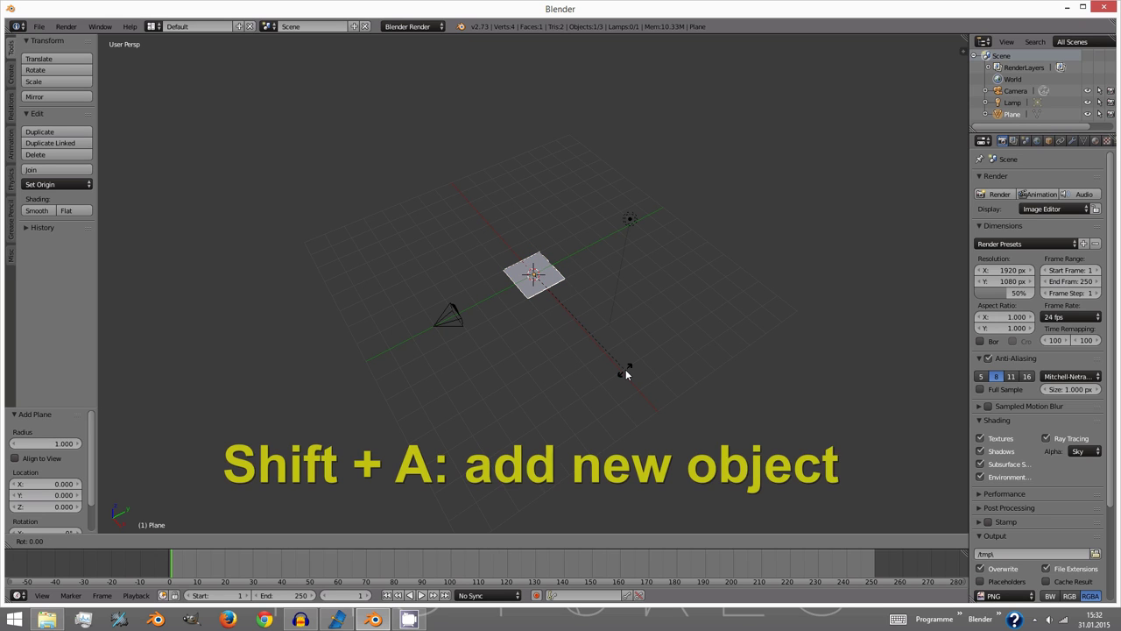
{"action": "type", "text": "x90"}
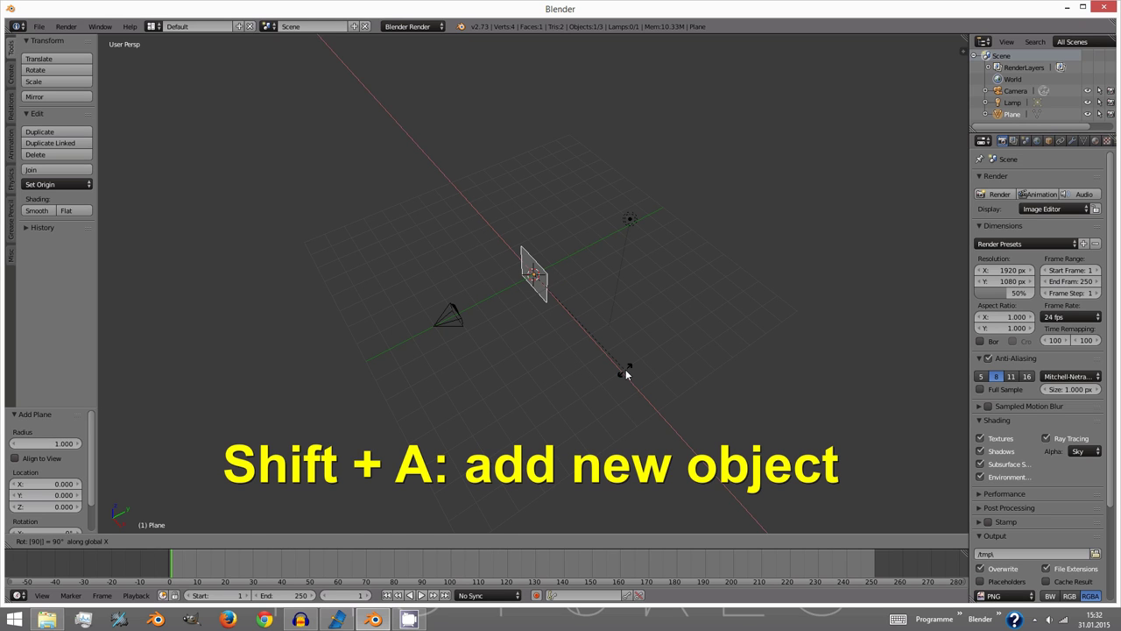
{"action": "key", "text": "Return"}
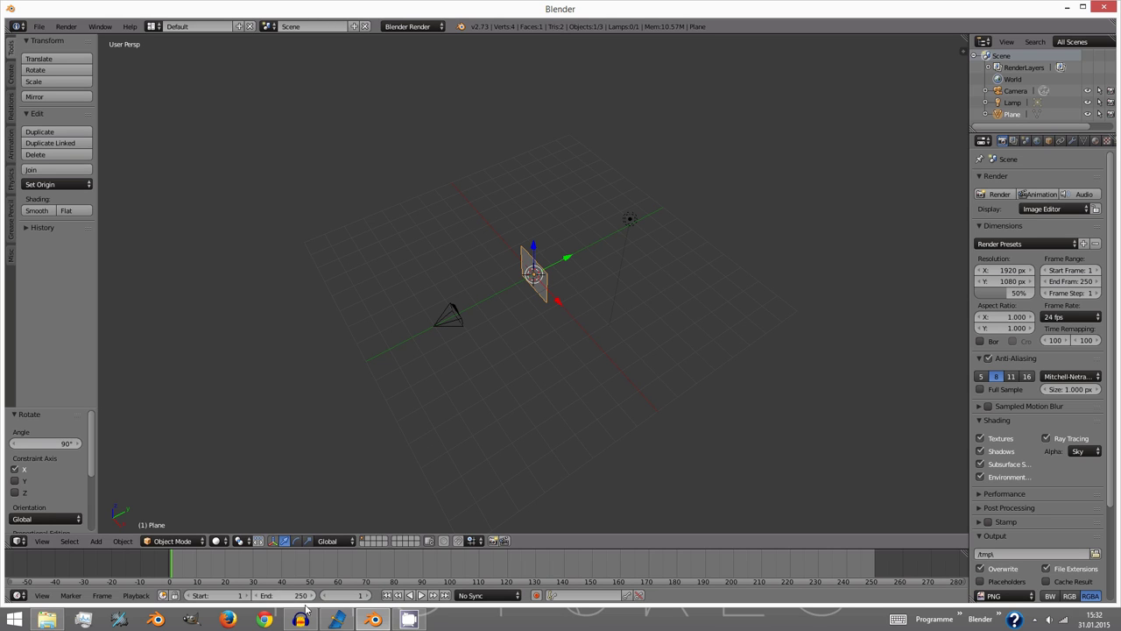
- Check the pixel dimensions of 1_HandShake_Tutorial_Background.png in its file properties in the The_Handshake_Tutorial folder
{"action": "left_click", "coordinate": [48, 619]}
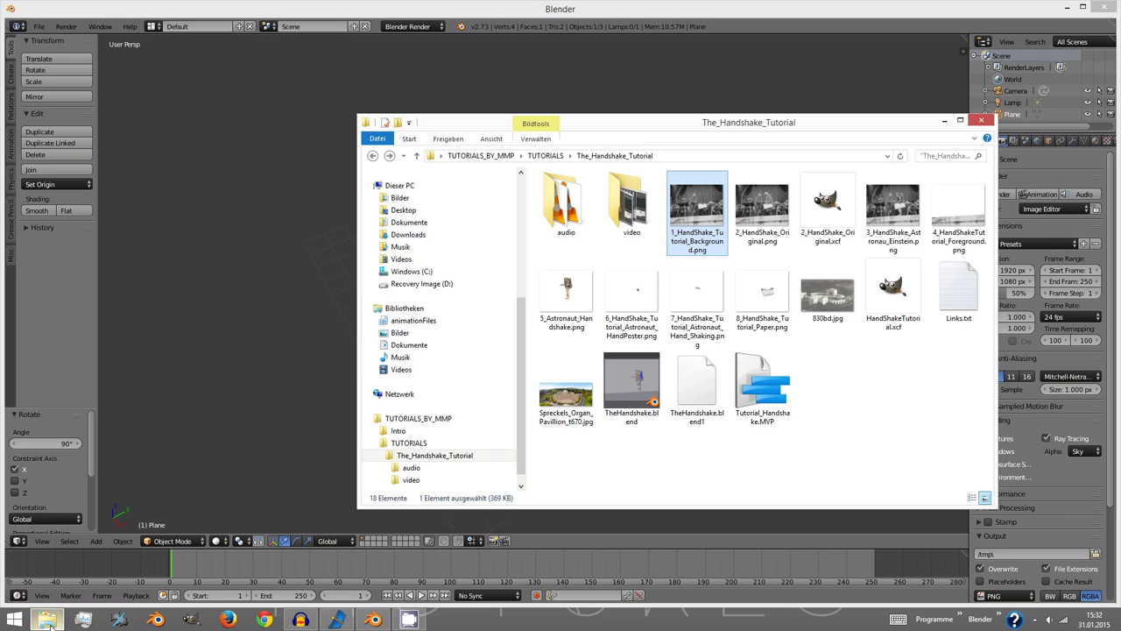
{"action": "right_click", "coordinate": [700, 215]}
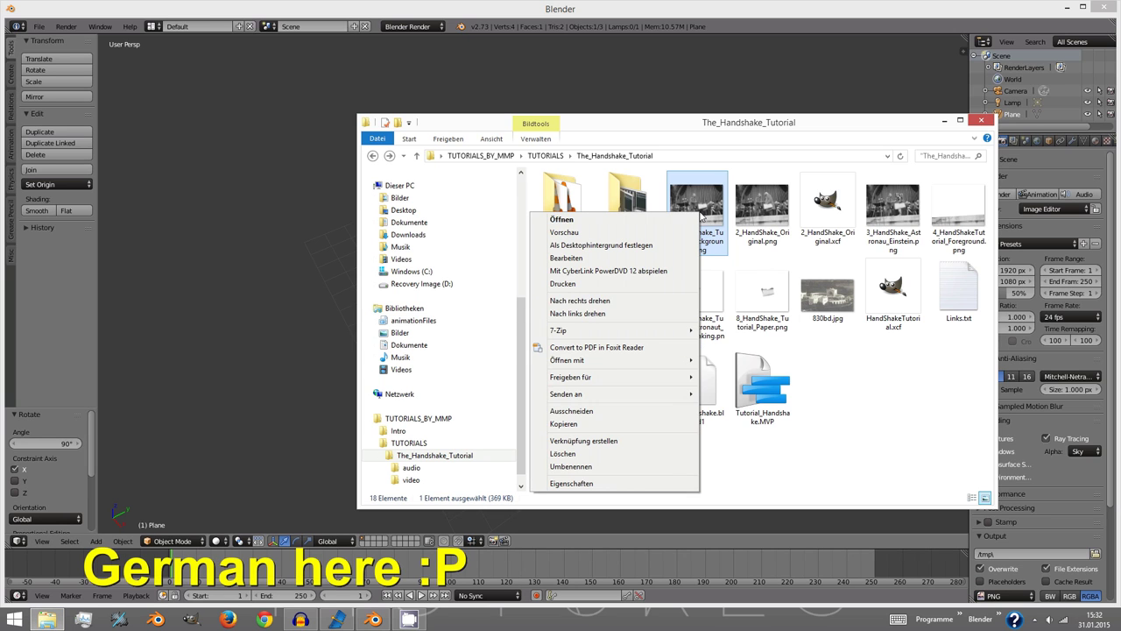
{"action": "left_click", "coordinate": [578, 487]}
{"action": "left_click", "coordinate": [789, 240]}
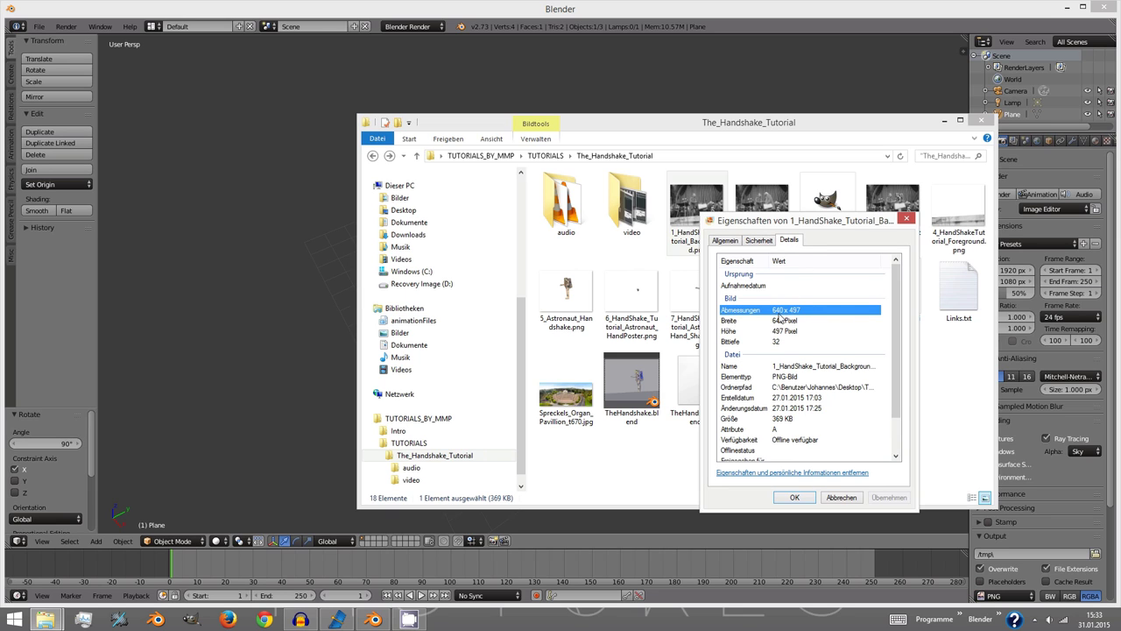
{"action": "left_click", "coordinate": [806, 496]}
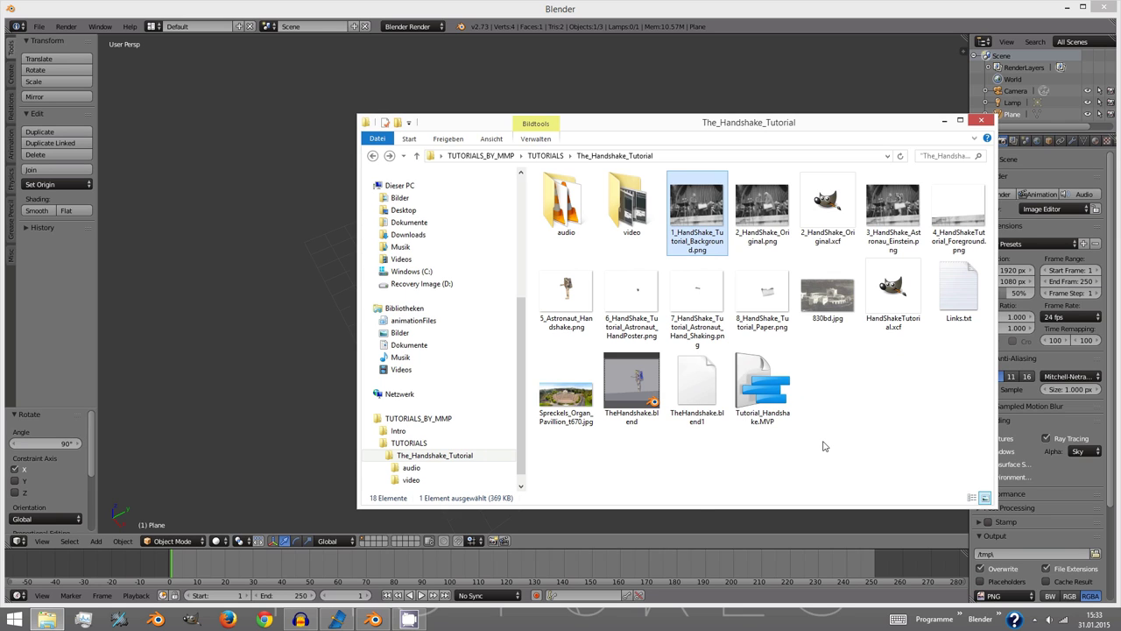
{"action": "left_click", "coordinate": [981, 122]}
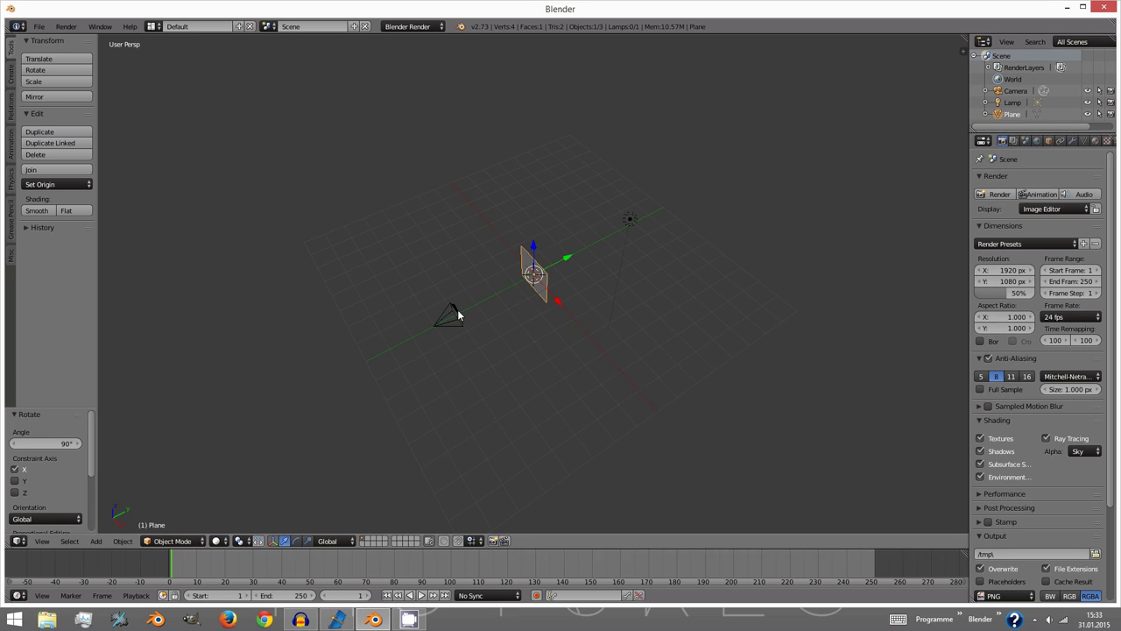
- Set the render resolution to 640 × 497 px at 100% scale
{"action": "right_click", "coordinate": [452, 316]}
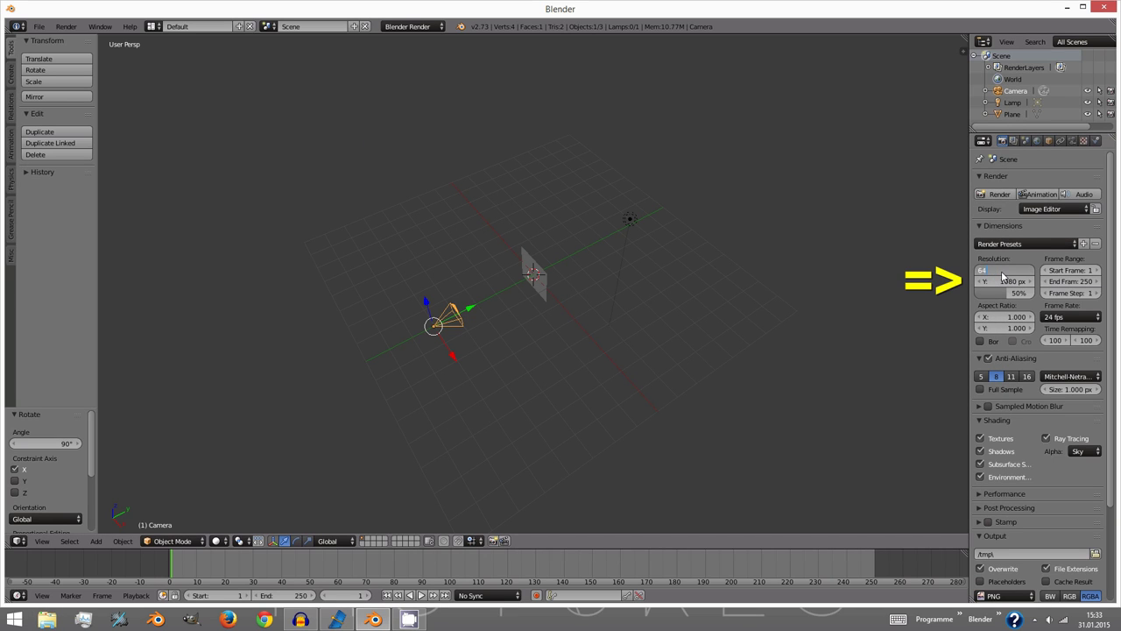
{"action": "key", "text": "Return"}
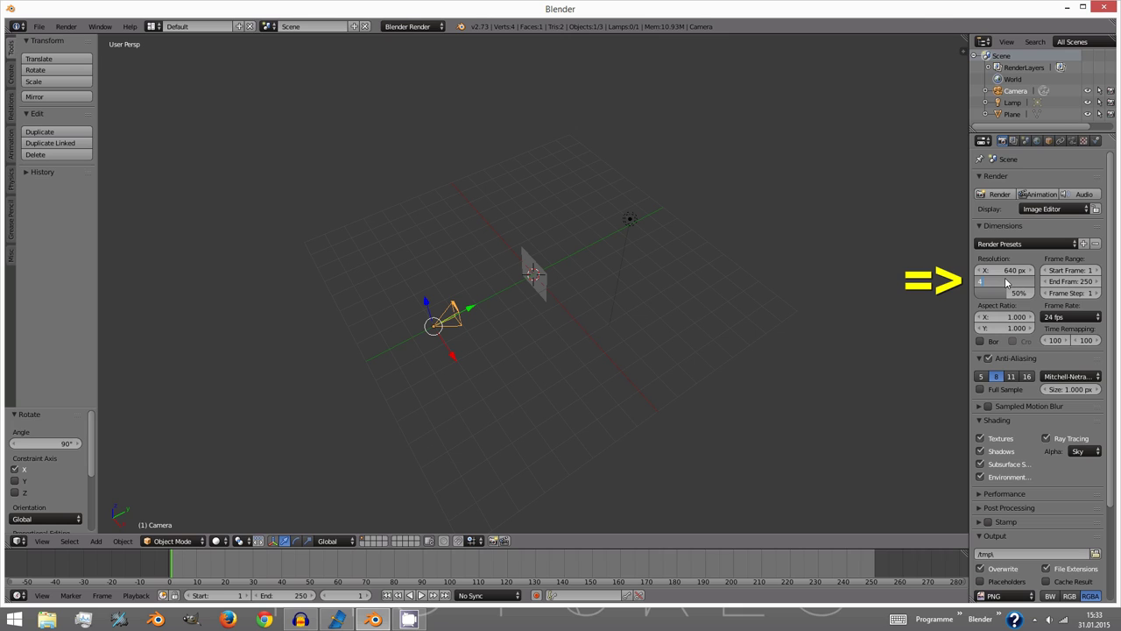
{"action": "left_click", "coordinate": [1005, 282]}
{"action": "type", "text": "497"}
{"action": "key", "text": "Return"}
{"action": "left_click", "coordinate": [1007, 293]}
{"action": "type", "text": "100"}
{"action": "key", "text": "Return"}
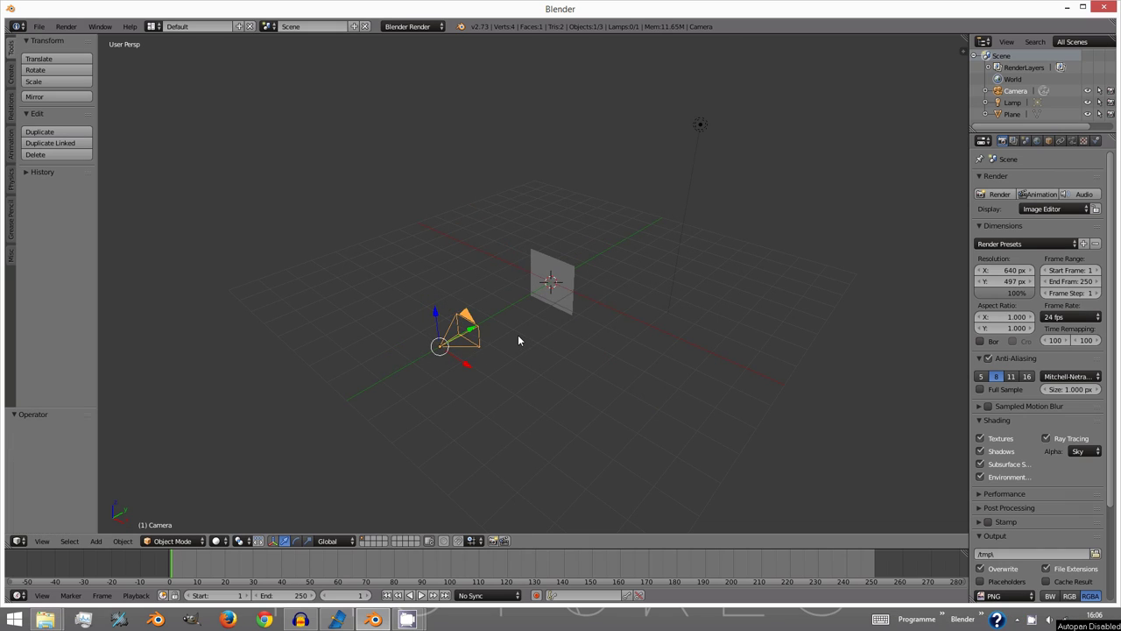
- In camera view, scale the plane uniformly by about 1.8 and along X by about 1.28 to fill the camera frame
{"action": "key", "text": "KP_0"}
{"action": "scroll", "coordinate": [535, 304], "scroll_direction": "up", "scroll_amount": 5}
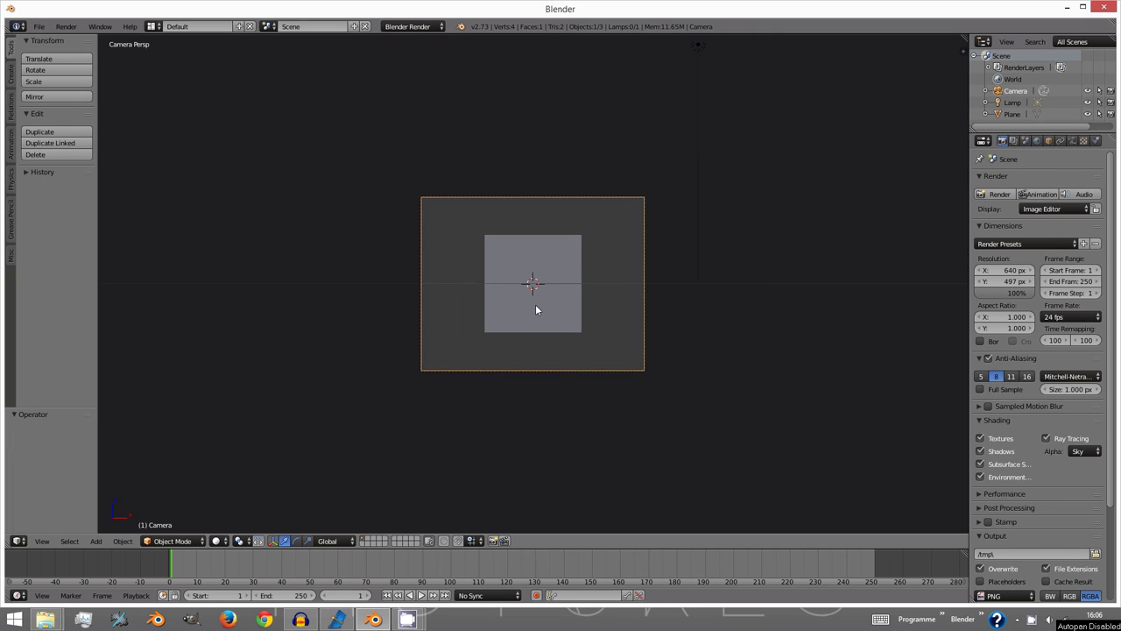
{"action": "right_click", "coordinate": [535, 304]}
{"action": "key", "text": "s"}
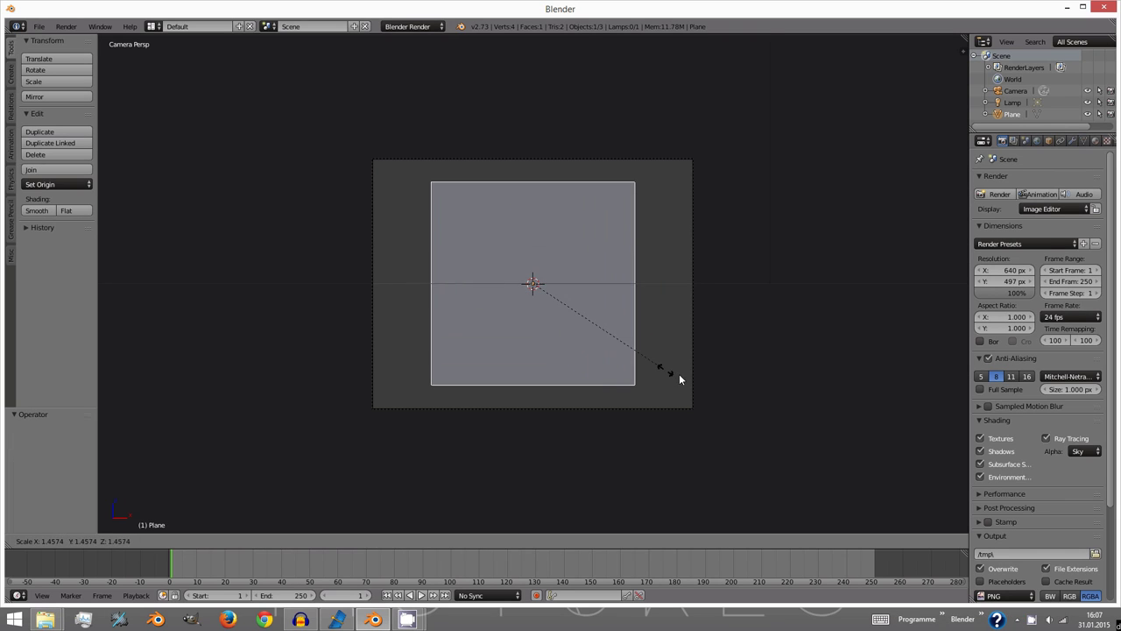
{"action": "left_click", "coordinate": [699, 387]}
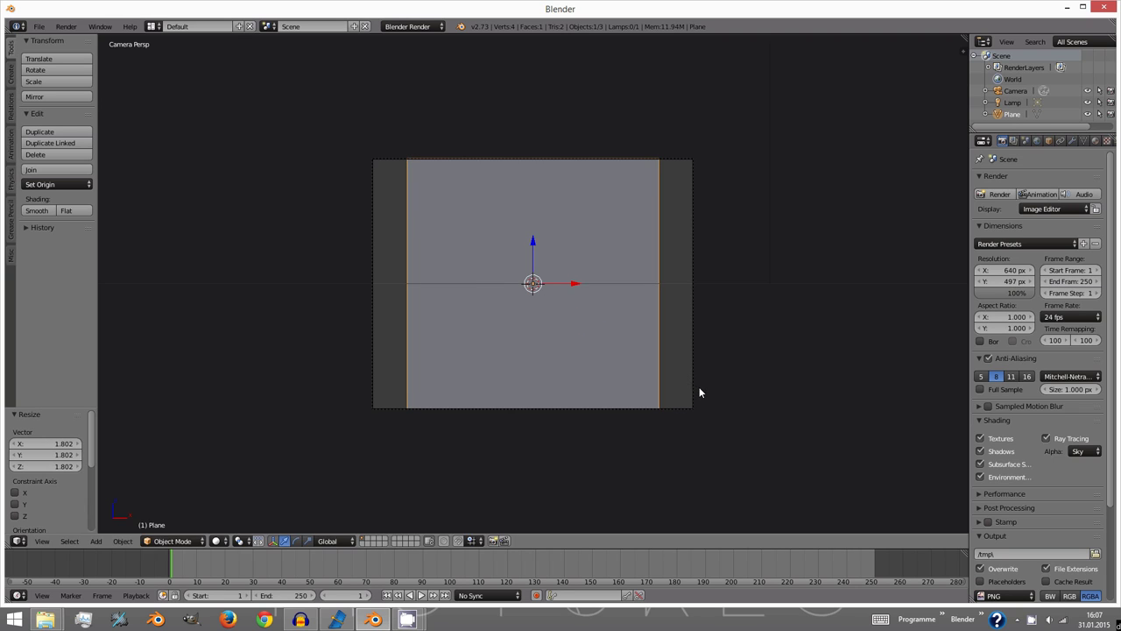
{"action": "key", "text": "s"}
{"action": "key", "text": "x"}
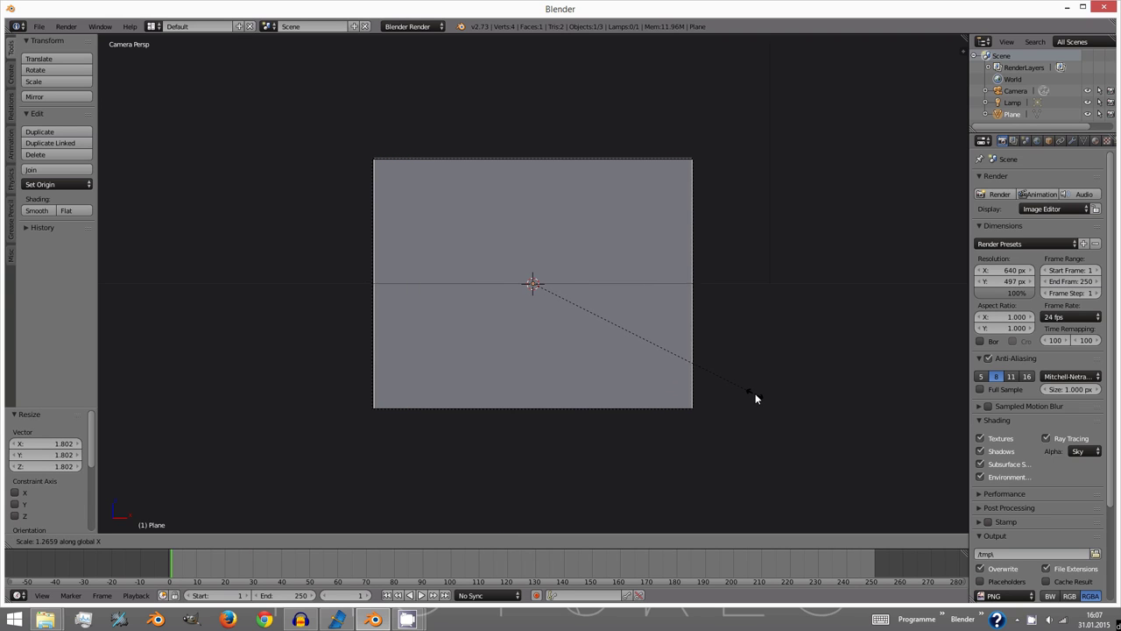
{"action": "left_click", "coordinate": [756, 400]}
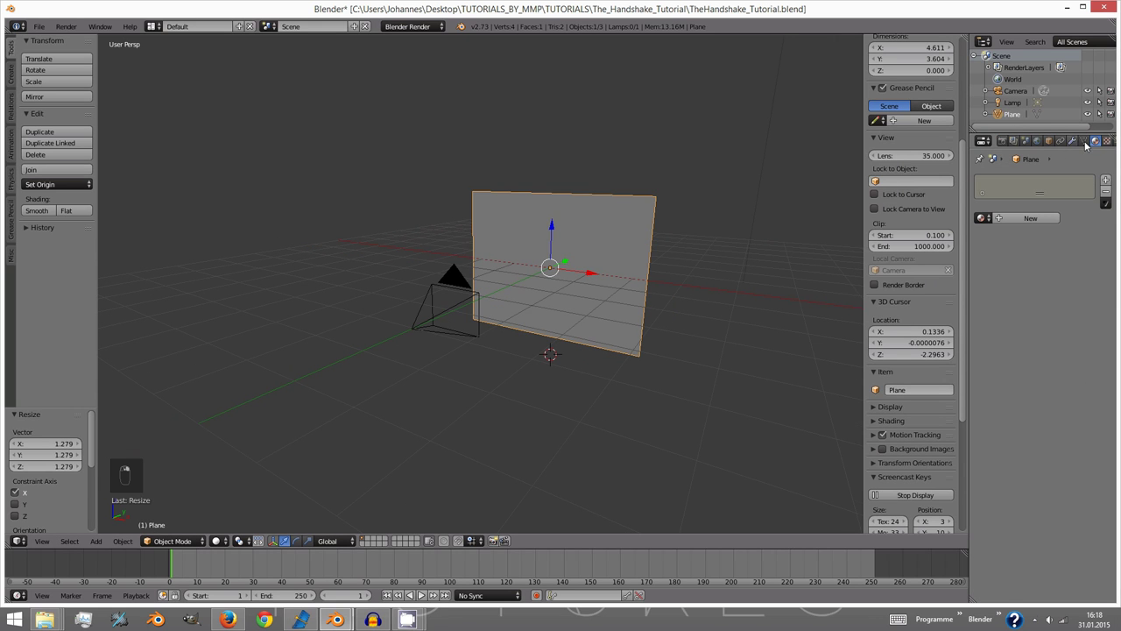
- Give the plane a new material named Background and make it shadeless
{"action": "left_click", "coordinate": [1029, 218]}
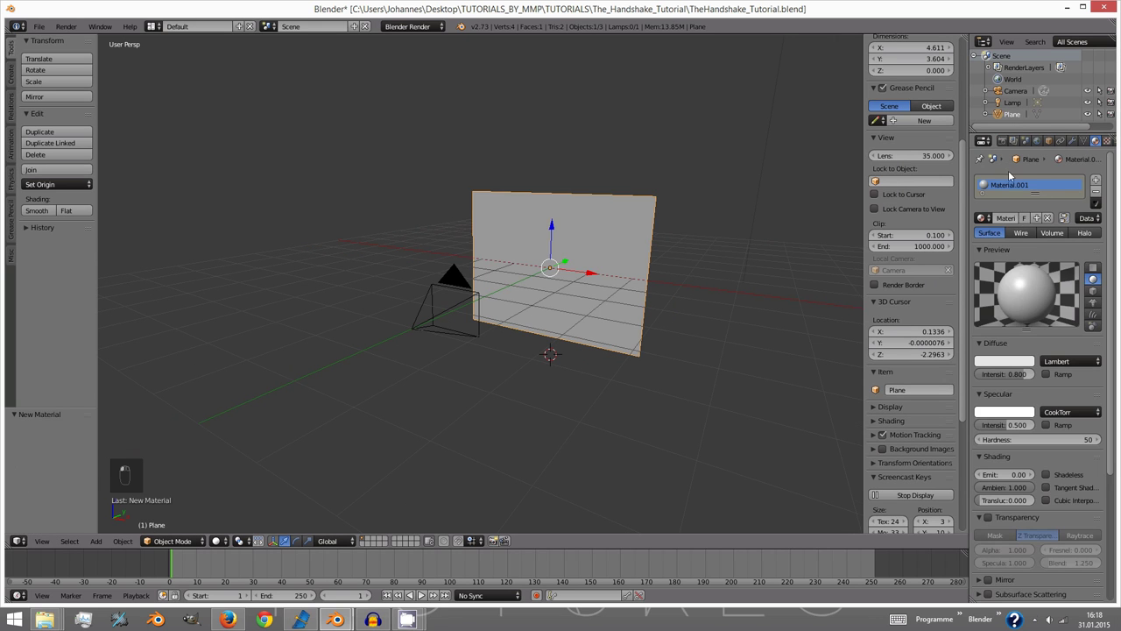
{"action": "left_click", "coordinate": [1006, 218]}
{"action": "type", "text": "Background"}
{"action": "key", "text": "Return"}
{"action": "left_click", "coordinate": [1047, 474]}
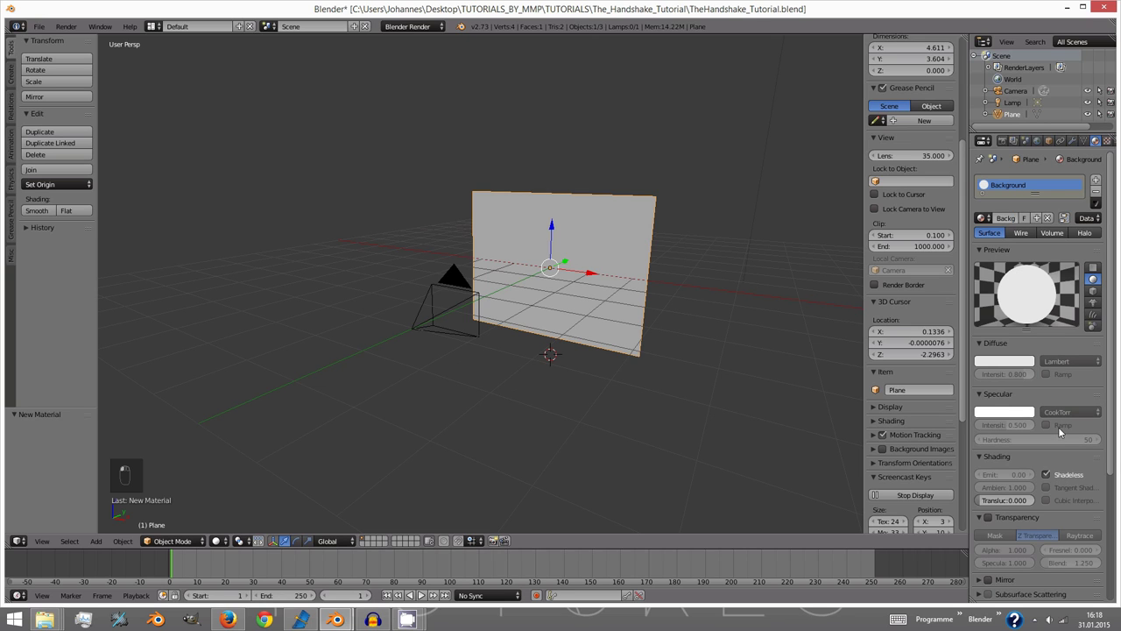
{"action": "middle_click_drag", "start_coordinate": [1096, 141], "coordinate": [1025, 141]}
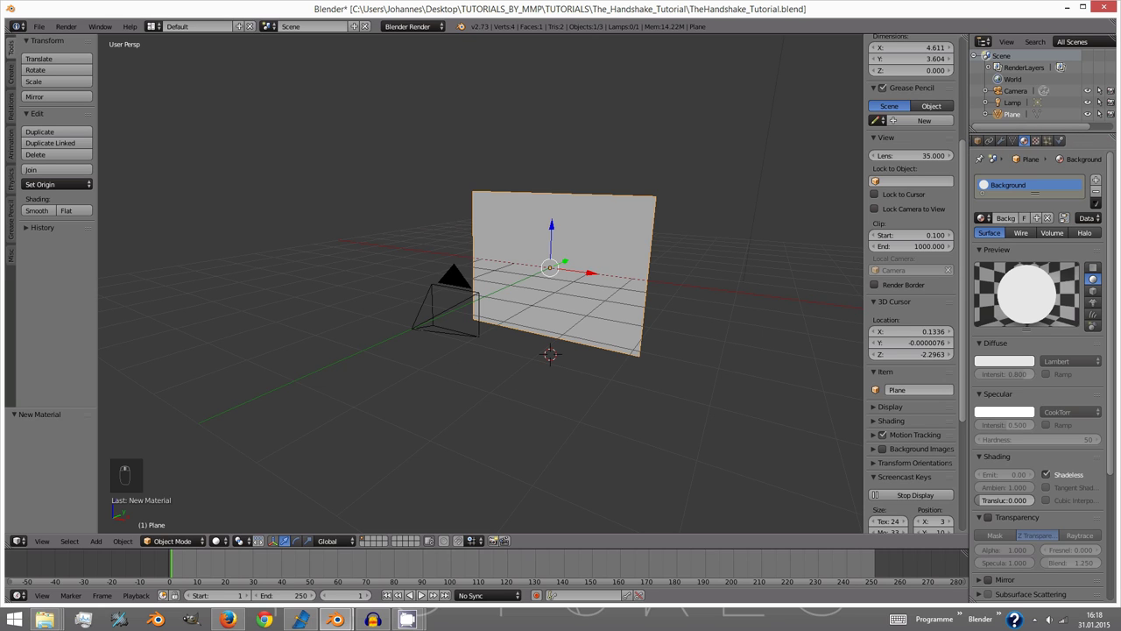
- Add a new texture named background_tex to the plane's Background material
{"action": "left_click", "coordinate": [1036, 141]}
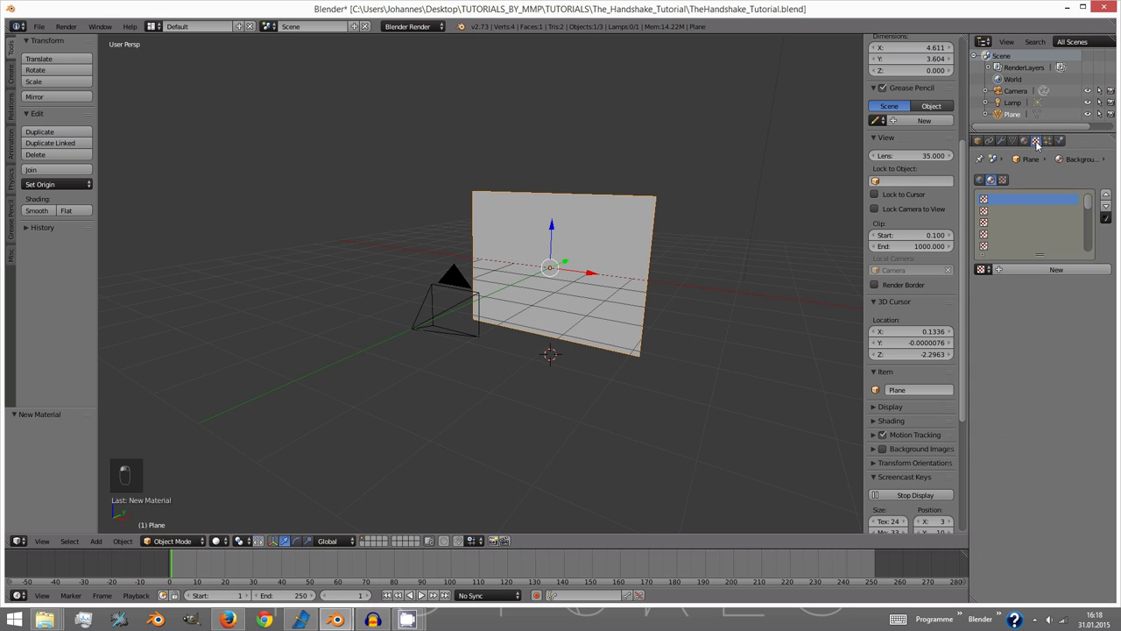
{"action": "left_click", "coordinate": [1027, 270]}
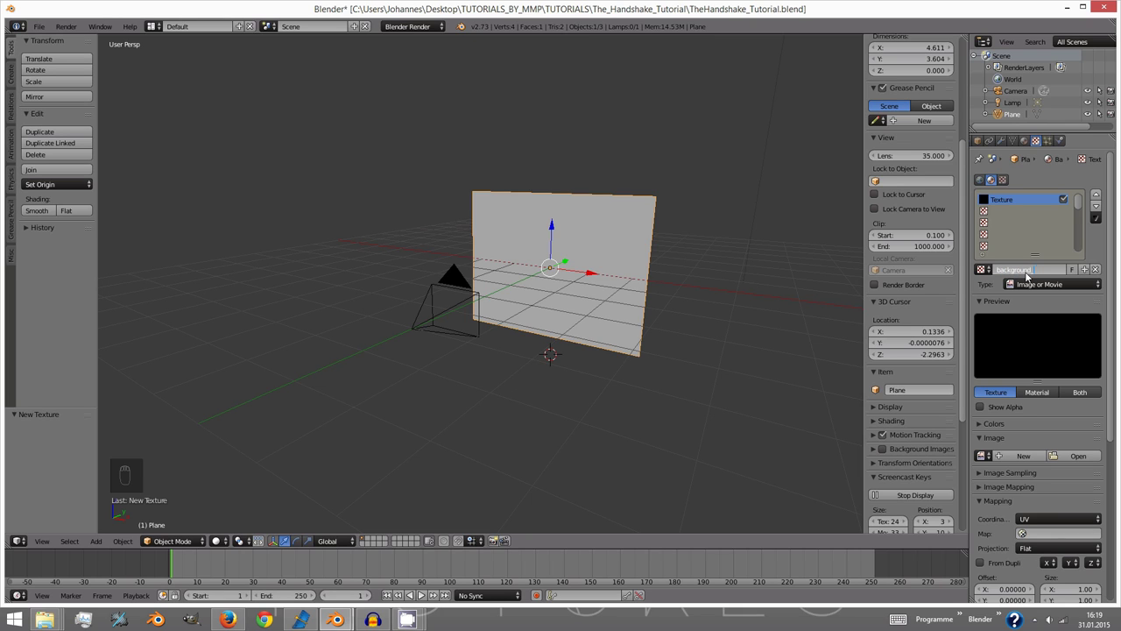
{"action": "key", "text": "Return"}
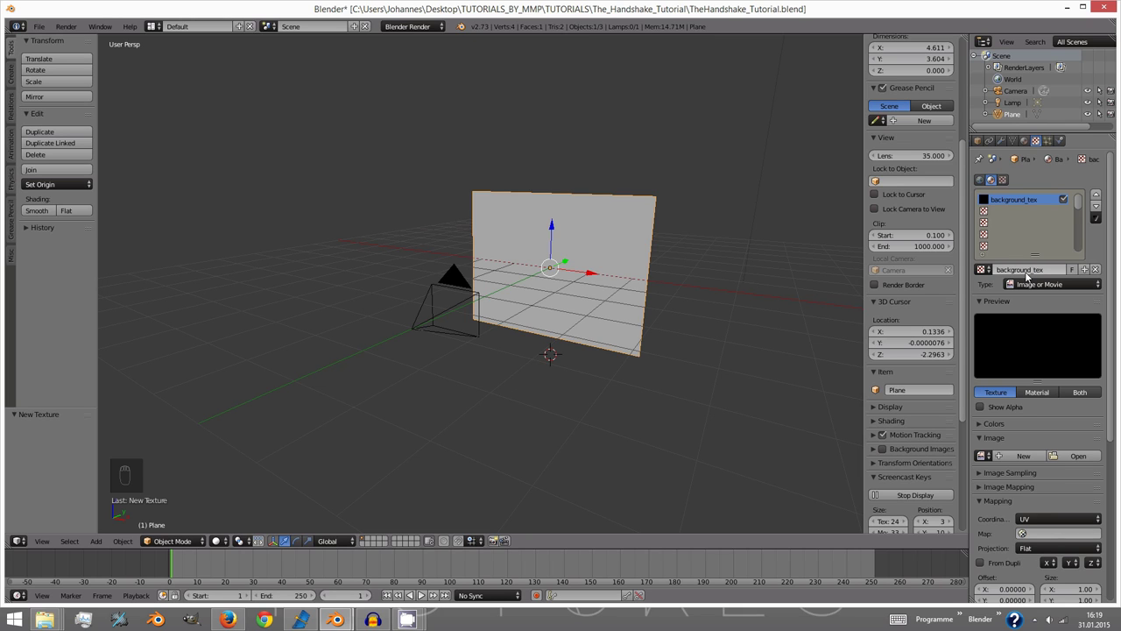
- Load 1_HandShake_Tutorial_Background.png from the The_Handshake_Tutorial folder as the image of the background_tex texture
{"action": "left_click", "coordinate": [1070, 455]}
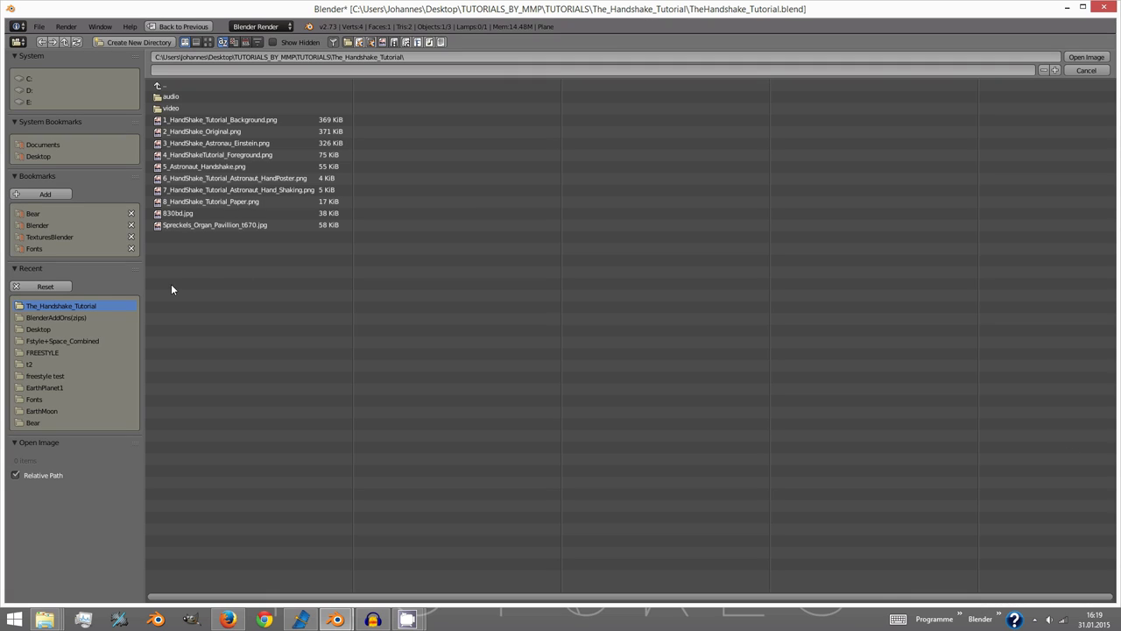
{"action": "left_click", "coordinate": [208, 42]}
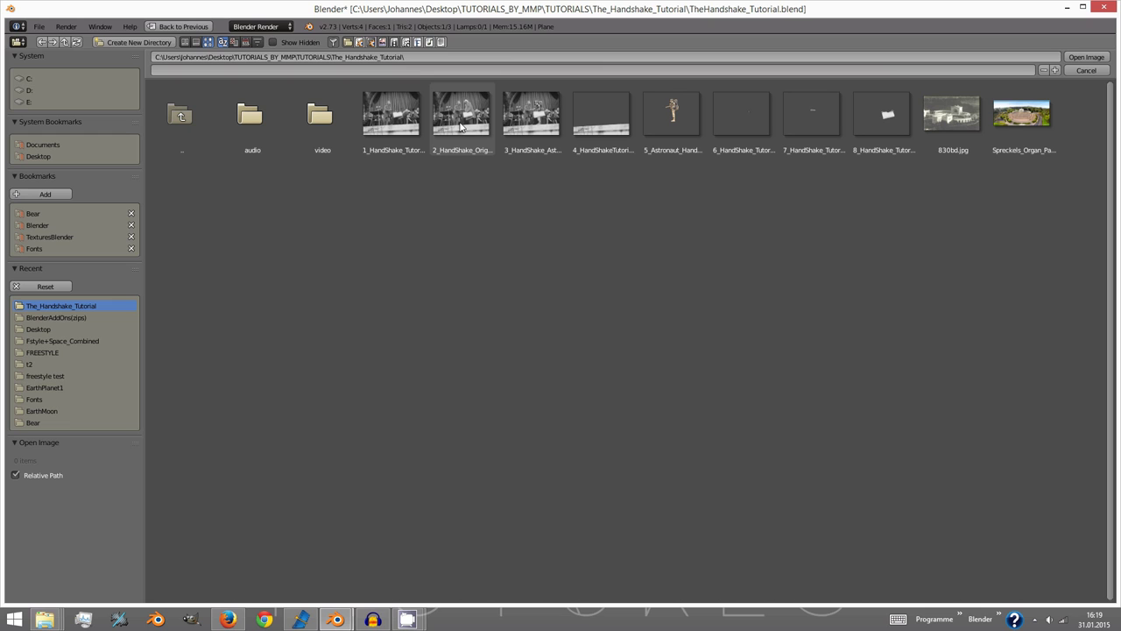
{"action": "left_click", "coordinate": [416, 115]}
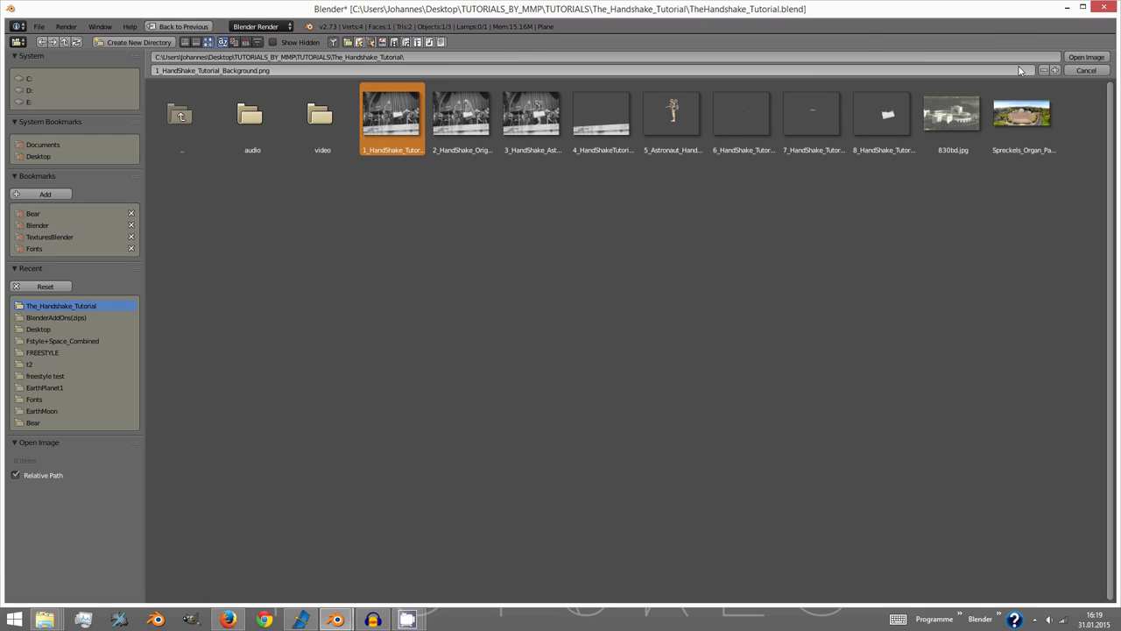
{"action": "left_click", "coordinate": [1086, 57]}
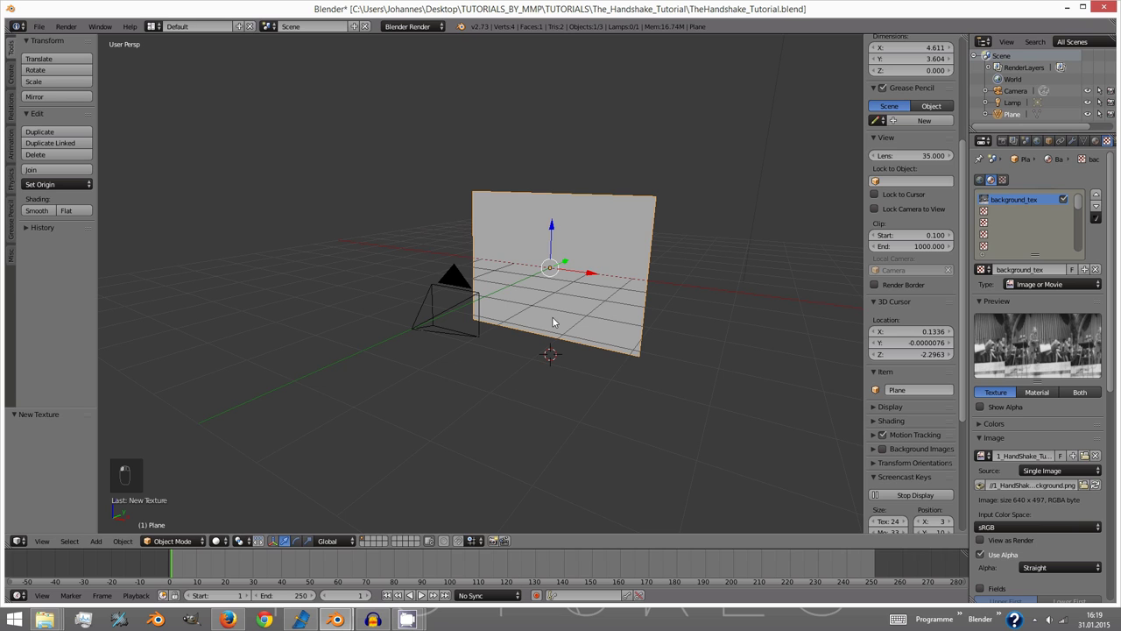
- UV-unwrap the plane with Unwrap and assign UVMap as the map for the texture's UV coordinates
{"action": "scroll", "coordinate": [551, 317], "scroll_direction": "down", "scroll_amount": 2}
{"action": "scroll", "coordinate": [556, 307], "scroll_direction": "up", "scroll_amount": 5}
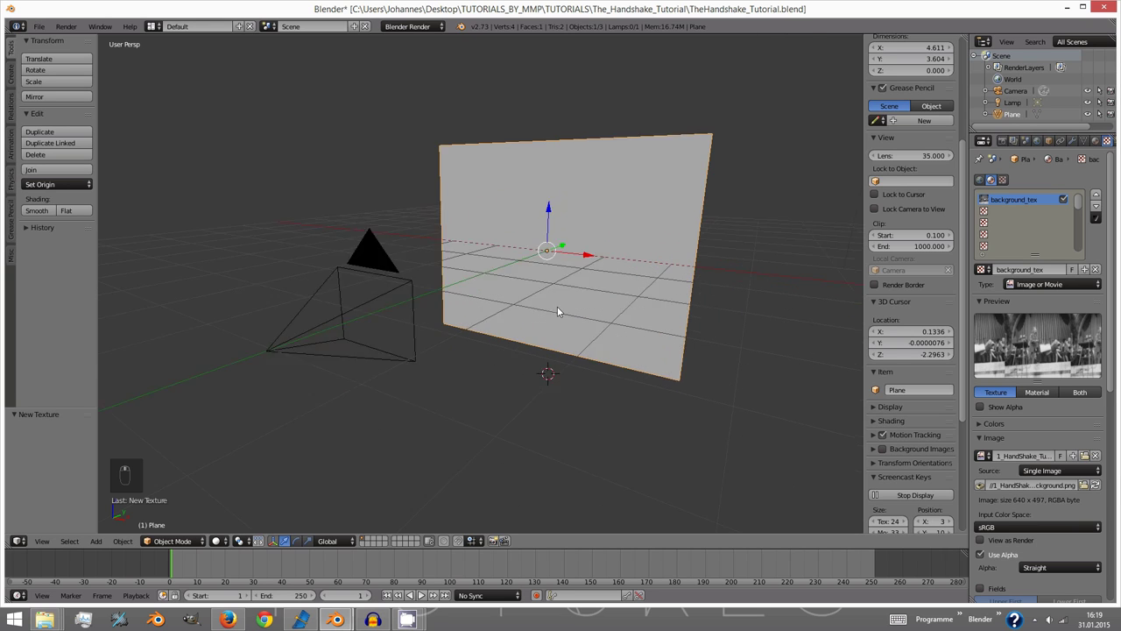
{"action": "scroll", "coordinate": [570, 256], "scroll_direction": "down", "scroll_amount": 2}
{"action": "middle_click_drag", "start_coordinate": [593, 244], "coordinate": [620, 245]}
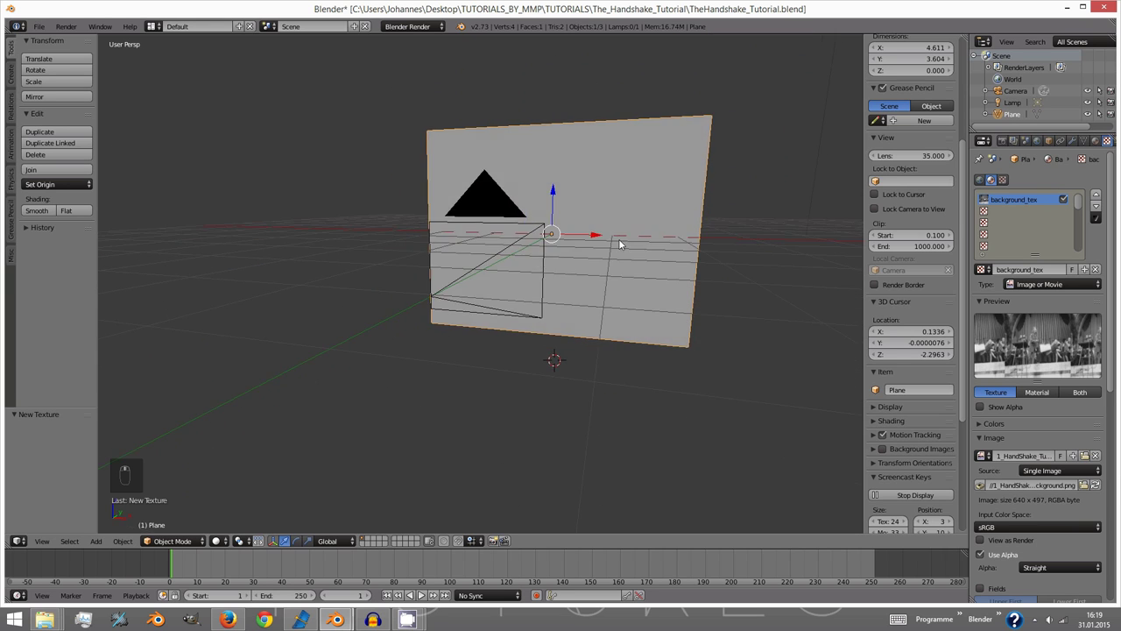
{"action": "key", "text": "Tab"}
{"action": "key", "text": "u"}
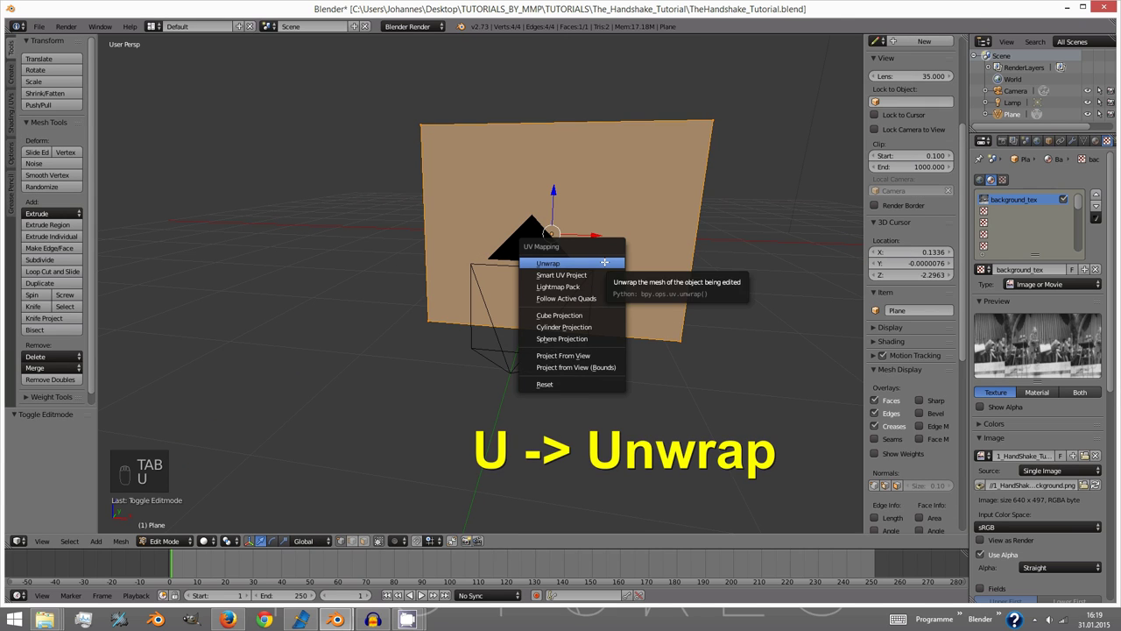
{"action": "left_click", "coordinate": [604, 263]}
{"action": "scroll", "coordinate": [1043, 488], "scroll_direction": "down", "scroll_amount": 5}
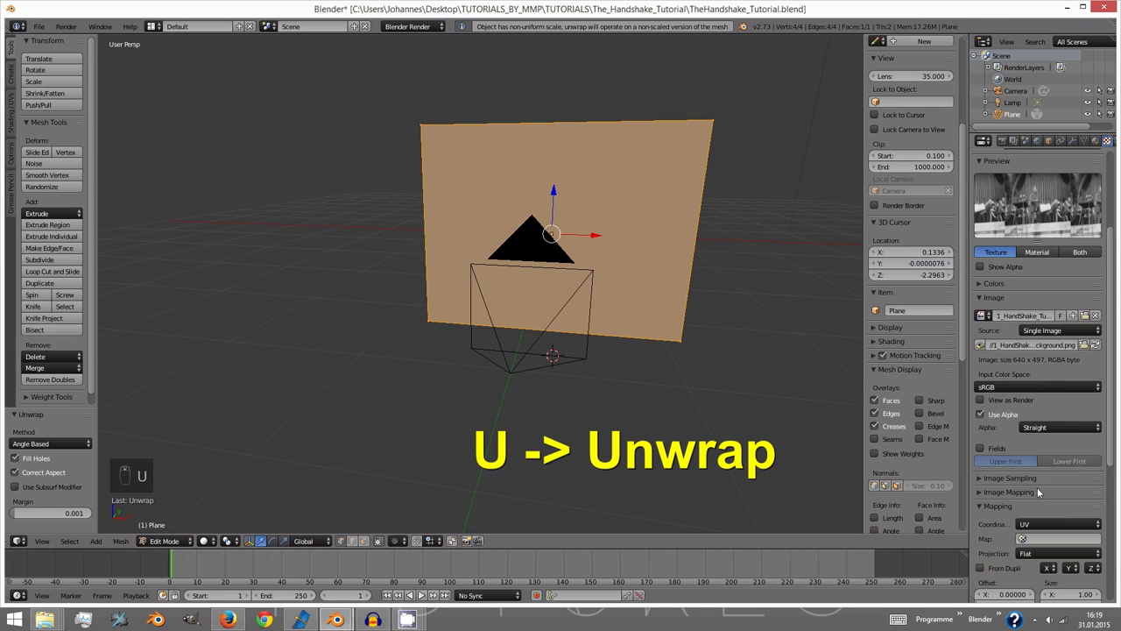
{"action": "left_click", "coordinate": [1042, 492]}
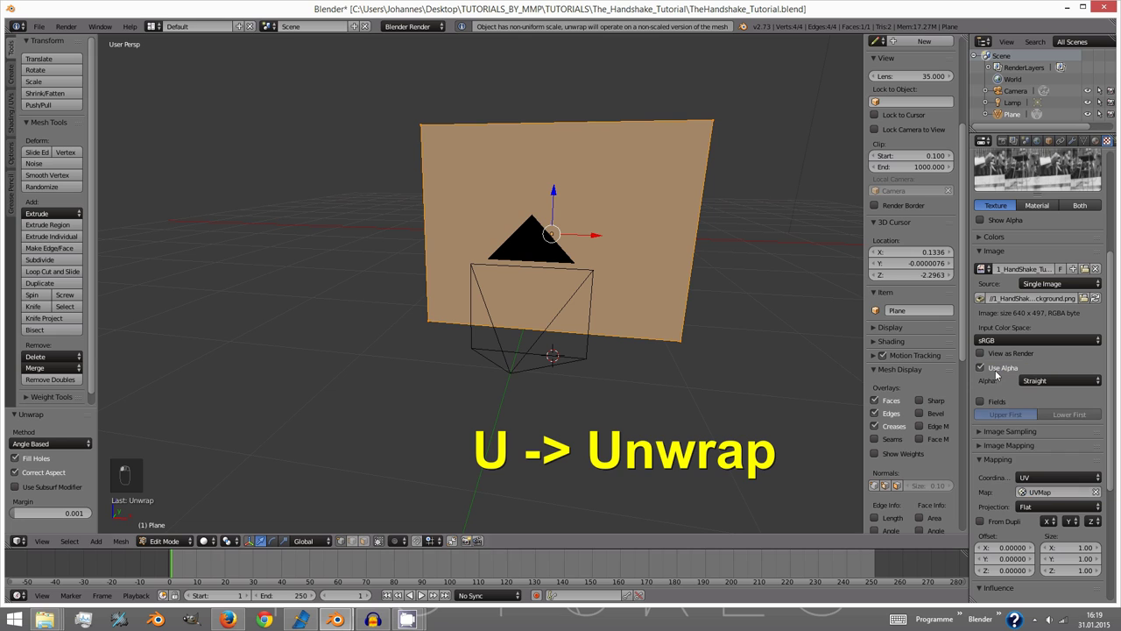
- Return to Object Mode in camera view and render the frame to check the textured background plane
{"action": "key", "text": "KP_1"}
{"action": "key", "text": "KP_0"}
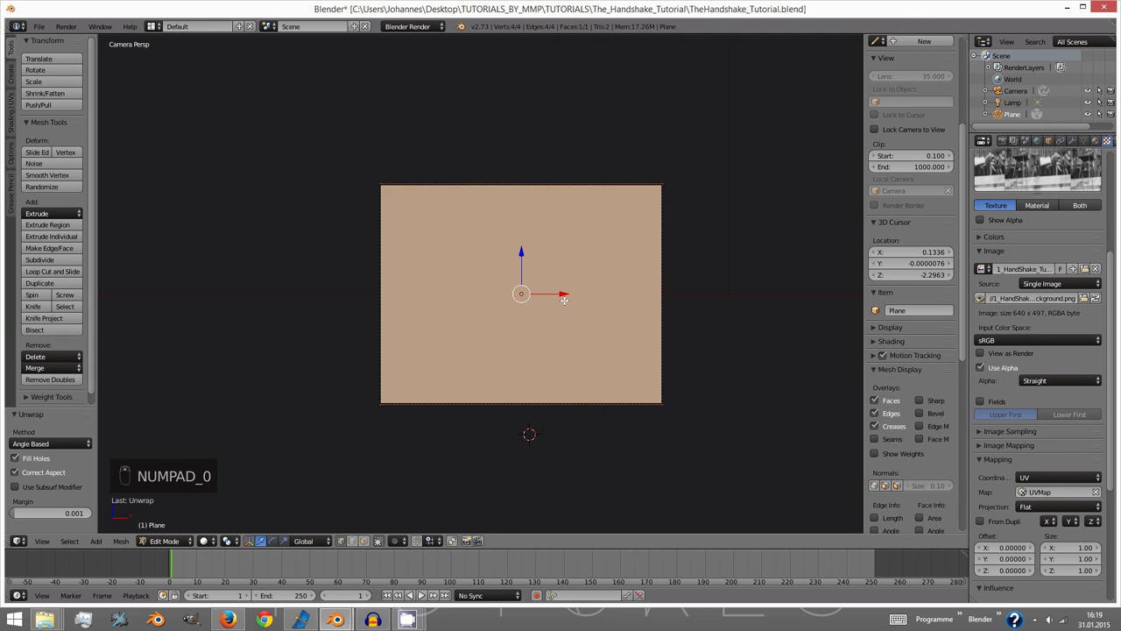
{"action": "key", "text": "Tab"}
{"action": "key", "text": "F12"}
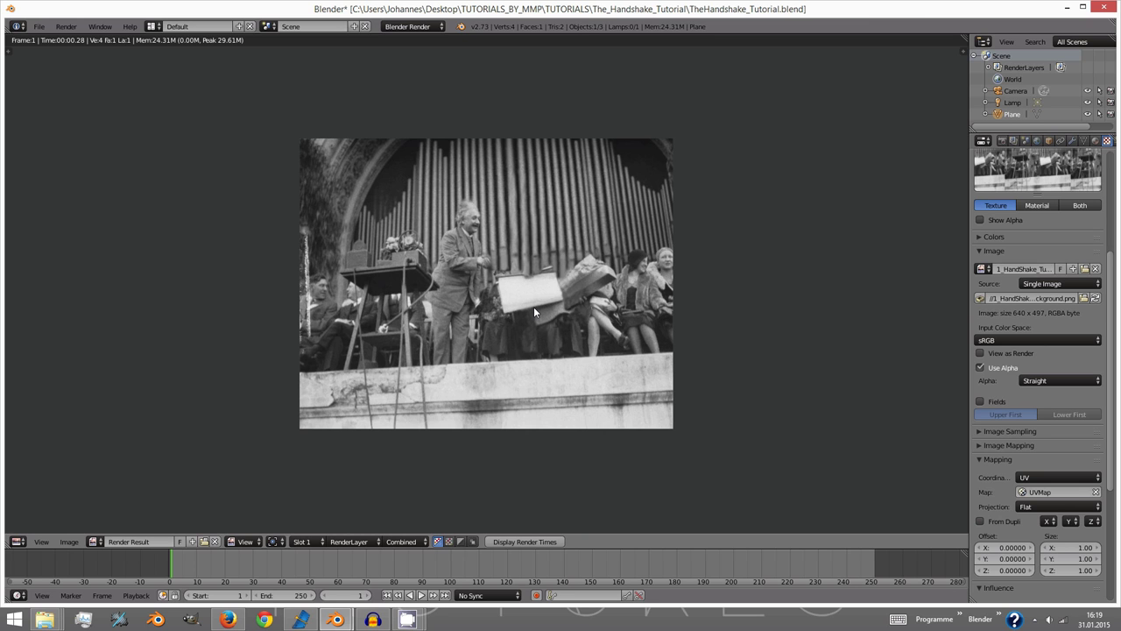
{"action": "scroll", "coordinate": [525, 304], "scroll_direction": "up", "scroll_amount": 1}
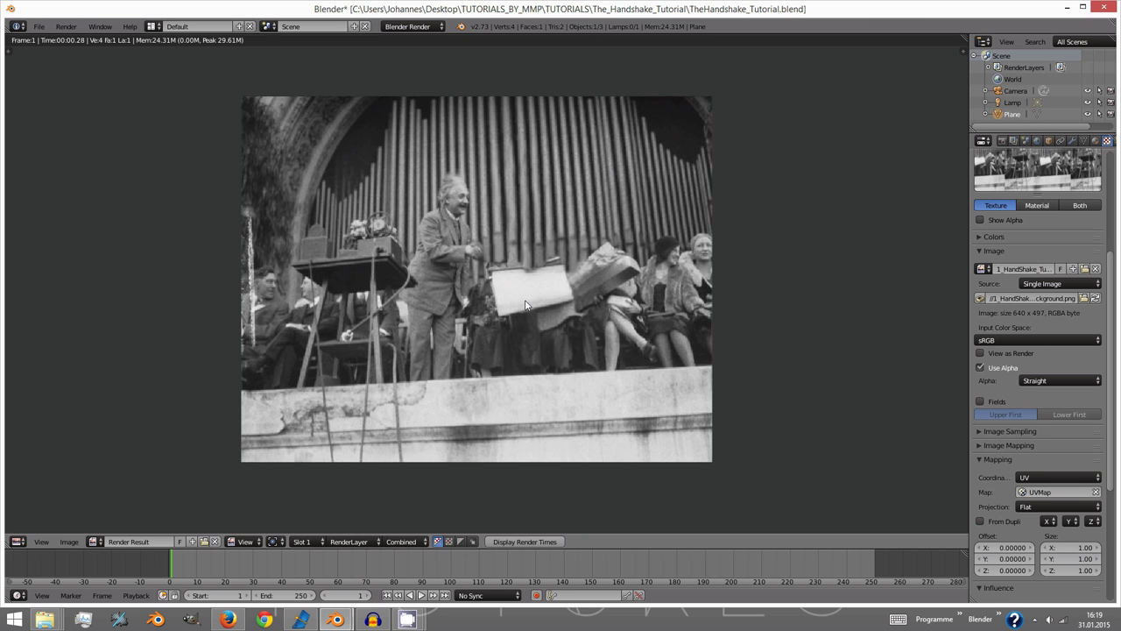
- Set the 3D viewport shading to Texture
{"action": "middle_click_drag", "start_coordinate": [591, 293], "coordinate": [559, 306]}
{"action": "scroll", "coordinate": [560, 307], "scroll_direction": "down", "scroll_amount": 4}
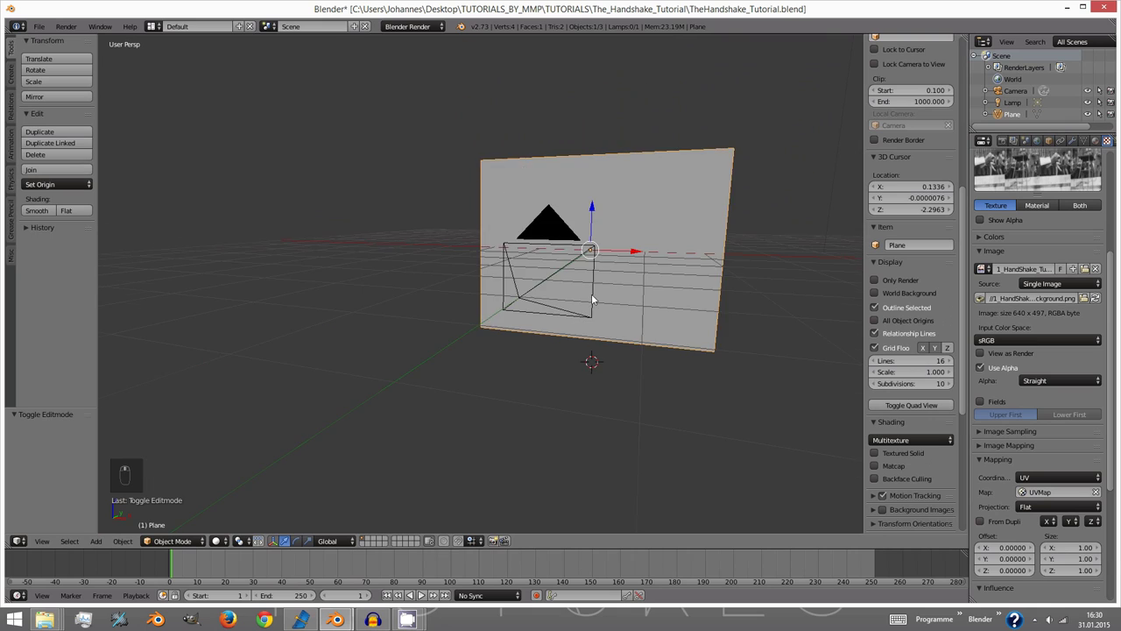
{"action": "left_click", "coordinate": [218, 541]}
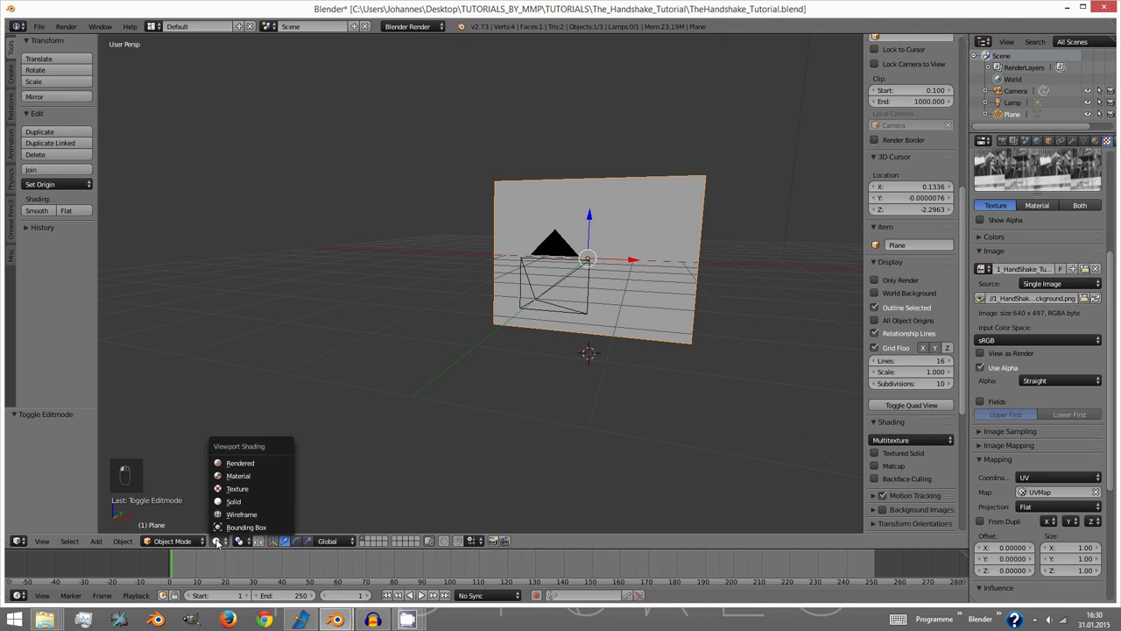
{"action": "left_click", "coordinate": [233, 488]}
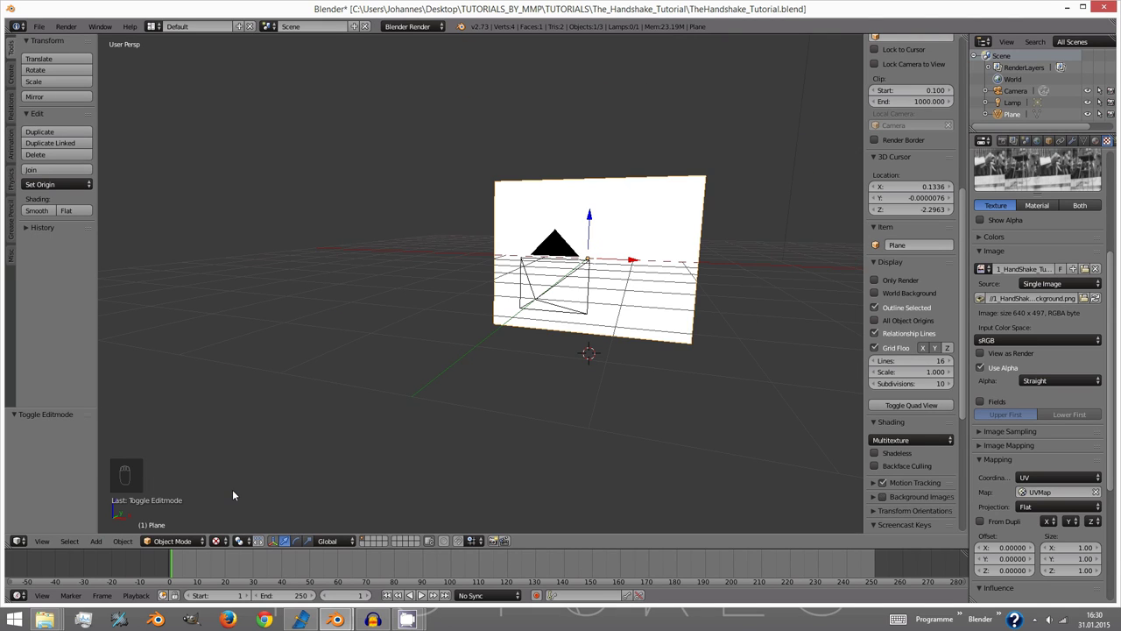
- Change the viewport's material mode to GLSL to display the image on the plane
{"action": "left_click", "coordinate": [893, 422]}
{"action": "left_click", "coordinate": [893, 423]}
{"action": "left_click", "coordinate": [893, 423]}
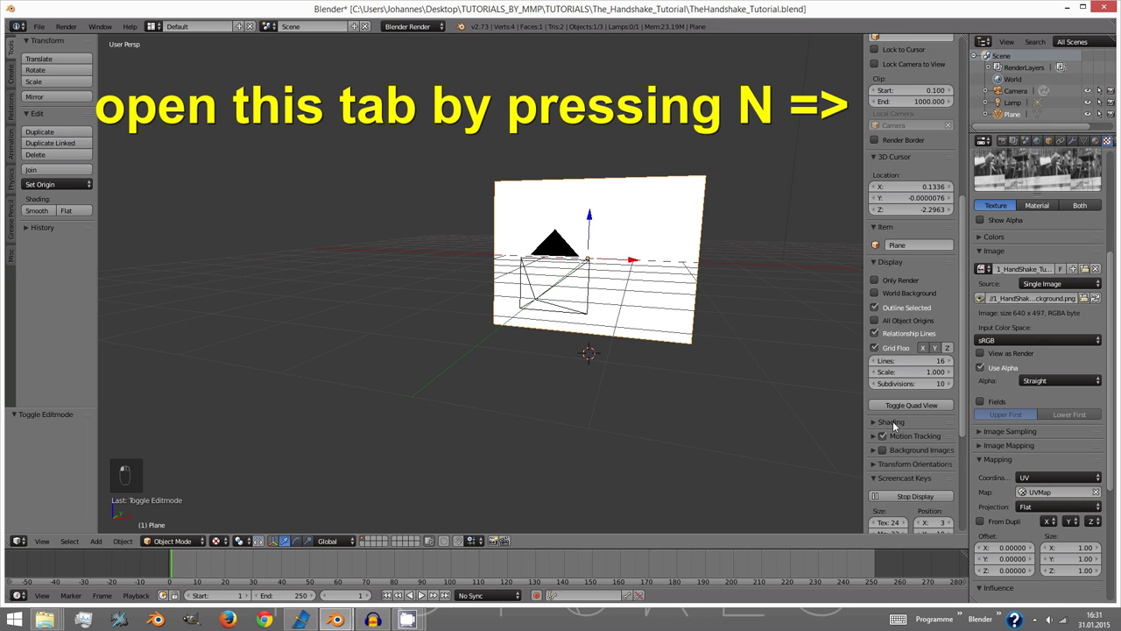
{"action": "left_click", "coordinate": [893, 423]}
{"action": "left_click", "coordinate": [905, 440]}
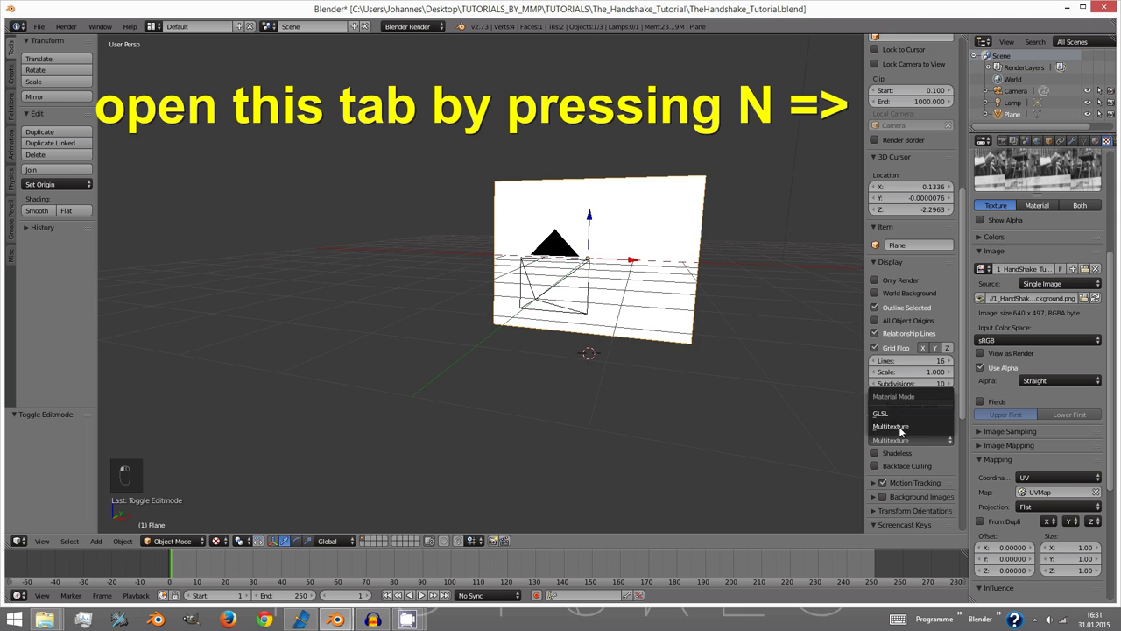
{"action": "left_click", "coordinate": [880, 413]}
{"action": "middle_click_drag", "start_coordinate": [781, 382], "coordinate": [796, 383]}
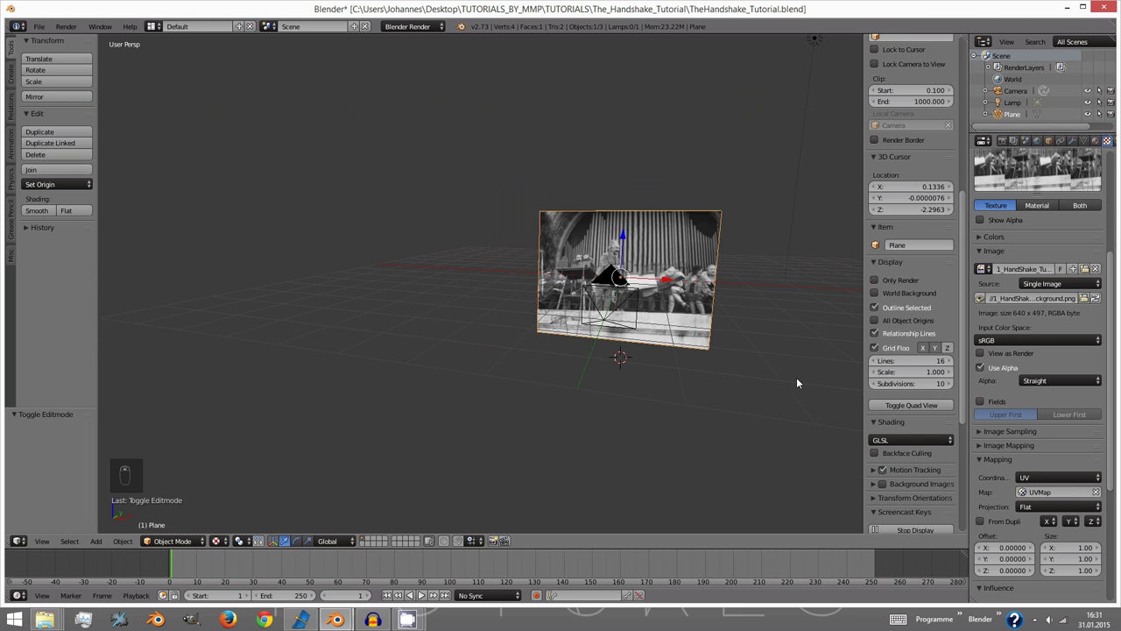
{"action": "scroll", "coordinate": [761, 325], "scroll_direction": "up", "scroll_amount": 3}
{"action": "middle_click_drag", "start_coordinate": [688, 272], "coordinate": [645, 329], "text": "shift"}
{"action": "key", "text": "n"}
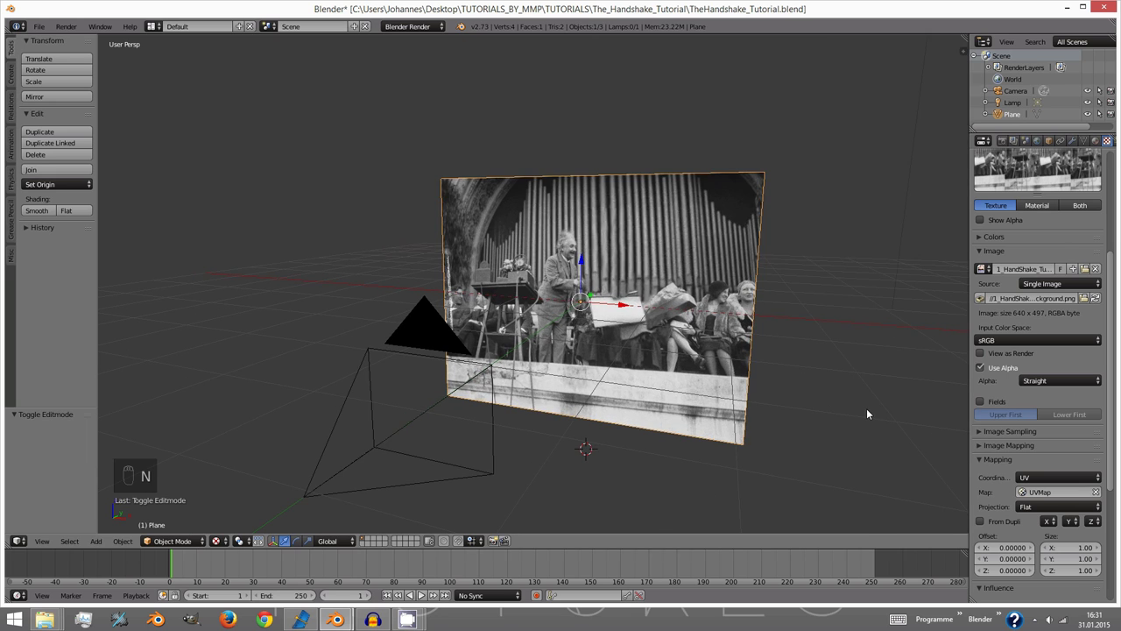
{"action": "key", "text": "n"}
{"action": "key", "text": "n"}
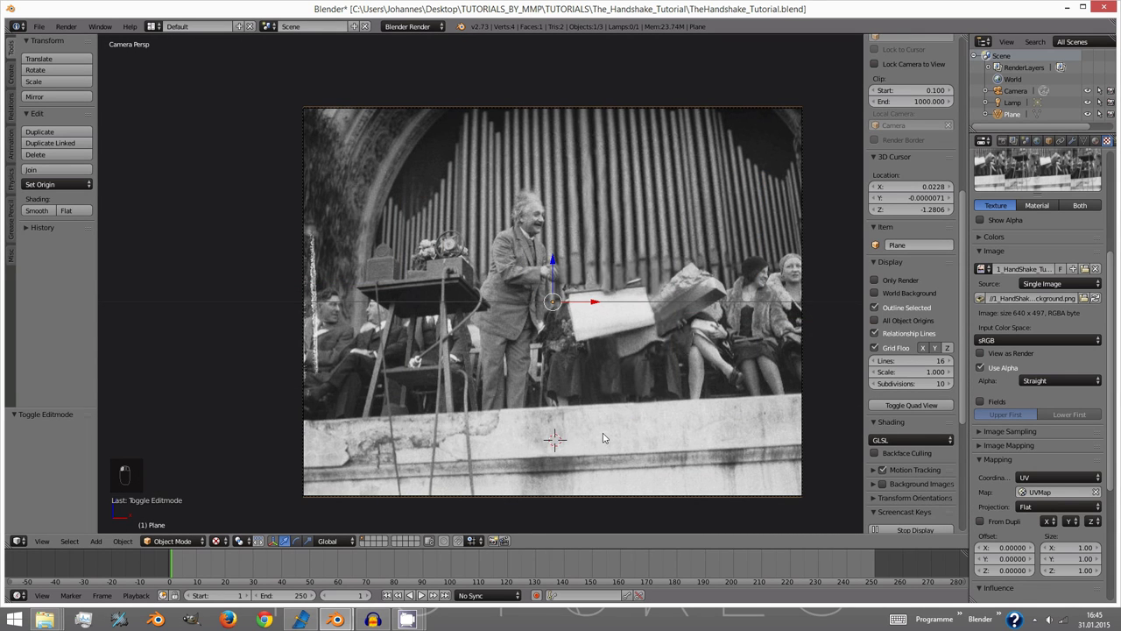
- Add a cube at the 3D cursor and lower it about 0.69 along Z, over the wall in the photo
{"action": "key", "text": "shift+a"}
{"action": "mouse_move", "coordinate": [576, 423]}
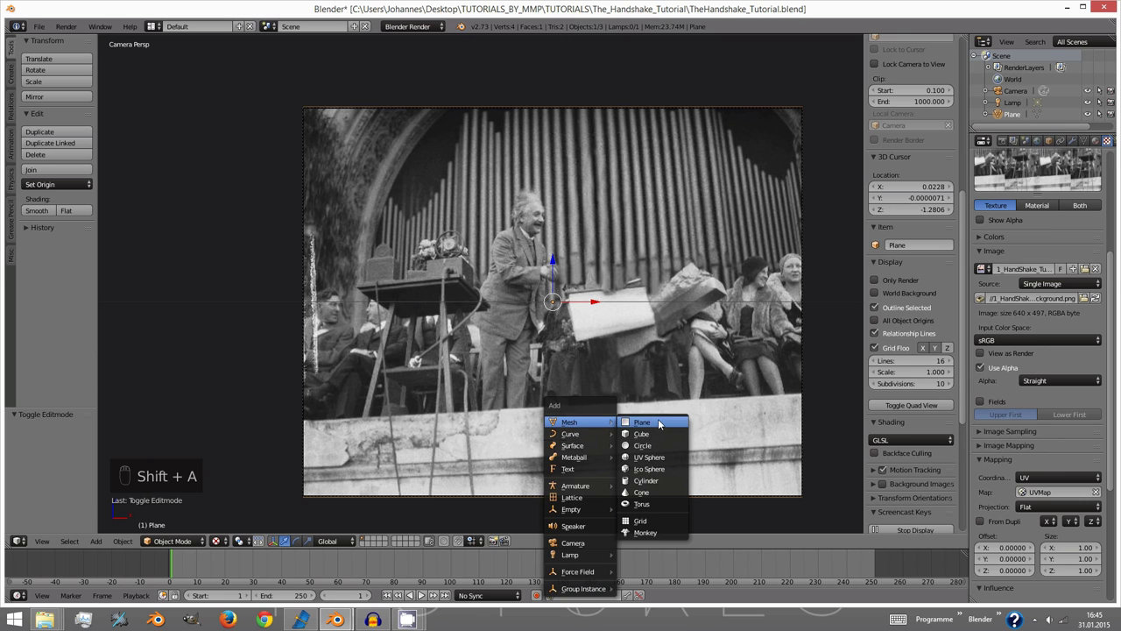
{"action": "left_click", "coordinate": [659, 433]}
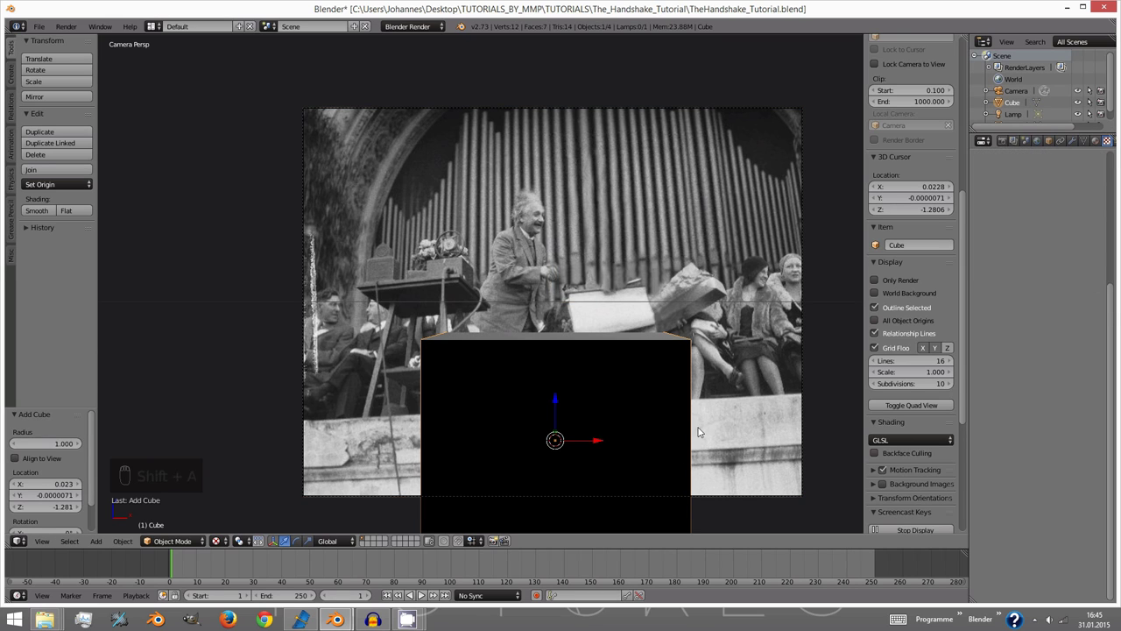
{"action": "key", "text": "g"}
{"action": "key", "text": "z"}
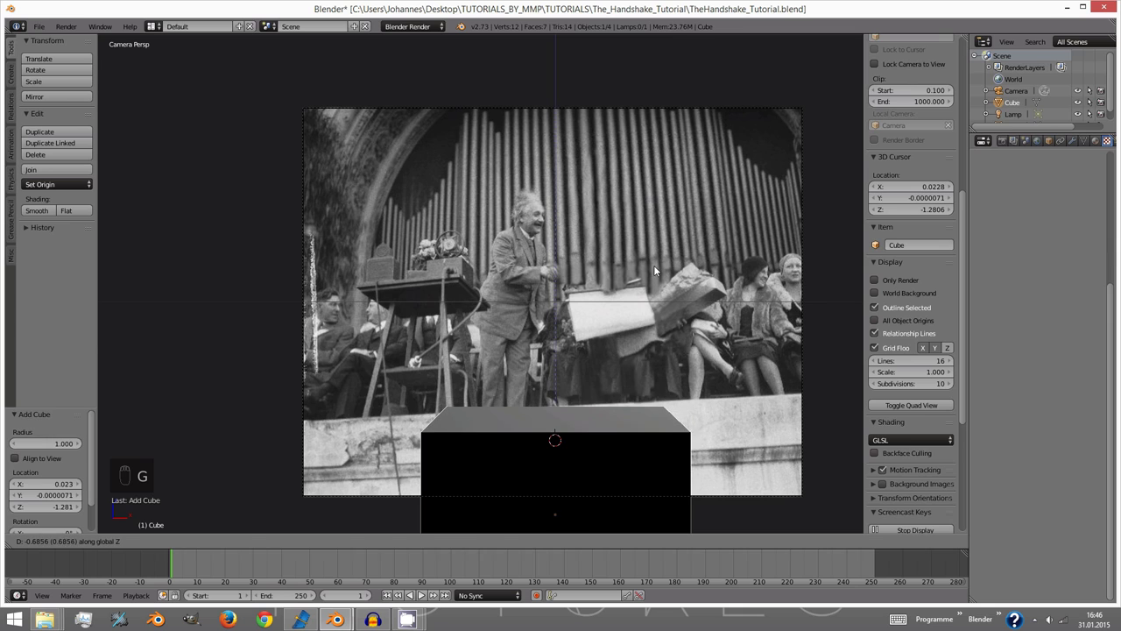
{"action": "left_click", "coordinate": [653, 264]}
- Stretch the cube along X by about 2.09 so it spans the full width of the camera frame
{"action": "key", "text": "s"}
{"action": "key", "text": "x"}
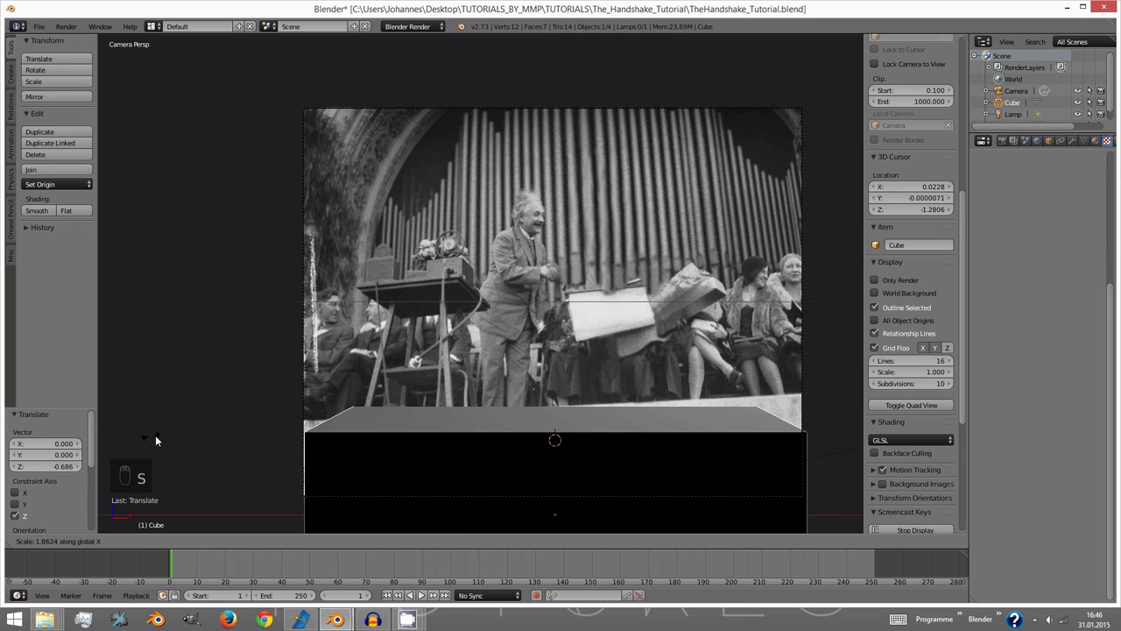
{"action": "left_click", "coordinate": [194, 436]}
- Rotate the cube about -10.8° around X and about -2.6° in the camera view to match the wall's slanted edge
{"action": "key", "text": "r"}
{"action": "key", "text": "x"}
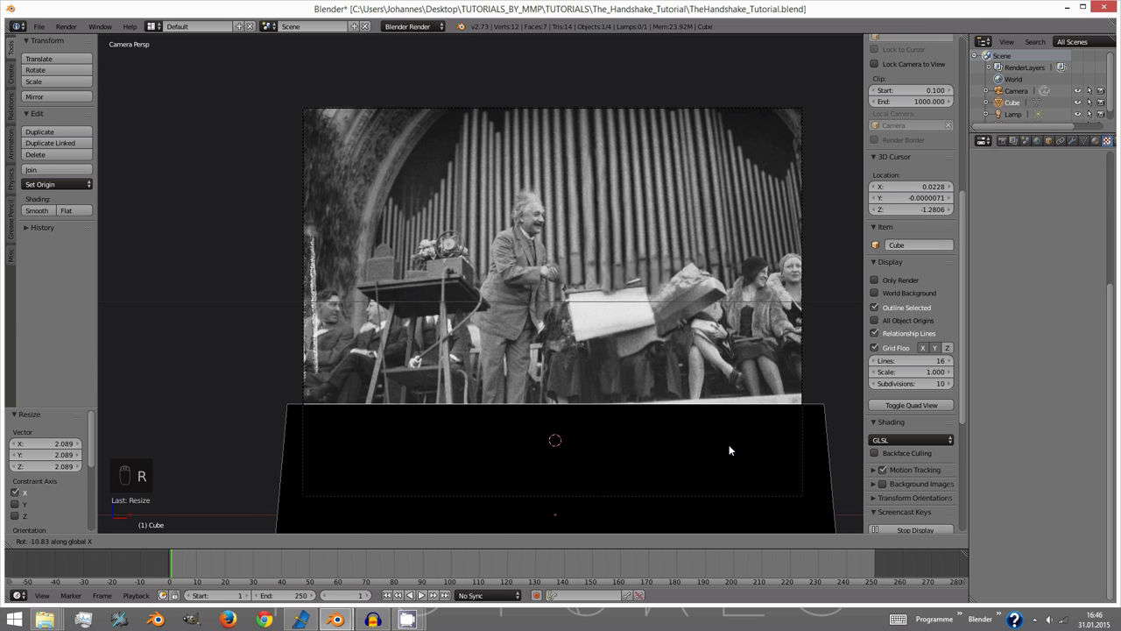
{"action": "left_click", "coordinate": [731, 450]}
{"action": "key", "text": "r"}
{"action": "left_click", "coordinate": [827, 439]}
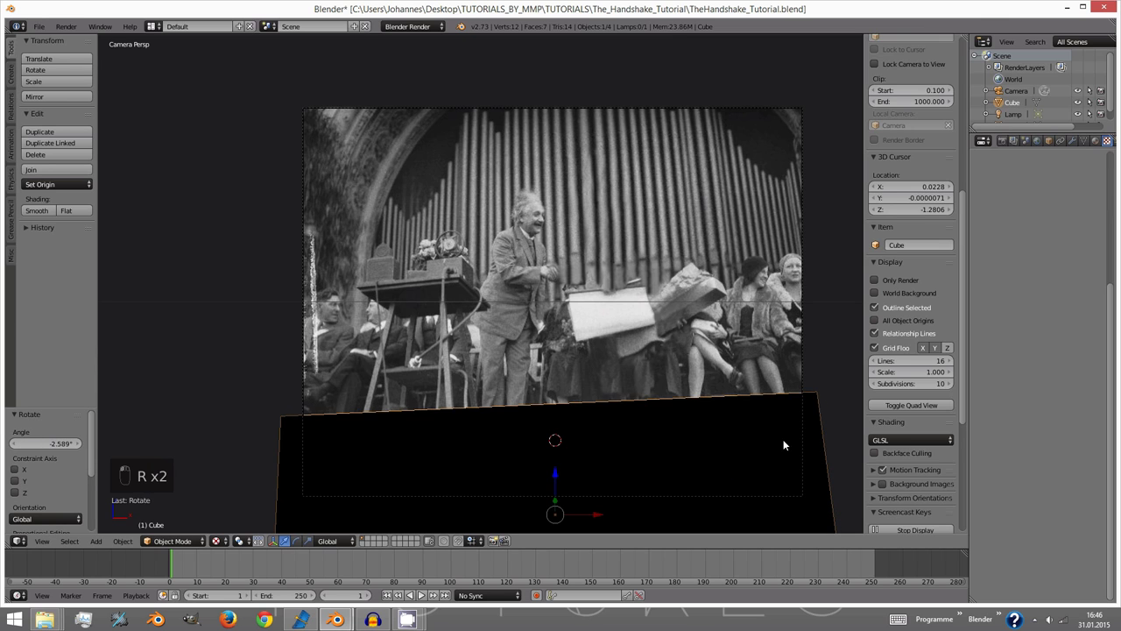
{"action": "key", "text": "z"}
{"action": "key", "text": "z"}
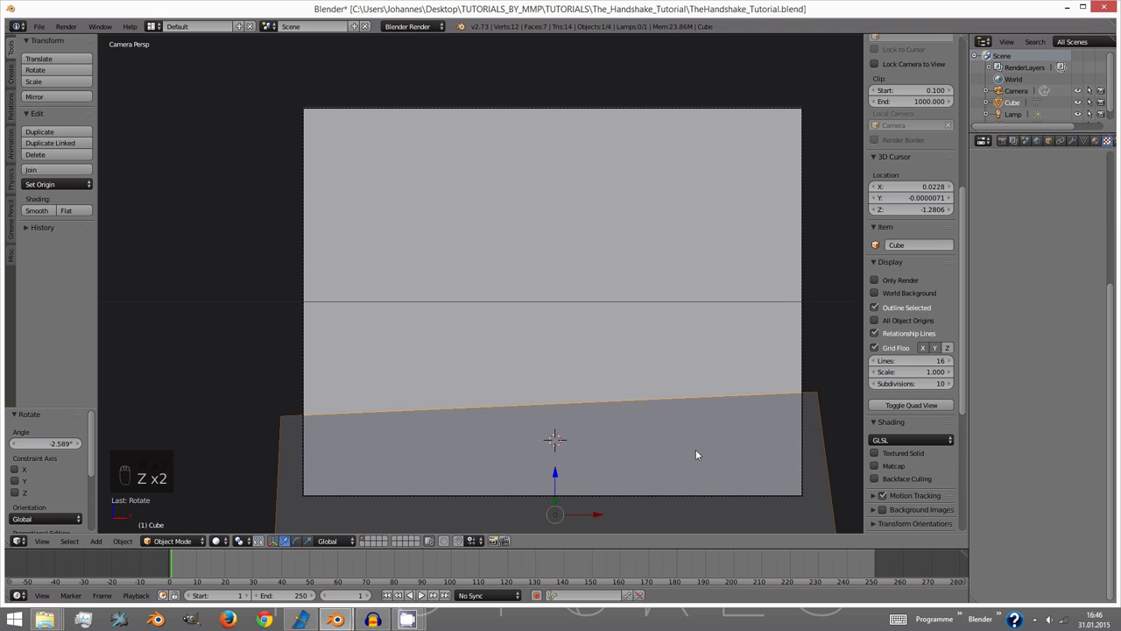
{"action": "middle_click_drag", "start_coordinate": [695, 455], "coordinate": [680, 419], "text": "shift"}
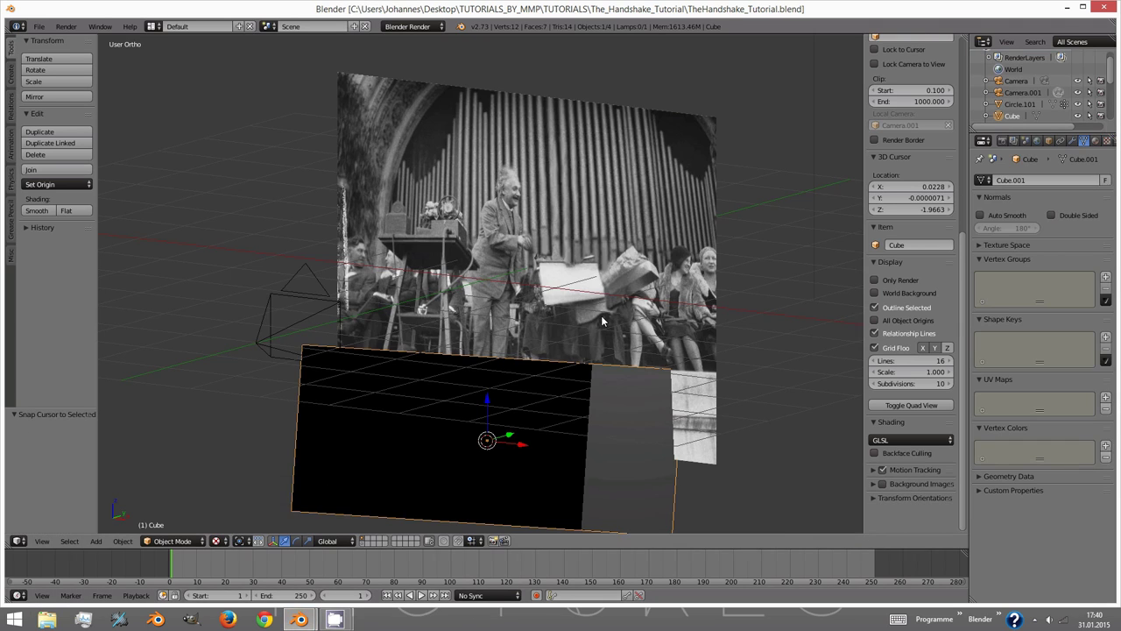
{"action": "middle_click_drag", "start_coordinate": [601, 315], "coordinate": [526, 363]}
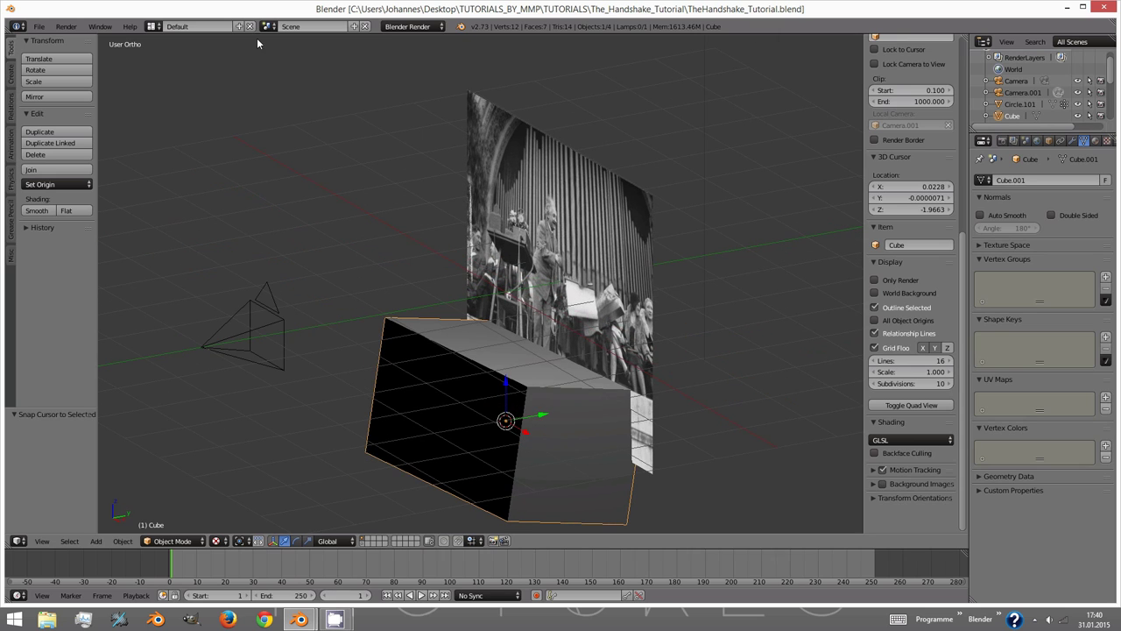
- Append the Astronaut group from AstronautRigged_MoonManPictures.blend on the Desktop
{"action": "left_click", "coordinate": [39, 26]}
{"action": "left_click", "coordinate": [63, 208]}
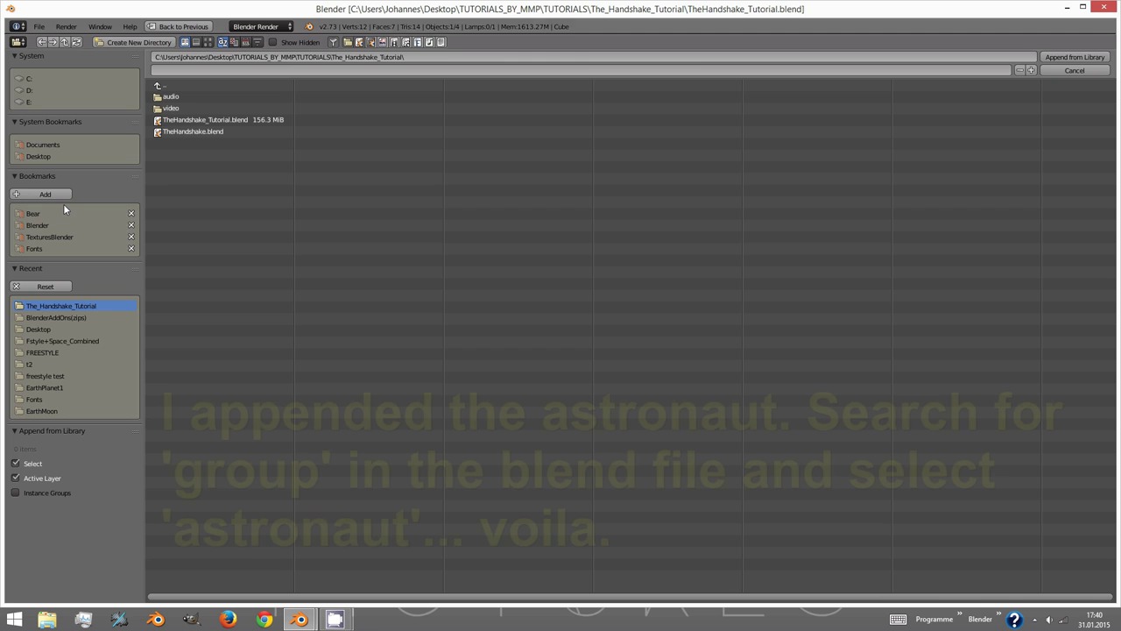
{"action": "left_click", "coordinate": [35, 157]}
{"action": "left_click", "coordinate": [185, 320]}
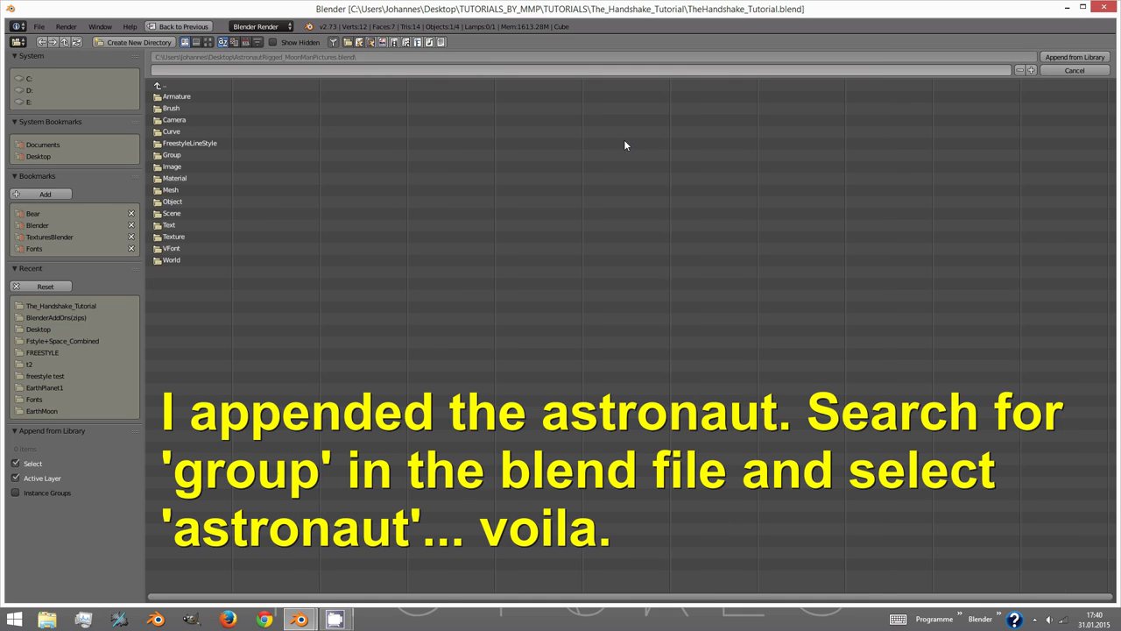
{"action": "left_click", "coordinate": [171, 155]}
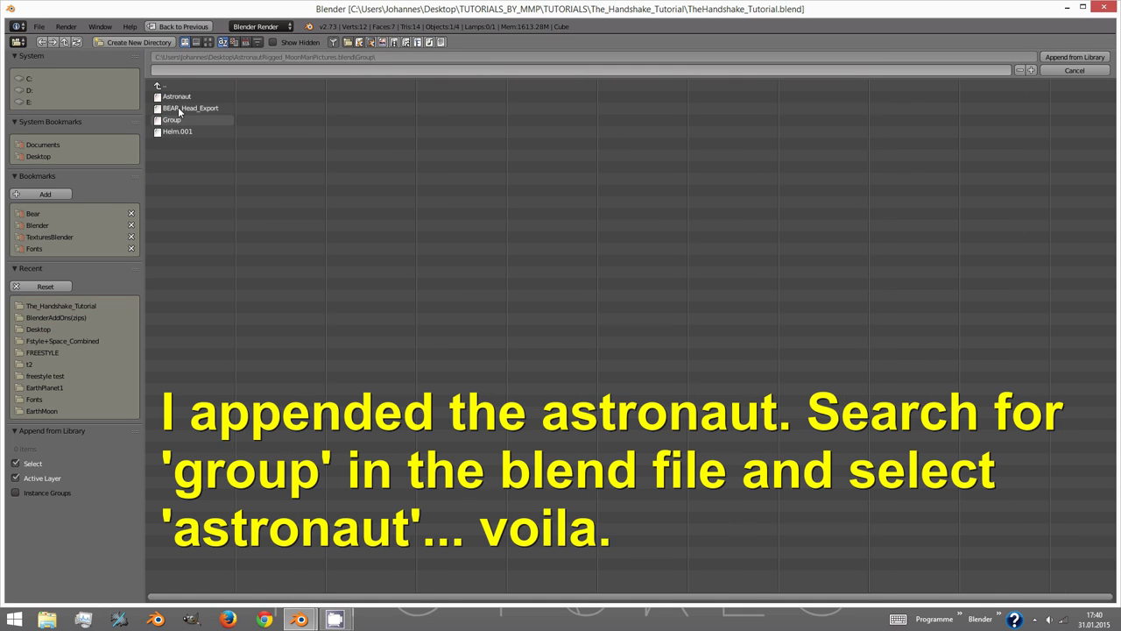
{"action": "left_click", "coordinate": [179, 97]}
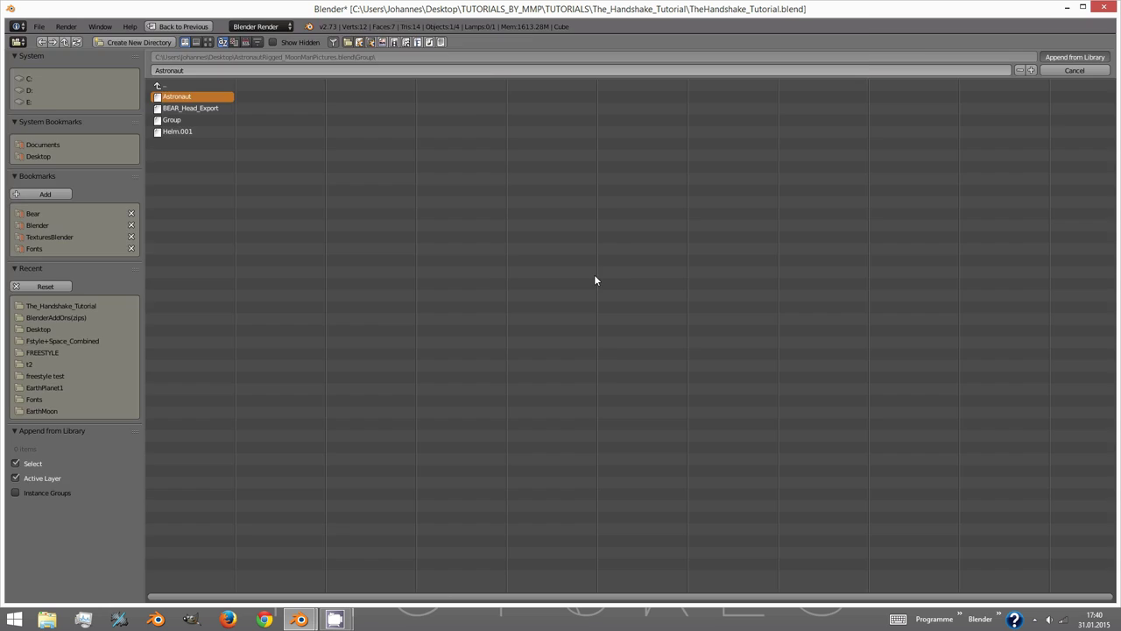
- Lower the appended astronaut about 1.0 along Z so it stands on top of the cube
{"action": "scroll", "coordinate": [546, 301], "scroll_direction": "down", "scroll_amount": 1}
{"action": "scroll", "coordinate": [536, 298], "scroll_direction": "up", "scroll_amount": 3}
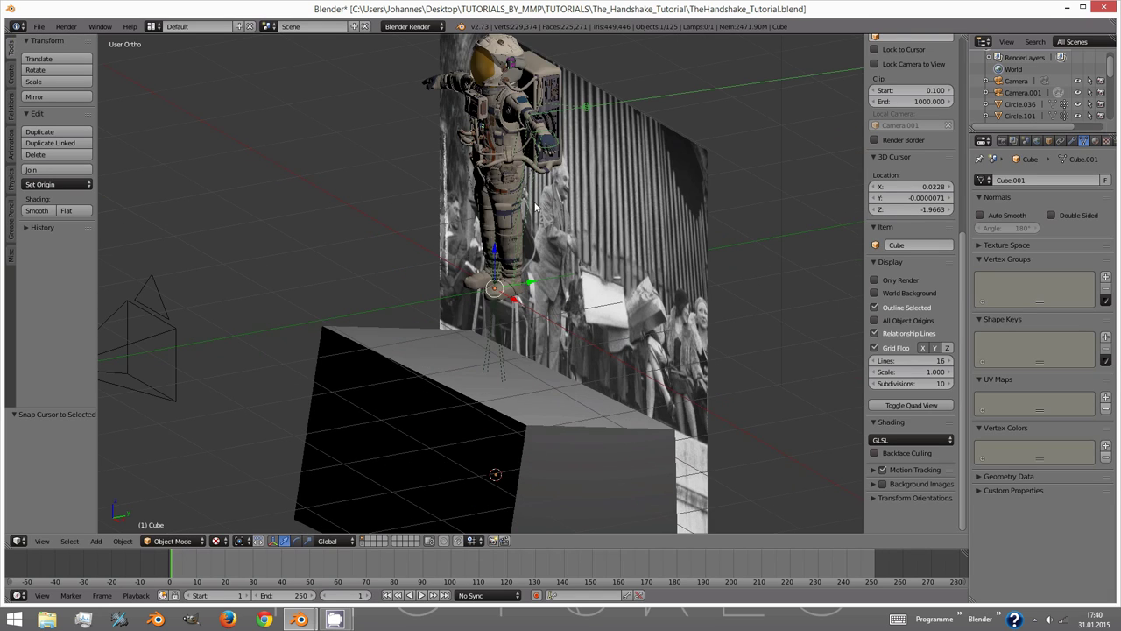
{"action": "middle_click_drag", "start_coordinate": [535, 207], "coordinate": [508, 294]}
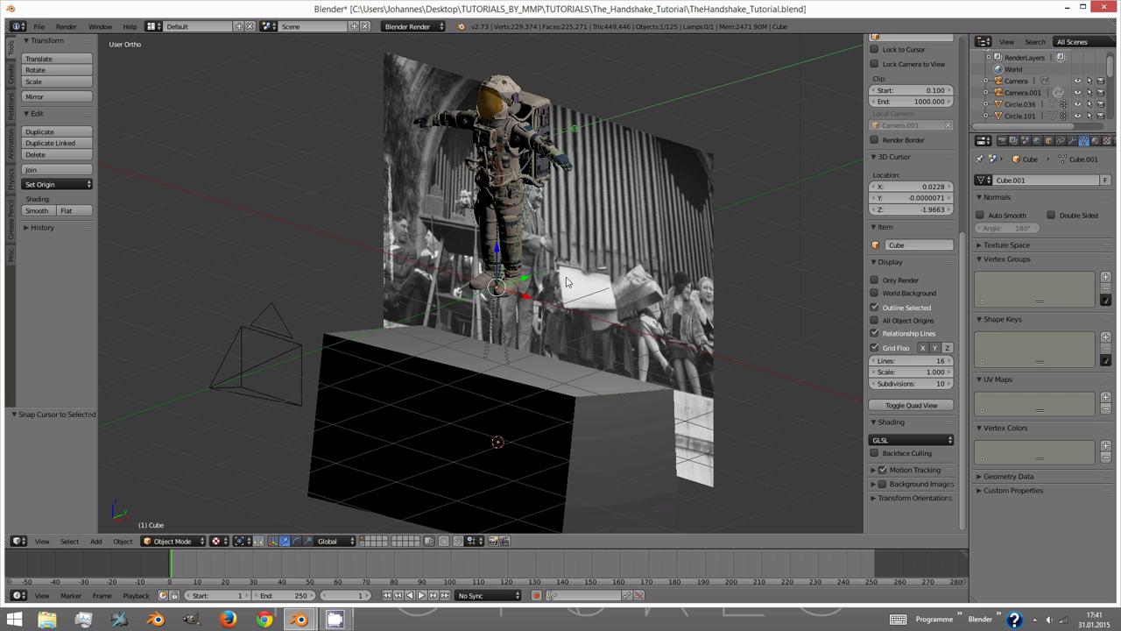
{"action": "key", "text": "g"}
{"action": "key", "text": "z"}
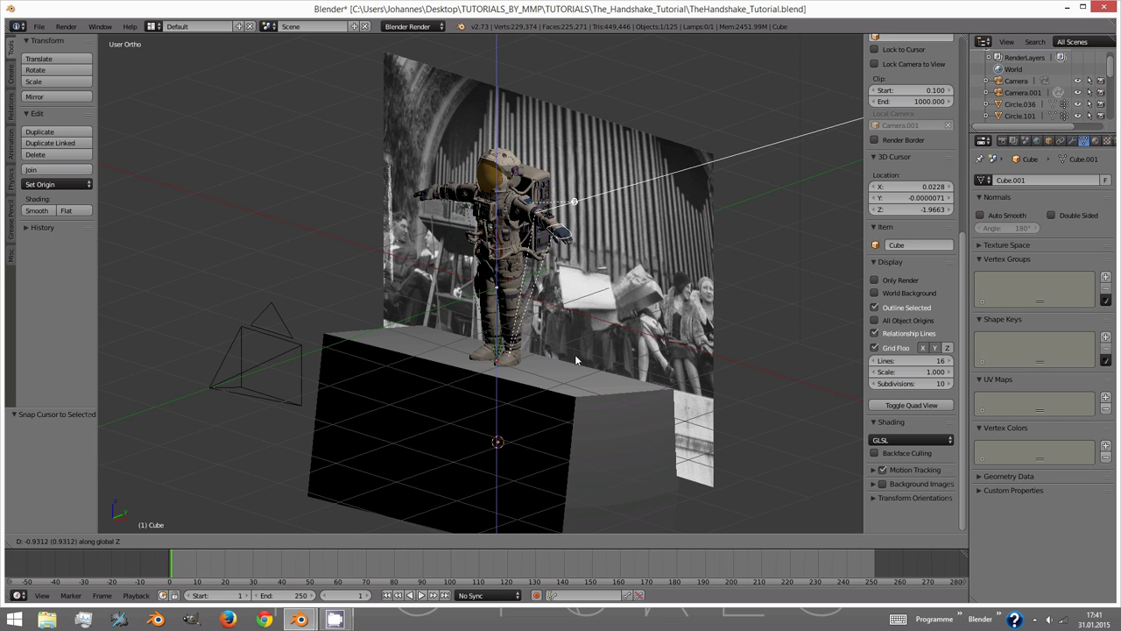
{"action": "left_click", "coordinate": [574, 354]}
- Rotate the astronaut -90° around the global Z axis
{"action": "key", "text": "r"}
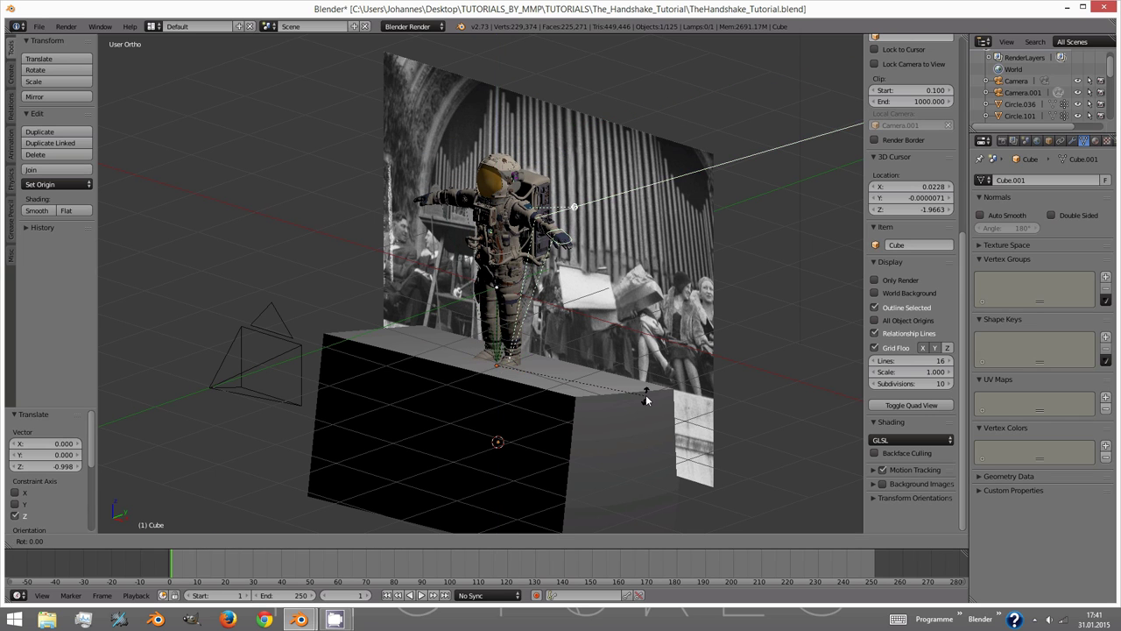
{"action": "type", "text": "z"}
{"action": "type", "text": "-90"}
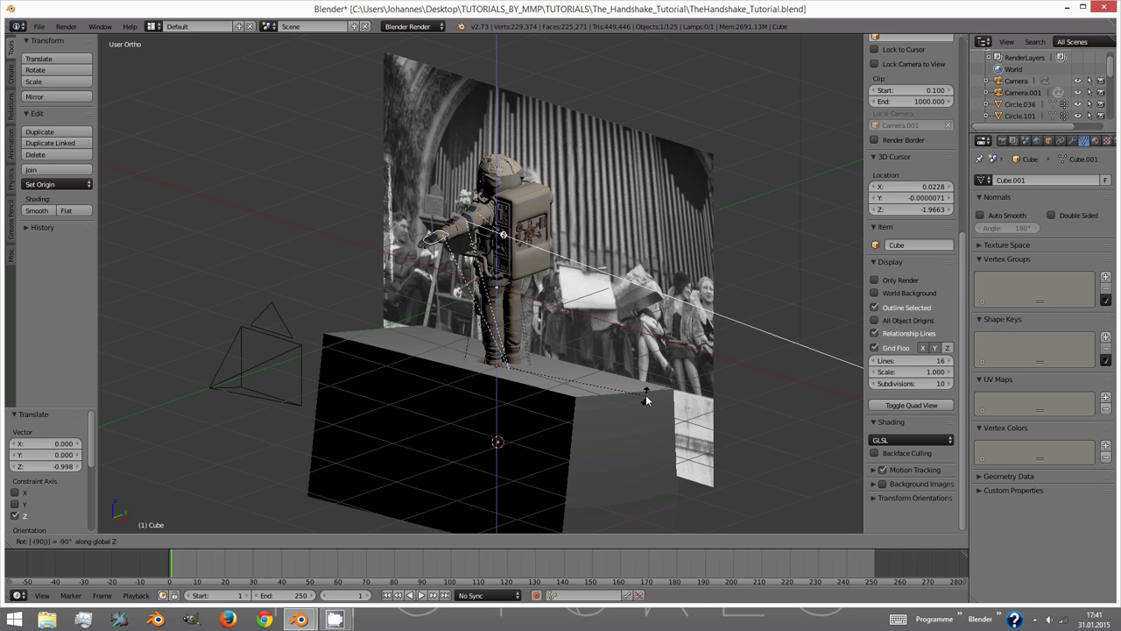
{"action": "key", "text": "Return"}
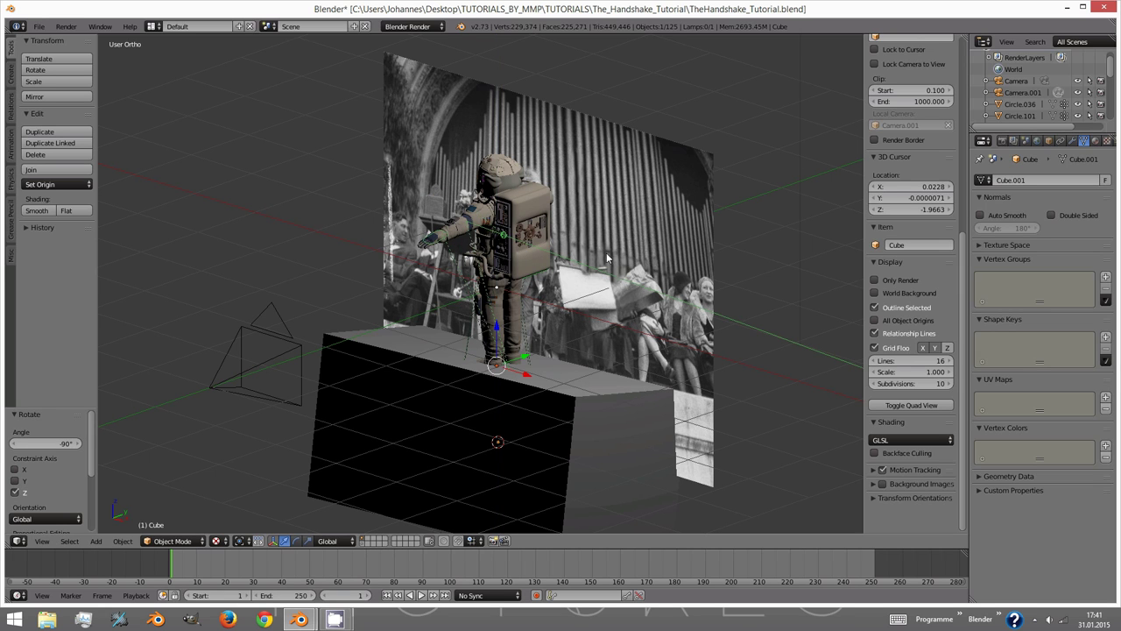
- Set the pivot to the 3D cursor, place the cursor between the boots, and rotate the astronaut about 10.7° in side view to match the cube's slope
{"action": "key", "text": "KP_3"}
{"action": "scroll", "coordinate": [610, 269], "scroll_direction": "up", "scroll_amount": 3}
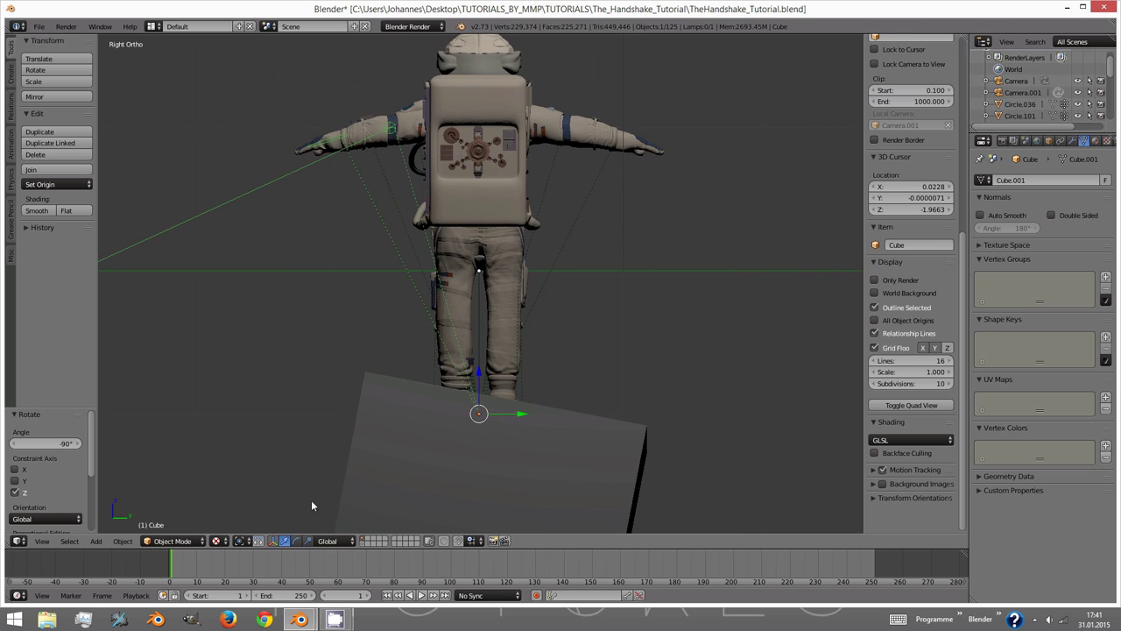
{"action": "left_click", "coordinate": [216, 540]}
{"action": "left_click", "coordinate": [239, 540]}
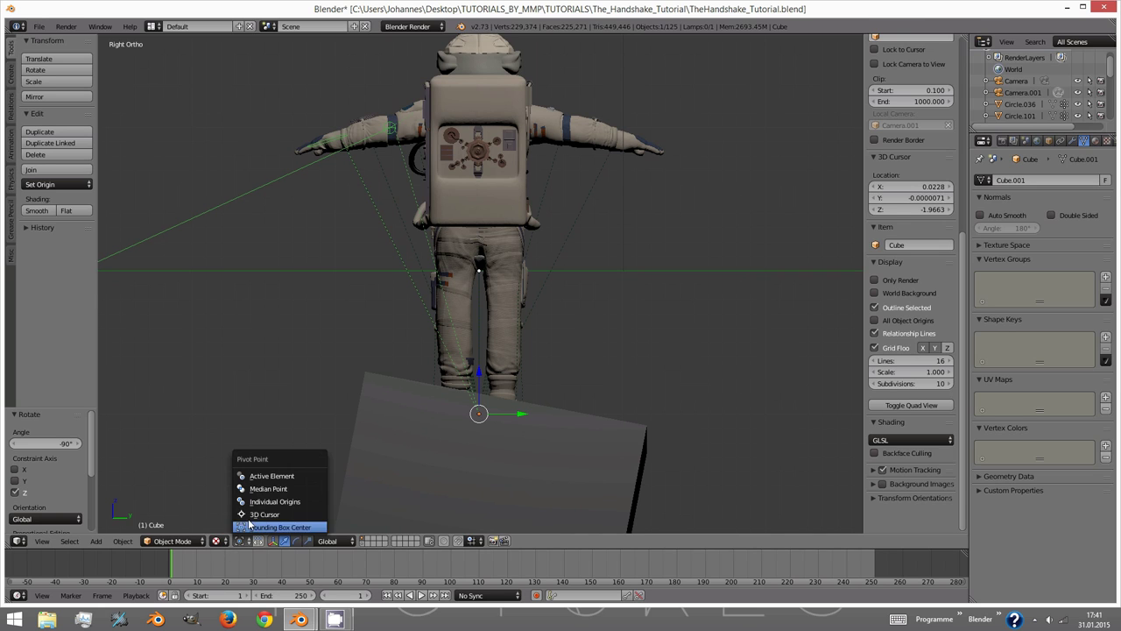
{"action": "left_click", "coordinate": [268, 515]}
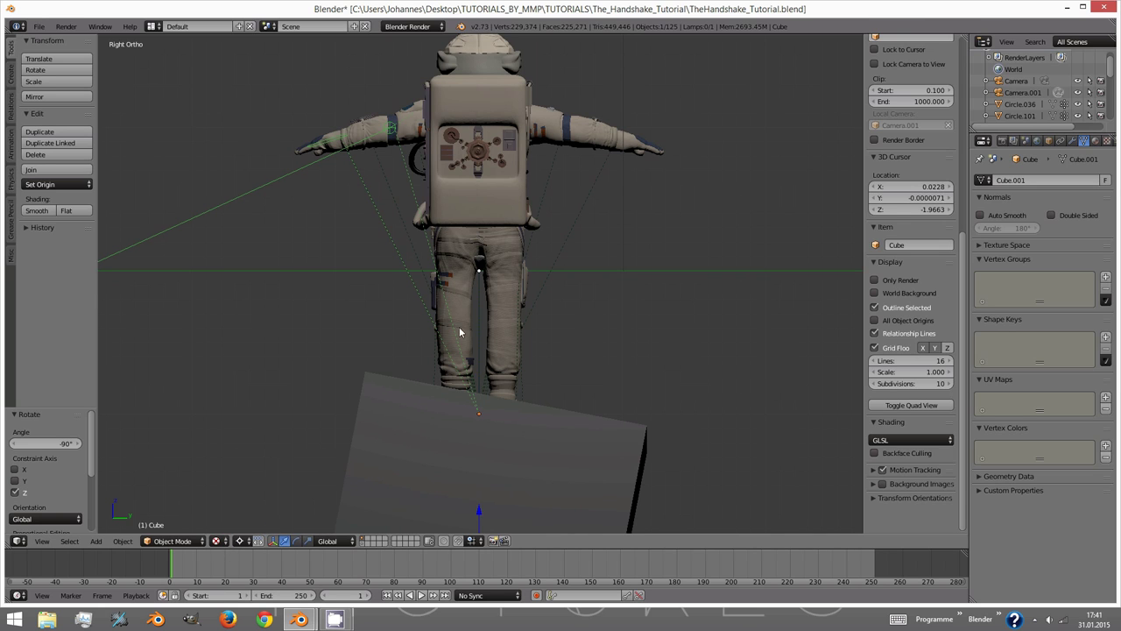
{"action": "key", "text": "r"}
{"action": "left_click", "coordinate": [677, 211]}
- Move the astronaut about -0.14 in Y and 0.16 in Z, and lower it about 0.06 so the boots meet the cube's top face
{"action": "key", "text": "g"}
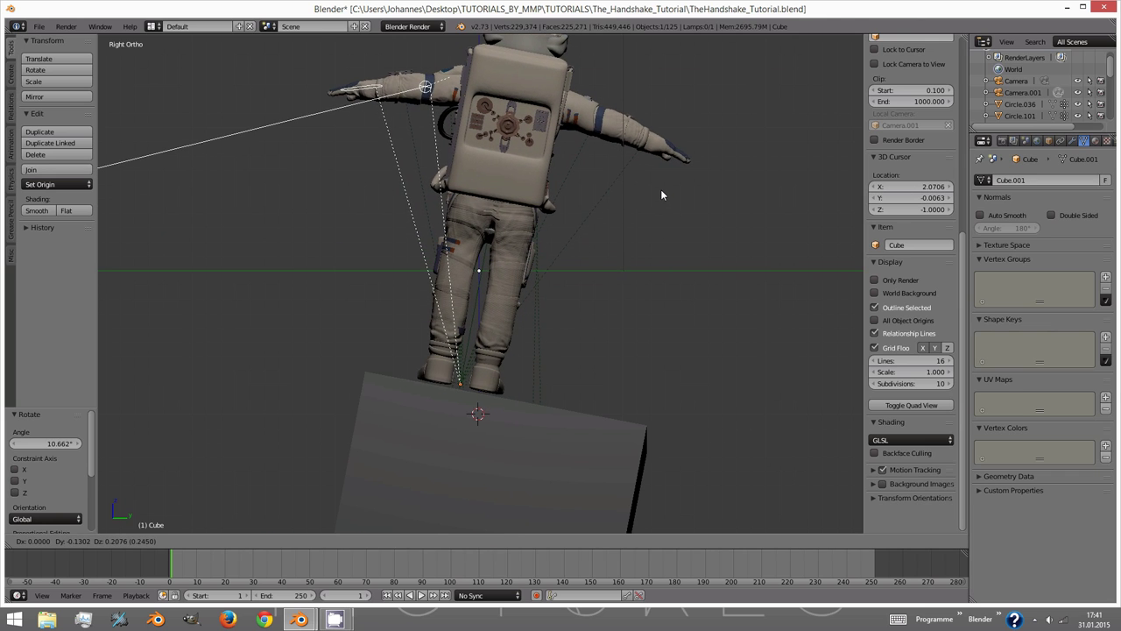
{"action": "left_click", "coordinate": [663, 198]}
{"action": "scroll", "coordinate": [663, 198], "scroll_direction": "down", "scroll_amount": 2}
{"action": "middle_click_drag", "start_coordinate": [464, 333], "coordinate": [496, 358]}
{"action": "scroll", "coordinate": [484, 377], "scroll_direction": "up", "scroll_amount": 5}
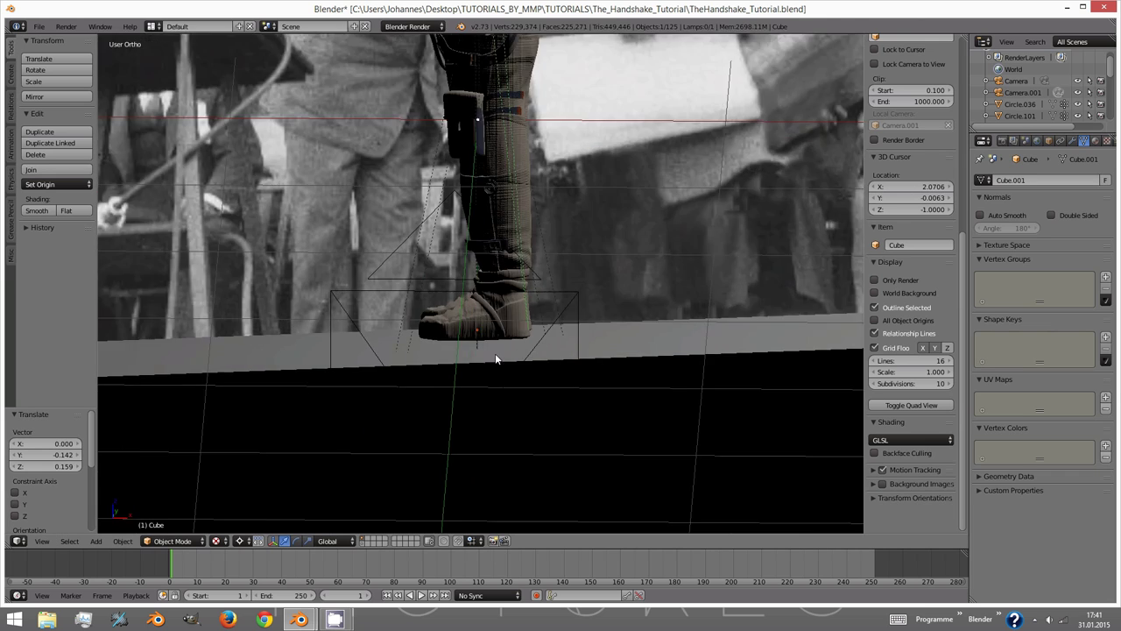
{"action": "scroll", "coordinate": [495, 358], "scroll_direction": "up", "scroll_amount": 3}
{"action": "key", "text": "g"}
{"action": "key", "text": "z"}
{"action": "left_click", "coordinate": [503, 370]}
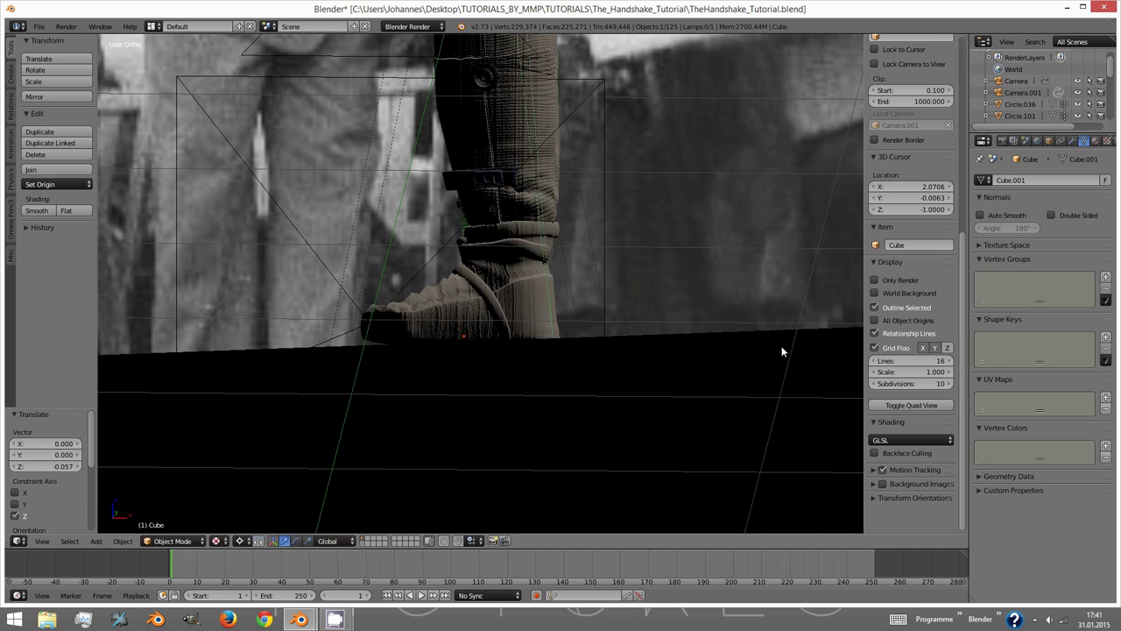
- Place the 3D cursor on the cube's front top edge near the boots and rotate the astronaut about -1.7° around it
{"action": "key", "text": "r"}
{"action": "right_click", "coordinate": [779, 348]}
{"action": "left_click", "coordinate": [475, 348]}
{"action": "key", "text": "r"}
{"action": "left_click", "coordinate": [692, 318]}
- Shift the astronaut about 0.52 along the global X axis, away from the man in the photo
{"action": "scroll", "coordinate": [500, 333], "scroll_direction": "down", "scroll_amount": 6}
{"action": "key", "text": "g"}
{"action": "key", "text": "x"}
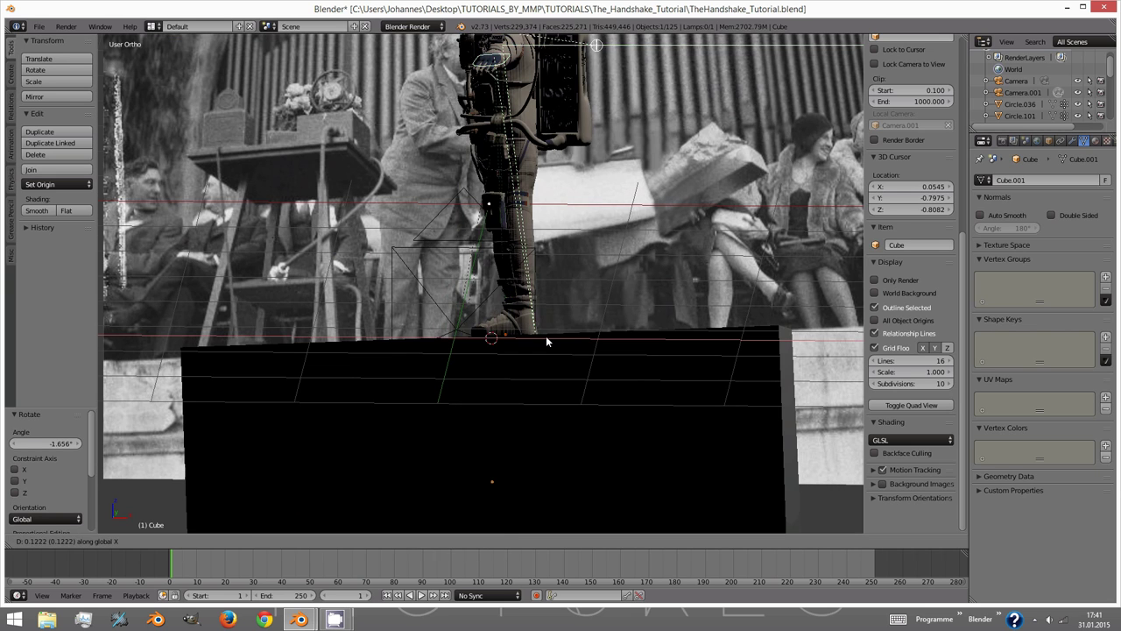
{"action": "left_click", "coordinate": [606, 339]}
- Scale the astronaut down to about 0.77 around the 3D cursor
{"action": "scroll", "coordinate": [652, 336], "scroll_direction": "down", "scroll_amount": 2}
{"action": "middle_click_drag", "start_coordinate": [657, 335], "coordinate": [527, 305]}
{"action": "scroll", "coordinate": [530, 303], "scroll_direction": "up", "scroll_amount": 2}
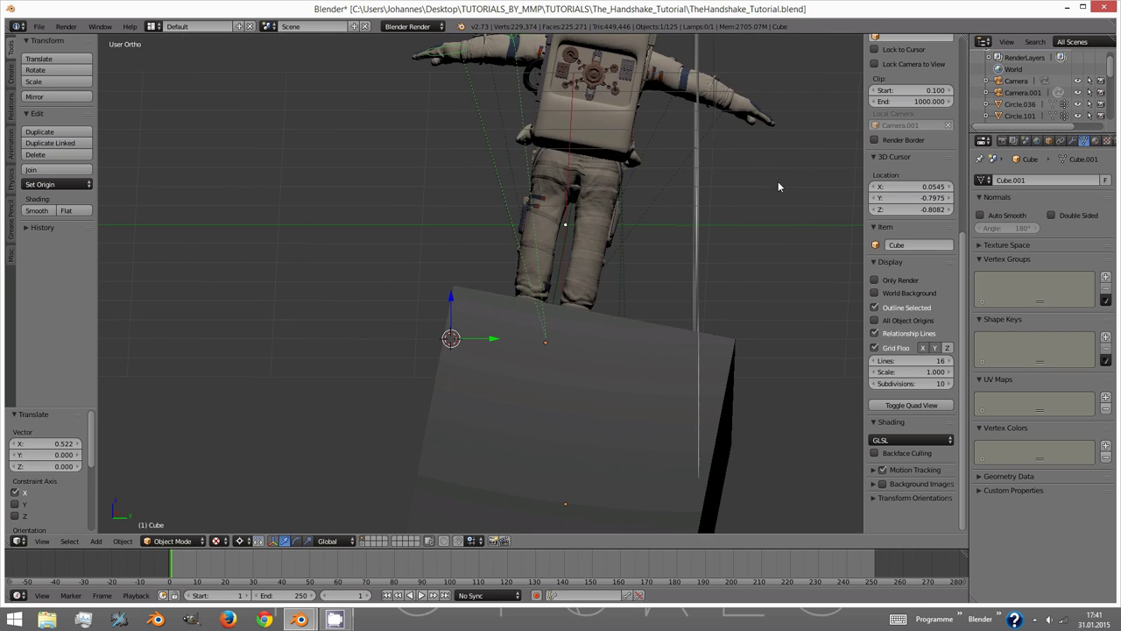
{"action": "key", "text": "s"}
{"action": "left_click", "coordinate": [705, 209]}
- Slide the astronaut along the cube's sloped top by about 0.36 in Y and -0.07 in Z, toward the photo plane
{"action": "scroll", "coordinate": [490, 248], "scroll_direction": "up", "scroll_amount": 2}
{"action": "key", "text": "g"}
{"action": "key", "text": "y"}
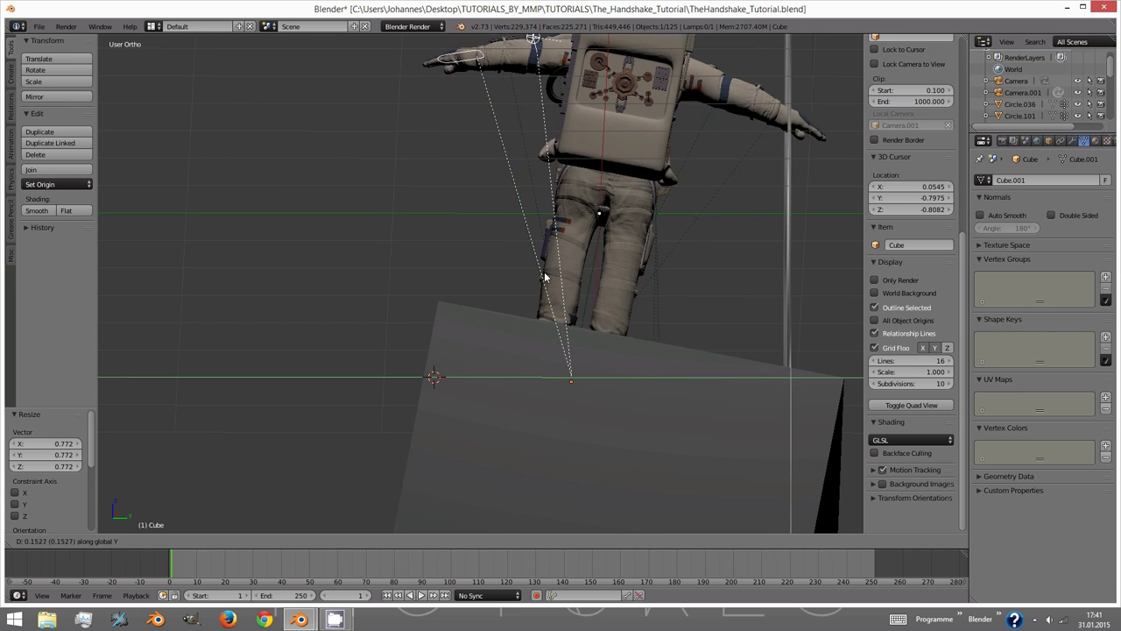
{"action": "key", "text": "x"}
{"action": "left_click", "coordinate": [586, 276]}
{"action": "scroll", "coordinate": [586, 277], "scroll_direction": "down", "scroll_amount": 3}
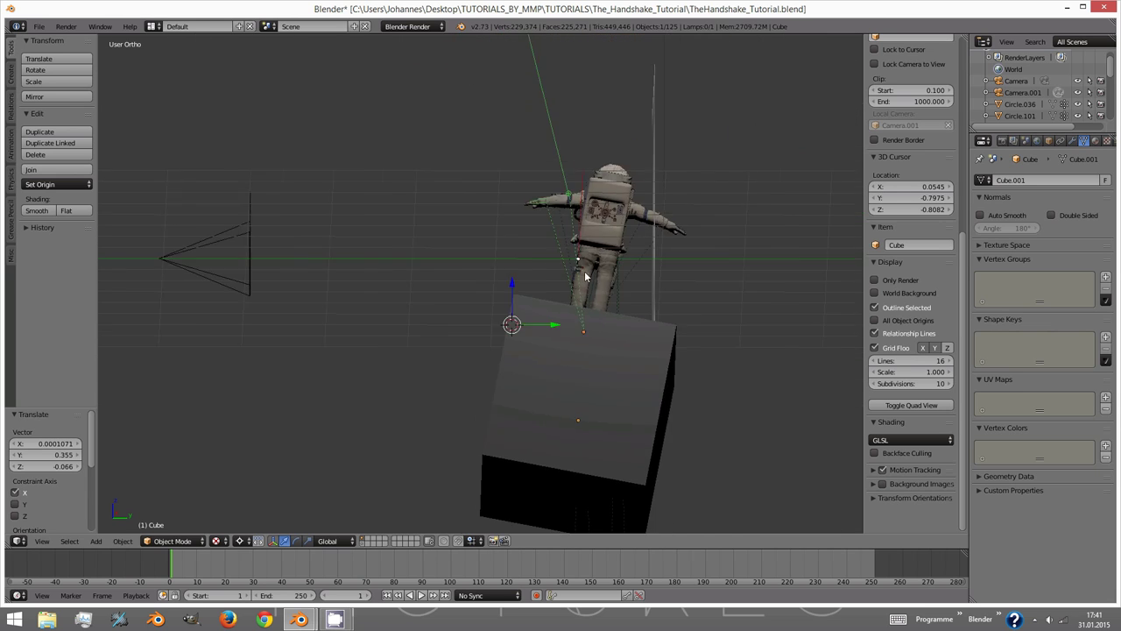
- Fine-tune the astronaut's scale against the man in the photo and move it about 0.1 along its local Y axis
{"action": "middle_click_drag", "start_coordinate": [586, 277], "coordinate": [707, 271]}
{"action": "key", "text": "s"}
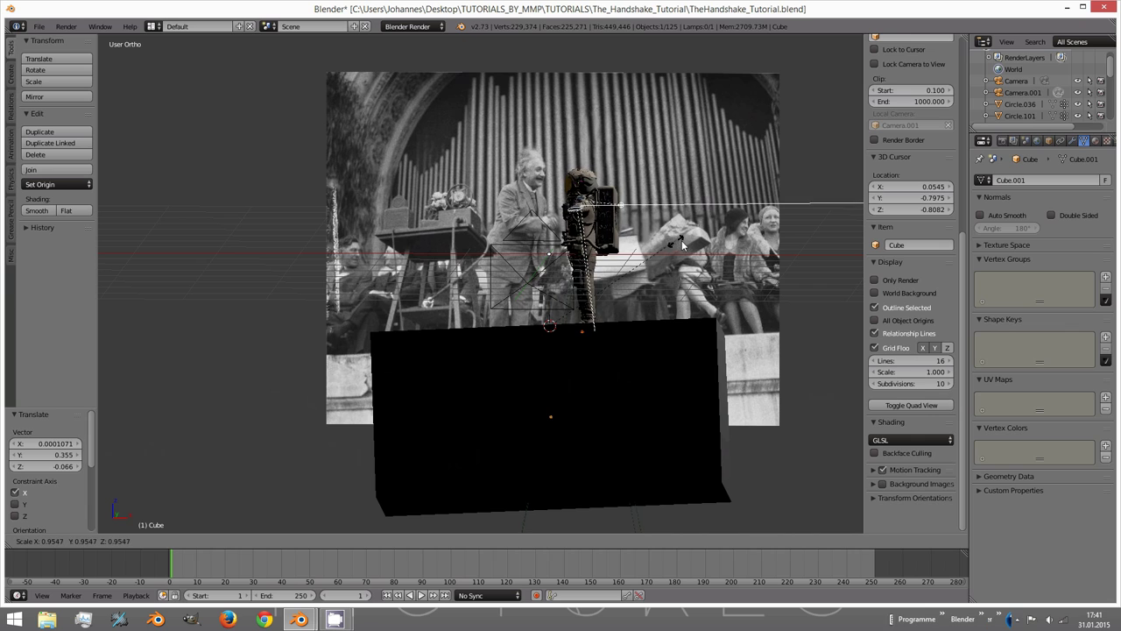
{"action": "left_click", "coordinate": [599, 285]}
{"action": "key", "text": "g"}
{"action": "key", "text": "y"}
{"action": "key", "text": "y"}
{"action": "left_click", "coordinate": [599, 286]}
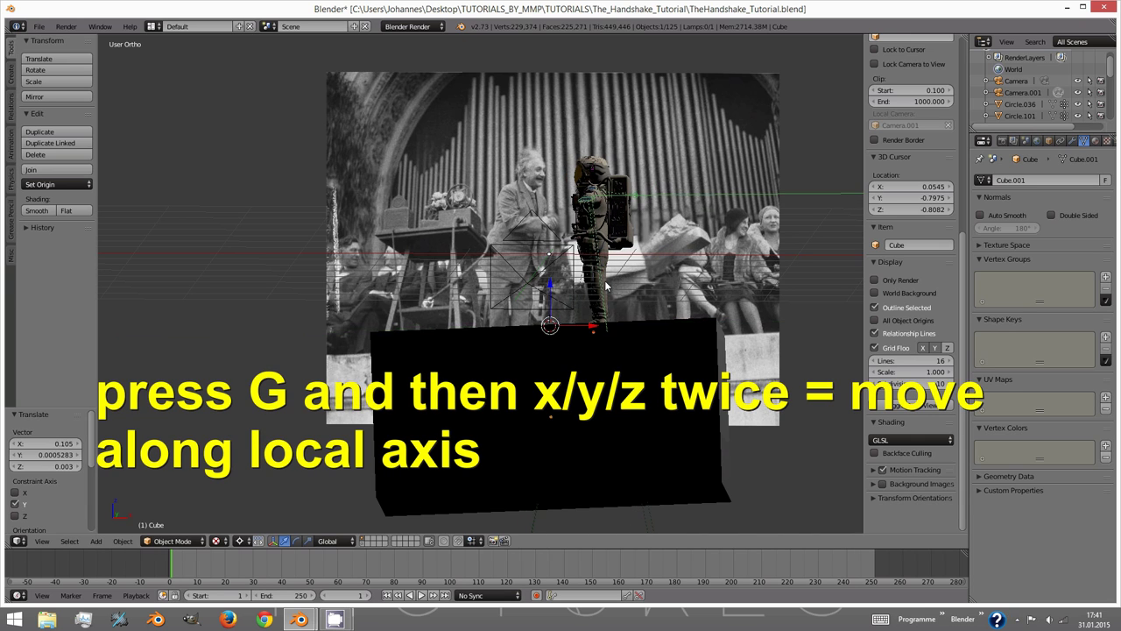
- In the camera view, rotate the astronaut about -6.9° around the global Z axis
{"action": "key", "text": "KP_0"}
{"action": "scroll", "coordinate": [707, 290], "scroll_direction": "up", "scroll_amount": 3}
{"action": "key", "text": "r"}
{"action": "key", "text": "z"}
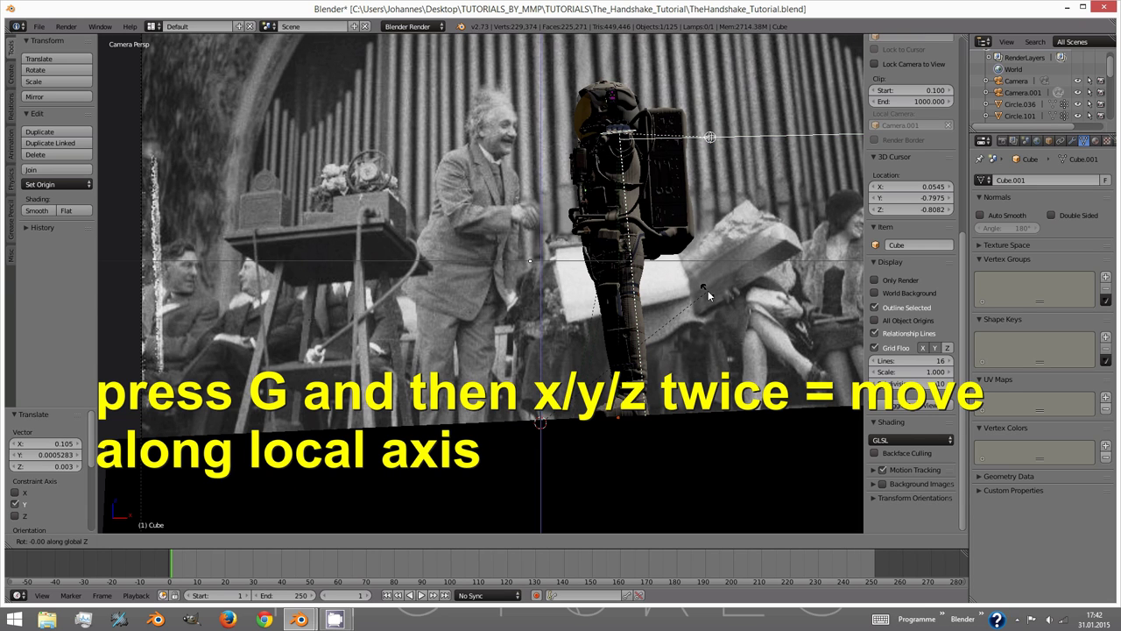
{"action": "left_click", "coordinate": [726, 307]}
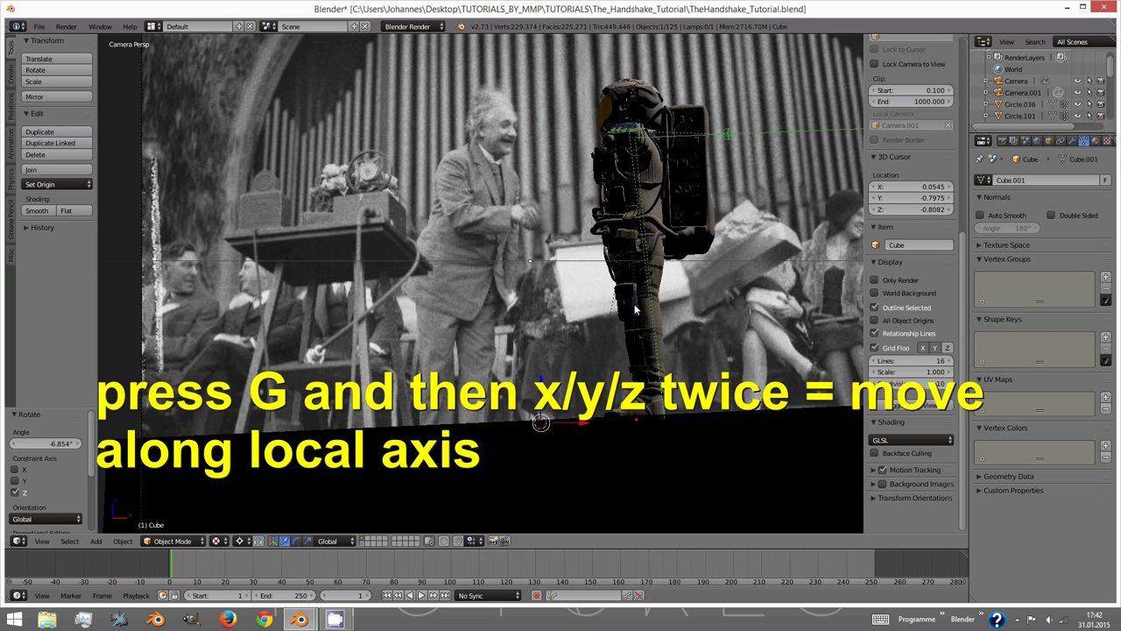
- Move the astronaut about 0.06 along its local Y axis, closer to the man in the photo
{"action": "key", "text": "g"}
{"action": "key", "text": "y"}
{"action": "key", "text": "y"}
{"action": "left_click", "coordinate": [616, 309]}
- Move the astronaut about 0.09 along its local X axis across the cube's top, and return to the camera view
{"action": "middle_click_drag", "start_coordinate": [639, 385], "coordinate": [648, 407]}
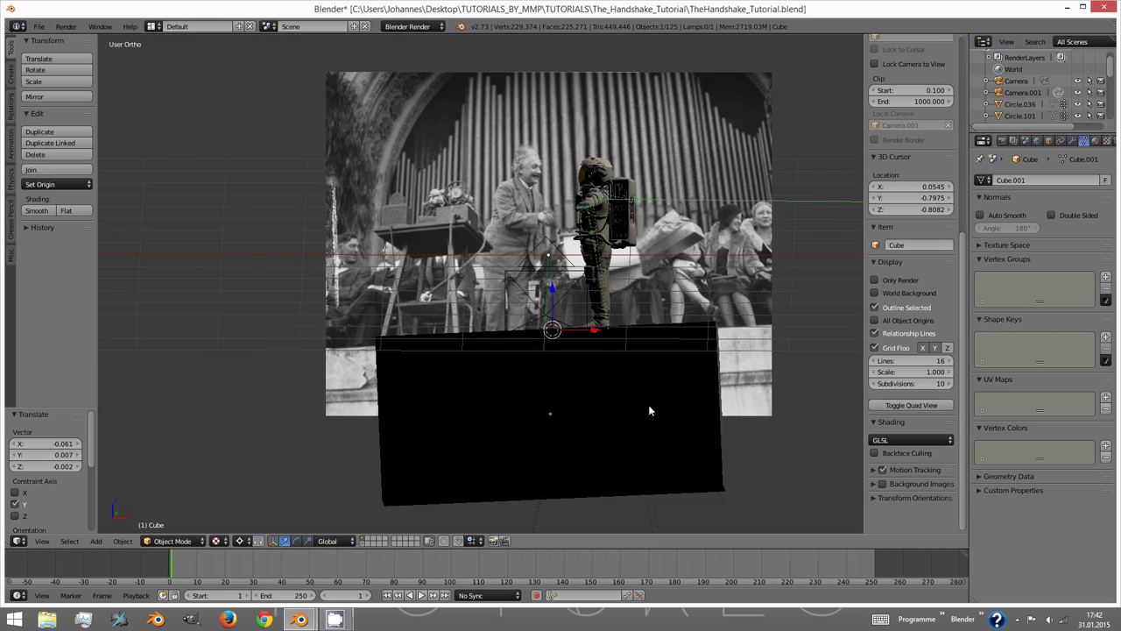
{"action": "scroll", "coordinate": [606, 323], "scroll_direction": "up", "scroll_amount": 7}
{"action": "middle_click_drag", "start_coordinate": [588, 302], "coordinate": [470, 308]}
{"action": "key", "text": "g"}
{"action": "key", "text": "x"}
{"action": "key", "text": "x"}
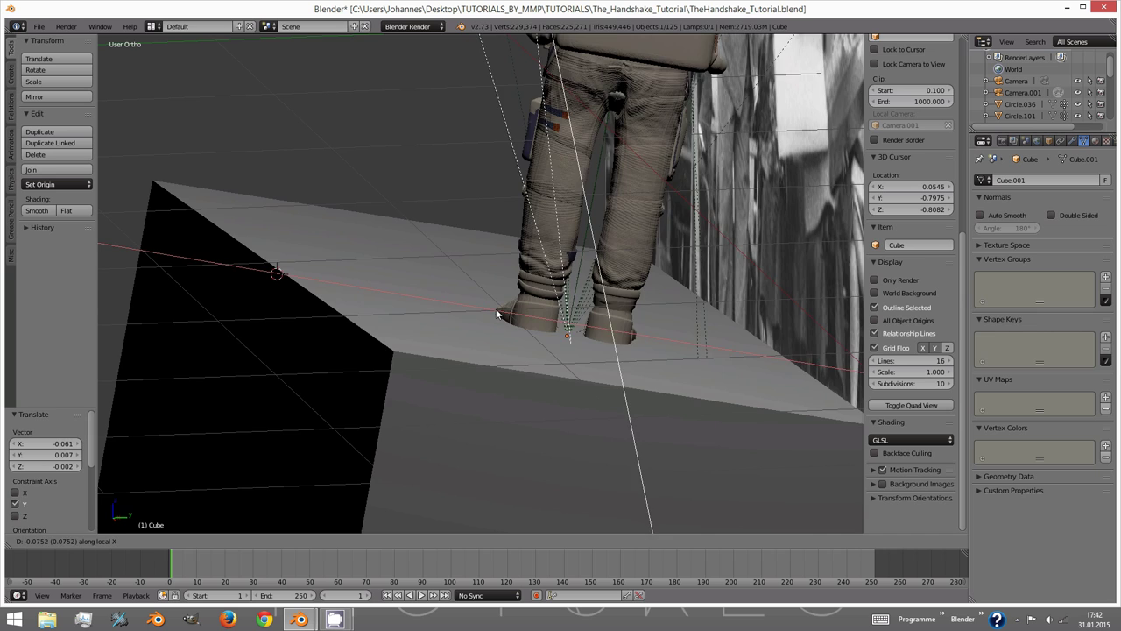
{"action": "left_click", "coordinate": [495, 308]}
{"action": "key", "text": "KP_0"}
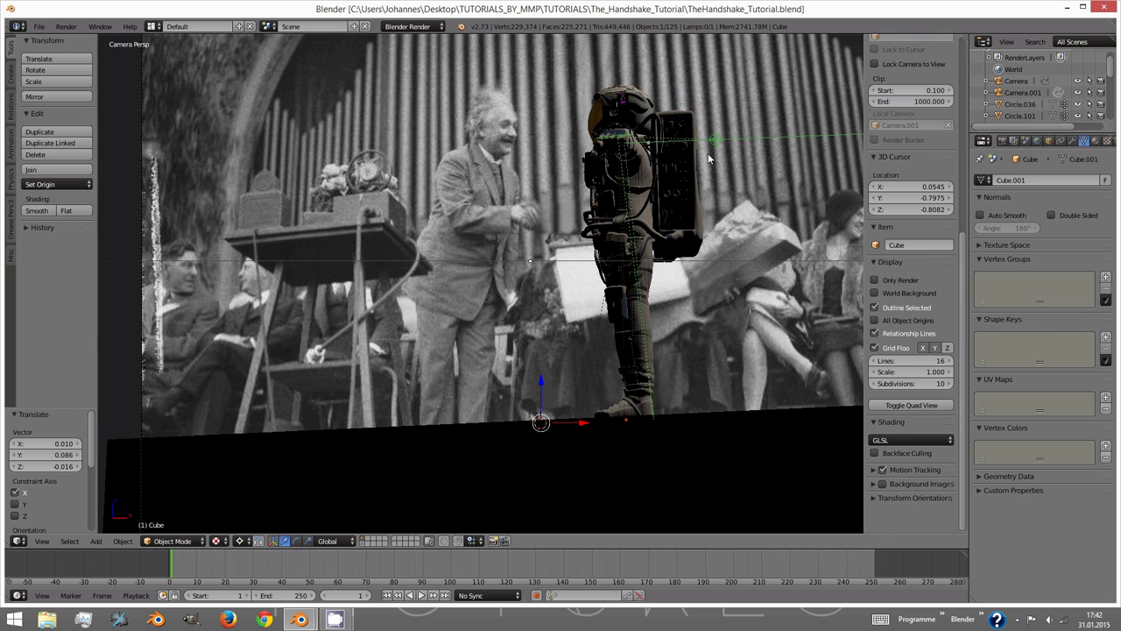
- Switch the astronaut's rig from Object Mode to Pose Mode
{"action": "left_click", "coordinate": [173, 540]}
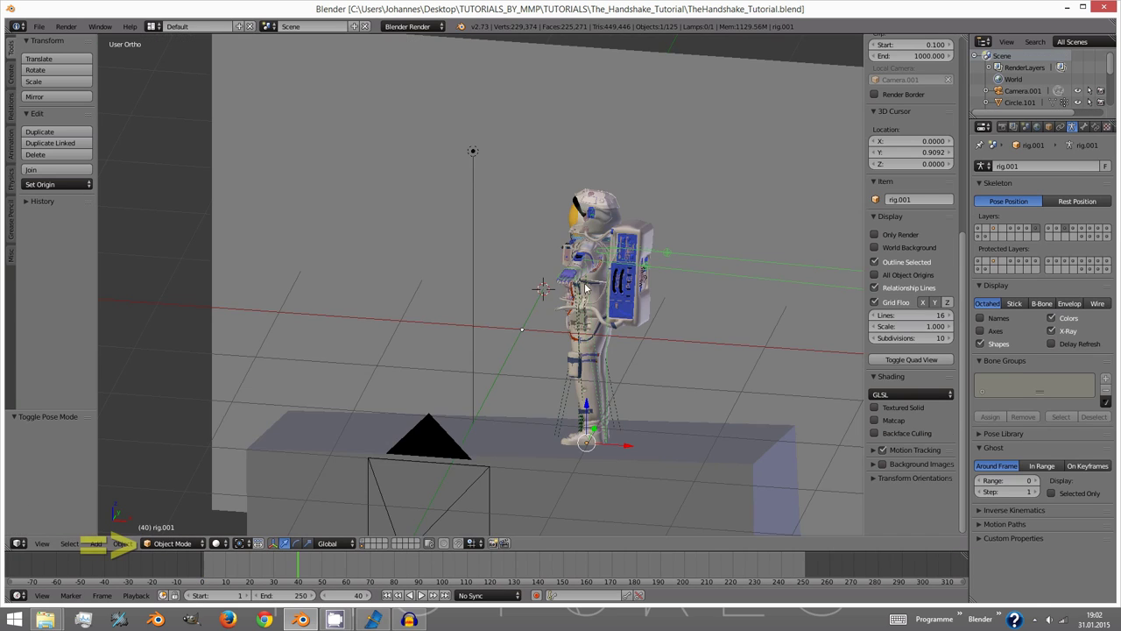
{"action": "middle_click_drag", "start_coordinate": [584, 286], "coordinate": [276, 508]}
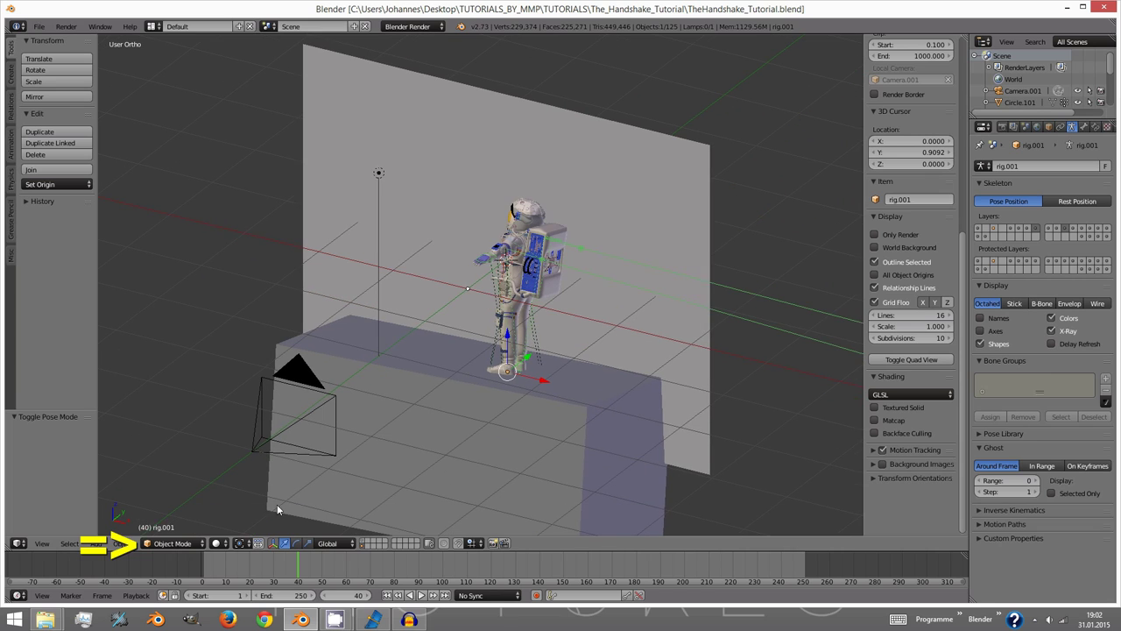
{"action": "left_click", "coordinate": [172, 542]}
{"action": "left_click", "coordinate": [170, 505]}
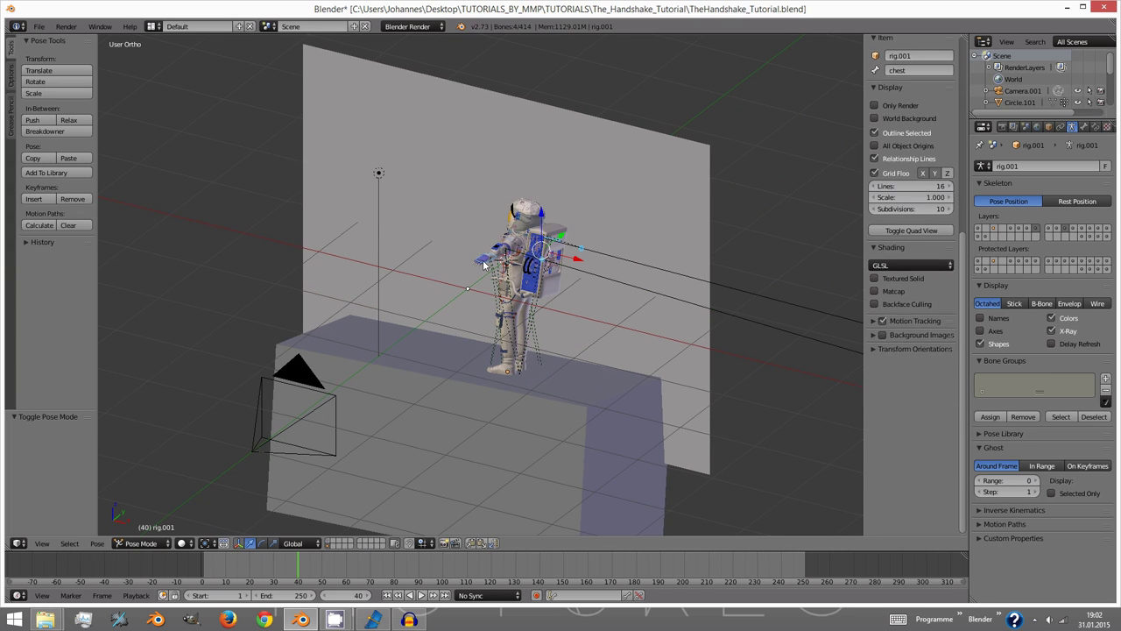
- Select the hand.ik.L bone and, in front view, move it about 0.04 in X and -0.38 in Z to lower the hand
{"action": "right_click", "coordinate": [483, 264]}
{"action": "scroll", "coordinate": [483, 265], "scroll_direction": "up", "scroll_amount": 2}
{"action": "key", "text": "KP_1"}
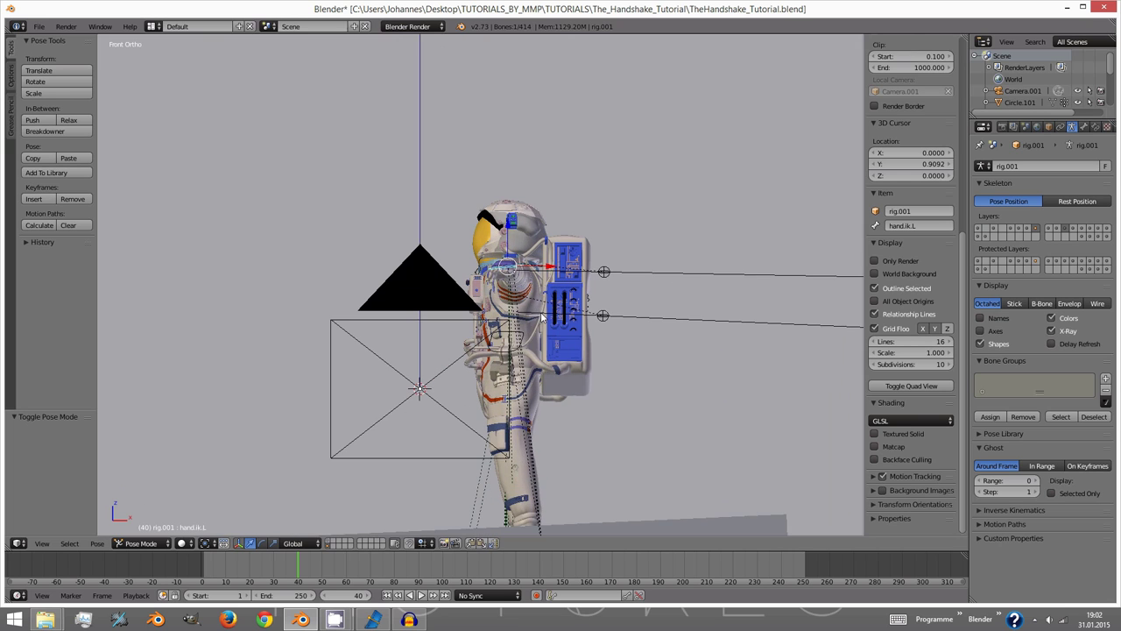
{"action": "key", "text": "g"}
{"action": "left_click", "coordinate": [528, 354]}
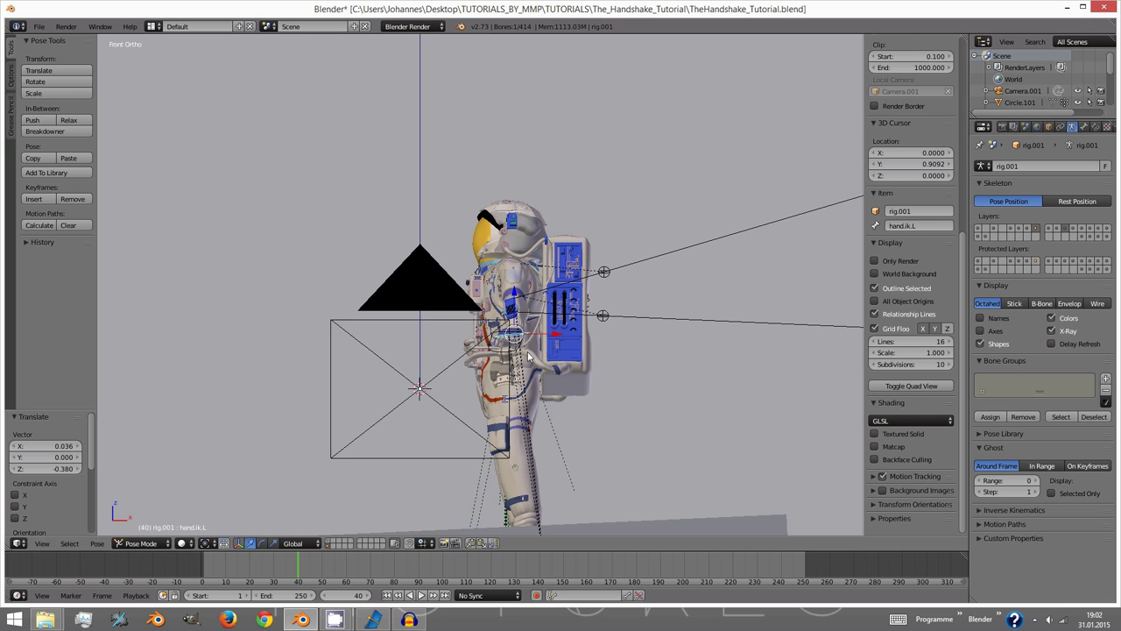
- In side view, set the pivot point to the 3D cursor and place the cursor at the left wrist
{"action": "key", "text": "KP_3"}
{"action": "scroll", "coordinate": [771, 353], "scroll_direction": "up", "scroll_amount": 10}
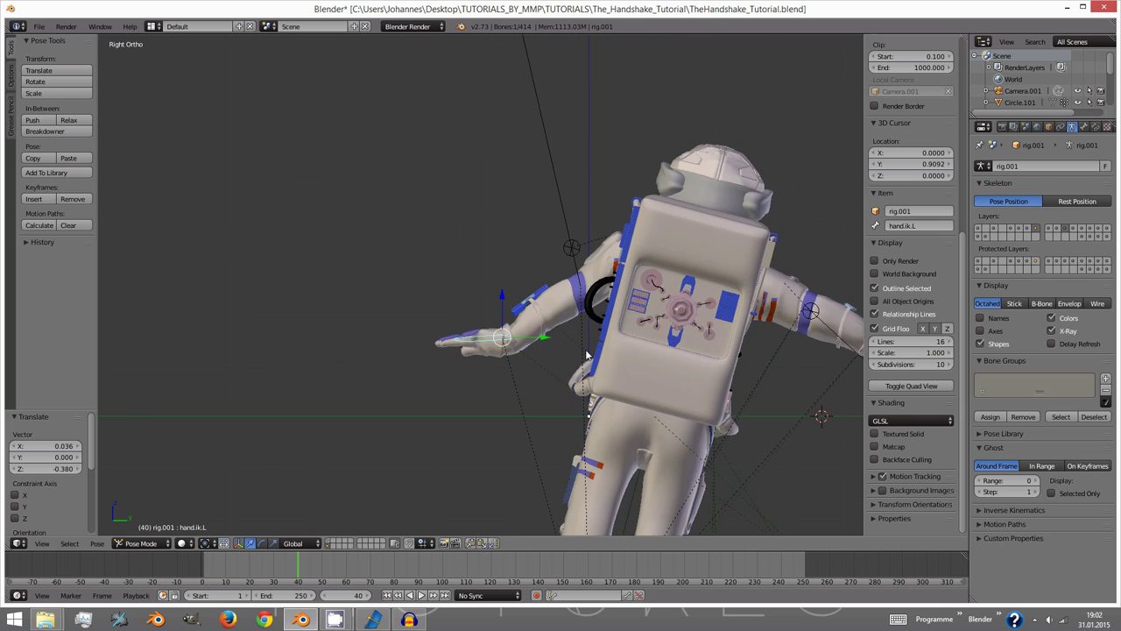
{"action": "left_click", "coordinate": [210, 545]}
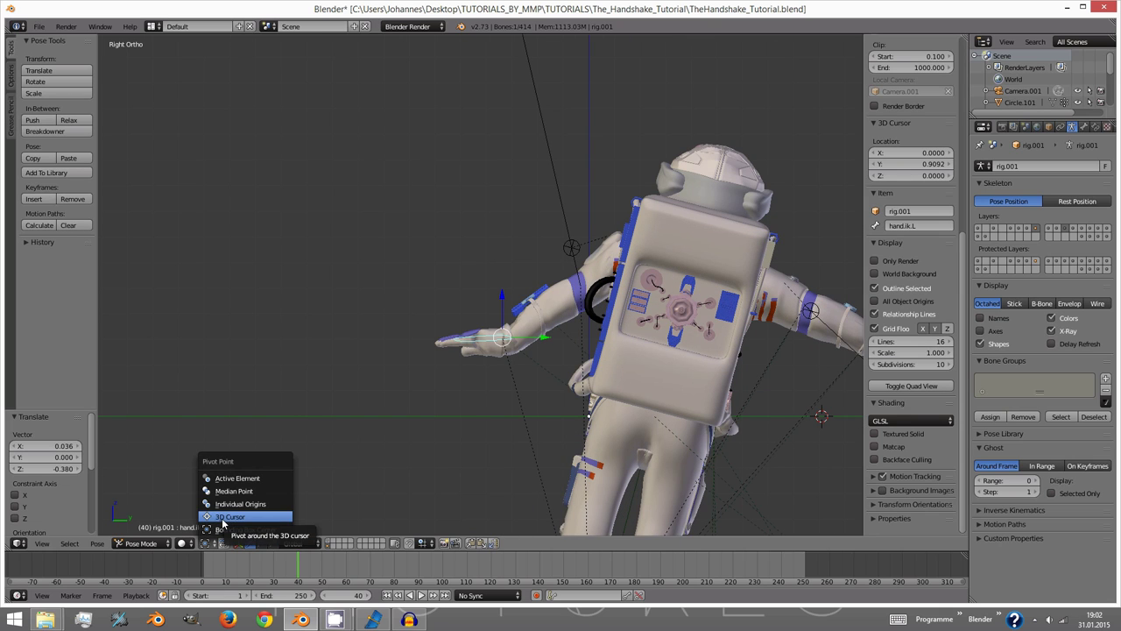
{"action": "left_click", "coordinate": [229, 516]}
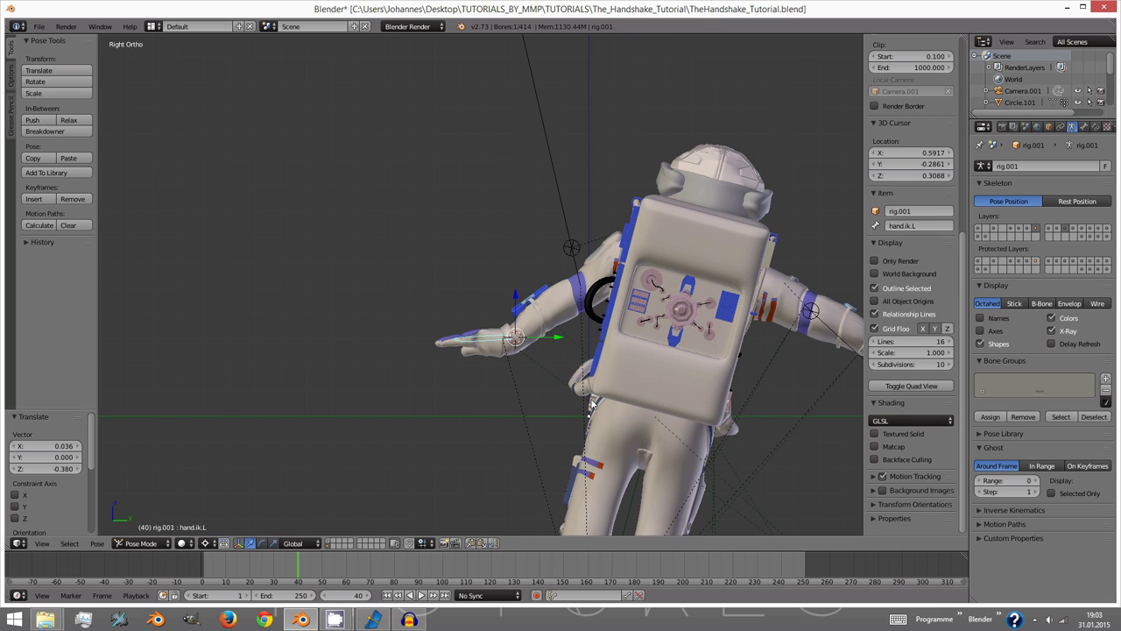
- Rotate the hand.ik.L bone about -66° around the 3D cursor and move it about 0.09 in Y toward the body
{"action": "key", "text": "r"}
{"action": "left_click", "coordinate": [567, 398]}
{"action": "key", "text": "g"}
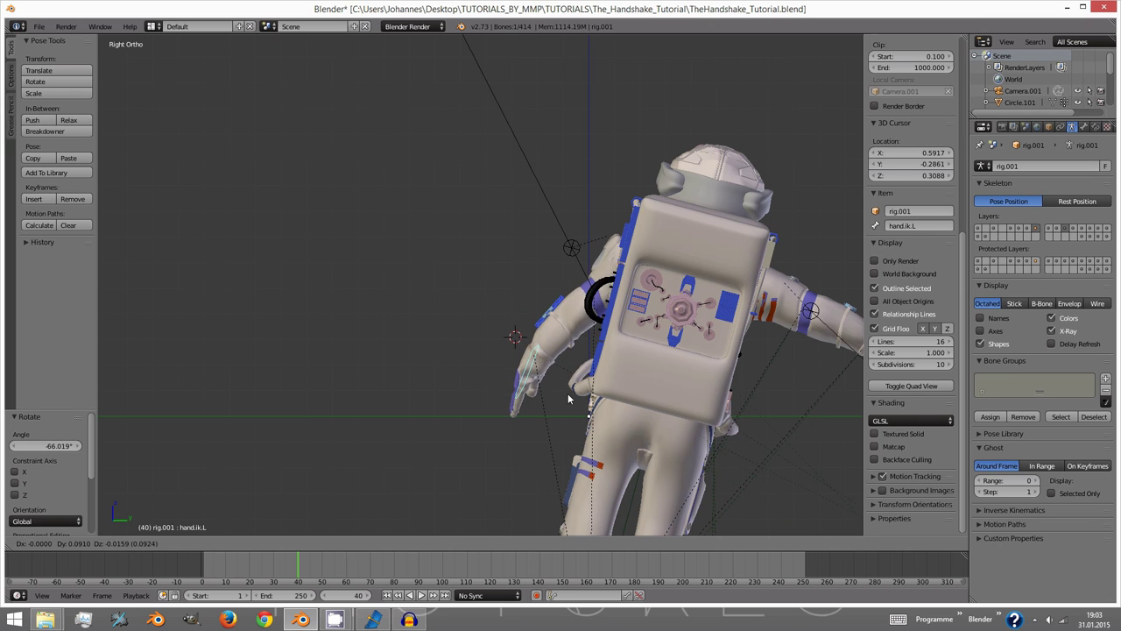
{"action": "left_click", "coordinate": [578, 395]}
- From the astronaut's side, raise the left hand bone about 0.08 in Z and rotate it about 8.5°
{"action": "middle_click_drag", "start_coordinate": [578, 395], "coordinate": [684, 373]}
{"action": "key", "text": "g"}
{"action": "left_click", "coordinate": [553, 357]}
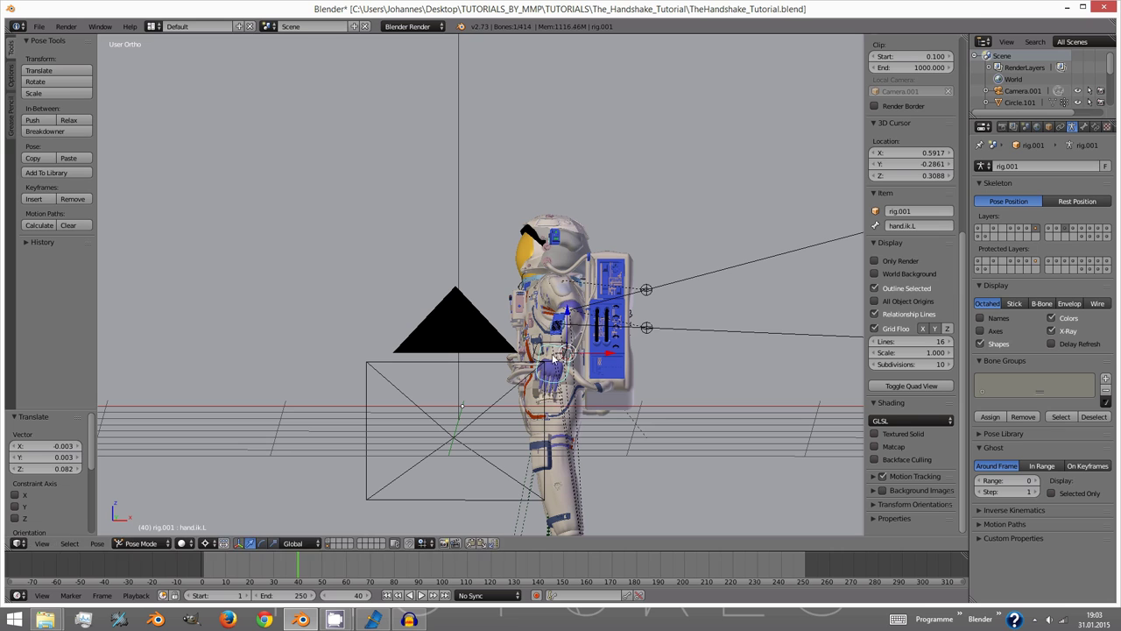
{"action": "key", "text": "r"}
{"action": "left_click", "coordinate": [659, 398]}
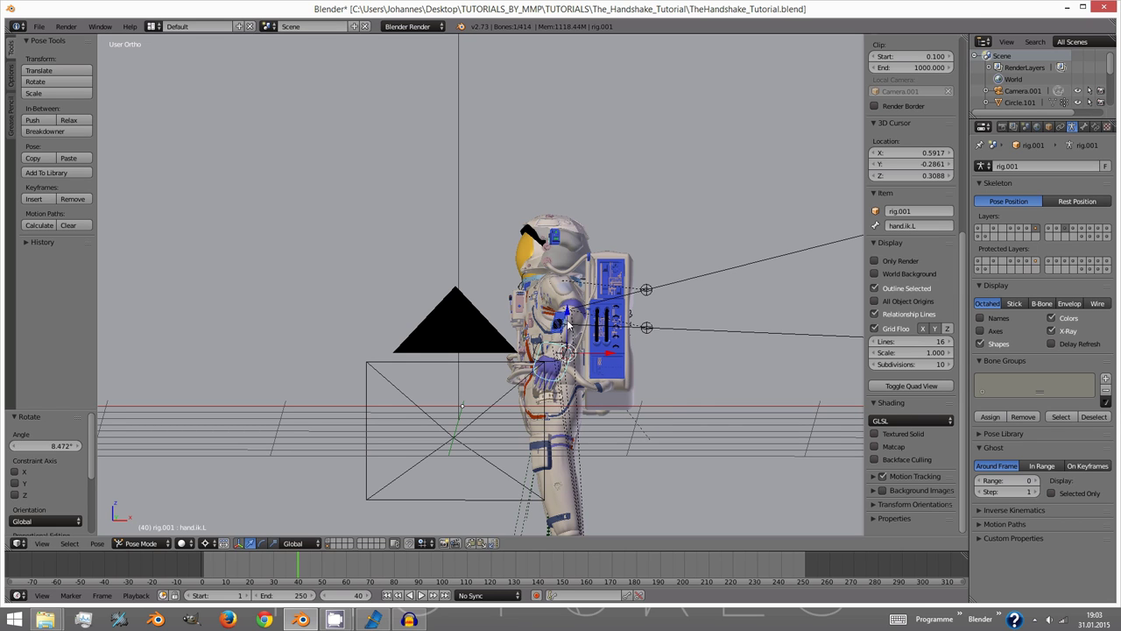
- Show the scene with Texture shading and move and rotate the hand.ik.R bone to meet Einstein's outstretched hand in the photo
{"action": "middle_click_drag", "start_coordinate": [574, 356], "coordinate": [499, 322], "text": "shift"}
{"action": "scroll", "coordinate": [458, 338], "scroll_direction": "down", "scroll_amount": 6}
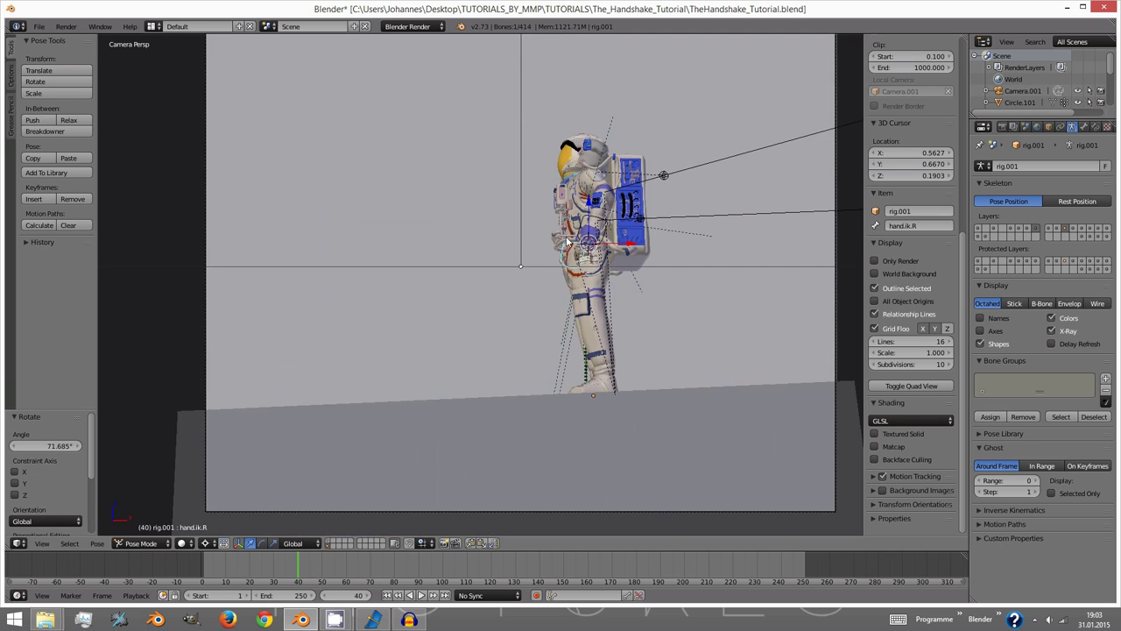
{"action": "left_click", "coordinate": [181, 543]}
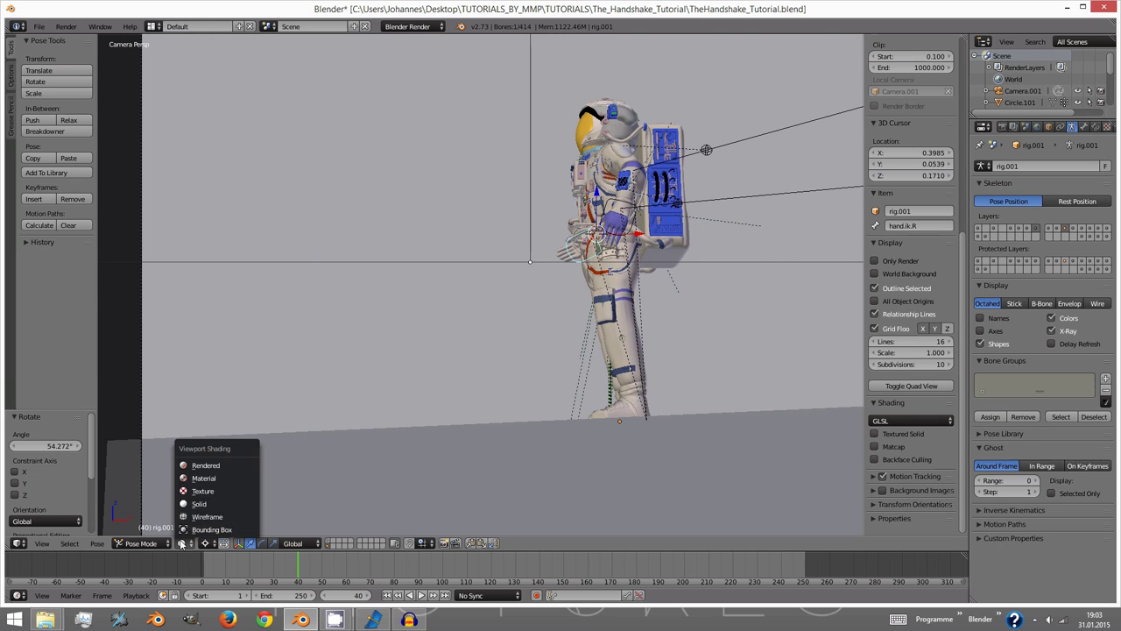
{"action": "left_click", "coordinate": [202, 491]}
{"action": "key", "text": "g"}
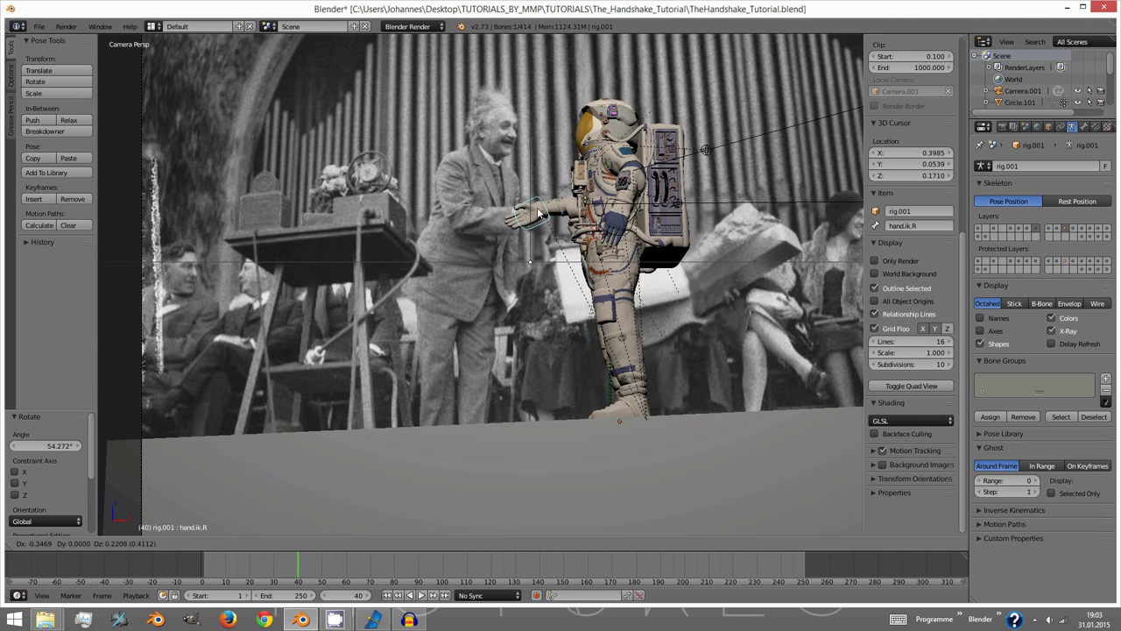
{"action": "left_click", "coordinate": [544, 215]}
{"action": "key", "text": "r"}
{"action": "left_click", "coordinate": [613, 308]}
{"action": "key", "text": "g"}
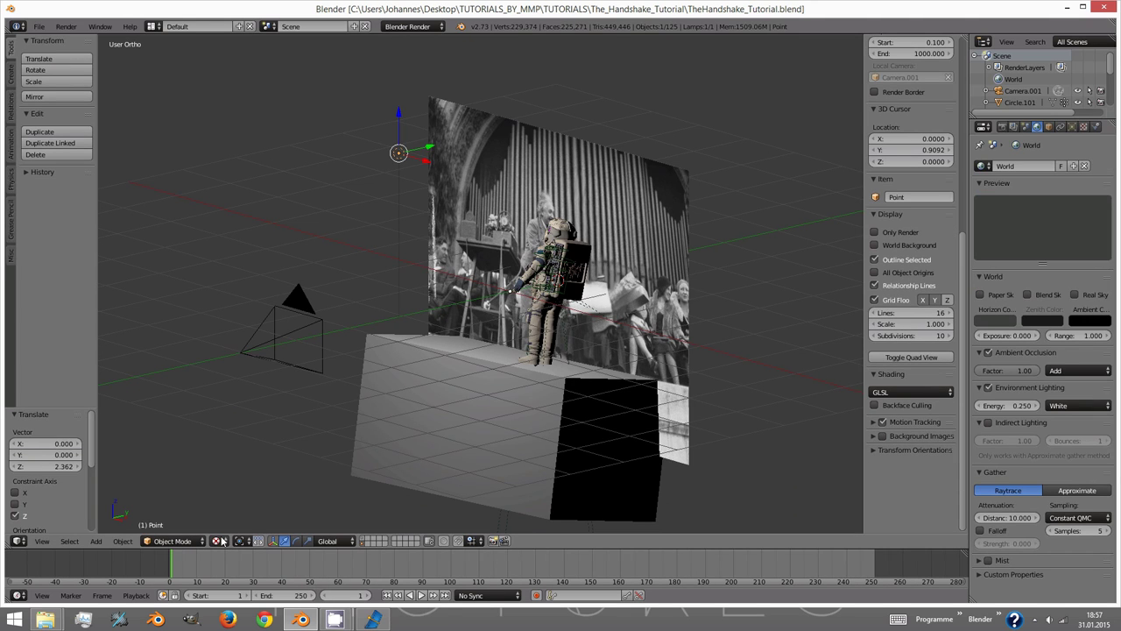
- Set the viewport shading to Solid and view the lamp, camera, cube and photo plane from several sides
{"action": "left_click", "coordinate": [219, 540]}
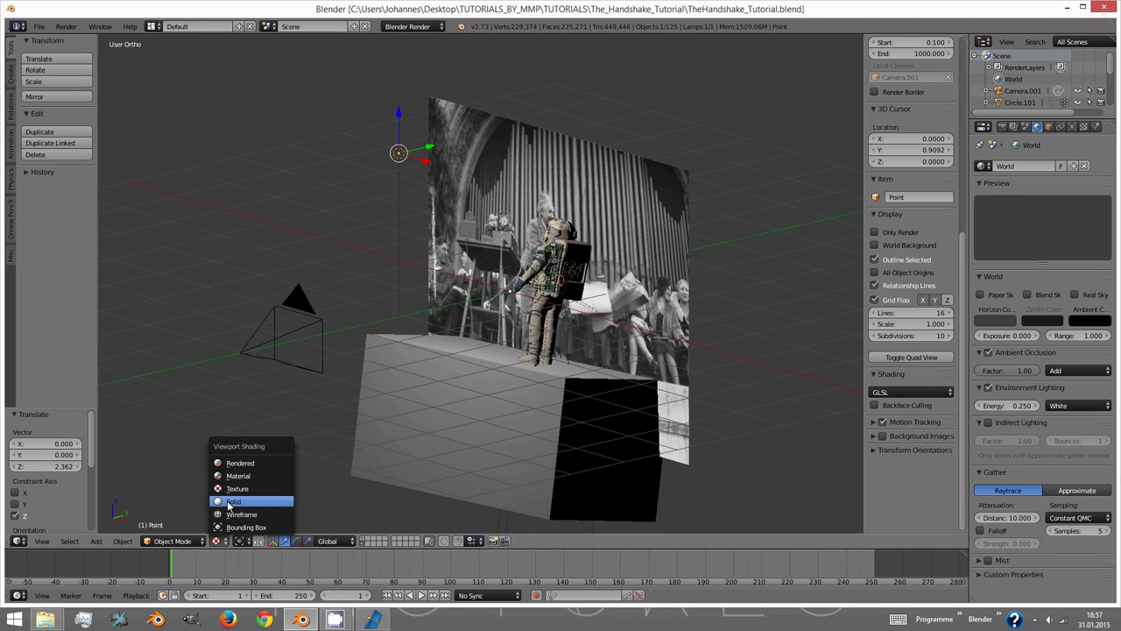
{"action": "left_click", "coordinate": [233, 500]}
{"action": "middle_click_drag", "start_coordinate": [528, 349], "coordinate": [651, 342]}
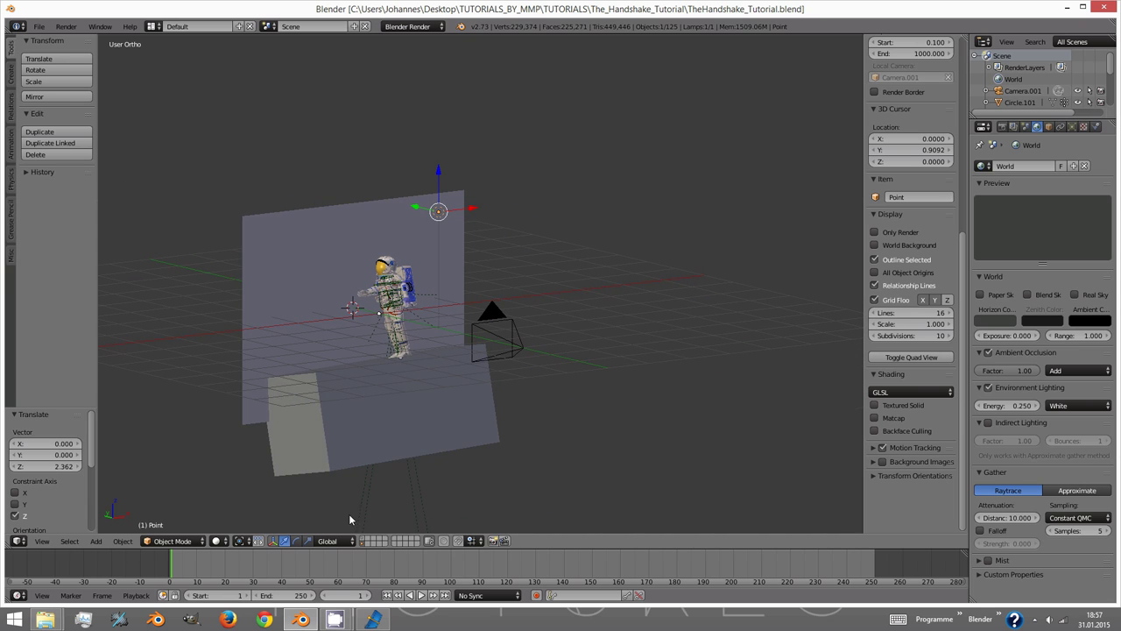
{"action": "middle_click_drag", "start_coordinate": [635, 395], "coordinate": [503, 388]}
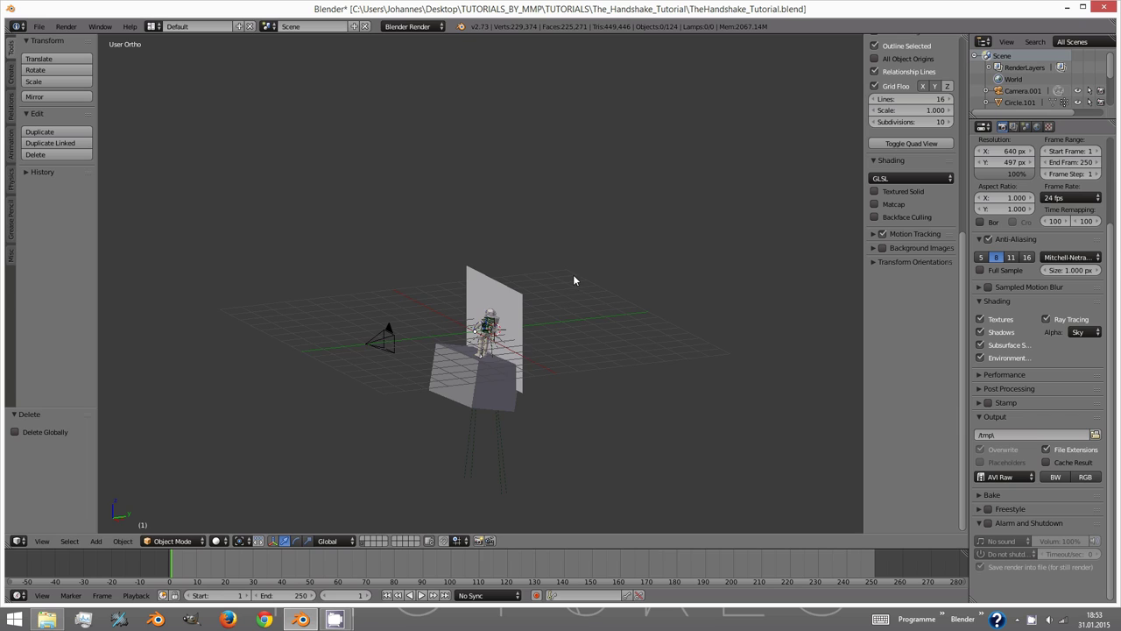
{"action": "middle_click_drag", "start_coordinate": [575, 280], "coordinate": [518, 306]}
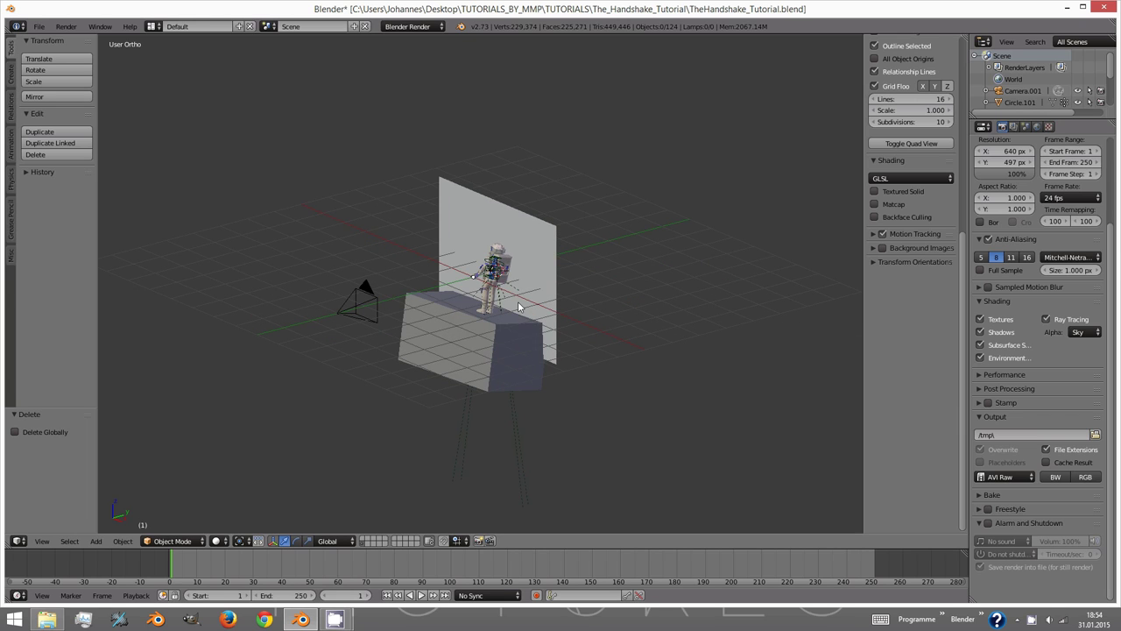
- Add a Sun lamp and move it about -5.3 along Y and 7.9 up along Z
{"action": "key", "text": "shift+a"}
{"action": "mouse_move", "coordinate": [517, 303]}
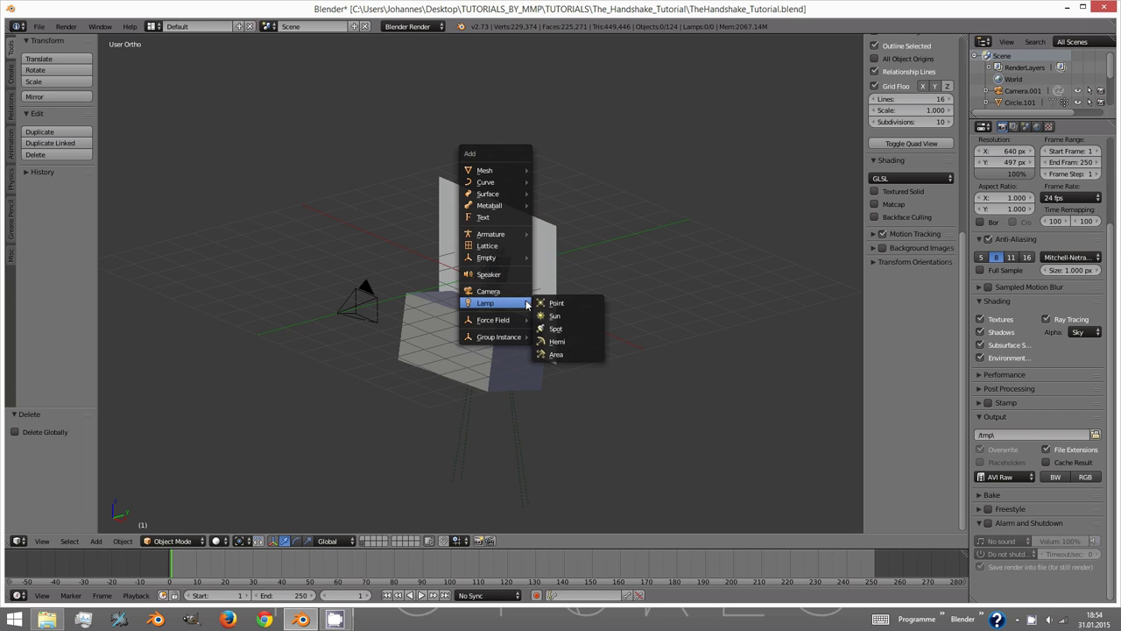
{"action": "left_click", "coordinate": [573, 317]}
{"action": "key", "text": "g"}
{"action": "key", "text": "y"}
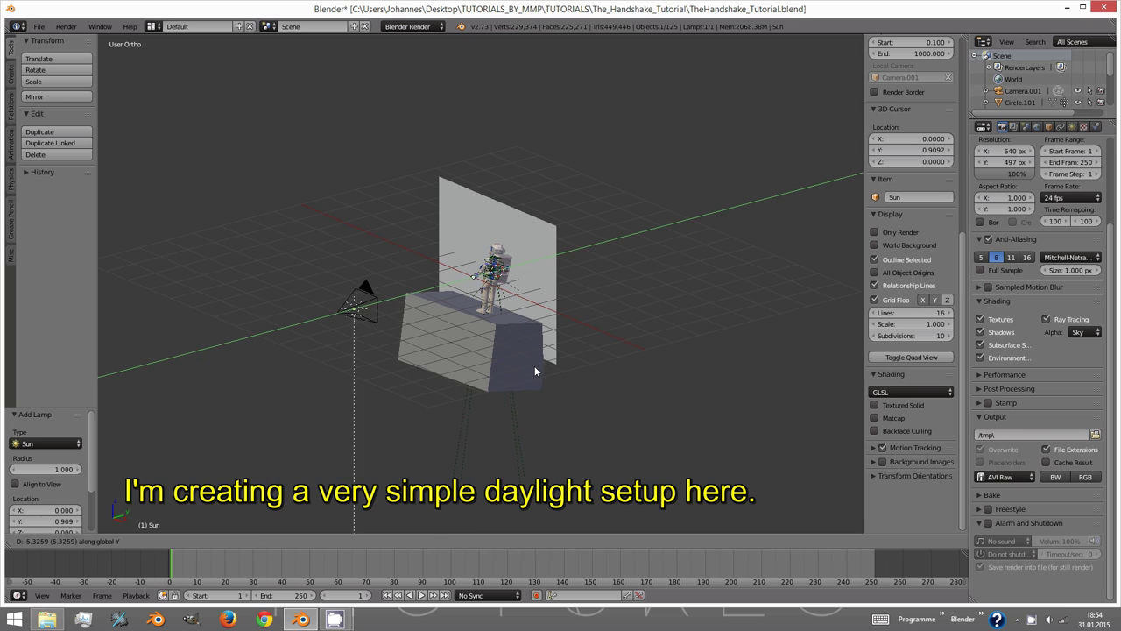
{"action": "left_click", "coordinate": [534, 366]}
{"action": "key", "text": "g"}
{"action": "key", "text": "z"}
{"action": "left_click", "coordinate": [516, 319]}
- Rotate the Sun lamp about 33° around X, adjust its height along Z, and move it about -0.98 along Y
{"action": "key", "text": "r"}
{"action": "key", "text": "x"}
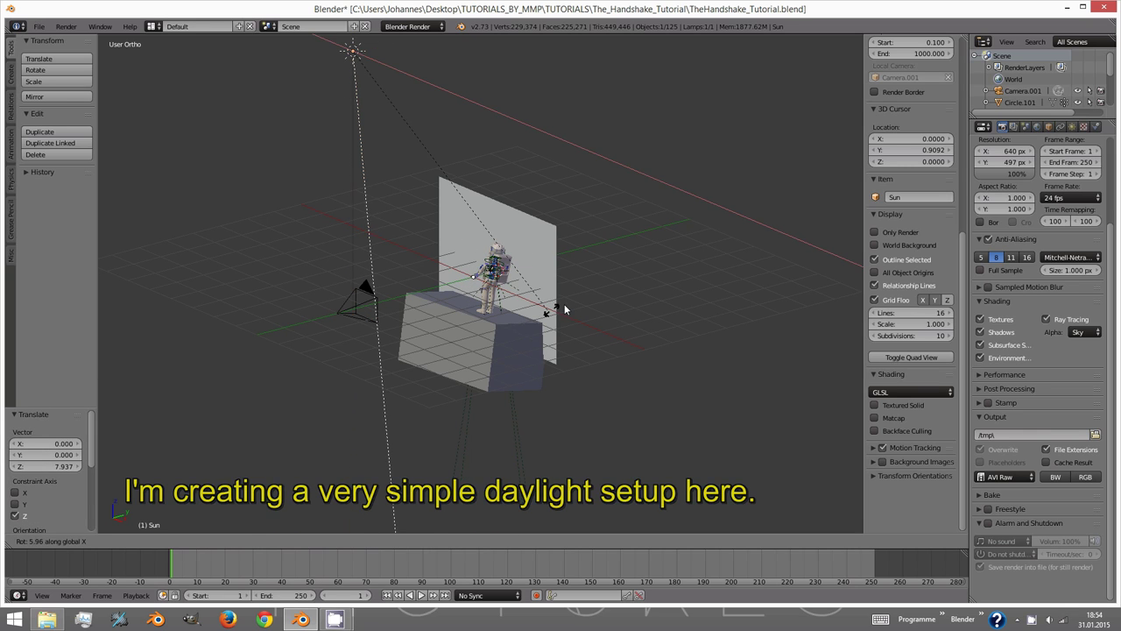
{"action": "left_click", "coordinate": [727, 234]}
{"action": "key", "text": "g"}
{"action": "key", "text": "z"}
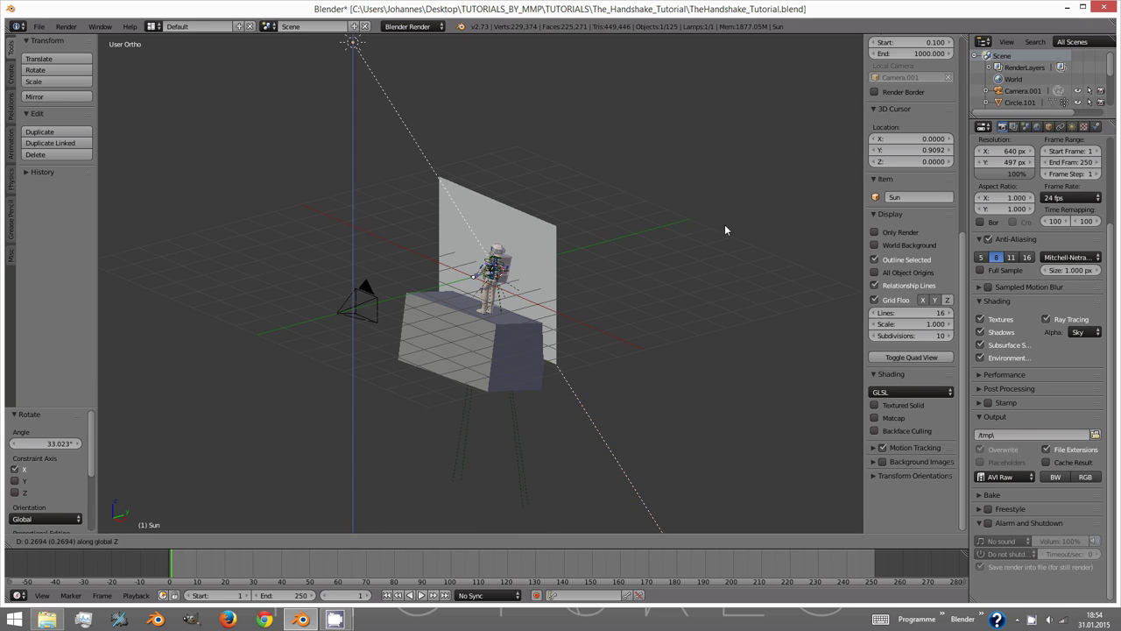
{"action": "left_click", "coordinate": [724, 226]}
{"action": "key", "text": "g"}
{"action": "key", "text": "y"}
{"action": "left_click", "coordinate": [694, 239]}
- Give the Sun lamp a light grey color and an energy of 0.8
{"action": "left_click", "coordinate": [1072, 126]}
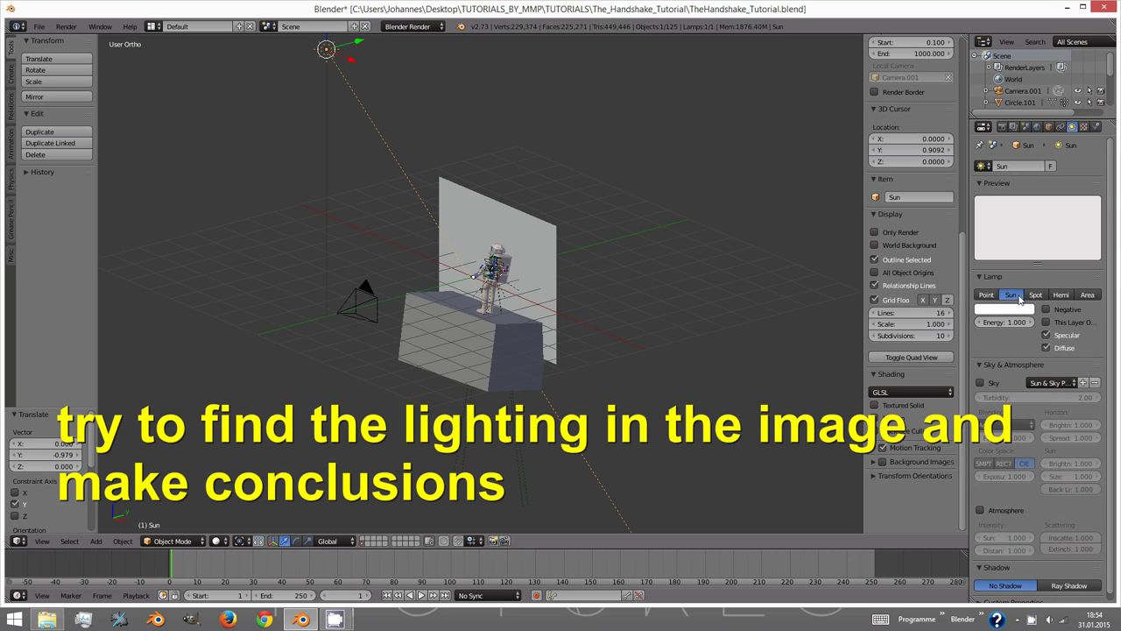
{"action": "left_click", "coordinate": [1018, 310]}
{"action": "left_click", "coordinate": [1025, 175]}
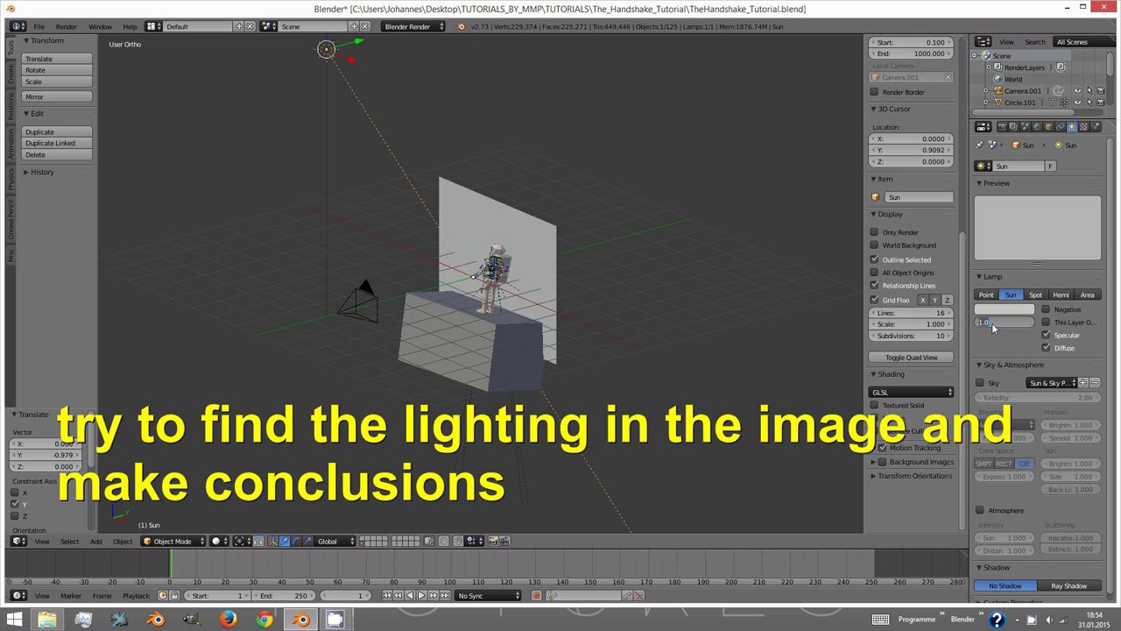
{"action": "type", "text": ".8"}
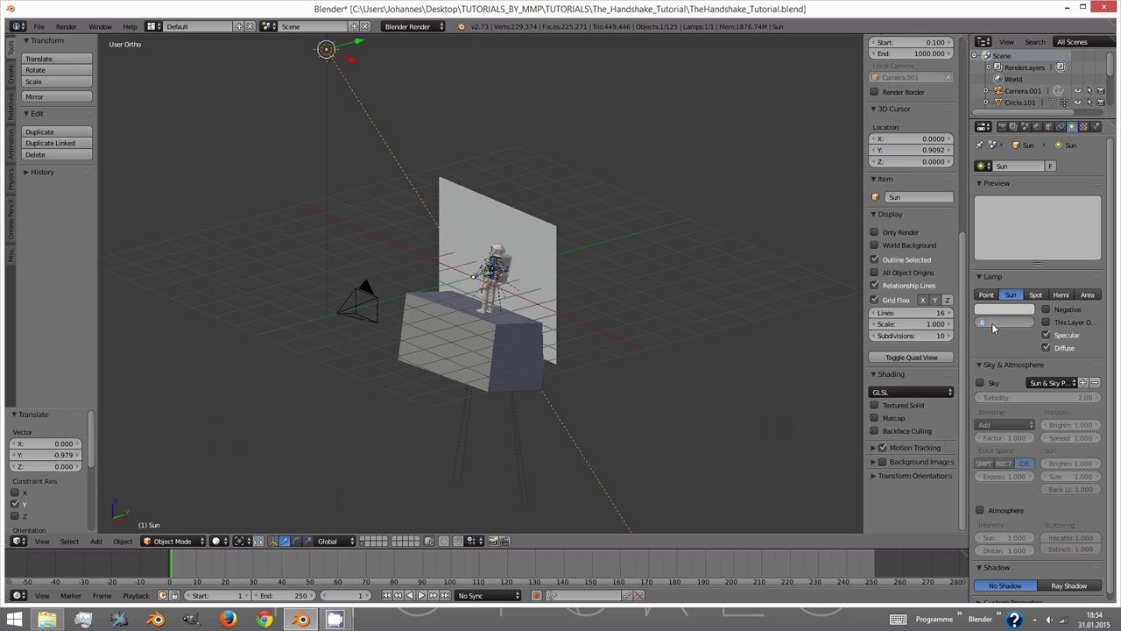
{"action": "key", "text": "Return"}
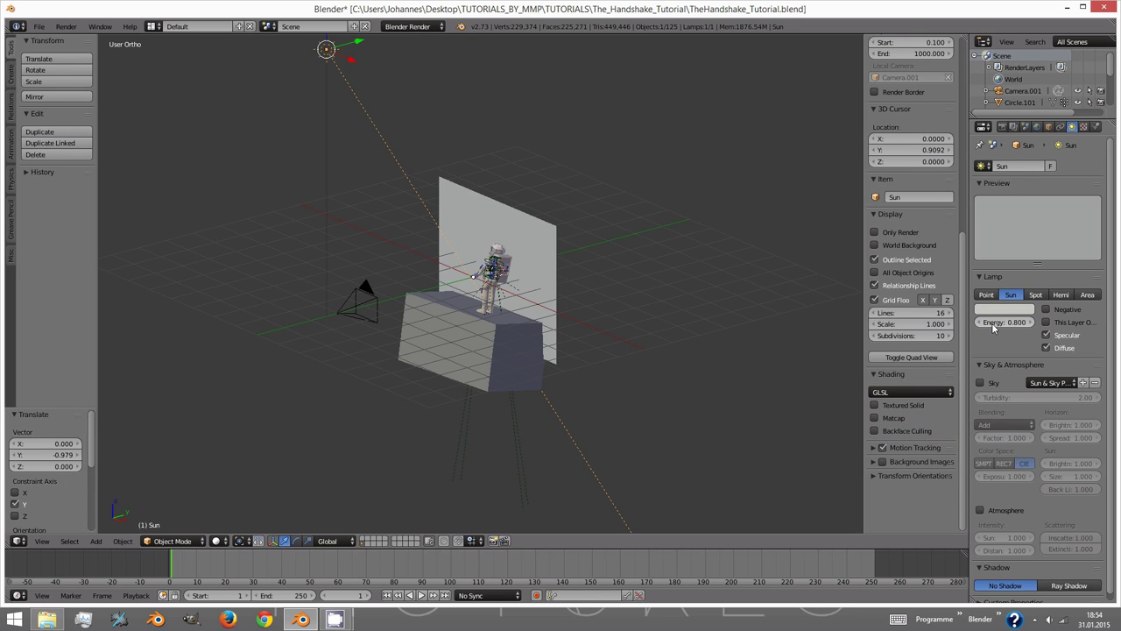
- Set the render output file format to PNG
{"action": "left_click", "coordinate": [1004, 126]}
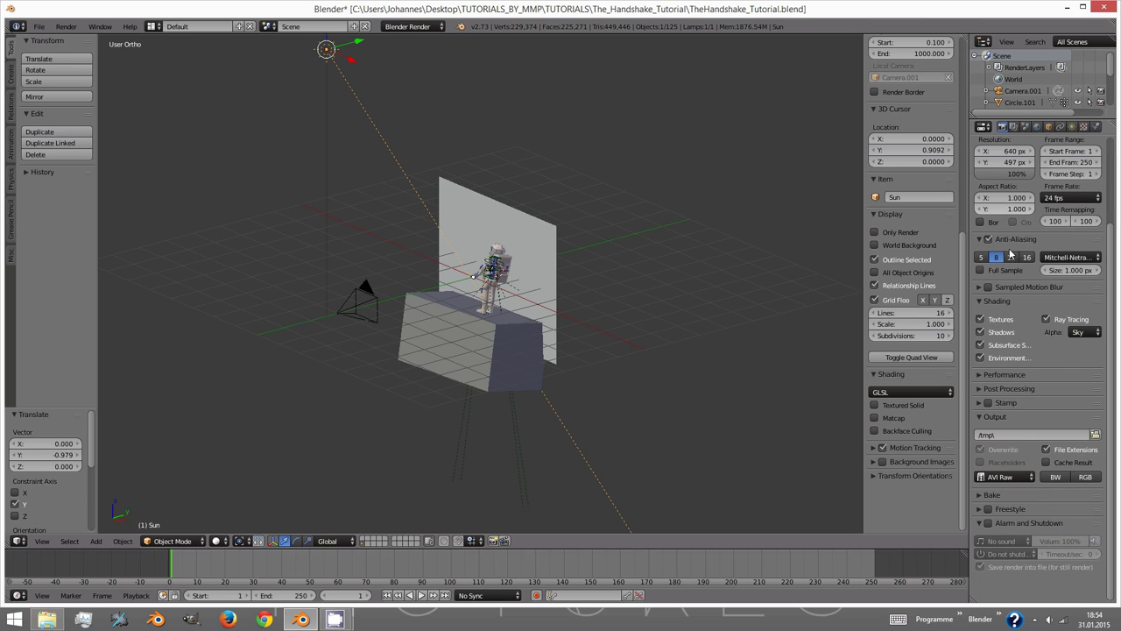
{"action": "left_click", "coordinate": [1007, 476]}
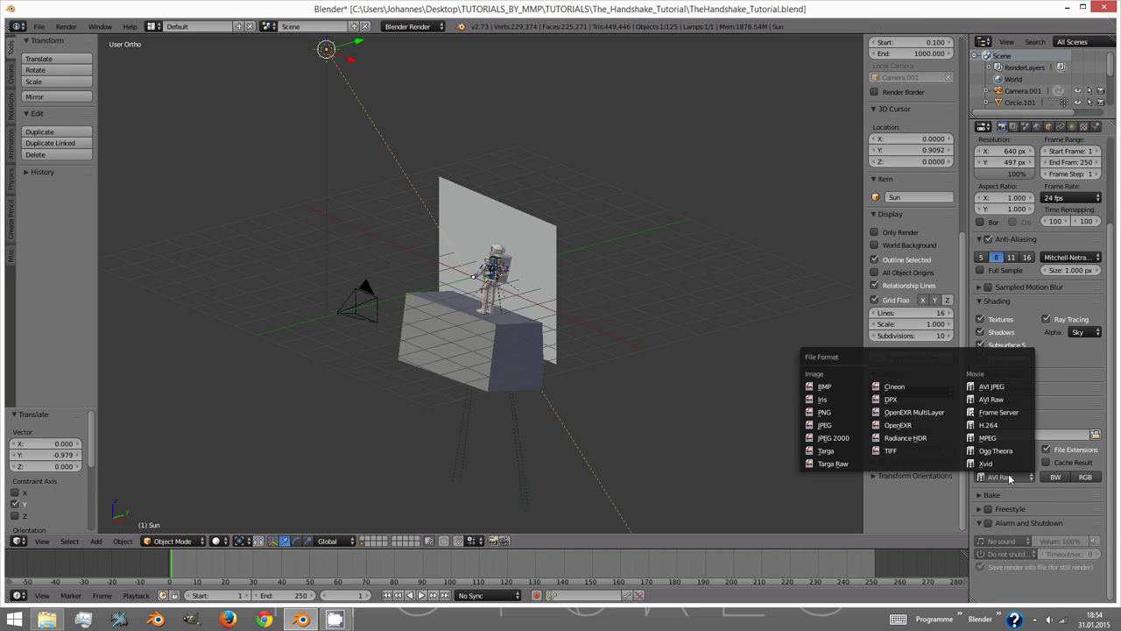
{"action": "left_click", "coordinate": [835, 413]}
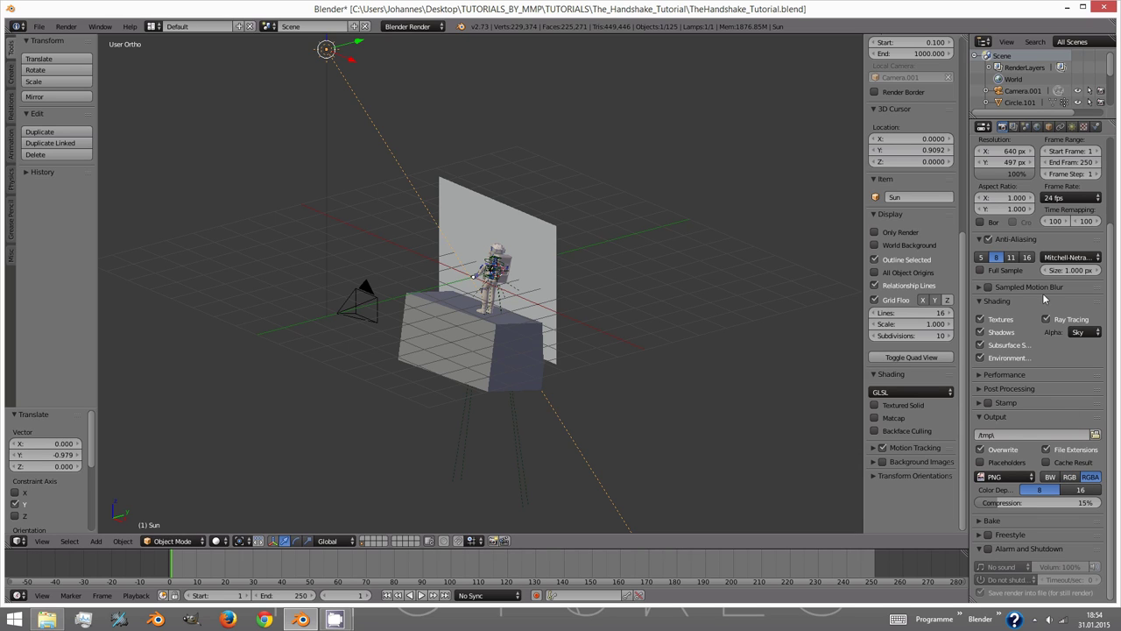
{"action": "left_click", "coordinate": [1014, 127]}
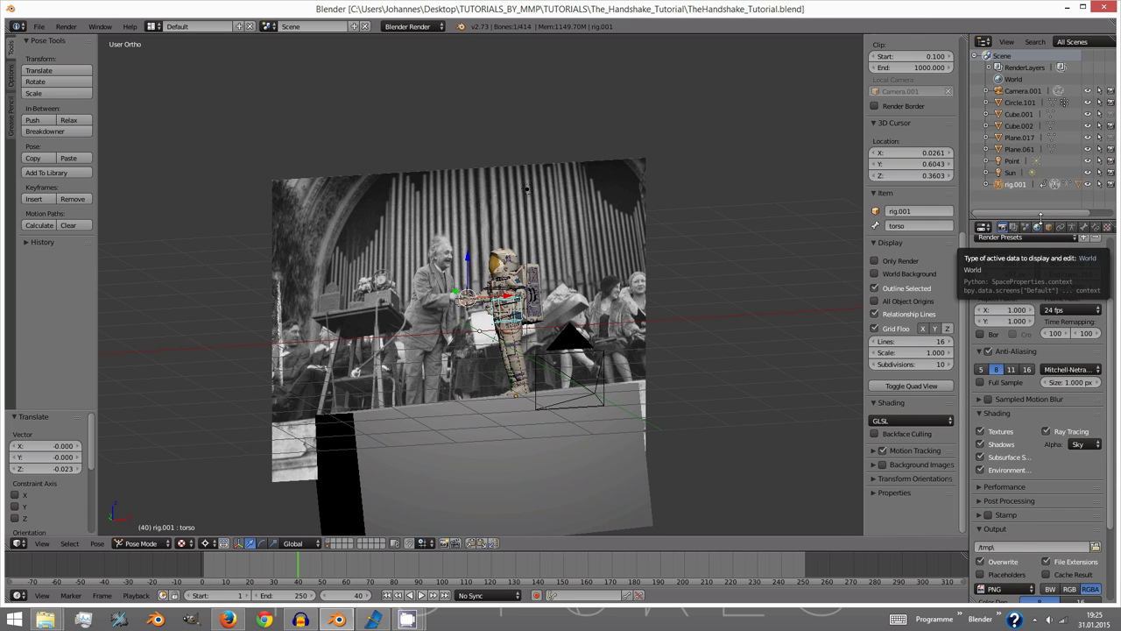
- In Object Mode, turn off rendering for the wall stand-in cube Cube.001 and the photo plane Plane.017
{"action": "key", "text": "ctrl+Tab"}
{"action": "right_click", "coordinate": [630, 432]}
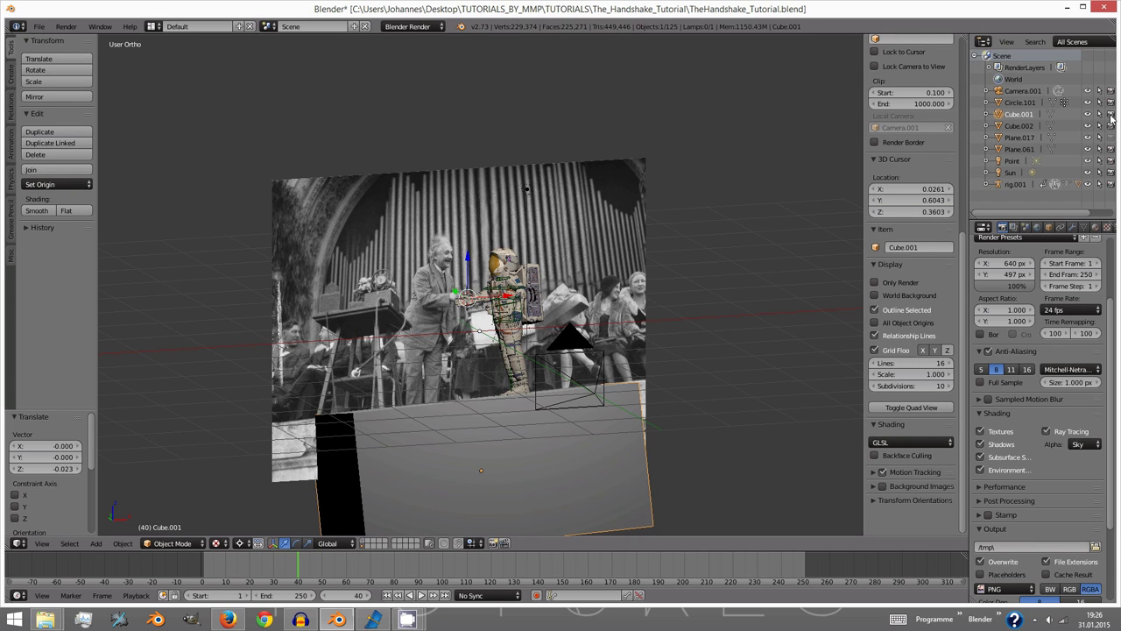
{"action": "right_click", "coordinate": [642, 186]}
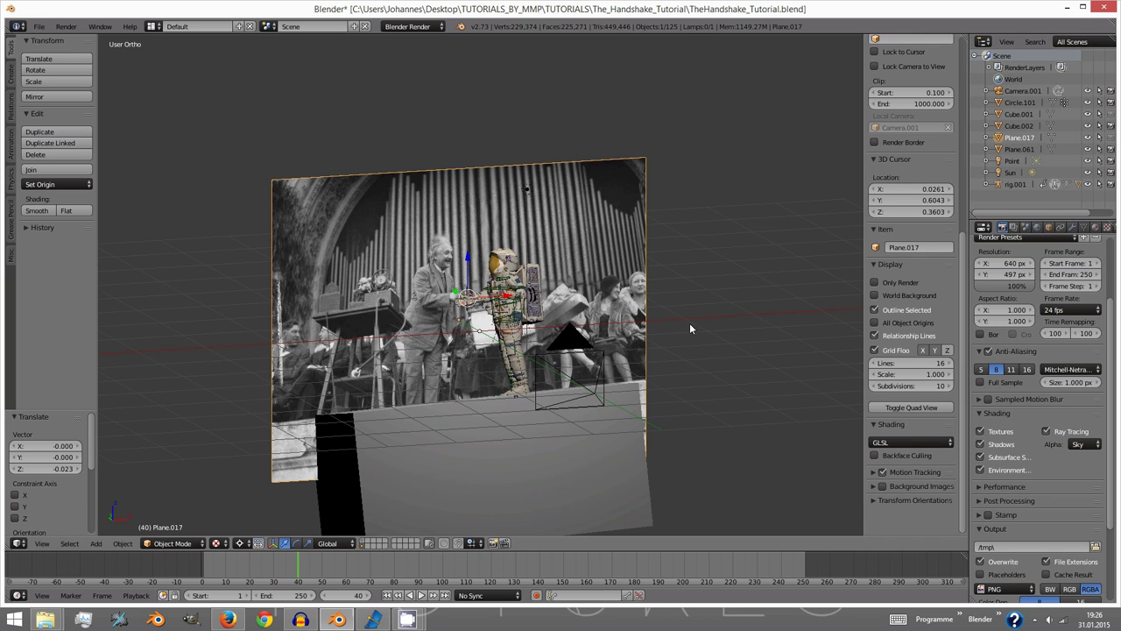
{"action": "middle_click_drag", "start_coordinate": [691, 325], "coordinate": [552, 344]}
{"action": "key", "text": "space"}
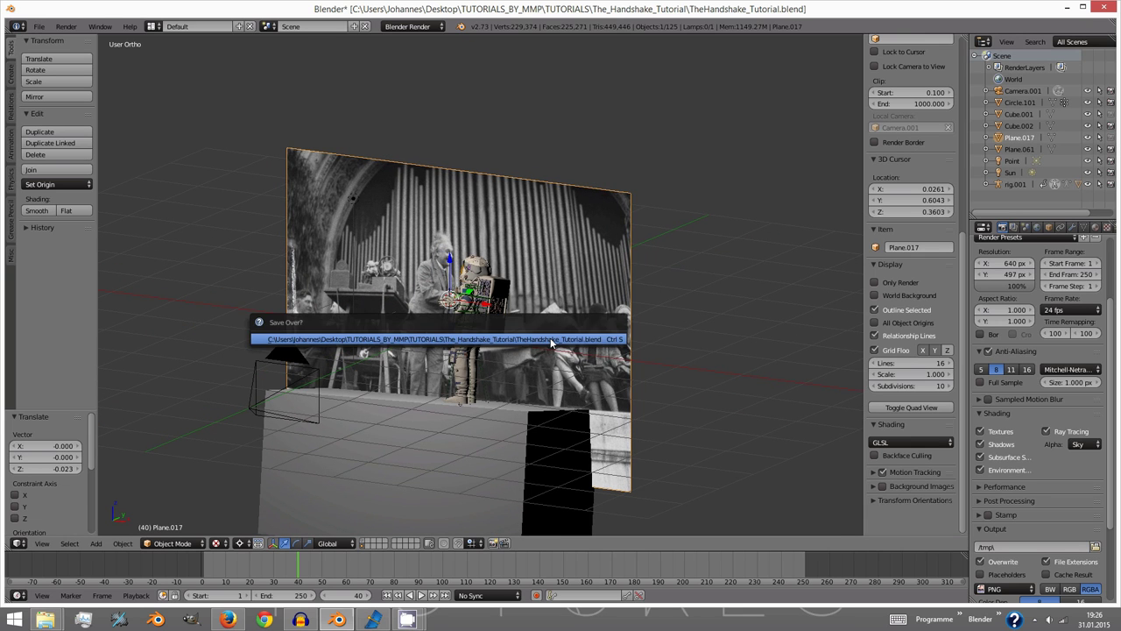
{"action": "key", "text": "Escape"}
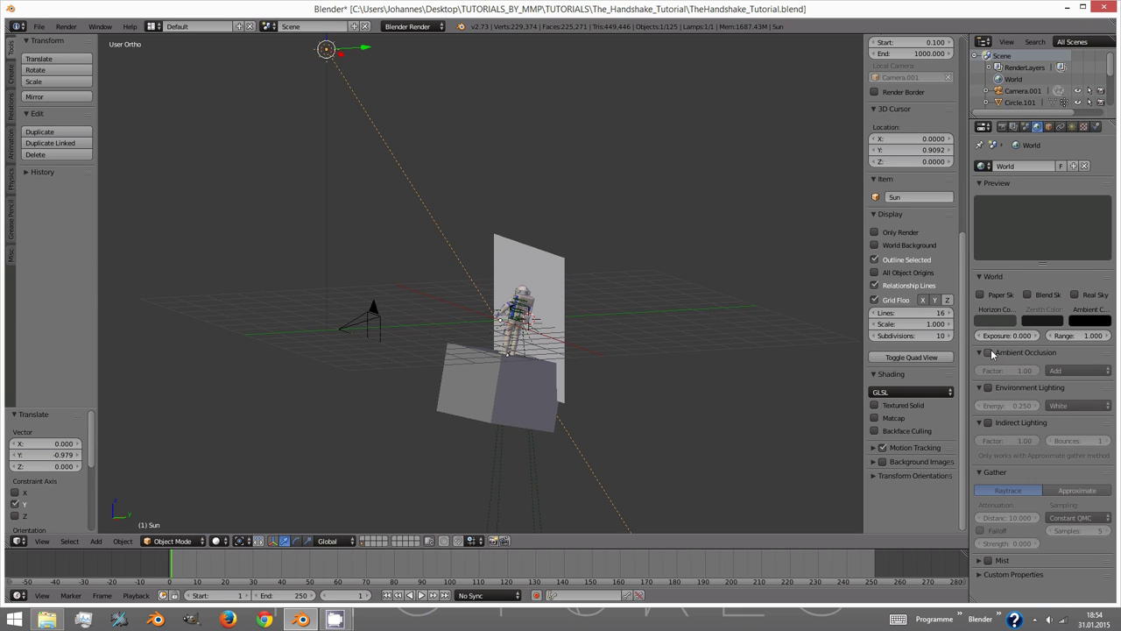
- Enable Ambient Occlusion and Environment Lighting for the world and render the image
{"action": "left_click", "coordinate": [988, 352]}
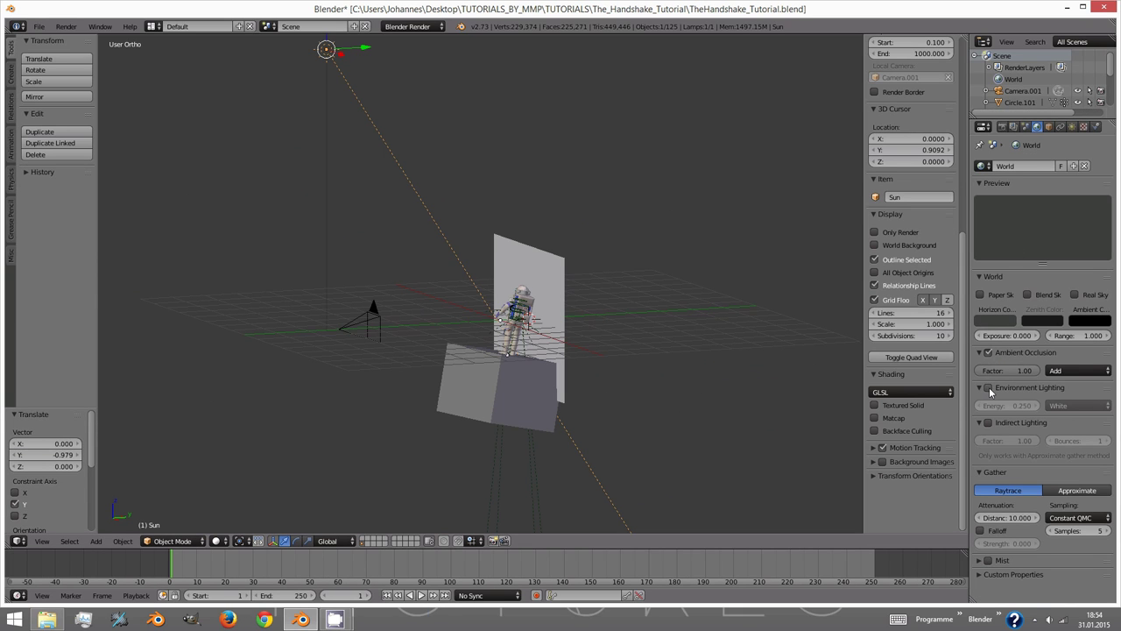
{"action": "left_click", "coordinate": [988, 388]}
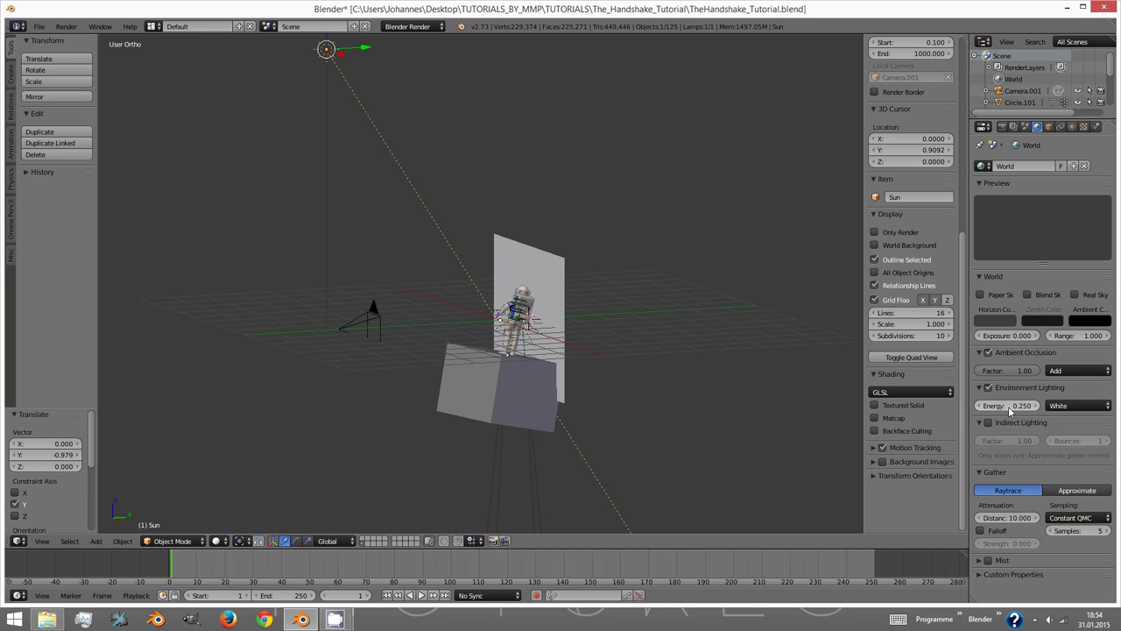
{"action": "key", "text": "F12"}
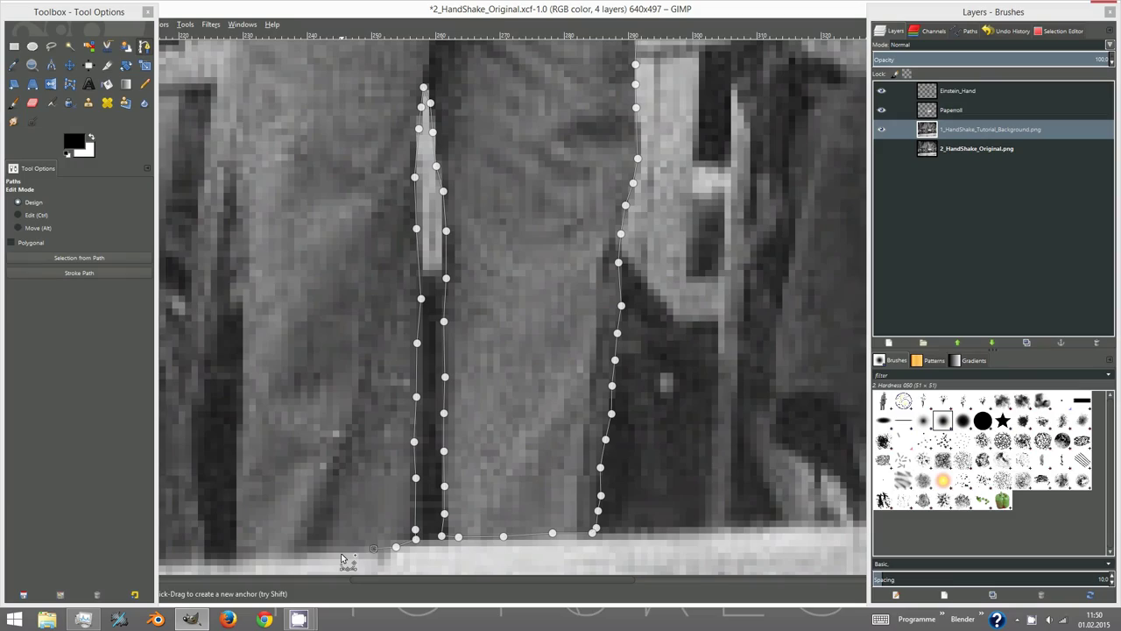
- In GIMP, continue the path around Einstein along the trouser hem above the wall and up the outer edge of the leg
{"action": "left_click", "coordinate": [295, 554]}
{"action": "left_click", "coordinate": [262, 556]}
{"action": "left_click", "coordinate": [236, 556]}
{"action": "left_click", "coordinate": [235, 529]}
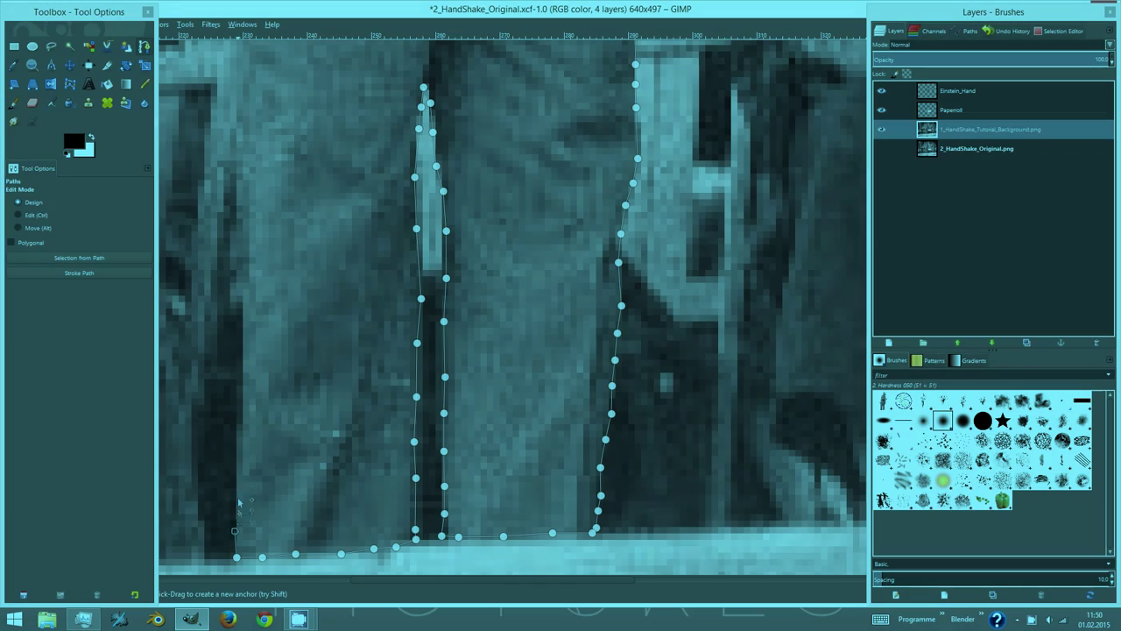
{"action": "left_click", "coordinate": [237, 497]}
{"action": "left_click", "coordinate": [240, 461]}
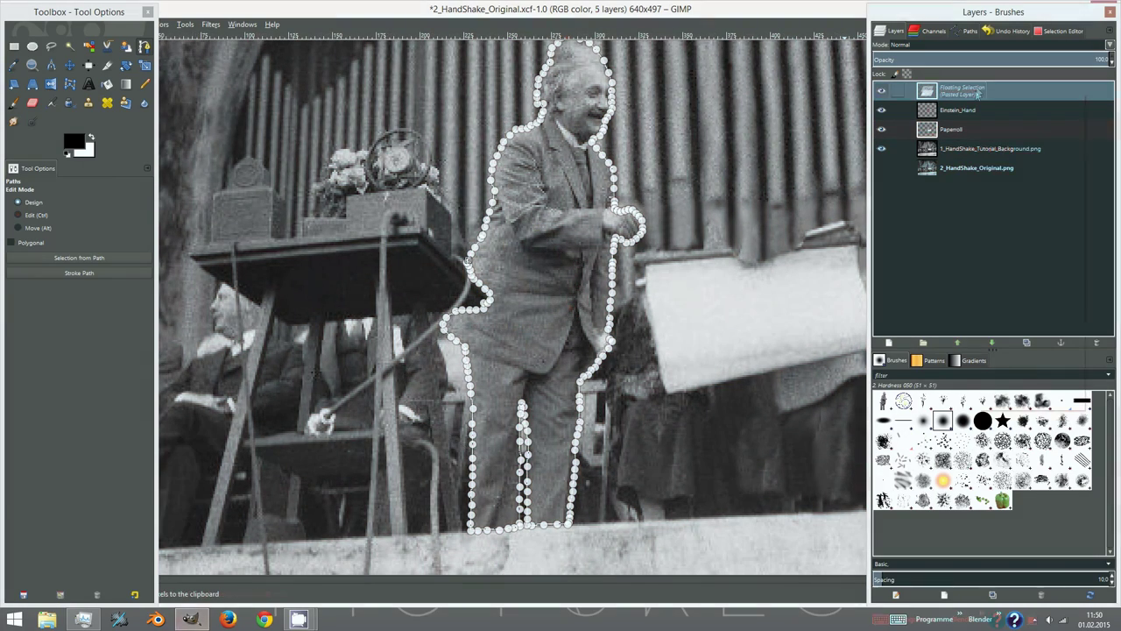
- Turn the pasted floating selection into a new layer named Einstein_total and switch to the Rectangle Select tool
{"action": "right_click", "coordinate": [980, 91]}
{"action": "left_click", "coordinate": [1007, 112]}
{"action": "double_click", "coordinate": [956, 90]}
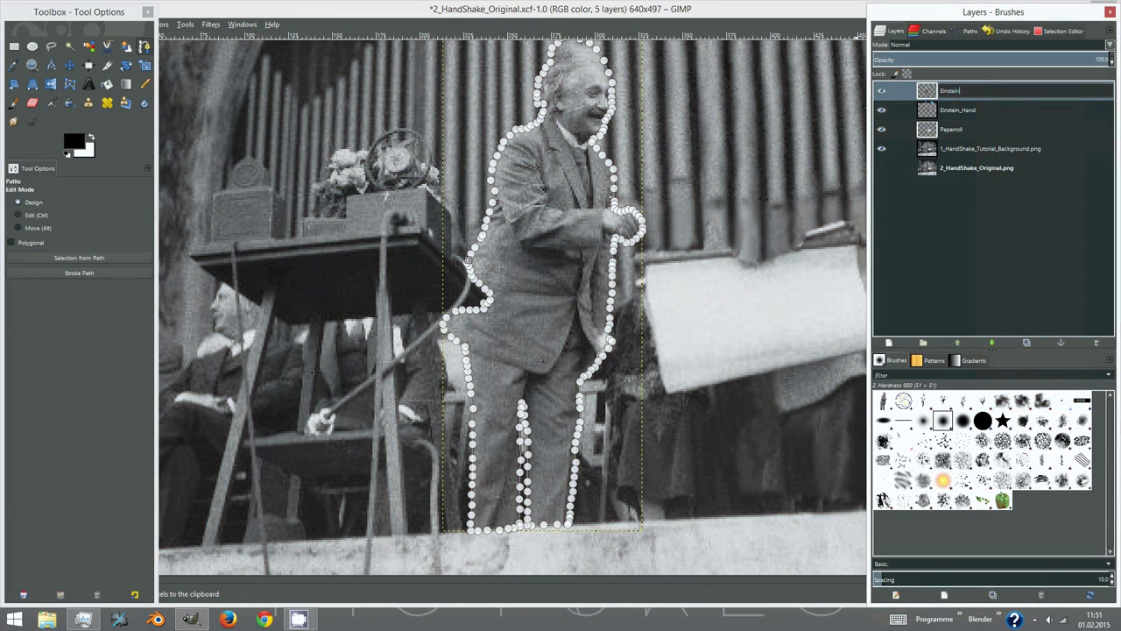
{"action": "type", "text": "Einstein_total"}
{"action": "key", "text": "Return"}
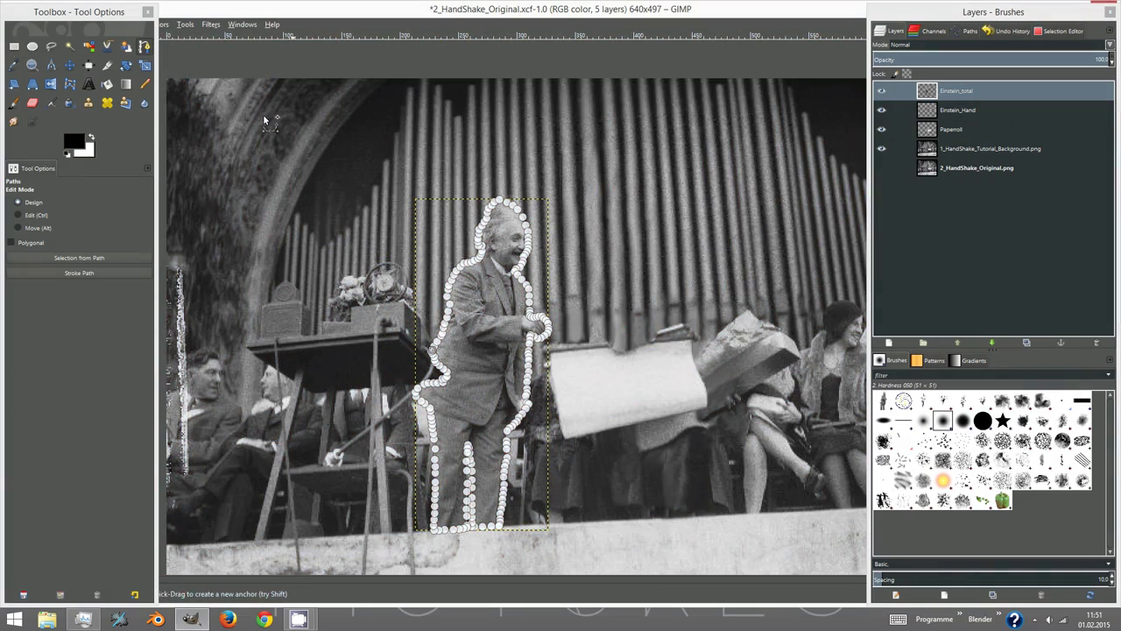
{"action": "left_click", "coordinate": [13, 46]}
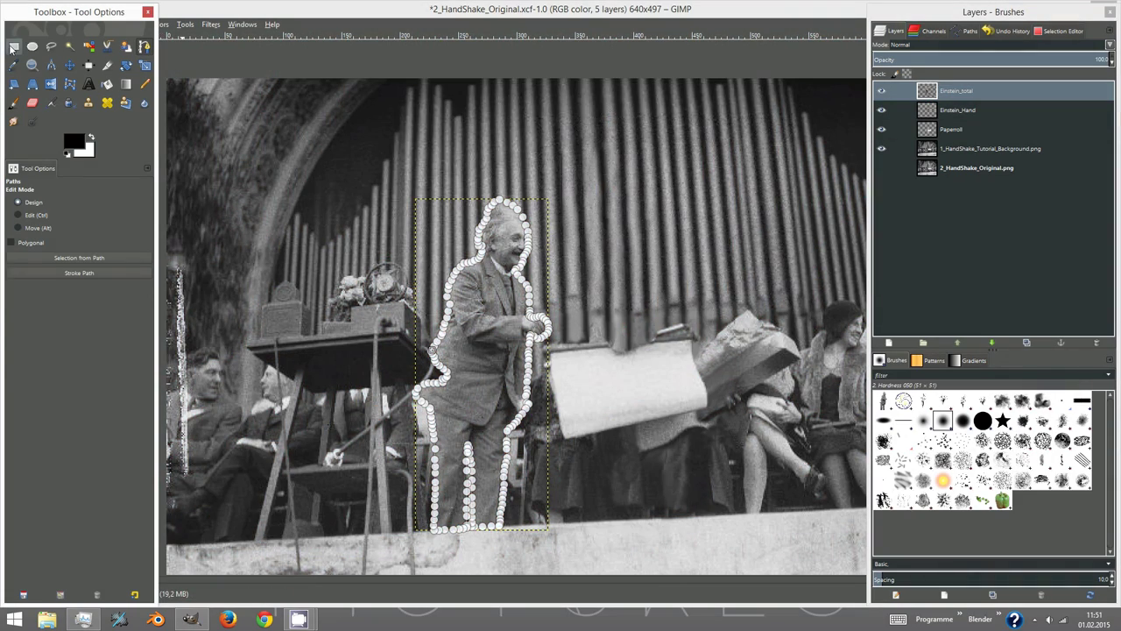
- Toggle the visibility of the Einstein_Hand, Paperroll and background layers to inspect the Einstein_total cut-out
{"action": "left_click", "coordinate": [881, 112]}
{"action": "left_click", "coordinate": [881, 130]}
{"action": "left_click", "coordinate": [882, 149]}
{"action": "left_click", "coordinate": [881, 149]}
{"action": "left_click", "coordinate": [882, 130]}
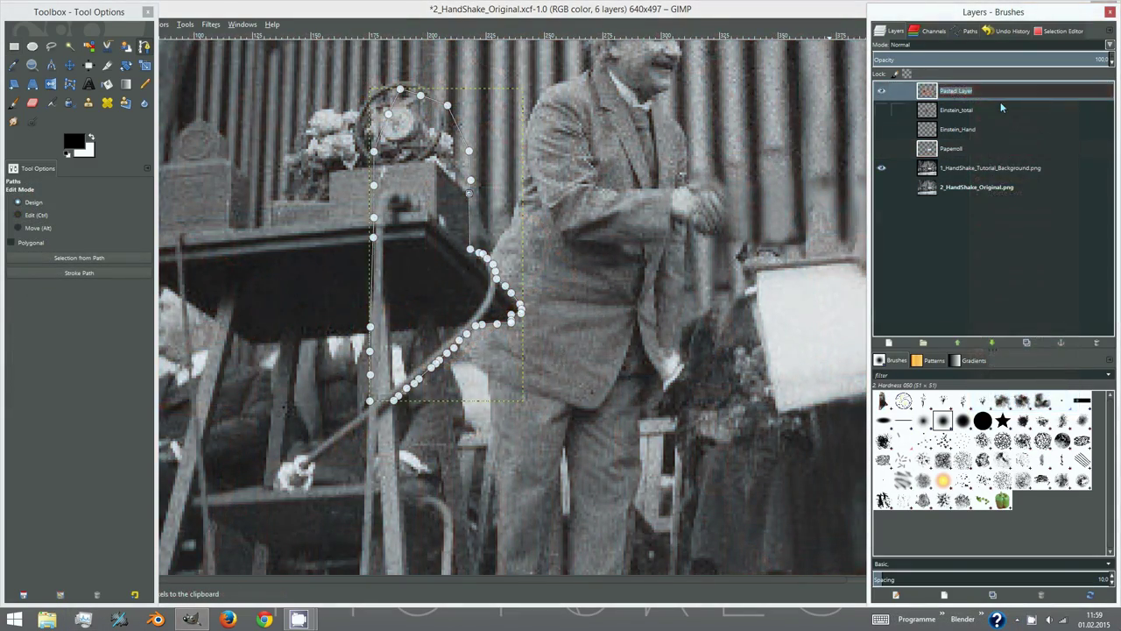
- Rename the pasted table cut-out layer Table and switch to the Rectangle Select tool
{"action": "double_click", "coordinate": [1000, 102]}
{"action": "type", "text": "Table"}
{"action": "key", "text": "Return"}
{"action": "key", "text": "r"}
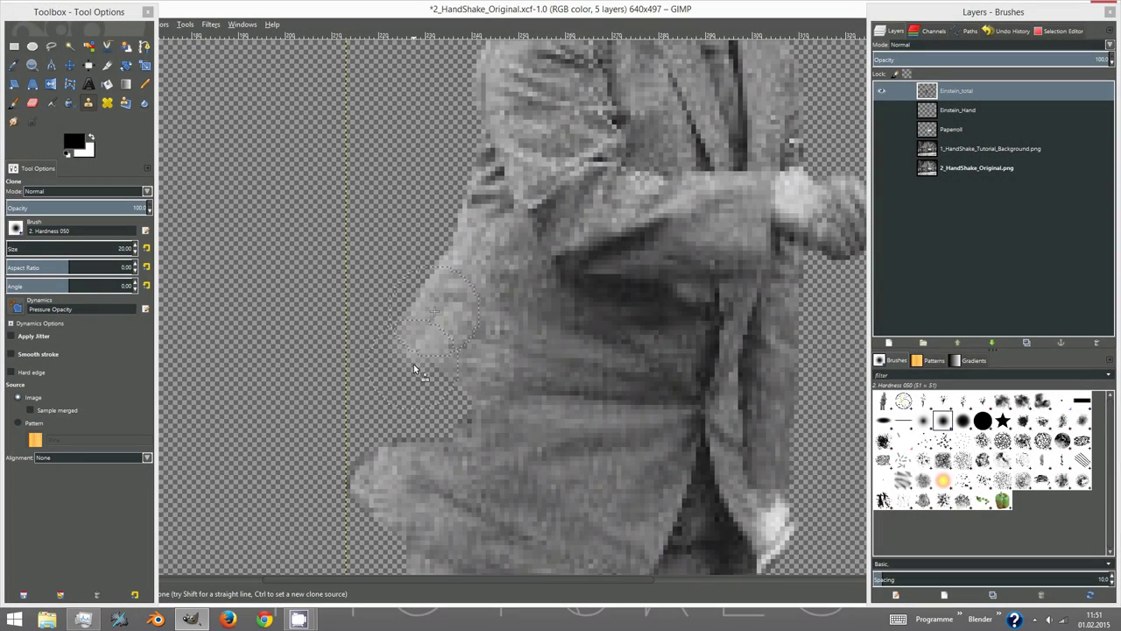
- Clone jacket texture into the gap along the back edge of Einstein's coat on the Einstein_total layer, and switch to the Eraser
{"action": "left_click_drag", "start_coordinate": [413, 366], "coordinate": [393, 399]}
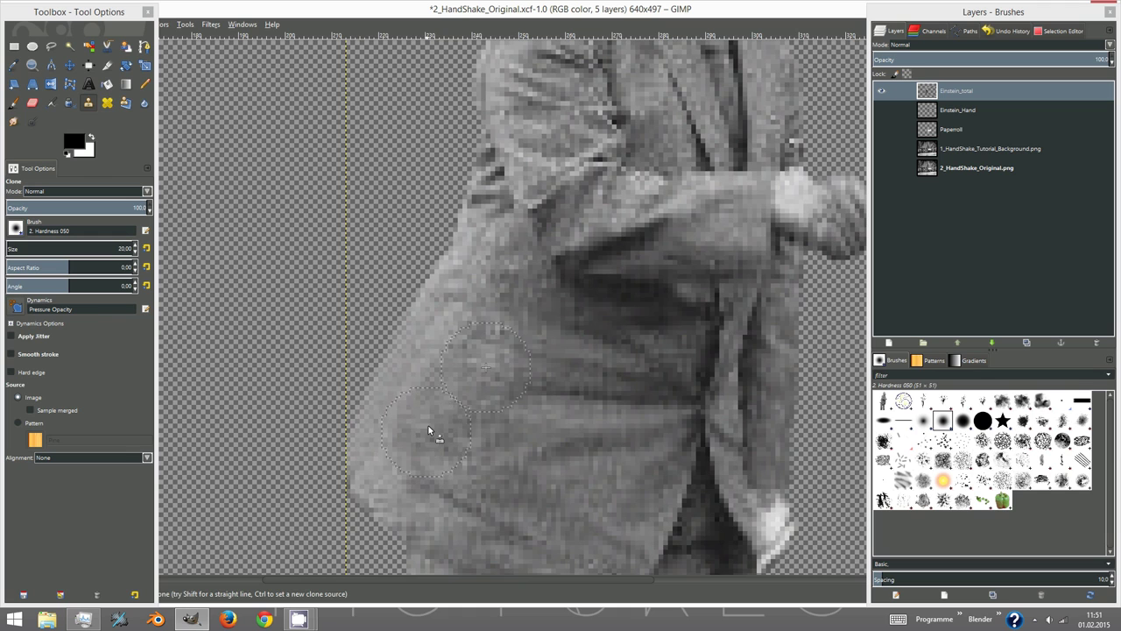
{"action": "scroll", "coordinate": [447, 441], "scroll_direction": "down", "scroll_amount": 4, "text": "ctrl"}
{"action": "scroll", "coordinate": [407, 341], "scroll_direction": "up", "scroll_amount": 4, "text": "ctrl"}
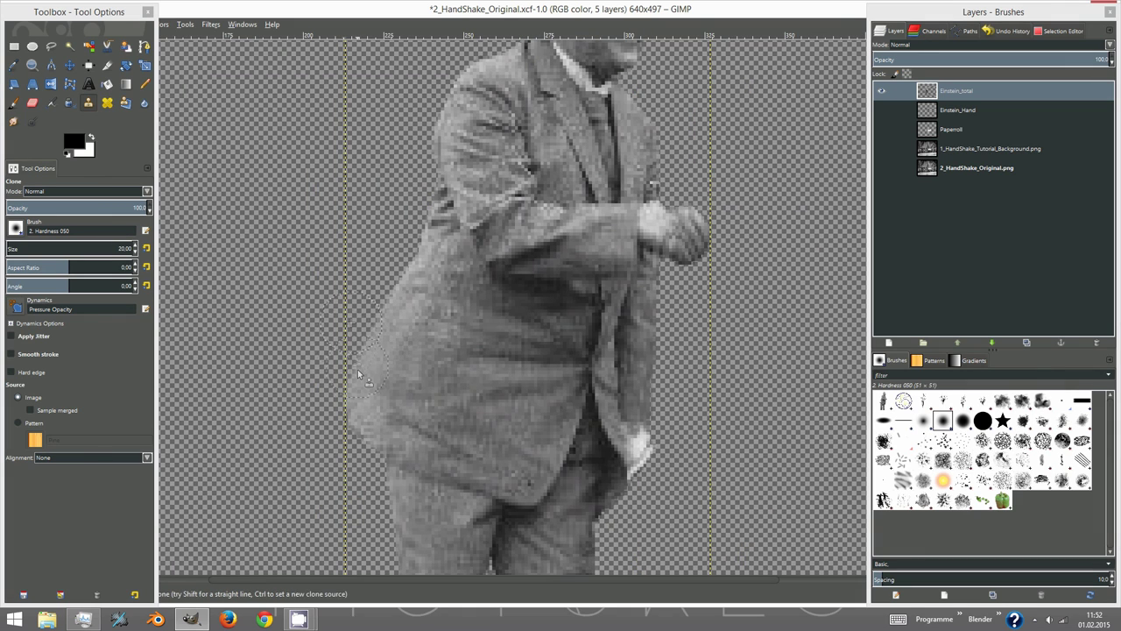
{"action": "left_click", "coordinate": [416, 326], "text": "ctrl"}
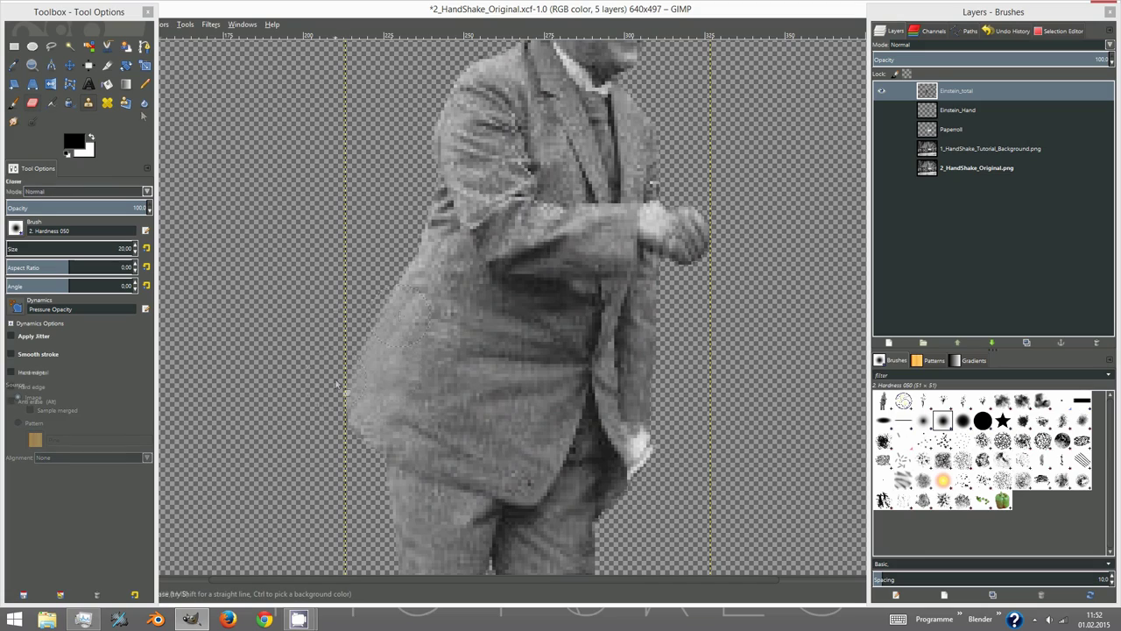
{"action": "key", "text": "shift+e"}
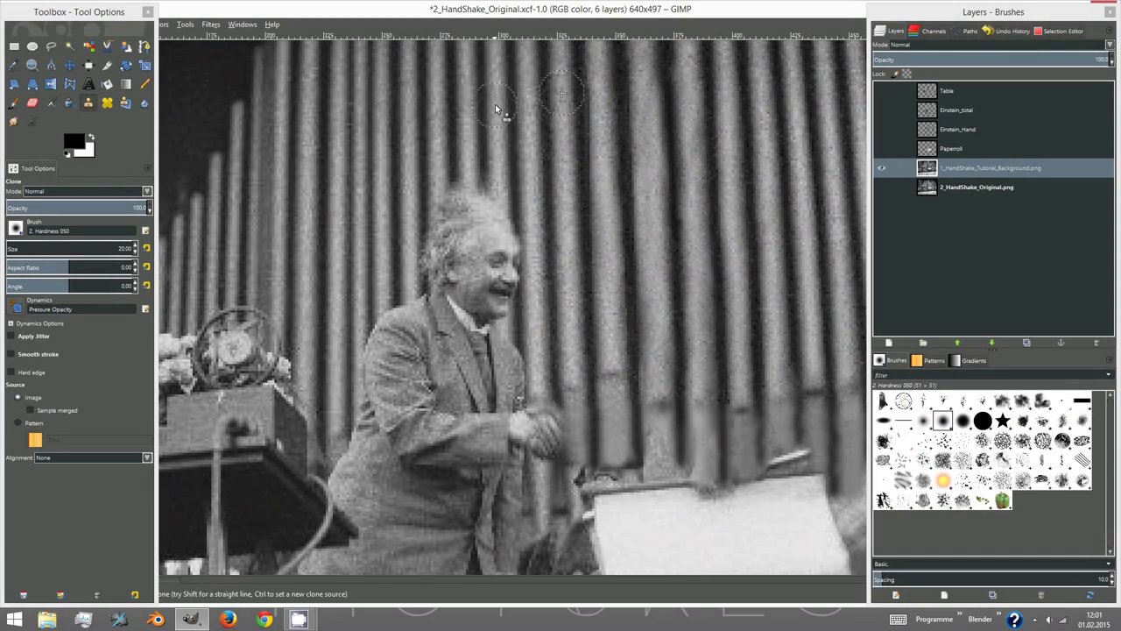
- On the 1_HandShake_Tutorial_Background.png layer, clone the organ pipes over Einstein's head and upper body
{"action": "left_click", "coordinate": [498, 171]}
{"action": "left_click", "coordinate": [500, 353], "text": "shift"}
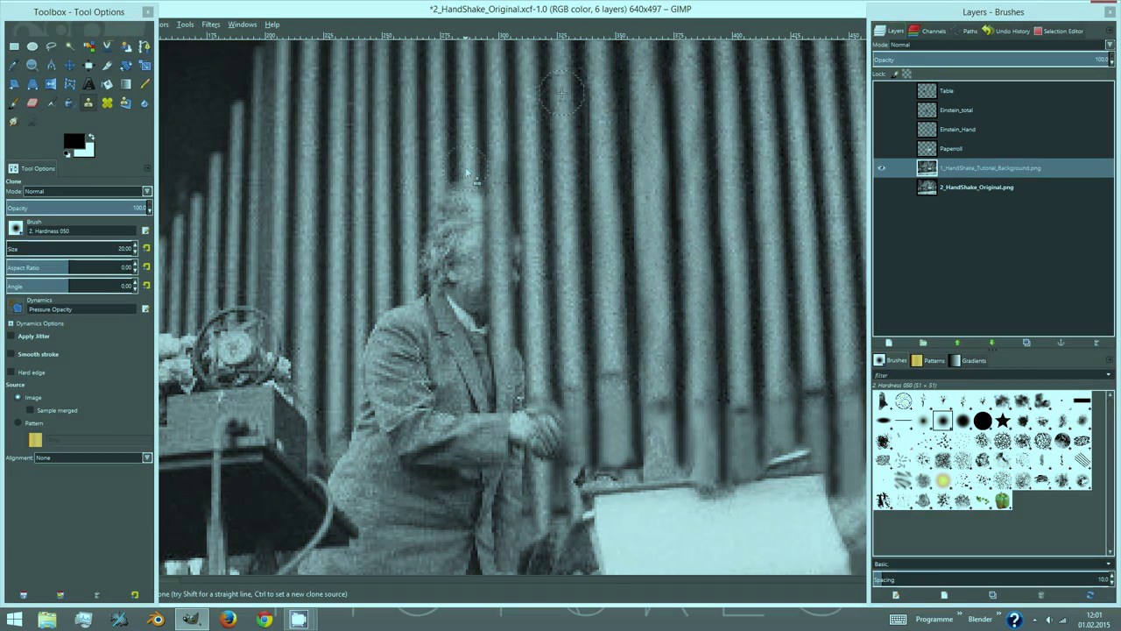
{"action": "left_click", "coordinate": [470, 180]}
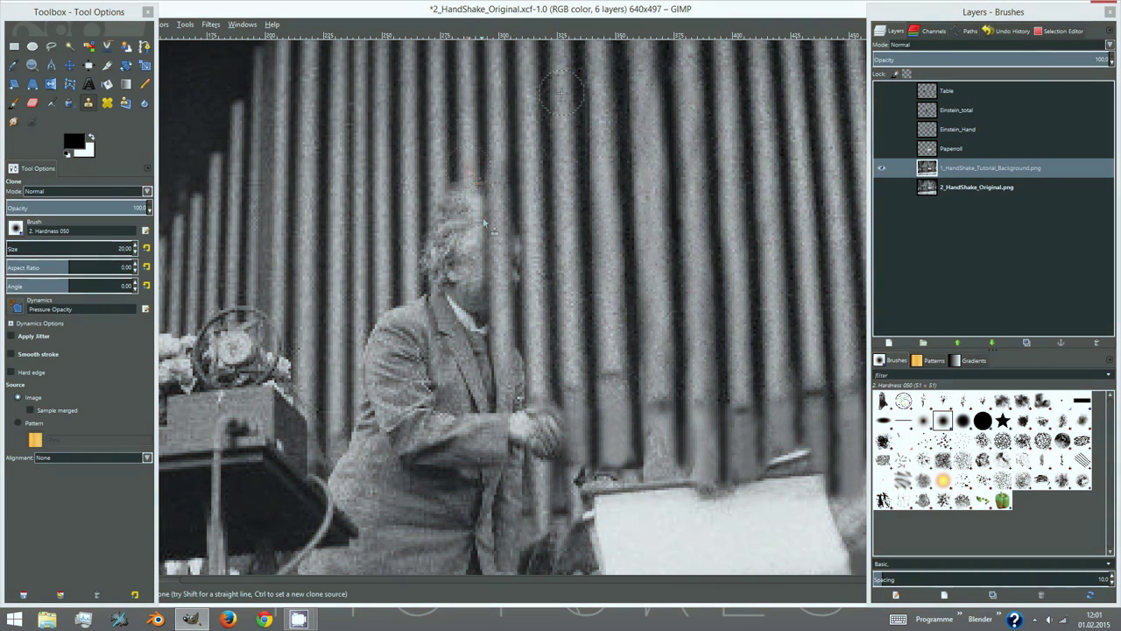
{"action": "left_click", "coordinate": [470, 344], "text": "shift"}
{"action": "left_click", "coordinate": [480, 144], "text": "ctrl"}
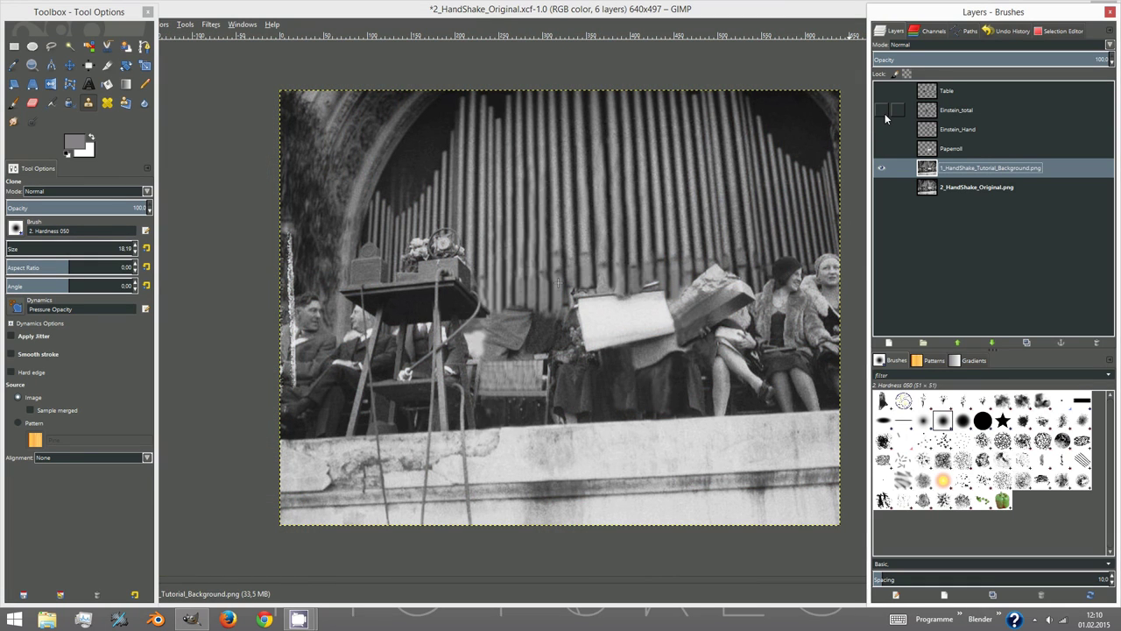
{"action": "left_click", "coordinate": [883, 112]}
- Show the Einstein_total and Table layers over the cleaned background and save the image
{"action": "left_click", "coordinate": [882, 91]}
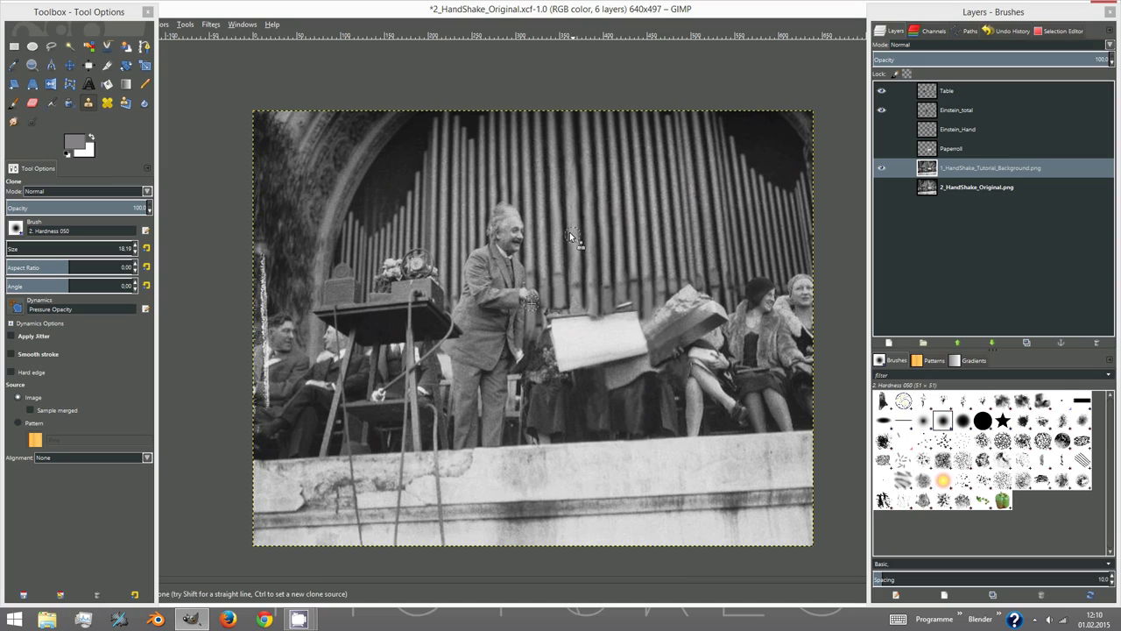
{"action": "key", "text": "ctrl+s"}
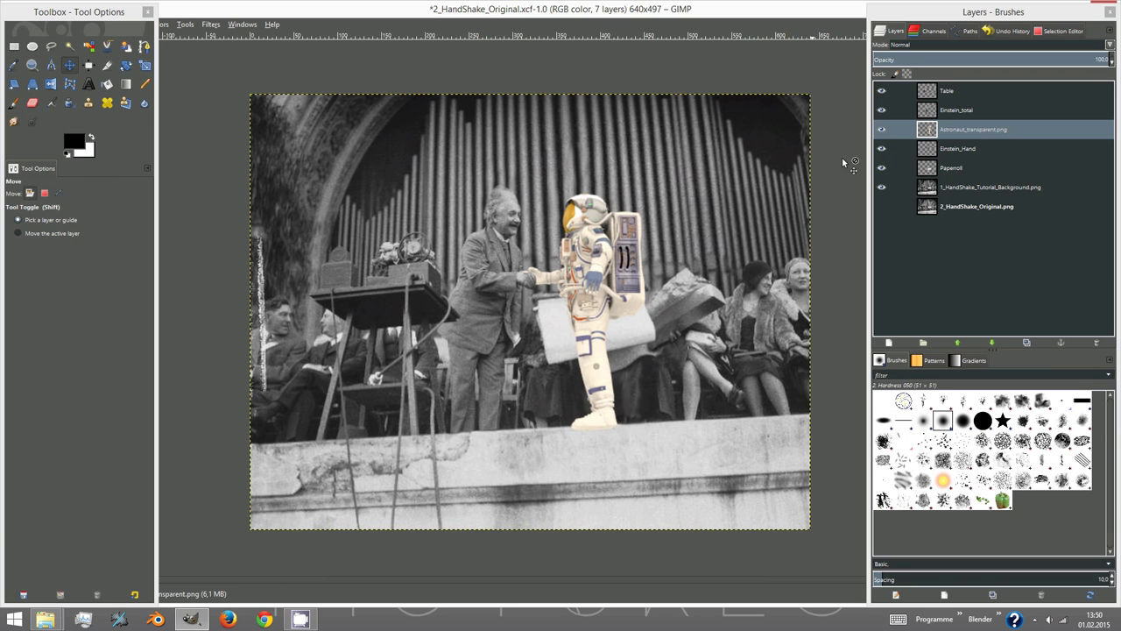
- Check the Astronaut_transparent.png layer by toggling its visibility, and move the astronaut slightly closer to Einstein for the handshake
{"action": "left_click", "coordinate": [882, 129]}
{"action": "left_click", "coordinate": [881, 128]}
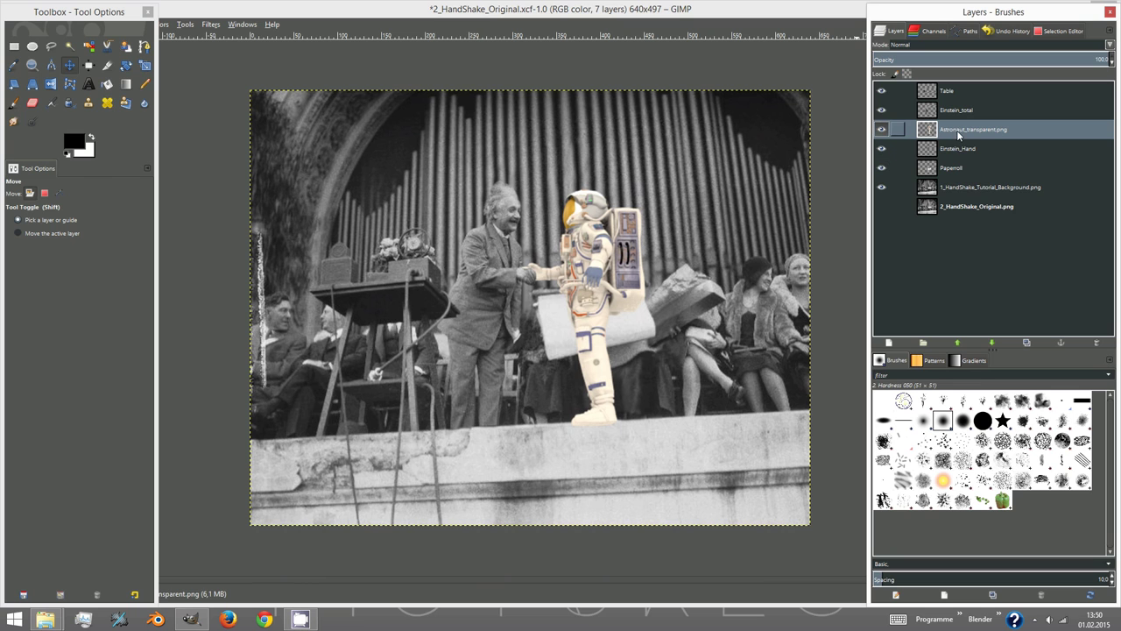
{"action": "left_click_drag", "start_coordinate": [604, 272], "coordinate": [597, 272]}
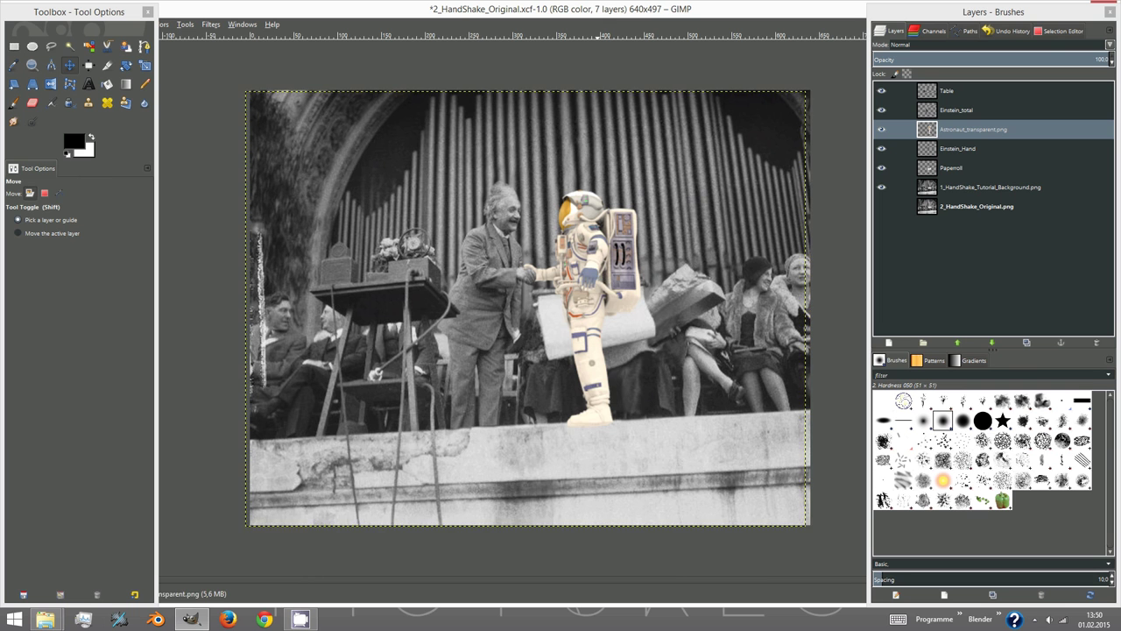
{"action": "scroll", "coordinate": [556, 276], "scroll_direction": "up", "scroll_amount": 3, "text": "ctrl"}
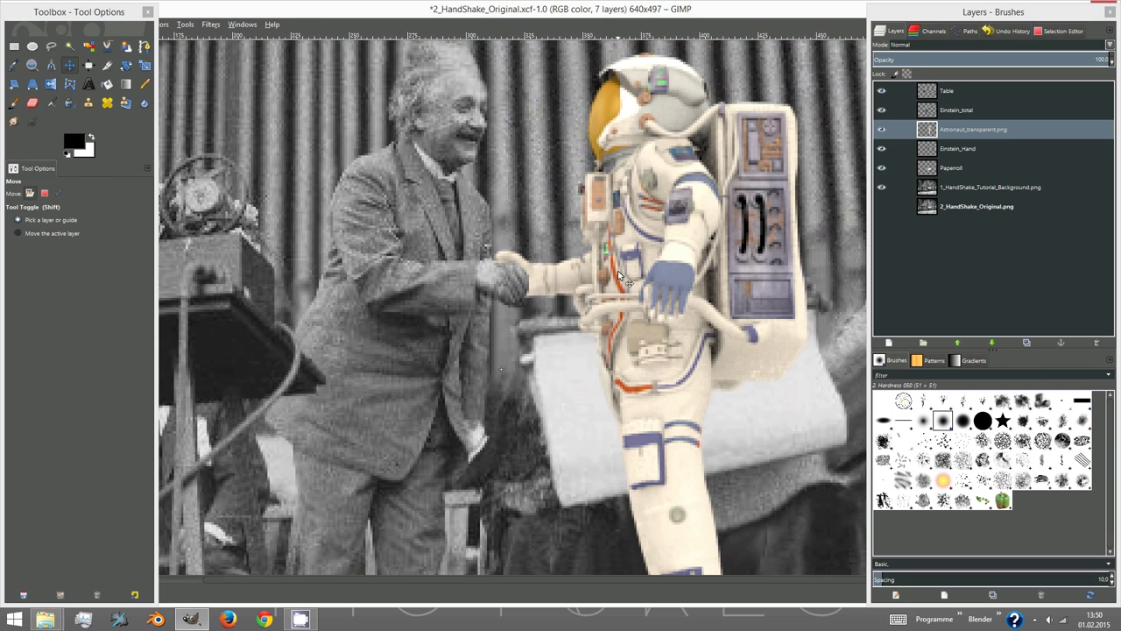
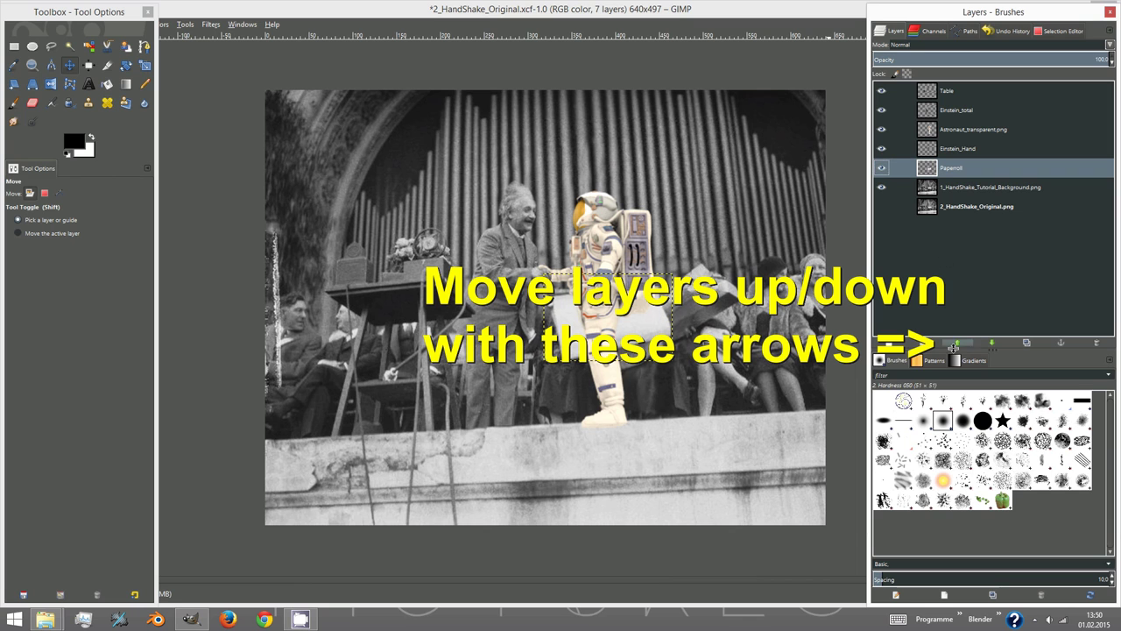
- Raise the Paperroll layer above the Astronaut_transparent.png layer so the paper overlaps the astronaut
{"action": "double_click", "coordinate": [964, 348]}
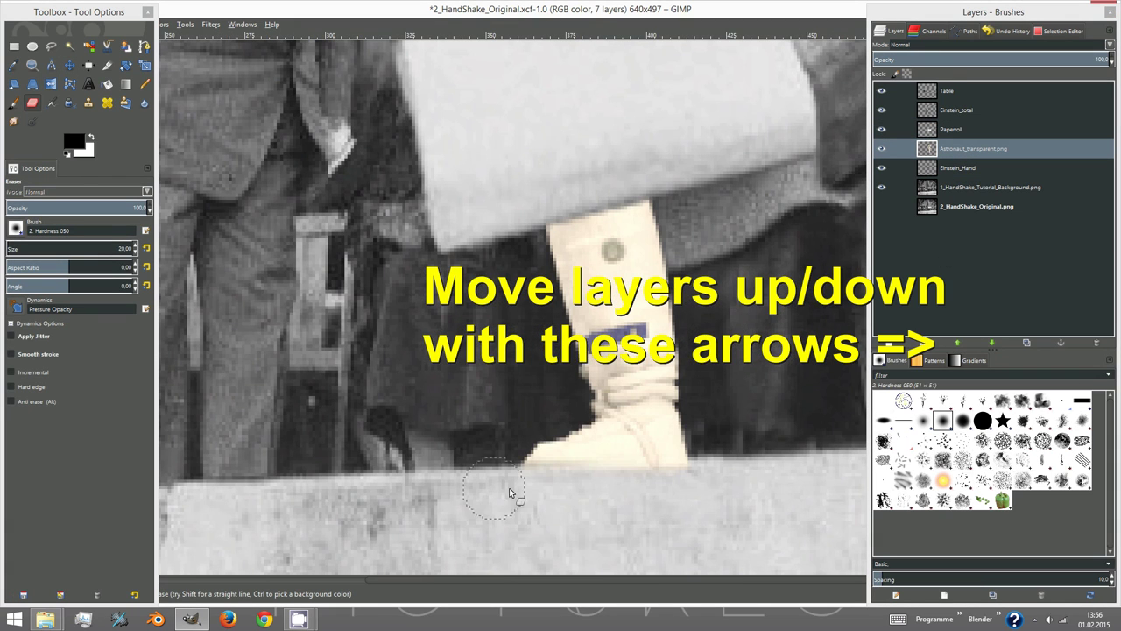
{"action": "mouse_move", "coordinate": [514, 490]}
{"action": "left_mouse_down"}
{"action": "mouse_move", "coordinate": [689, 484]}
{"action": "mouse_move", "coordinate": [592, 483]}
{"action": "left_mouse_up"}
{"action": "key", "text": "1"}
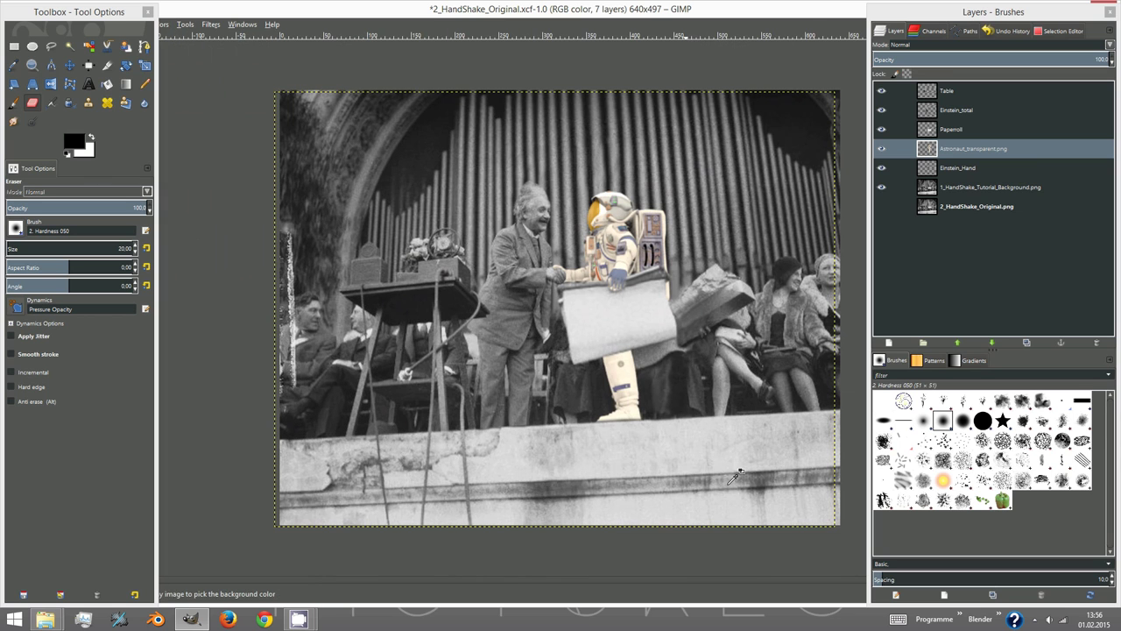
{"action": "scroll", "coordinate": [645, 430], "scroll_direction": "up", "scroll_amount": 4, "text": "ctrl"}
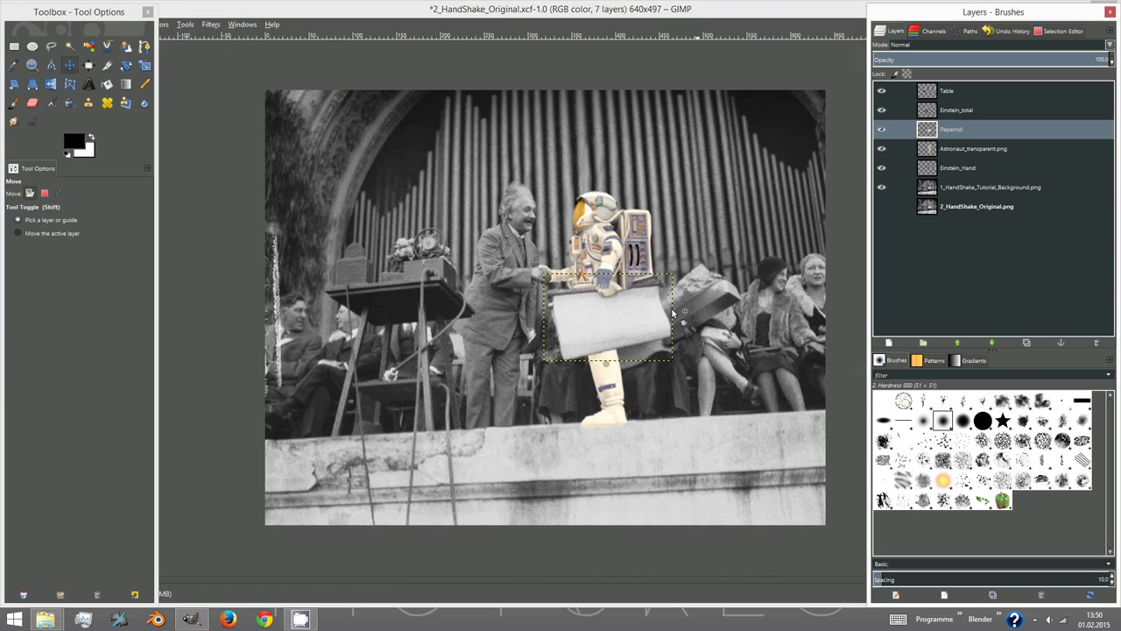
- Nudge the paper roll up and toward Einstein, and scale it slightly taller so it meets the astronaut's lowered hand
{"action": "left_click_drag", "start_coordinate": [624, 312], "coordinate": [612, 303]}
{"action": "left_click", "coordinate": [51, 84]}
{"action": "left_click", "coordinate": [631, 343]}
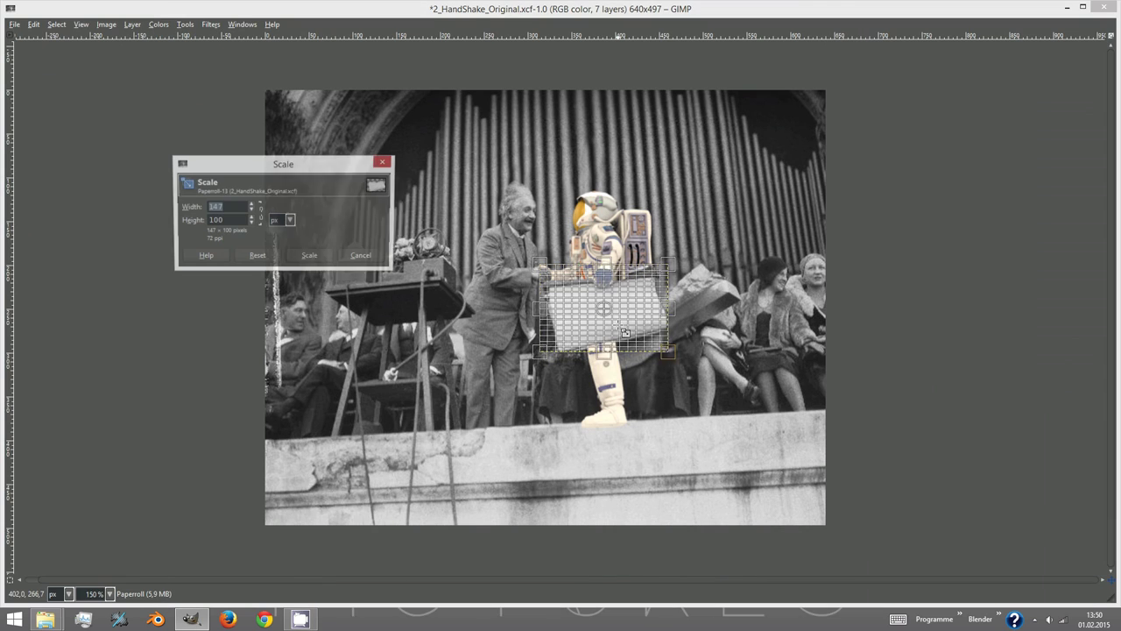
{"action": "left_click_drag", "start_coordinate": [631, 342], "coordinate": [671, 358]}
{"action": "key", "text": "Return"}
{"action": "scroll", "coordinate": [597, 304], "scroll_direction": "up", "scroll_amount": 2, "text": "ctrl"}
{"action": "key", "text": "Tab"}
{"action": "key", "text": "Return"}
{"action": "key", "text": "Tab"}
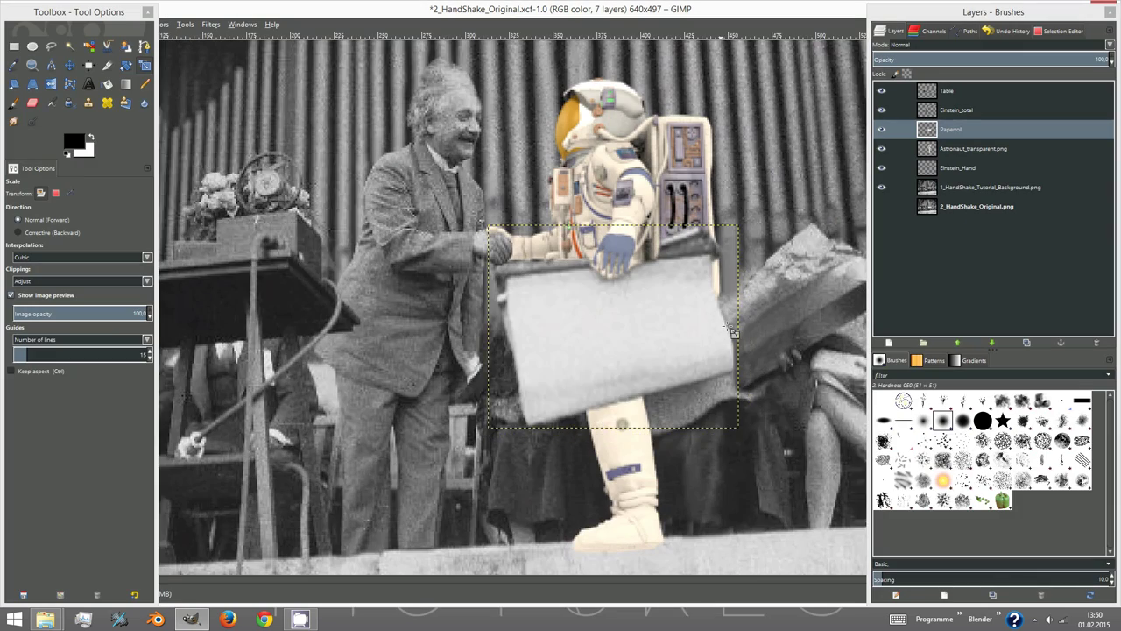
- On the Paperroll layer, clone the roll's dark upper edge into the gaps around the astronaut's lowered hand
{"action": "key", "text": "plus"}
{"action": "key", "text": "plus"}
{"action": "key", "text": "c"}
{"action": "key", "text": "plus"}
{"action": "key", "text": "plus"}
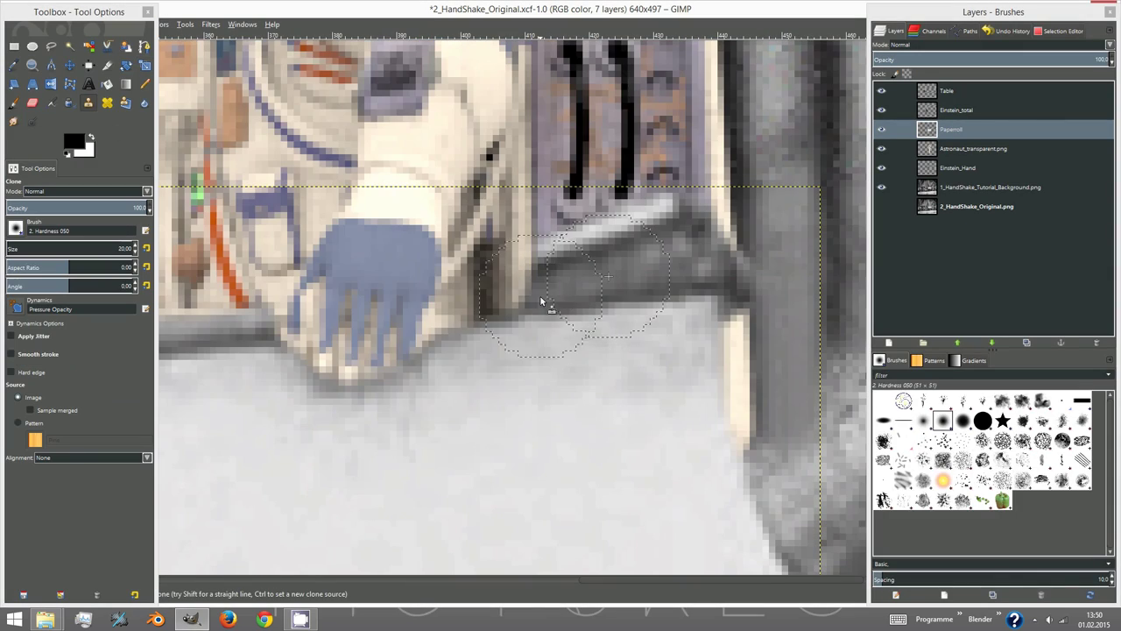
{"action": "left_click", "coordinate": [565, 246], "text": "ctrl"}
{"action": "scroll", "coordinate": [490, 288], "scroll_direction": "down", "scroll_amount": 3, "text": "ctrl"}
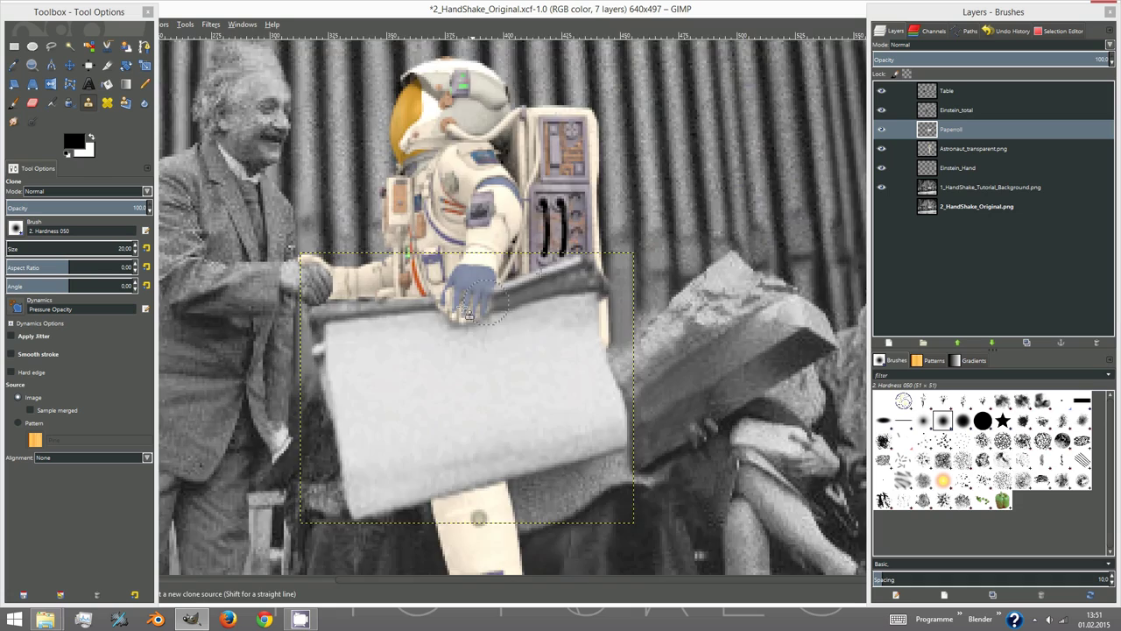
{"action": "scroll", "coordinate": [447, 284], "scroll_direction": "up", "scroll_amount": 4, "text": "ctrl"}
{"action": "left_click", "coordinate": [372, 283], "text": "ctrl"}
{"action": "left_click", "coordinate": [483, 294]}
{"action": "key", "text": "shift+ctrl+j"}
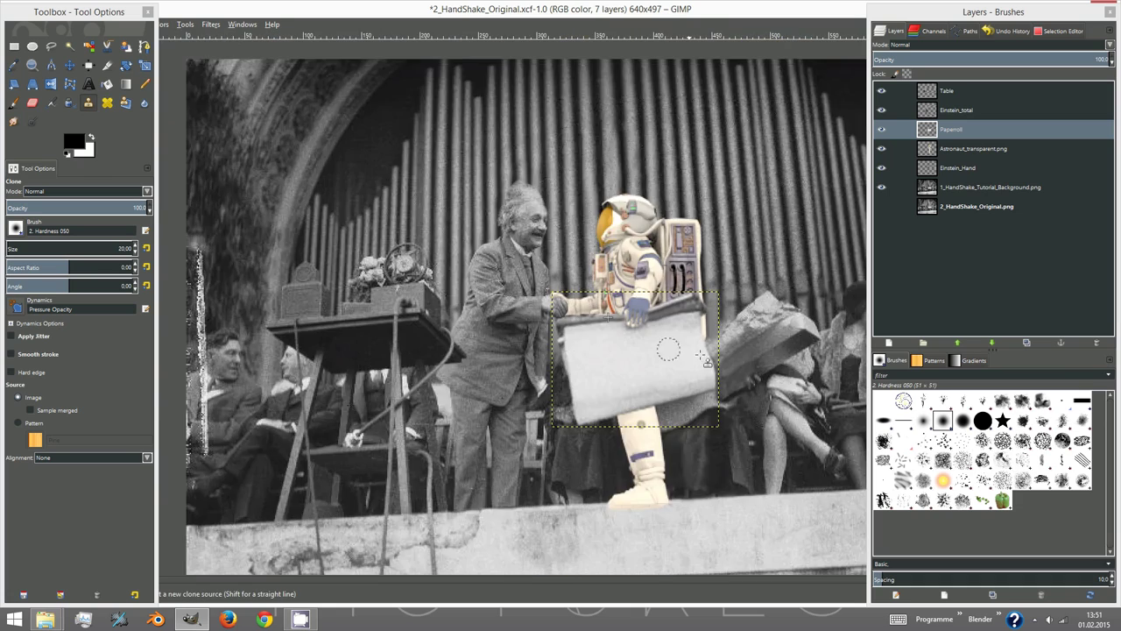
{"action": "scroll", "coordinate": [690, 292], "scroll_direction": "up", "scroll_amount": 5, "text": "ctrl"}
{"action": "key", "text": "shift+ctrl+j"}
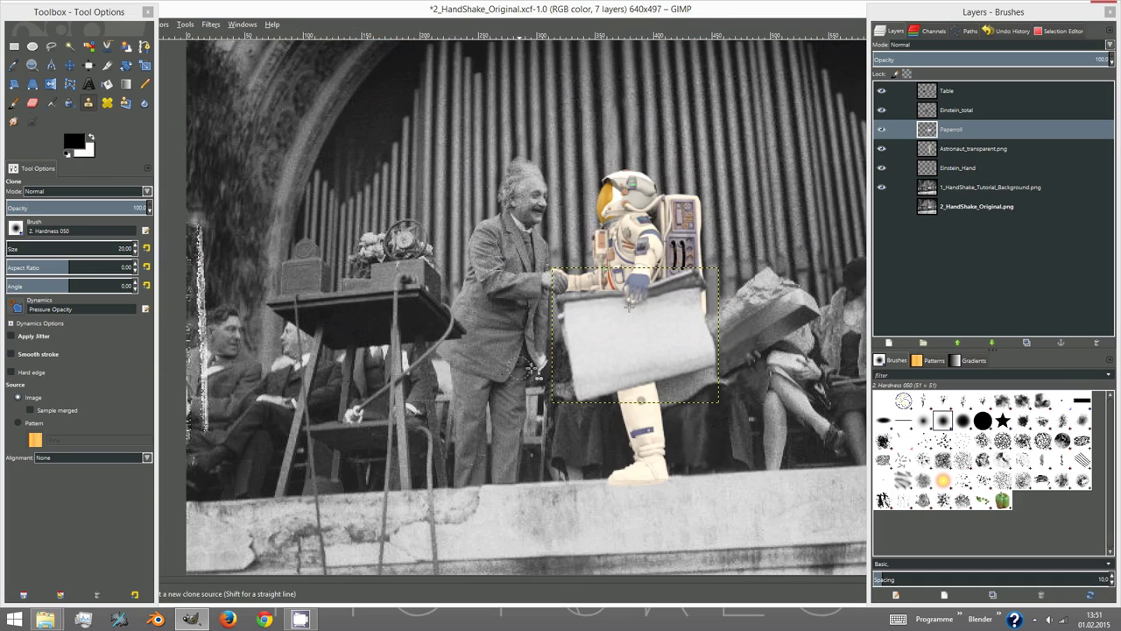
{"action": "key", "text": "shift+ctrl+j"}
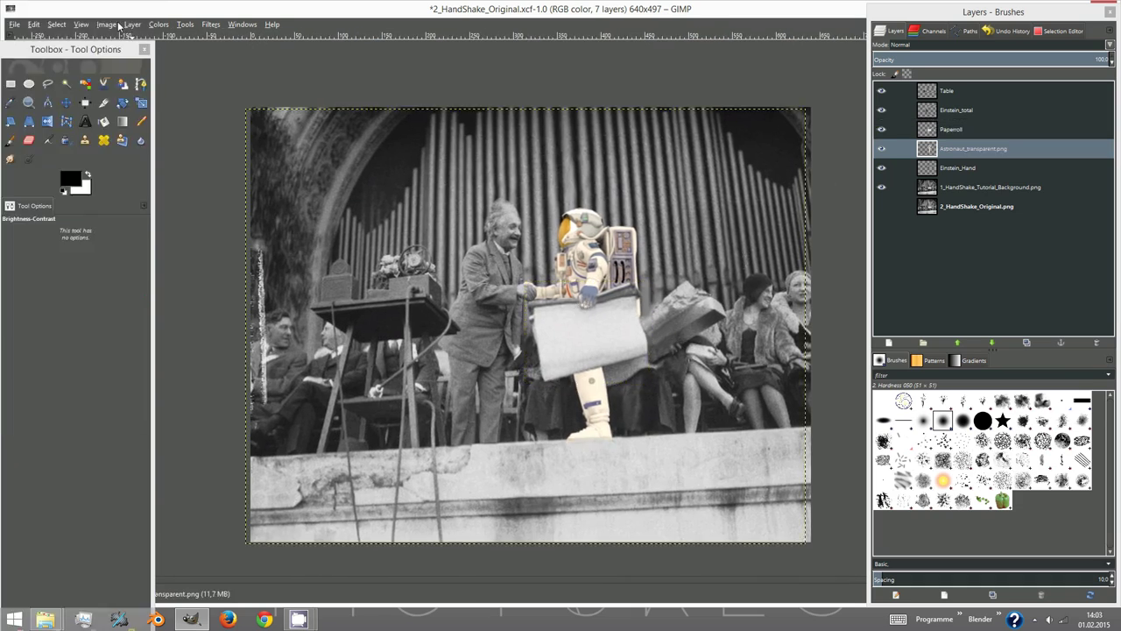
- Desaturate the Astronaut_transparent.png layer with the shade of gray based on Lightness
{"action": "left_click", "coordinate": [132, 24]}
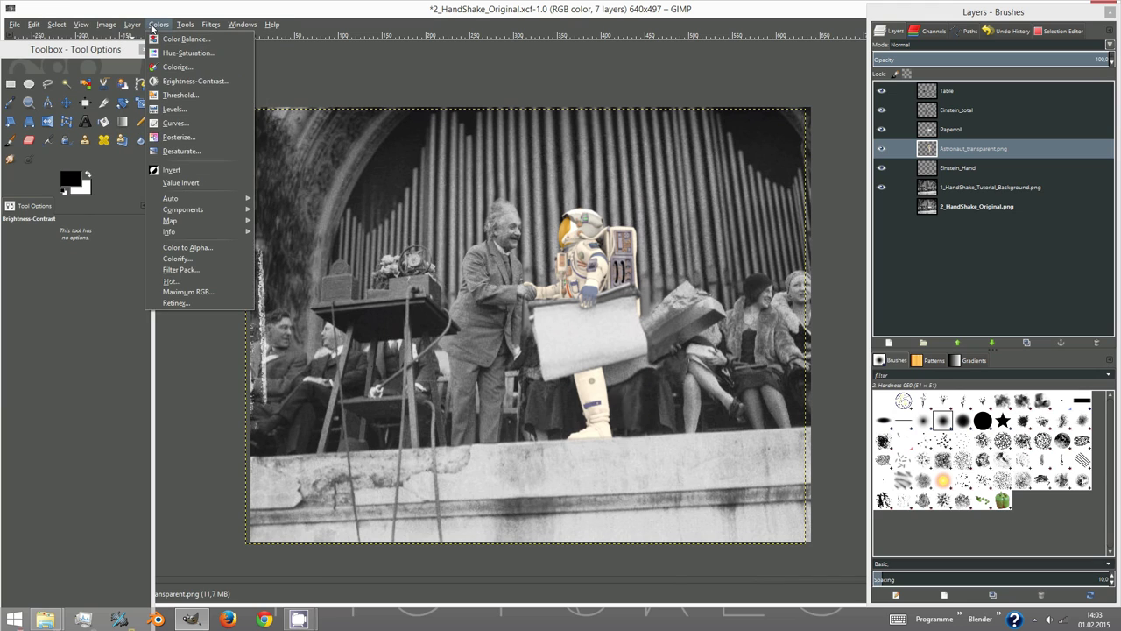
{"action": "left_click", "coordinate": [181, 151]}
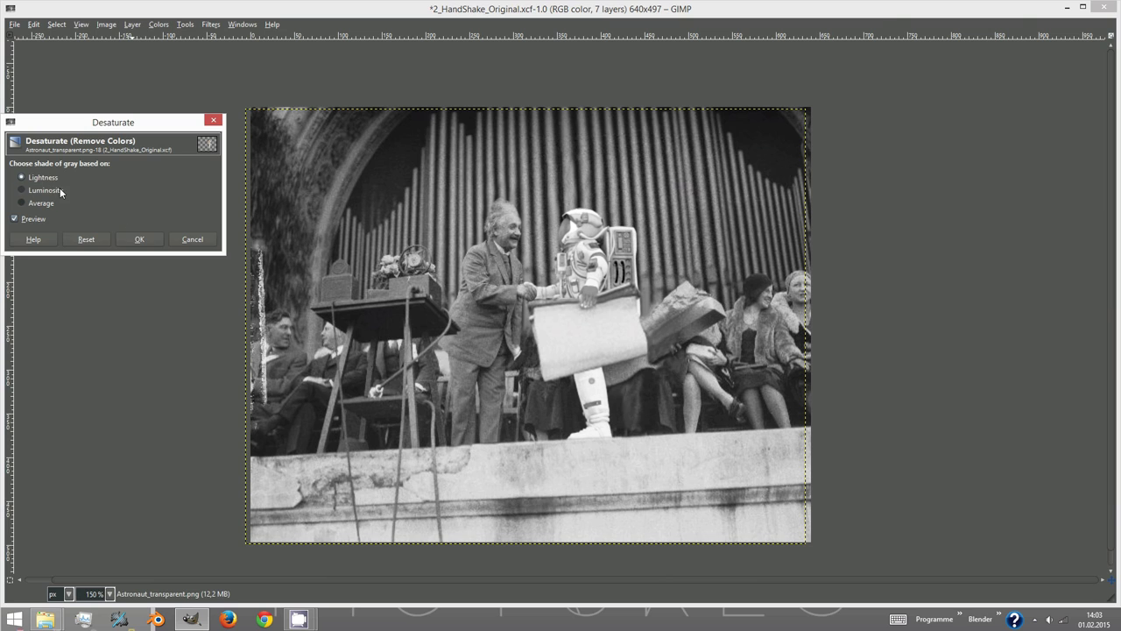
{"action": "left_click", "coordinate": [139, 239]}
- Apply a Gaussian Blur with a 1.3 px horizontal and vertical radius and the RLE method to the astronaut layer
{"action": "left_click", "coordinate": [210, 24]}
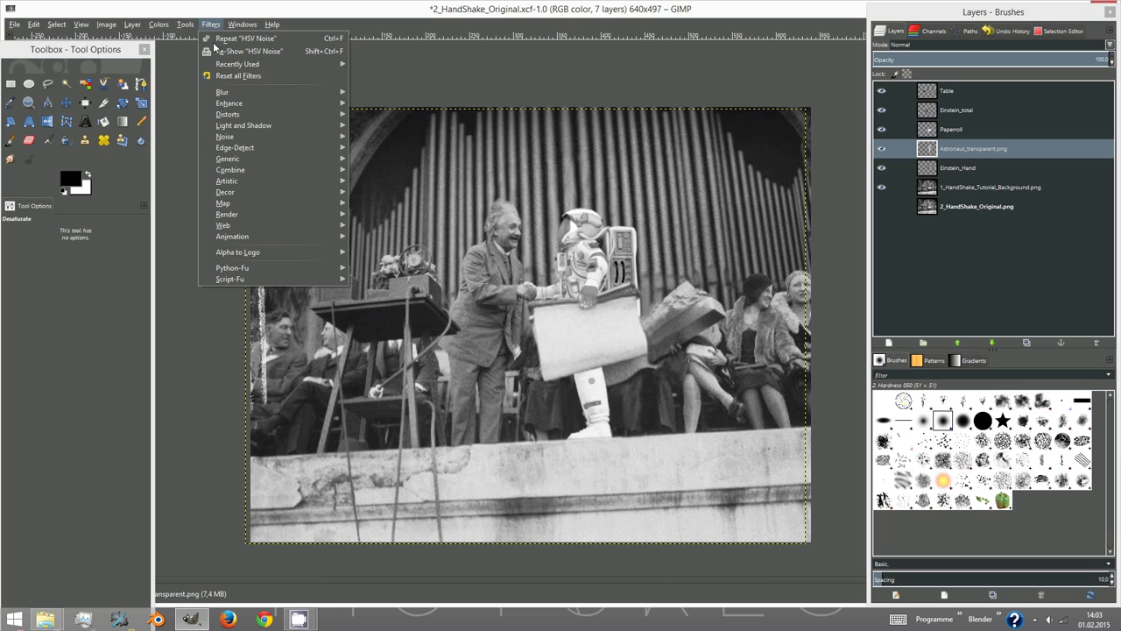
{"action": "mouse_move", "coordinate": [235, 140]}
{"action": "mouse_move", "coordinate": [294, 91]}
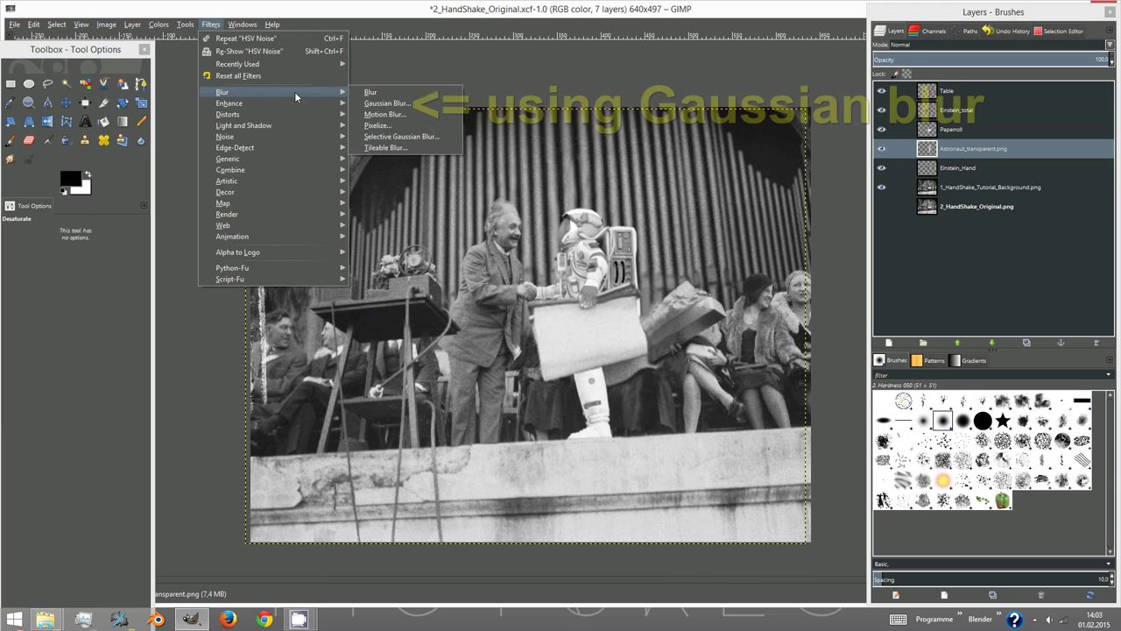
{"action": "left_click", "coordinate": [405, 103]}
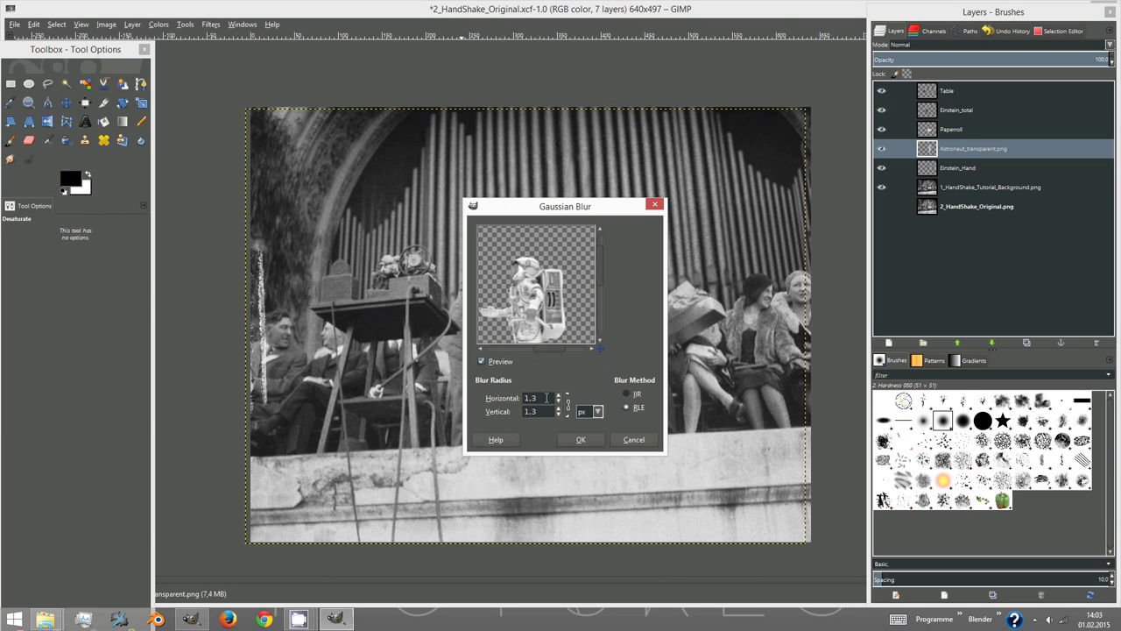
{"action": "left_click", "coordinate": [579, 438]}
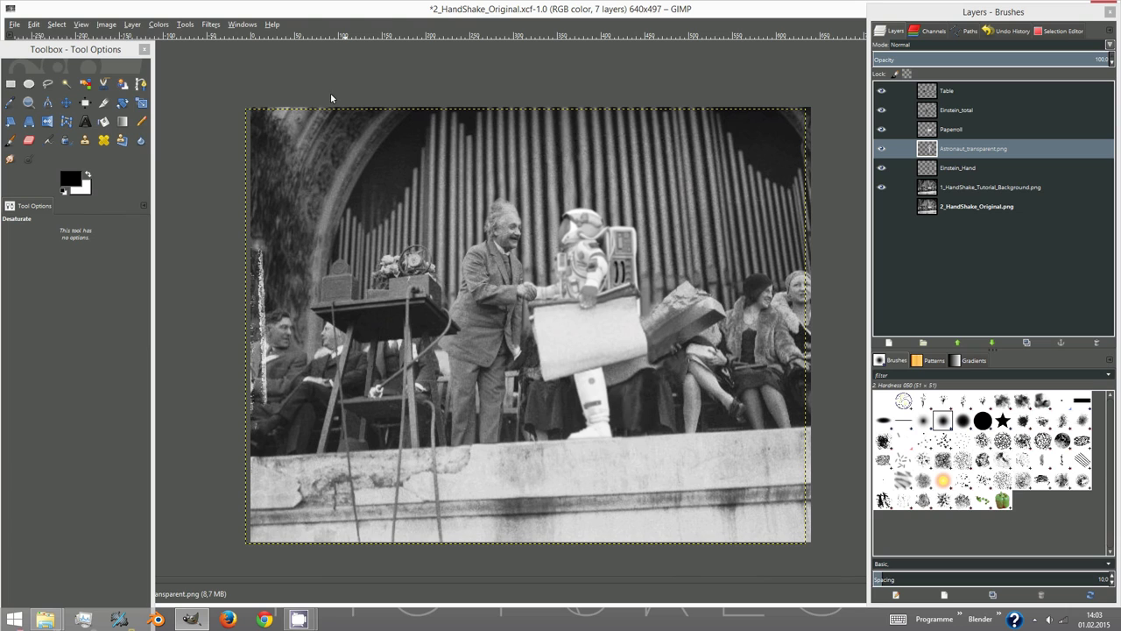
- Darken the astronaut layer with Brightness-Contrast, taking brightness slightly below -10 and setting contrast to 10
{"action": "key", "text": "Tab"}
{"action": "left_click", "coordinate": [158, 25]}
{"action": "left_click", "coordinate": [193, 81]}
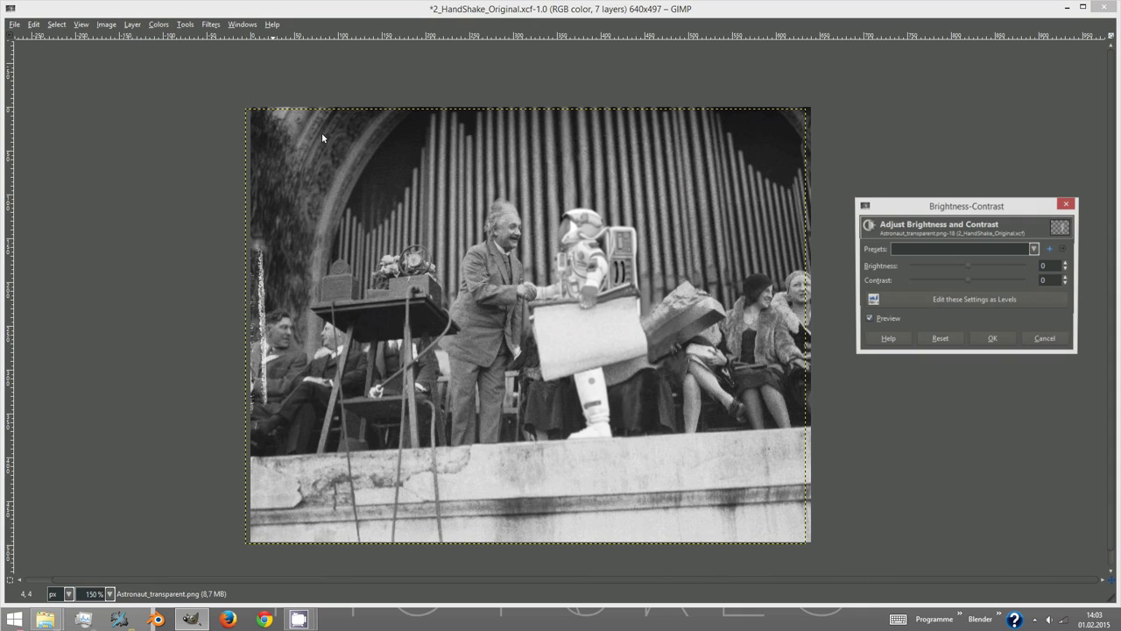
{"action": "left_click", "coordinate": [961, 267]}
{"action": "left_click", "coordinate": [973, 281]}
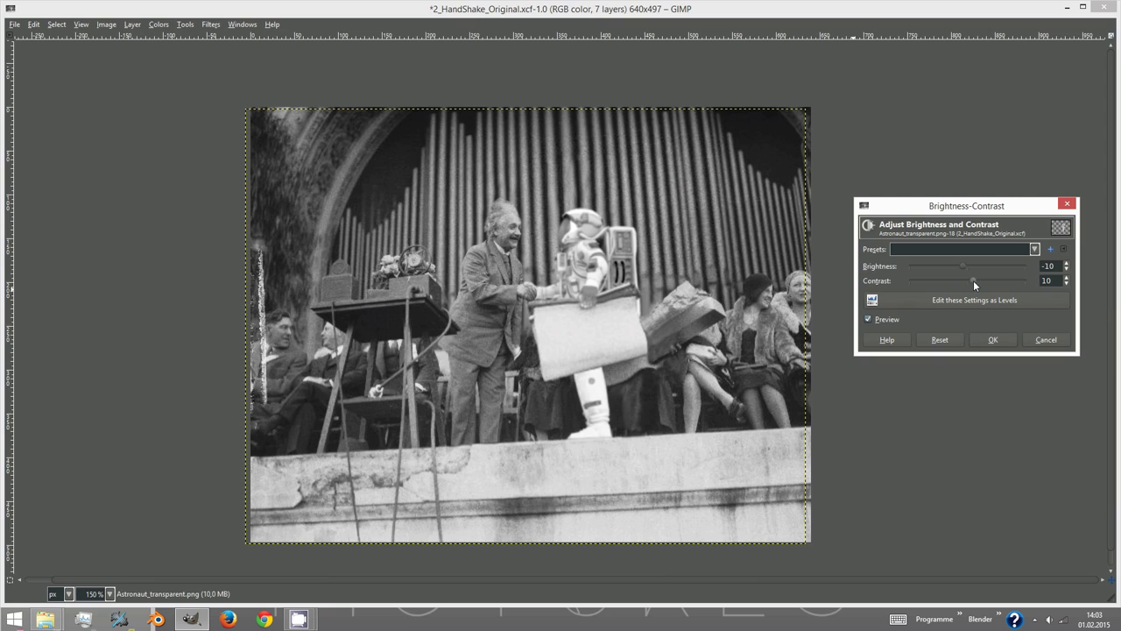
{"action": "left_click_drag", "start_coordinate": [964, 266], "coordinate": [957, 267]}
{"action": "left_click", "coordinate": [992, 340]}
- Apply HSV Noise to the astronaut layer with holdness 3, hue 40, saturation 71 and value 46
{"action": "left_click", "coordinate": [210, 25]}
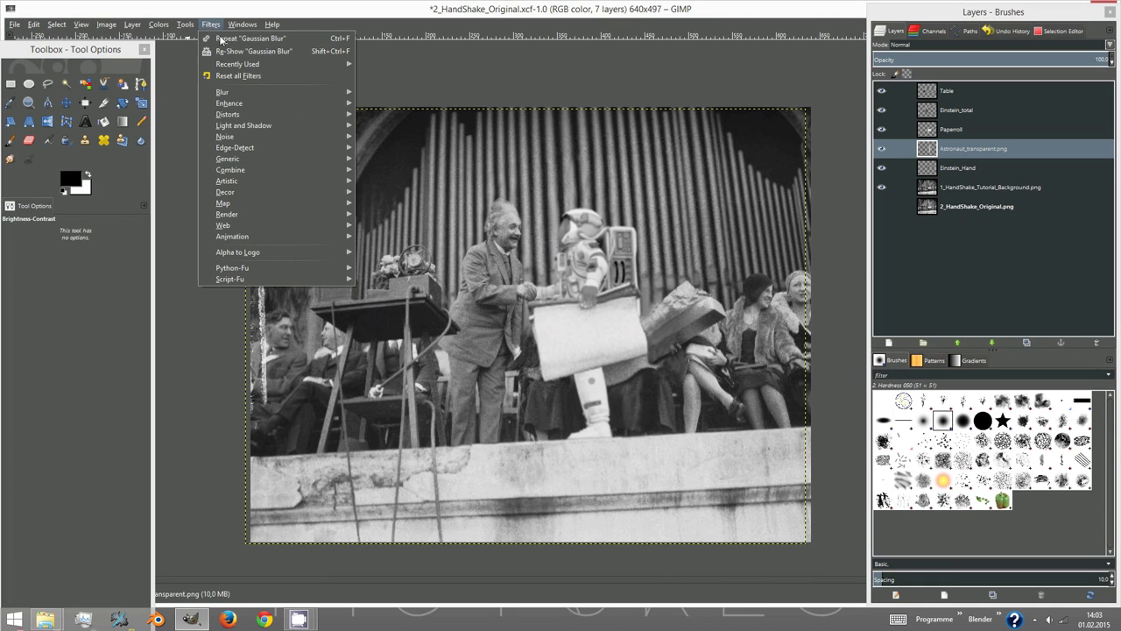
{"action": "mouse_move", "coordinate": [235, 107]}
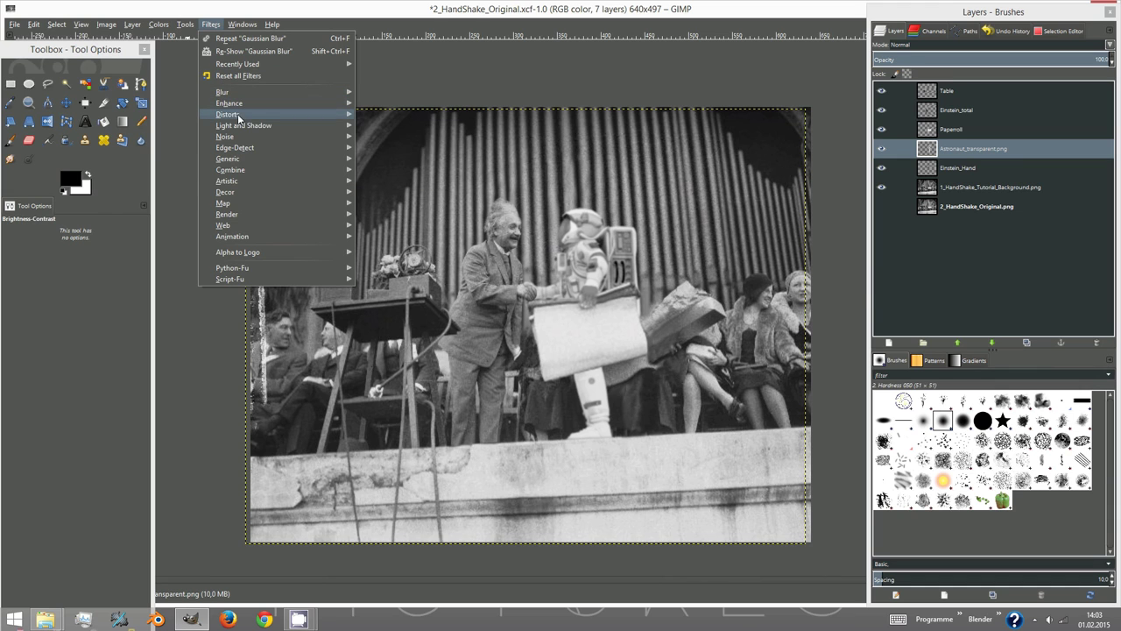
{"action": "mouse_move", "coordinate": [237, 133]}
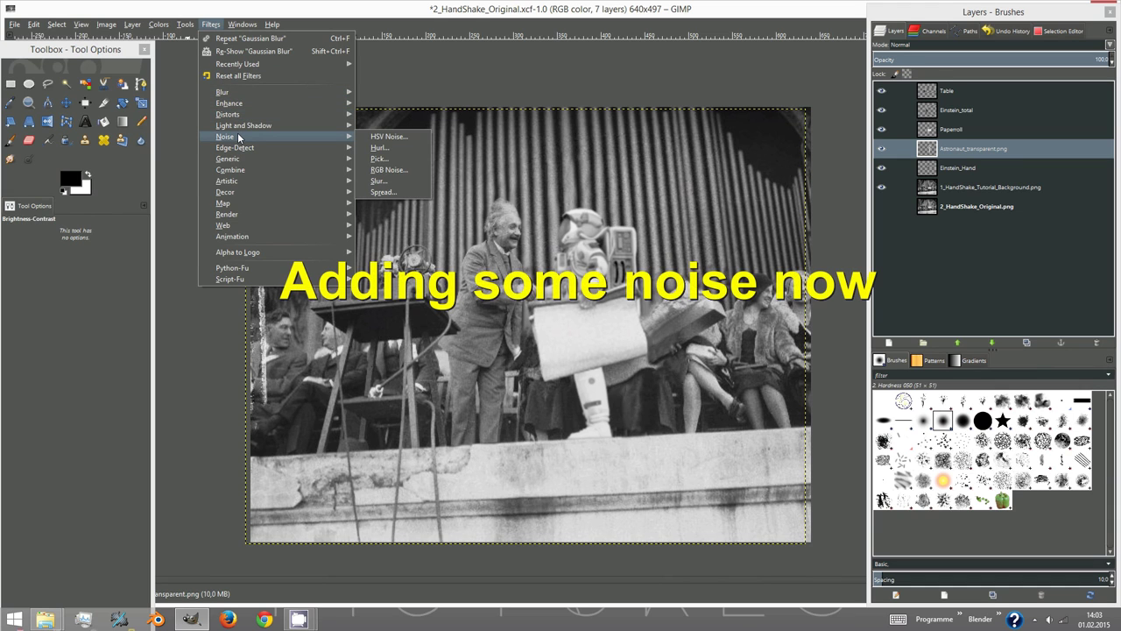
{"action": "left_click", "coordinate": [389, 136]}
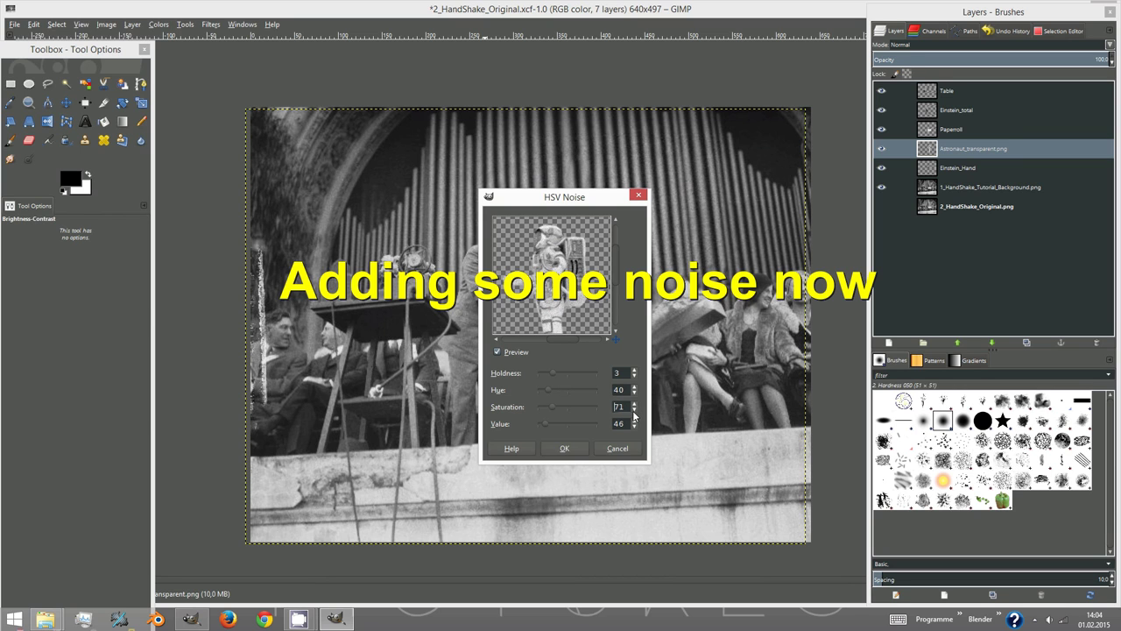
{"action": "left_click", "coordinate": [565, 448]}
{"action": "key", "text": "minus"}
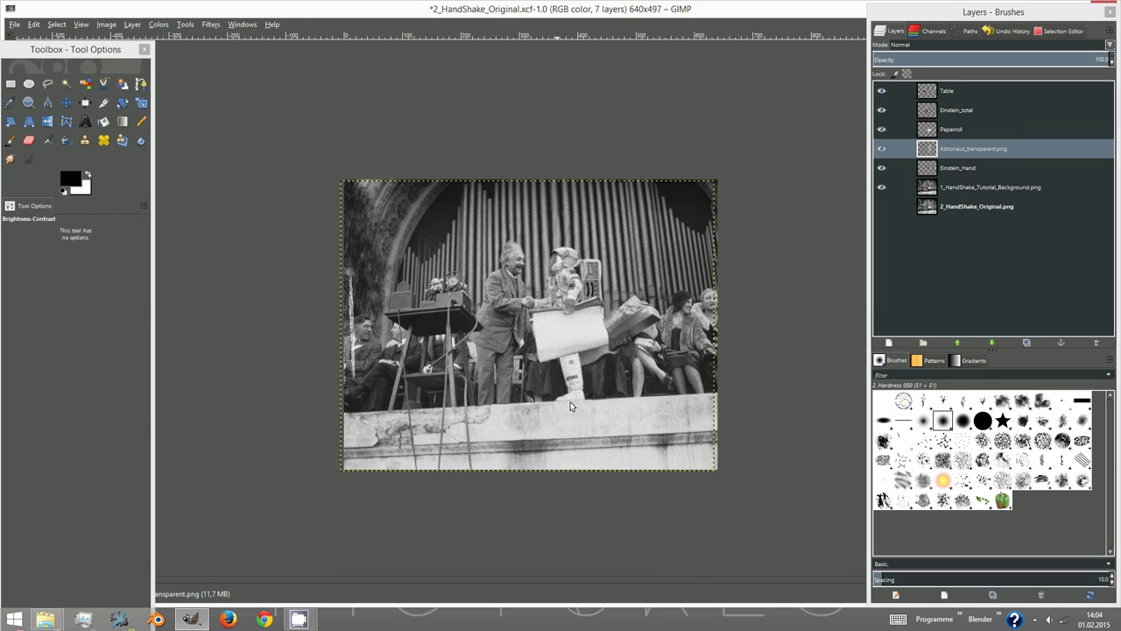
{"action": "key", "text": "1"}
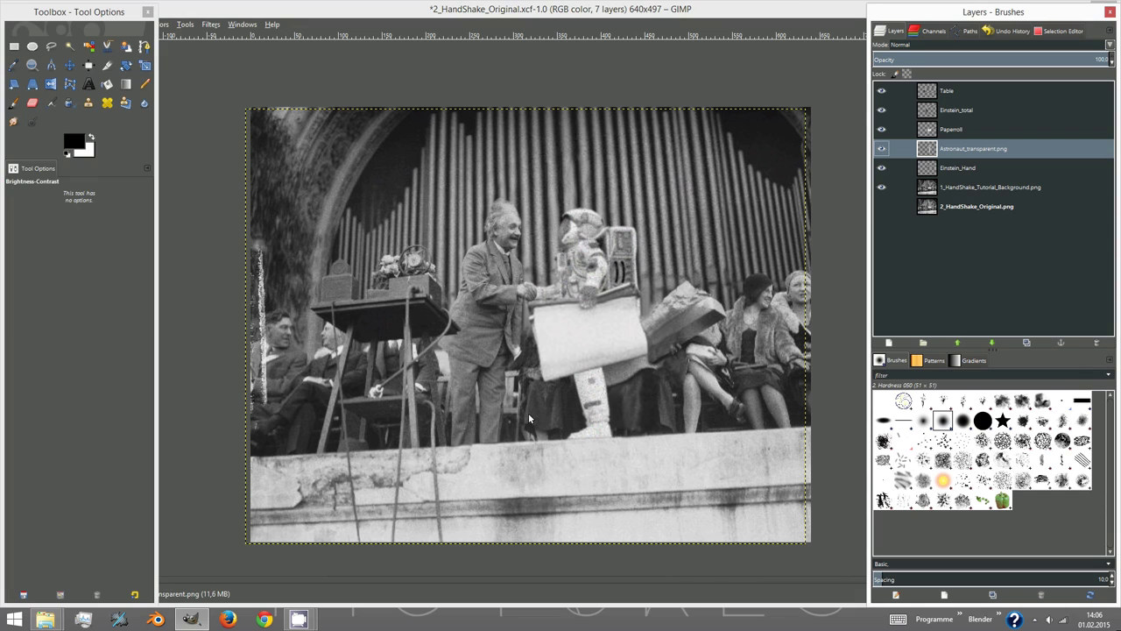
{"action": "scroll", "coordinate": [561, 329], "scroll_direction": "down", "scroll_amount": 1, "text": "ctrl"}
{"action": "scroll", "coordinate": [517, 303], "scroll_direction": "up", "scroll_amount": 1, "text": "ctrl"}
- Hide the 1_HandShake_Tutorial_Background.png and Table layers, leaving Einstein, the astronaut and the paper roll on transparency
{"action": "left_click", "coordinate": [881, 187]}
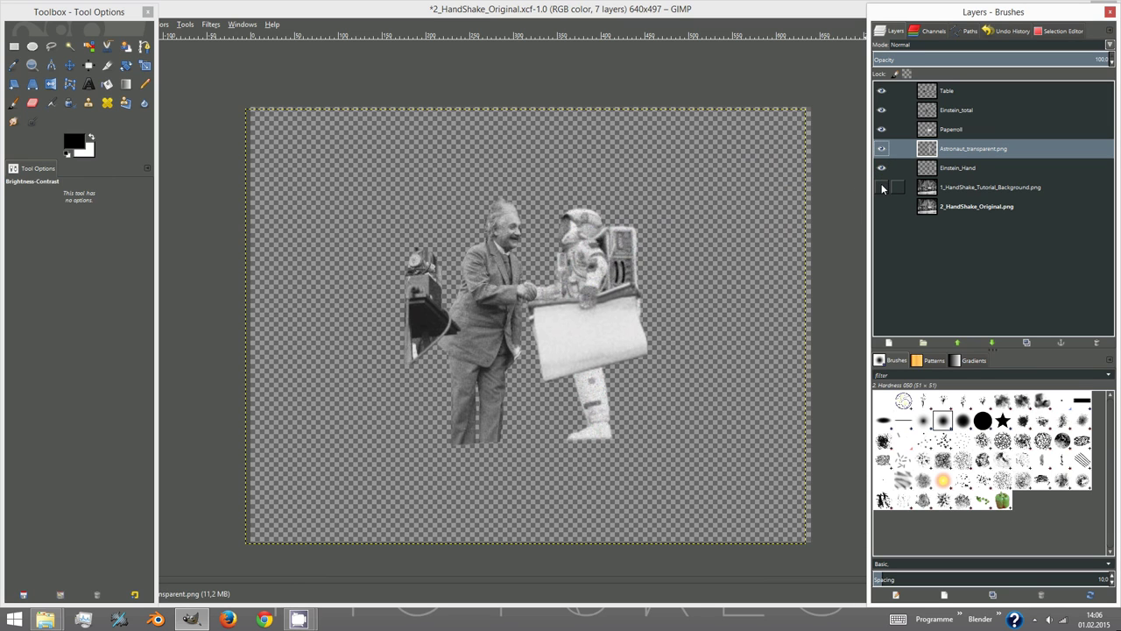
{"action": "left_click", "coordinate": [881, 91]}
{"action": "left_click", "coordinate": [881, 91]}
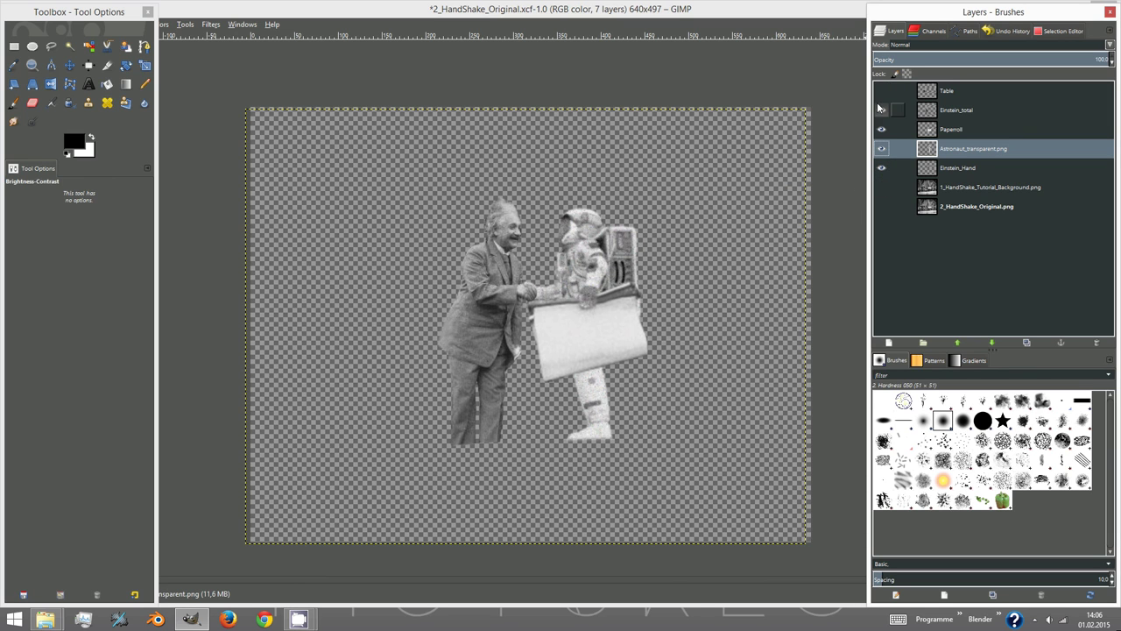
{"action": "left_click", "coordinate": [881, 187]}
{"action": "left_click", "coordinate": [881, 187]}
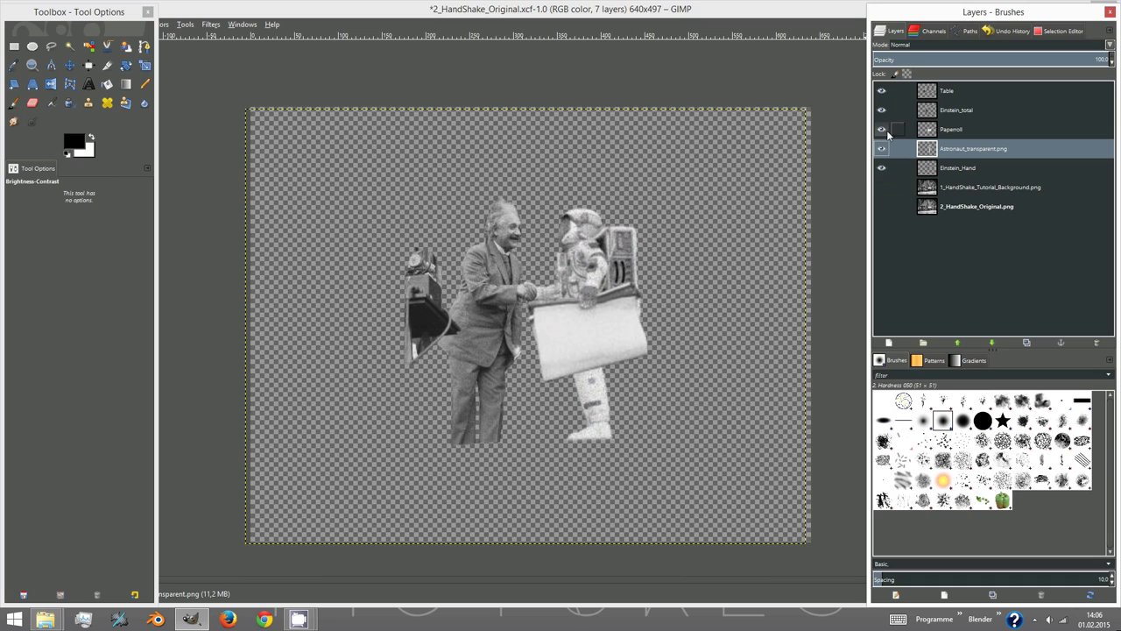
{"action": "left_click", "coordinate": [882, 92]}
- Export the visible layers as Einstein+Astronaut.png in the The_Handshake_Tutorial folder with compression level 9
{"action": "left_click", "coordinate": [14, 24]}
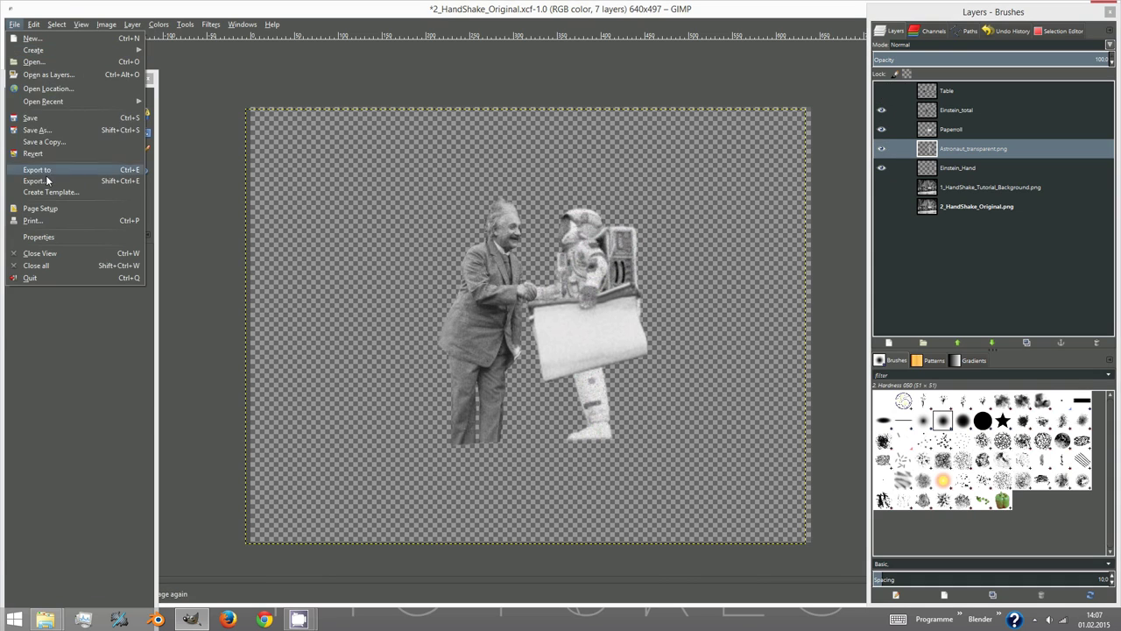
{"action": "left_click", "coordinate": [56, 187]}
{"action": "type", "text": "Einstein+"}
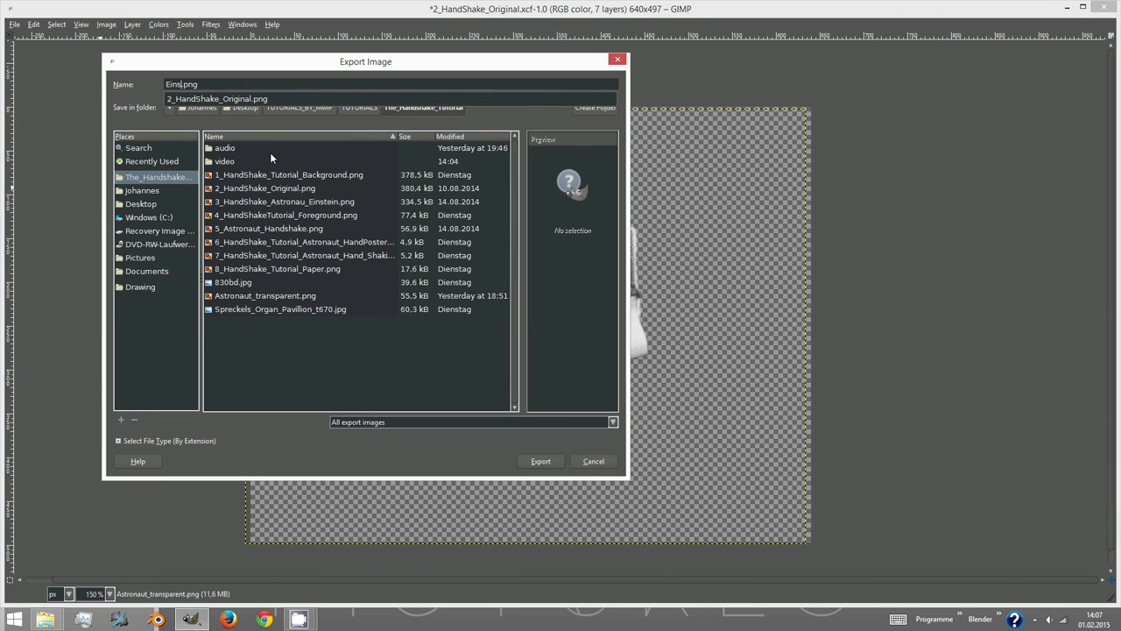
{"action": "type", "text": "Astronaut"}
{"action": "left_click", "coordinate": [530, 463]}
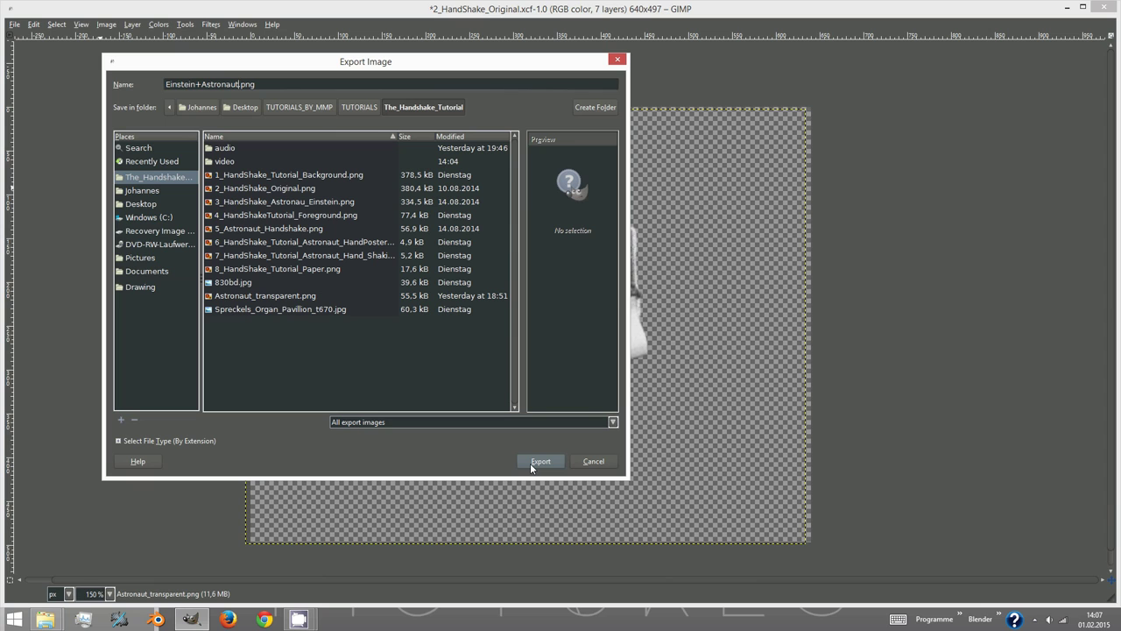
{"action": "left_click", "coordinate": [535, 461]}
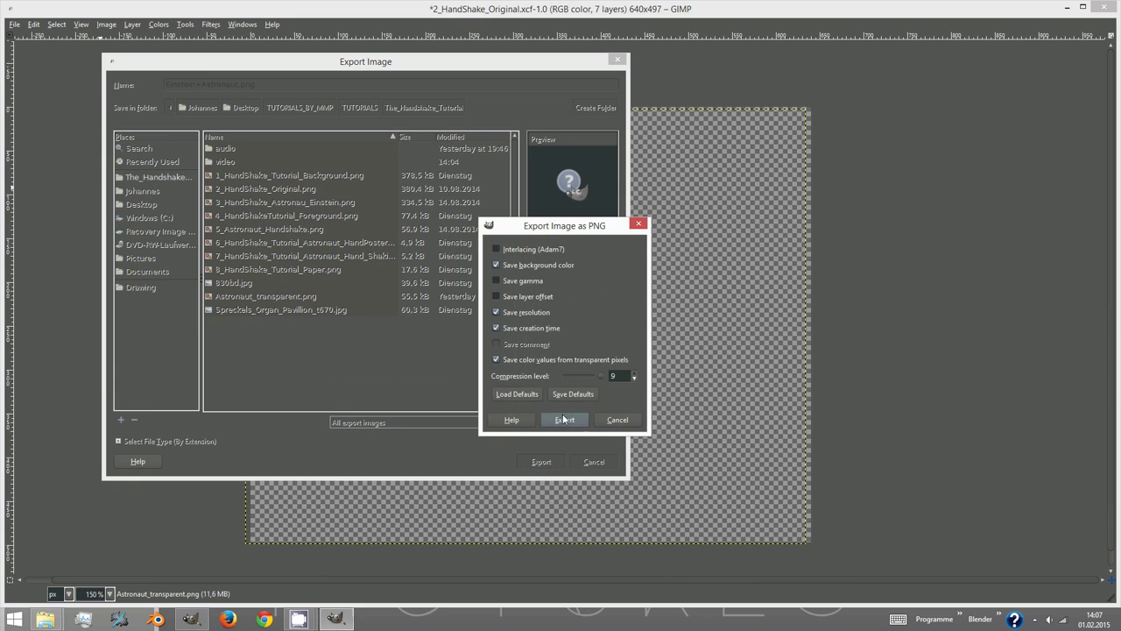
{"action": "left_click", "coordinate": [563, 414]}
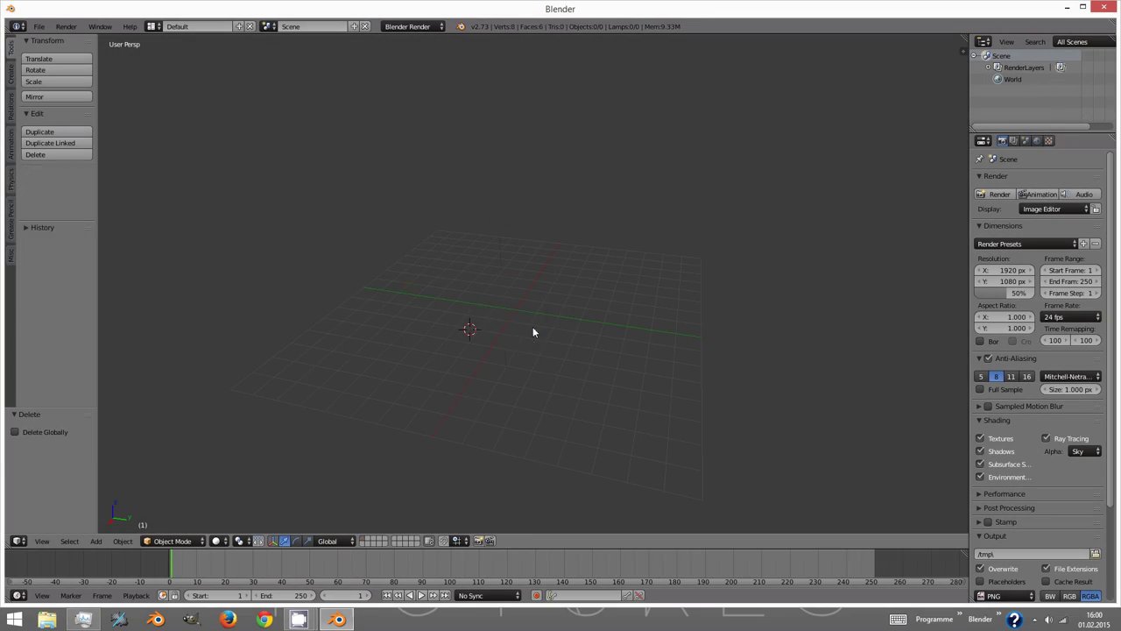
- In Blender, snap the 3D cursor to the center of the empty scene and add a camera there
{"action": "key", "text": "shift+s"}
{"action": "left_click", "coordinate": [516, 381]}
{"action": "key", "text": "shift+a"}
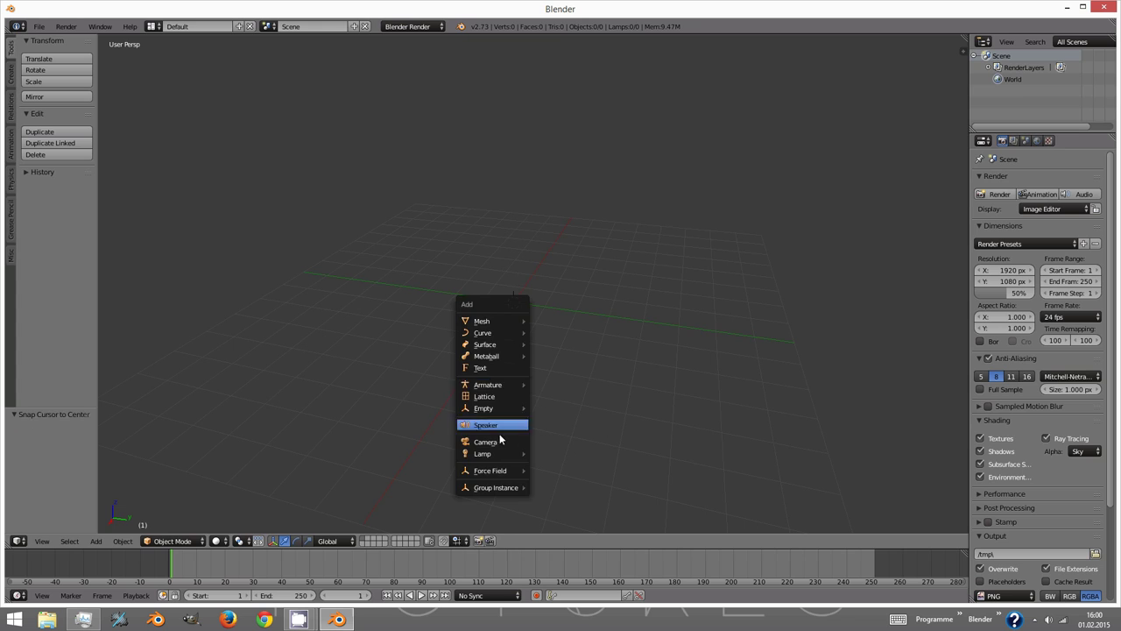
{"action": "left_click", "coordinate": [499, 425]}
- Clear the camera's rotation, move it back along the Y axis and rotate it 90° about X
{"action": "key", "text": "alt+r"}
{"action": "middle_click_drag", "start_coordinate": [579, 358], "coordinate": [562, 336]}
{"action": "key", "text": "g"}
{"action": "key", "text": "y"}
{"action": "left_click", "coordinate": [493, 320]}
{"action": "mouse_move", "coordinate": [493, 320]}
{"action": "middle_mouse_down"}
{"action": "mouse_move", "coordinate": [594, 177]}
{"action": "mouse_move", "coordinate": [523, 249]}
{"action": "mouse_move", "coordinate": [508, 317]}
{"action": "middle_mouse_up"}
{"action": "type", "text": "rx90"}
{"action": "key", "text": "Return"}
- Add a mesh plane at the scene center and rotate it 90° about X so it stands facing the camera
{"action": "key", "text": "shift+a"}
{"action": "mouse_move", "coordinate": [477, 193]}
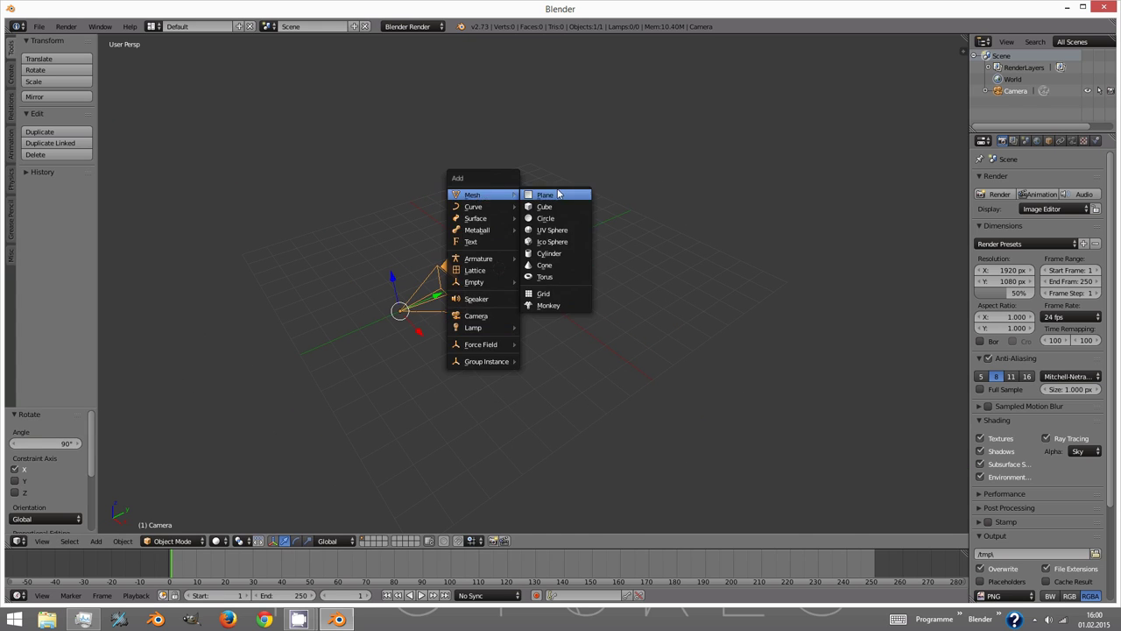
{"action": "left_click", "coordinate": [556, 193]}
{"action": "key", "text": "r"}
{"action": "key", "text": "x"}
{"action": "key", "text": "9"}
{"action": "key", "text": "0"}
{"action": "key", "text": "Return"}
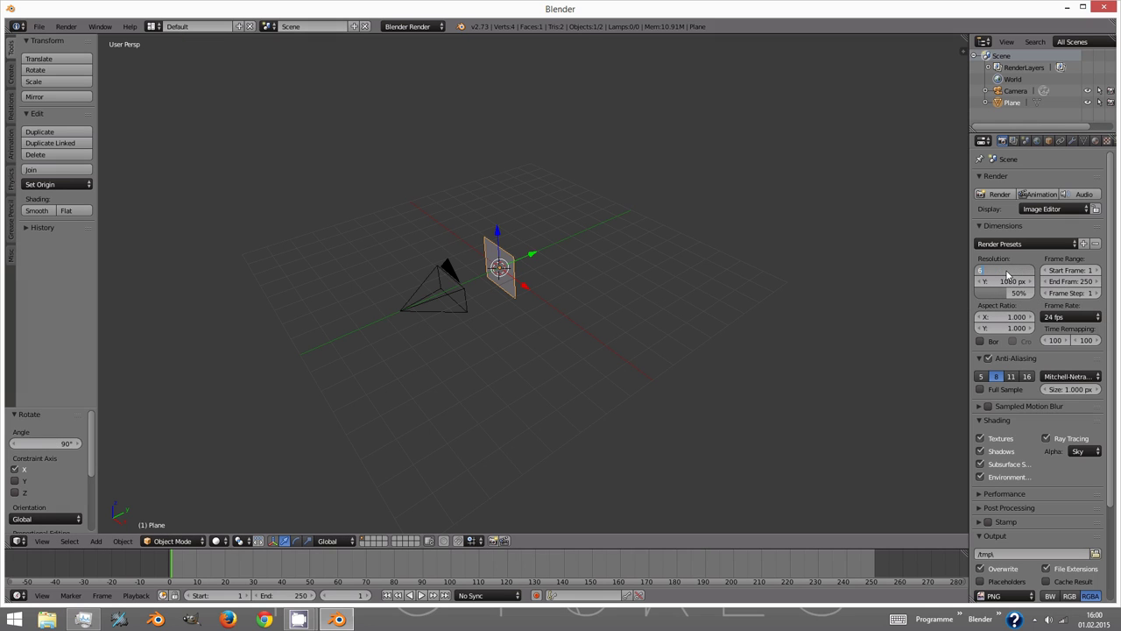
- Set the render resolution to 640 × 497 px at 100% scale
{"action": "key", "text": "Tab"}
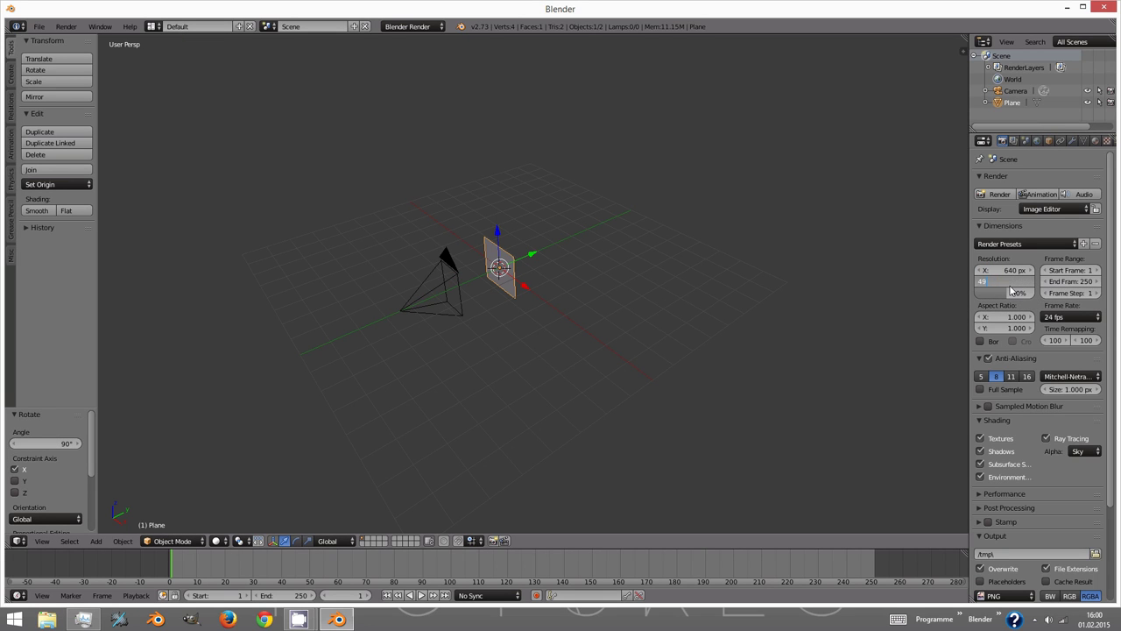
{"action": "key", "text": "Return"}
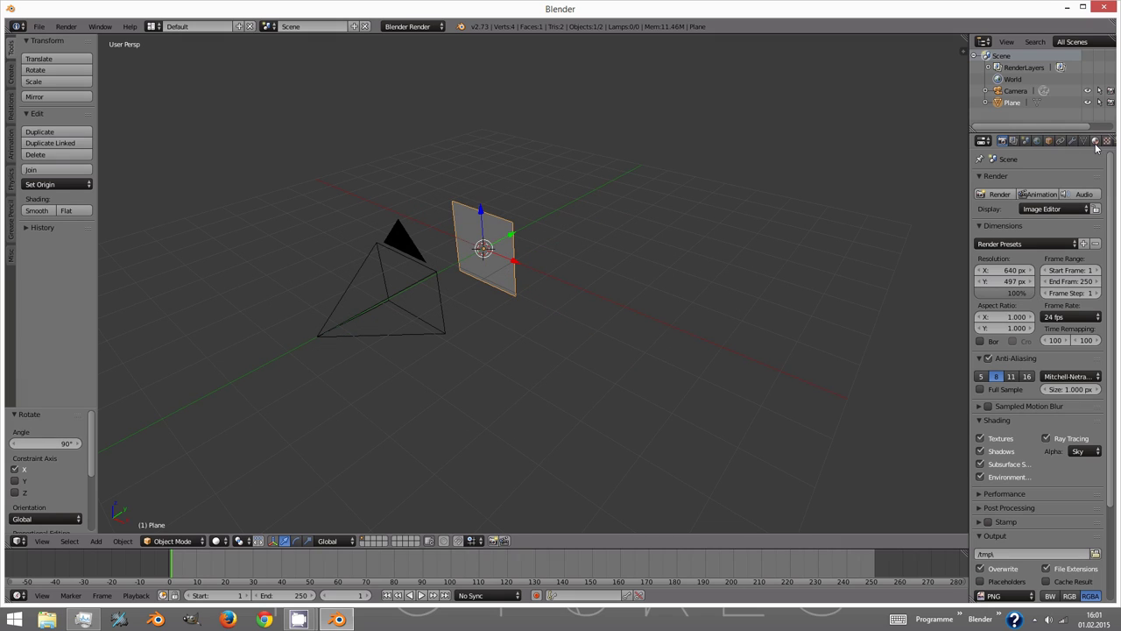
- Create a new material named Background for the plane and make it shadeless
{"action": "left_click", "coordinate": [1095, 141]}
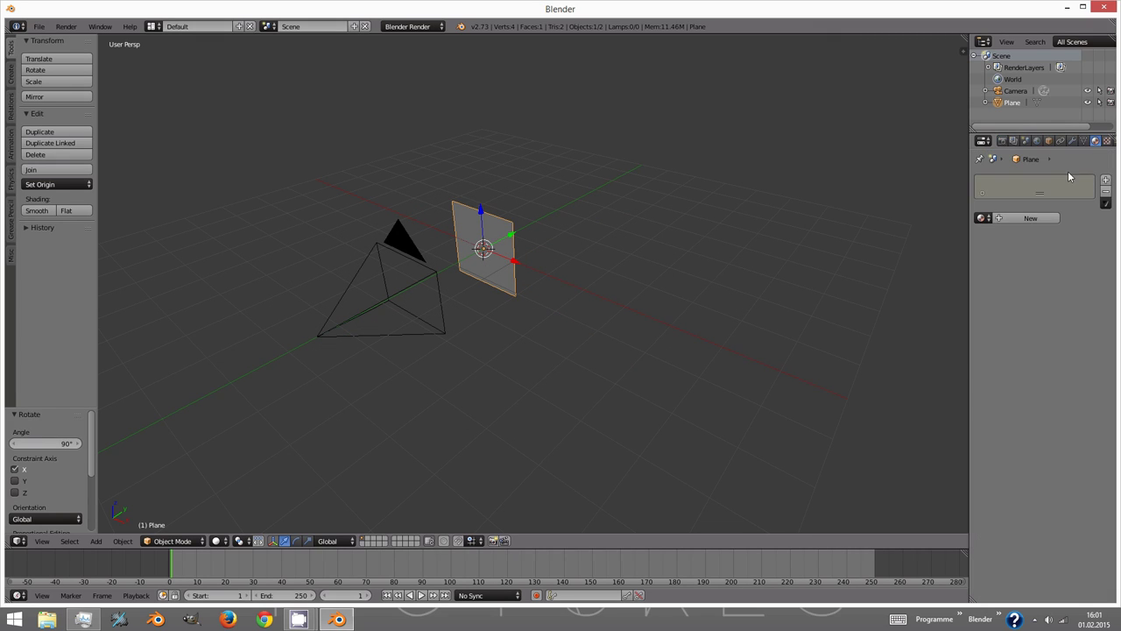
{"action": "left_click", "coordinate": [1018, 219]}
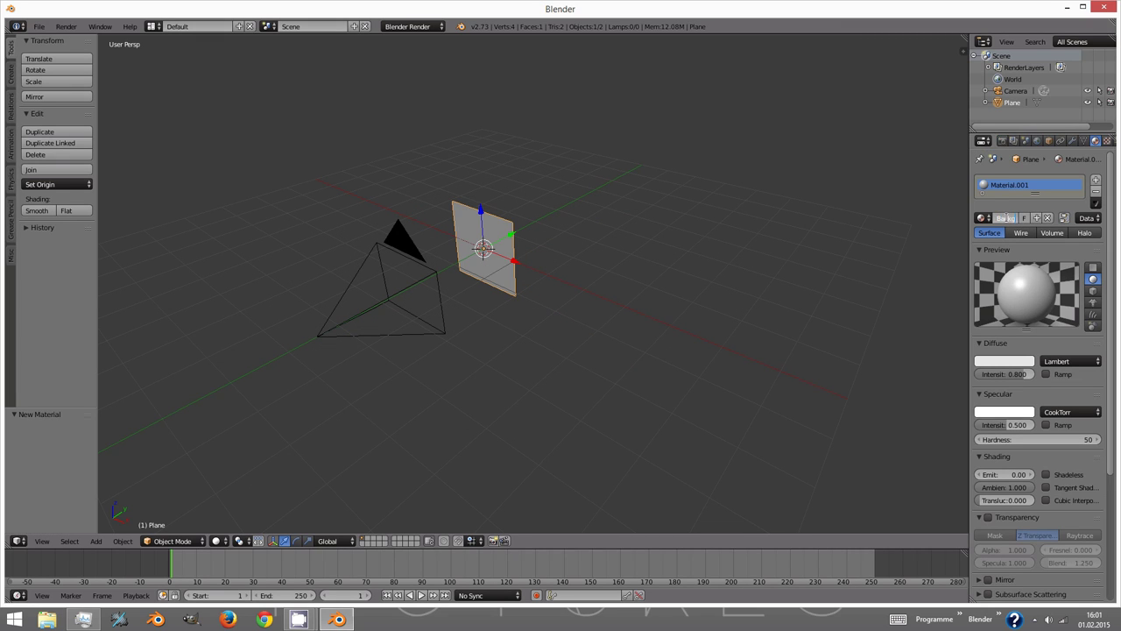
{"action": "type", "text": "round"}
{"action": "key", "text": "Return"}
{"action": "left_click", "coordinate": [1053, 472]}
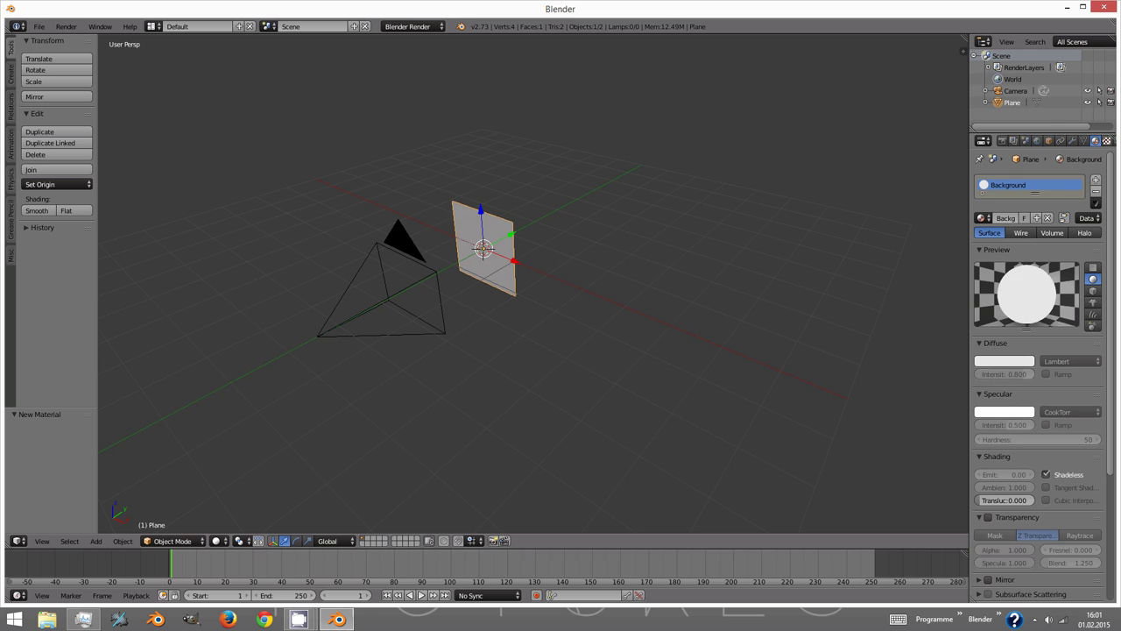
- Add a texture named Background to the material and load 1_HandShake_Tutorial_Background.png from the The_Handshake_Tutorial folder
{"action": "left_click", "coordinate": [1034, 141]}
{"action": "left_click", "coordinate": [1021, 269]}
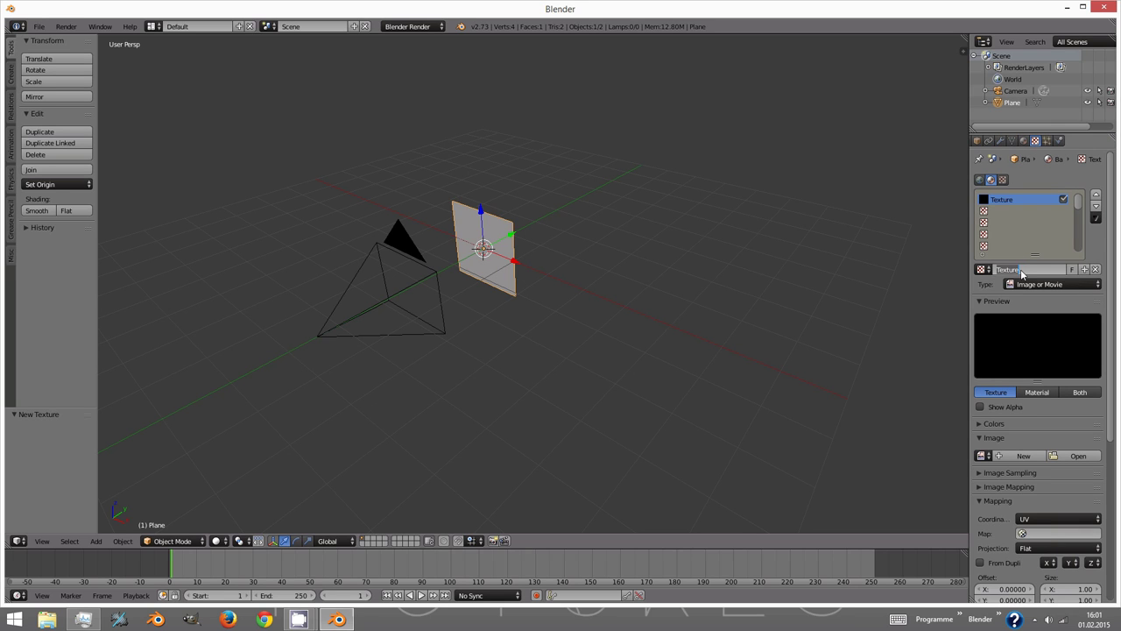
{"action": "type", "text": "Background"}
{"action": "key", "text": "Return"}
{"action": "left_click", "coordinate": [1076, 458]}
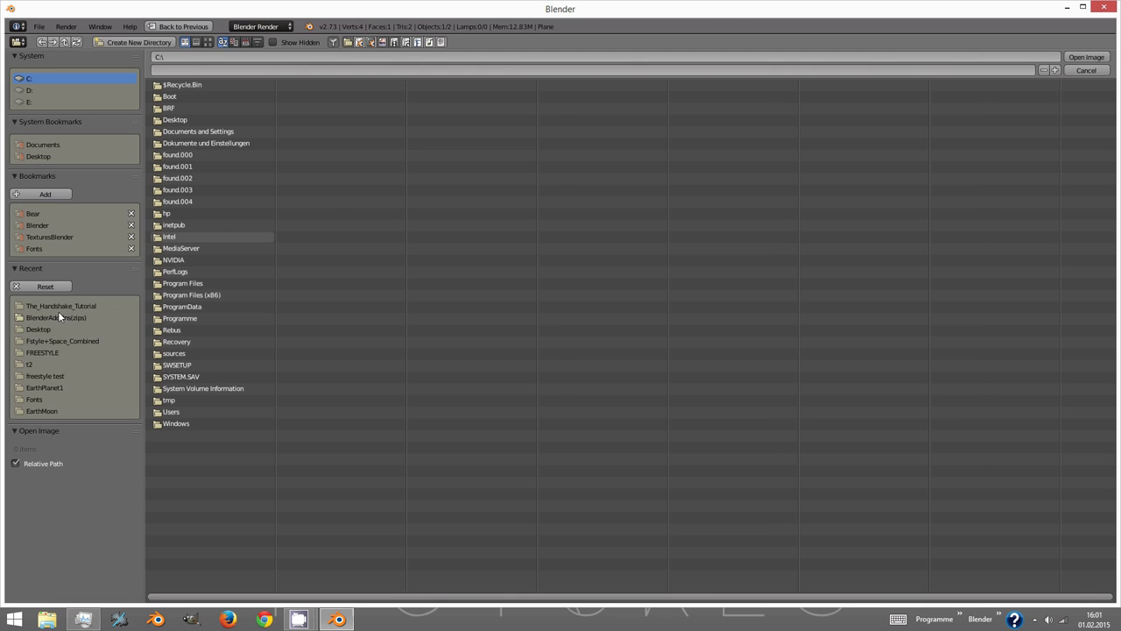
{"action": "left_click", "coordinate": [58, 305]}
{"action": "left_click", "coordinate": [209, 42]}
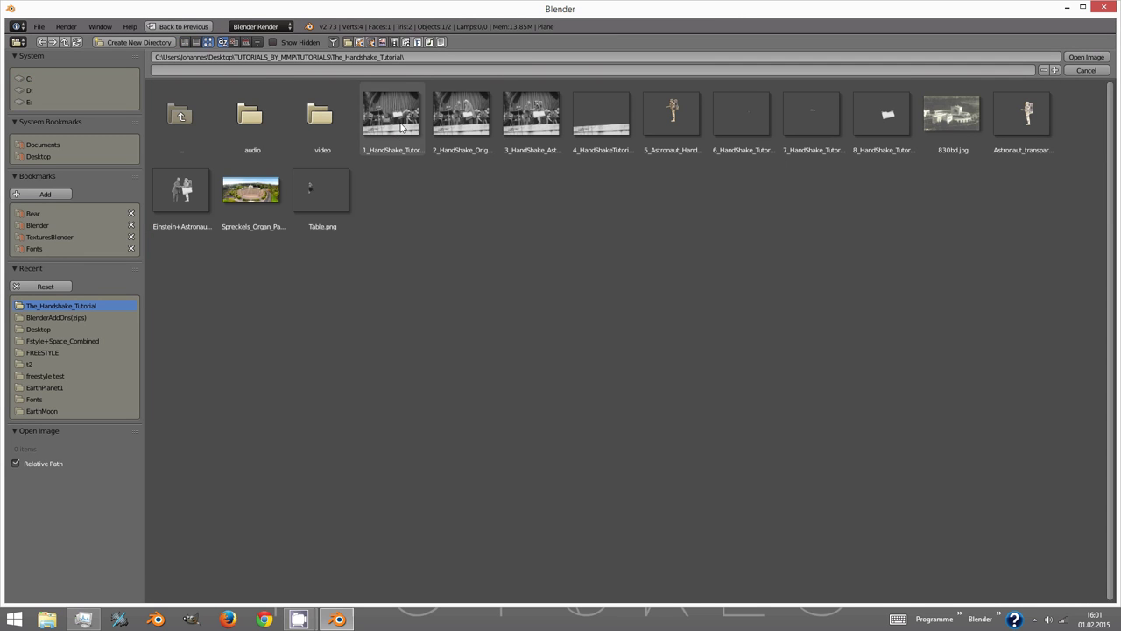
{"action": "double_click", "coordinate": [400, 126]}
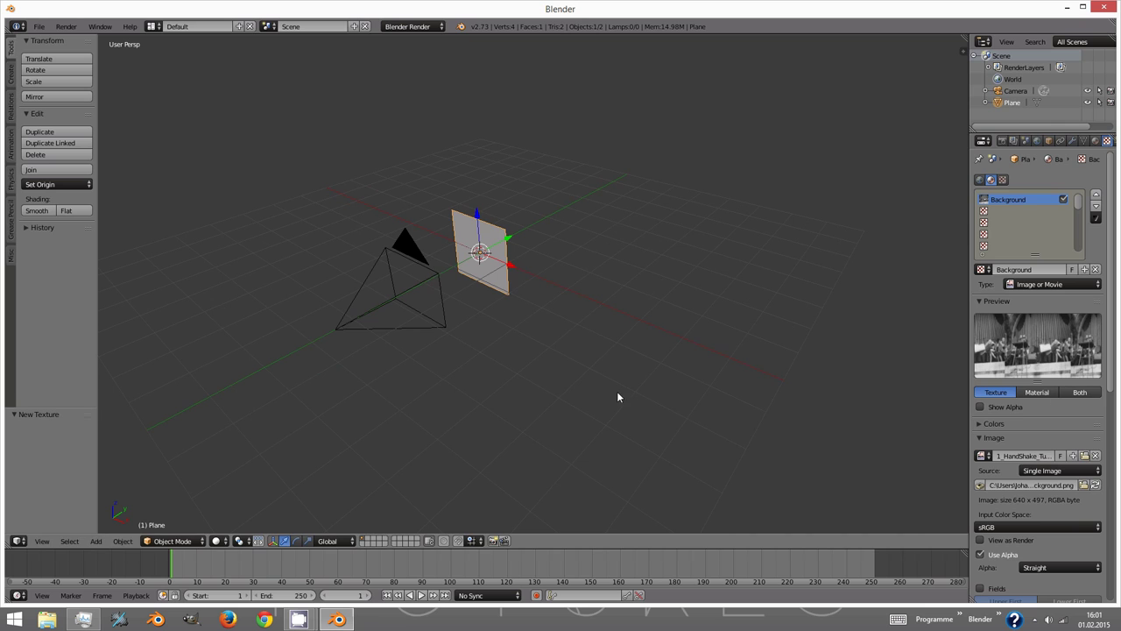
- Unwrap the plane's mesh and set the Background texture to use the UVMap
{"action": "key", "text": "KP_0"}
{"action": "key", "text": "Tab"}
{"action": "key", "text": "u"}
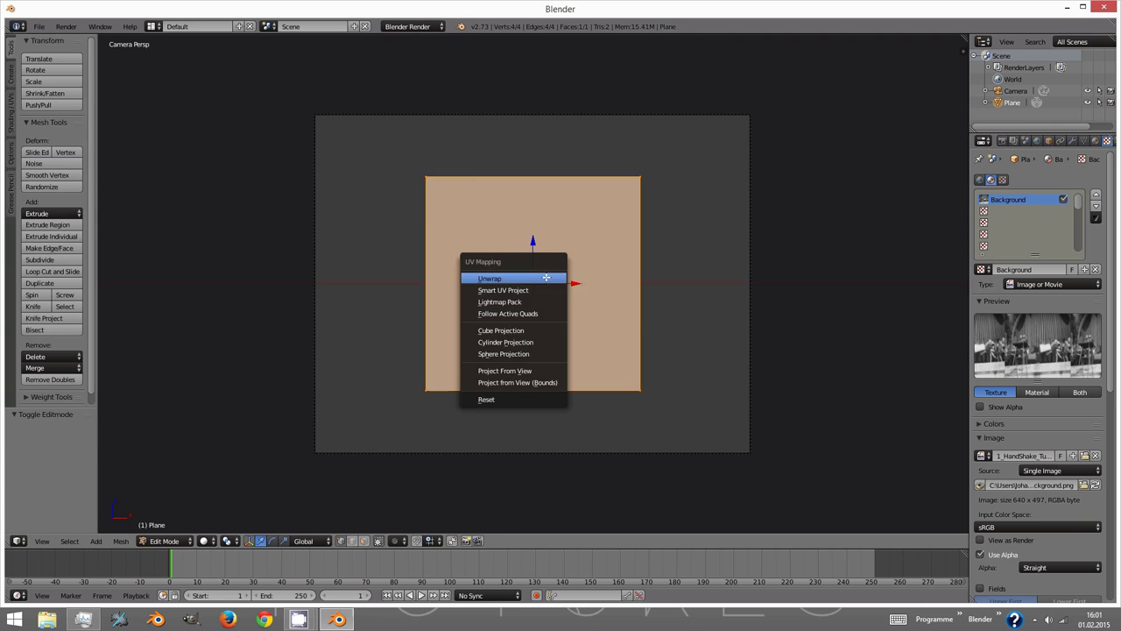
{"action": "left_click", "coordinate": [545, 276]}
{"action": "key", "text": "Tab"}
{"action": "scroll", "coordinate": [1038, 306], "scroll_direction": "down", "scroll_amount": 5}
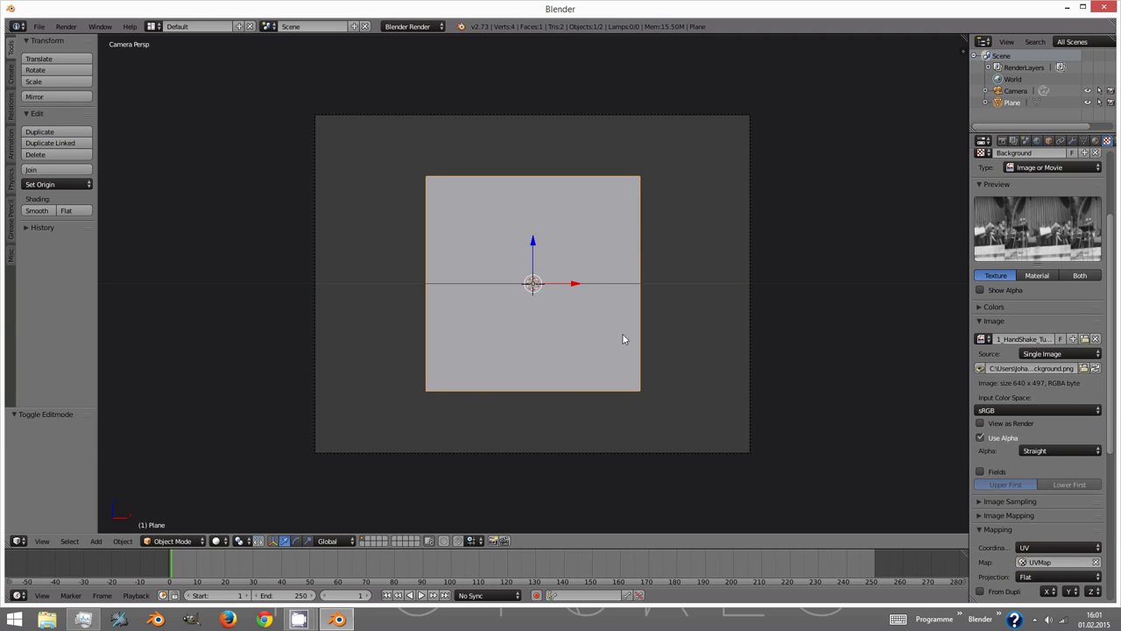
{"action": "scroll", "coordinate": [623, 339], "scroll_direction": "down", "scroll_amount": 5}
- Switch the 3D view to Texture shading and set its shading mode to GLSL
{"action": "middle_click_drag", "start_coordinate": [706, 304], "coordinate": [432, 404]}
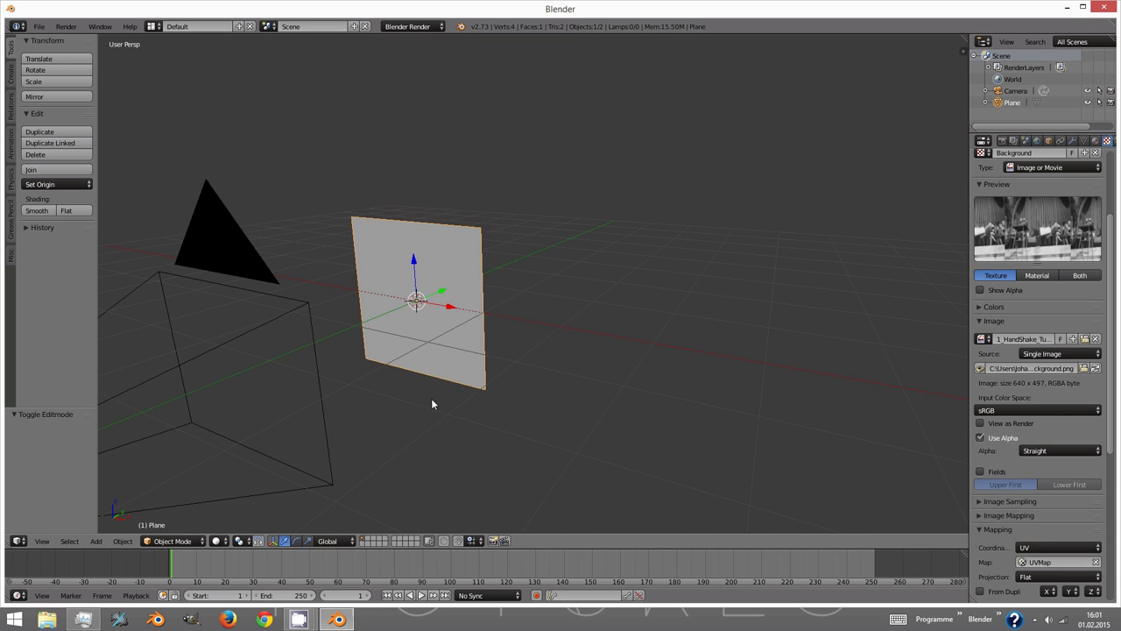
{"action": "left_click", "coordinate": [215, 541]}
{"action": "left_click", "coordinate": [238, 501]}
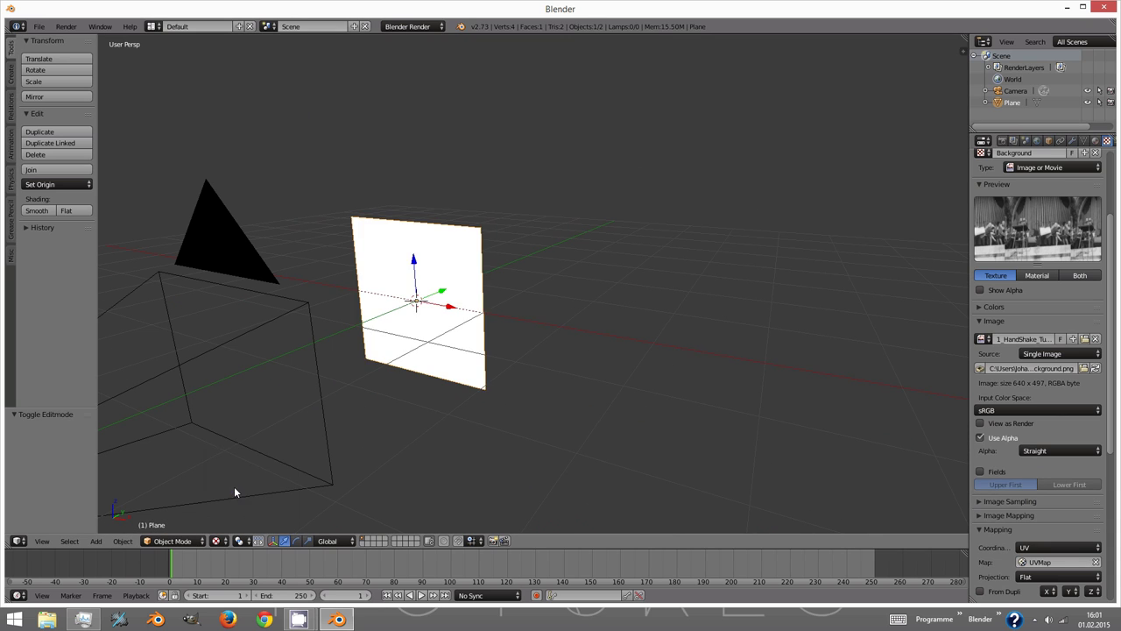
{"action": "middle_click_drag", "start_coordinate": [234, 486], "coordinate": [472, 409]}
{"action": "key", "text": "n"}
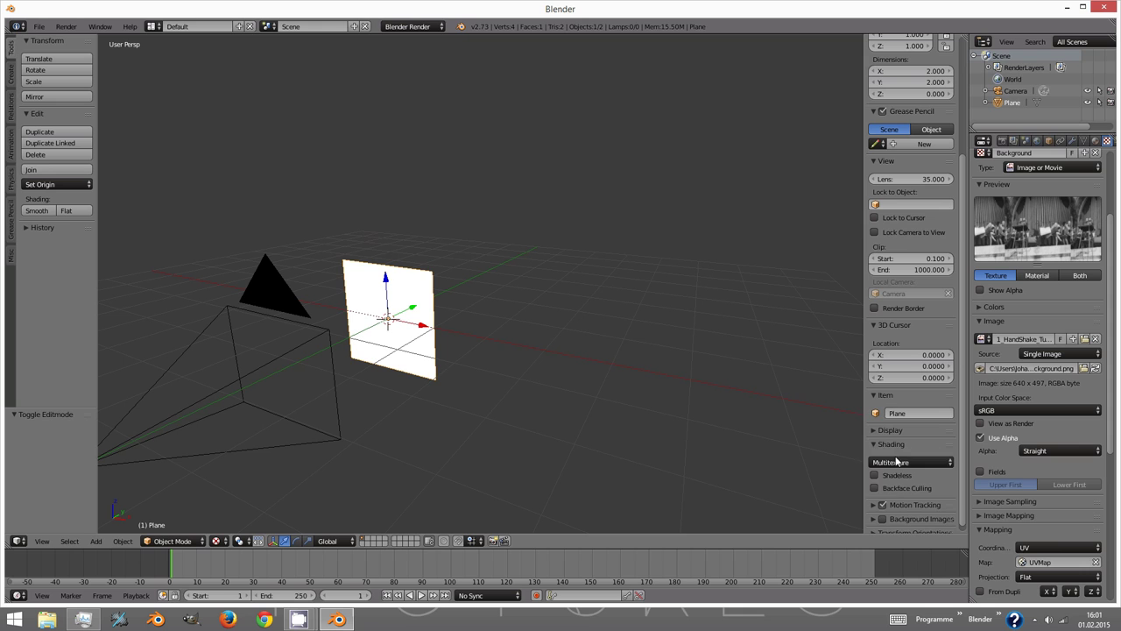
{"action": "left_click", "coordinate": [897, 461]}
{"action": "left_click", "coordinate": [880, 435]}
{"action": "middle_click_drag", "start_coordinate": [783, 408], "coordinate": [420, 411]}
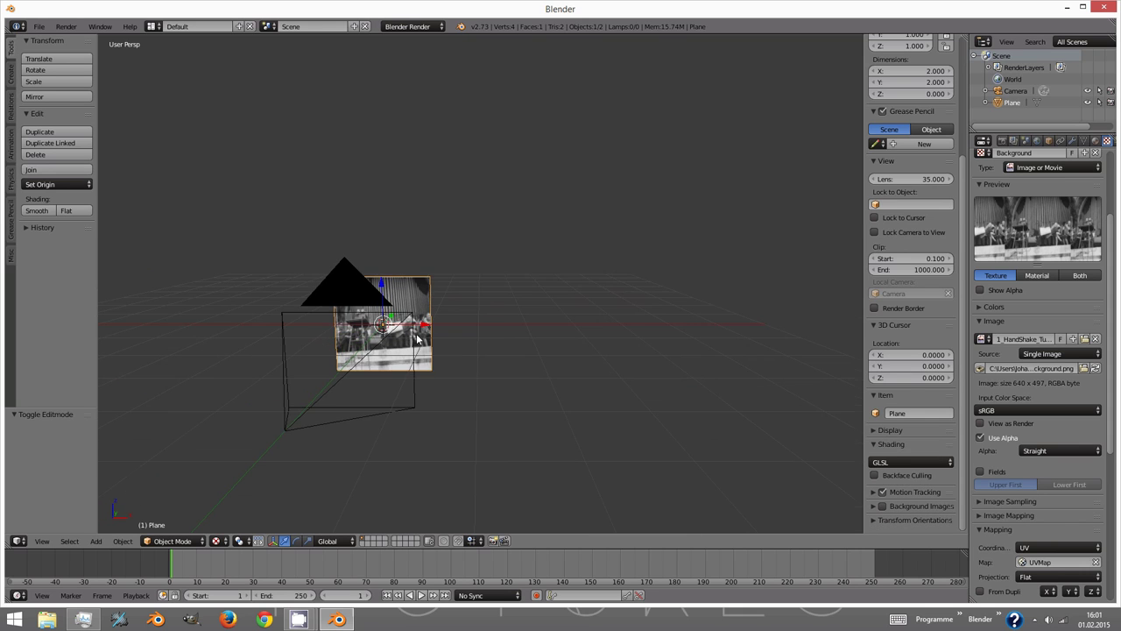
- Make the camera active and scale the plane to fill its frame, about 1.58 overall and a further 1.286 along X
{"action": "right_click", "coordinate": [415, 410]}
{"action": "key", "text": "ctrl+KP_0"}
{"action": "right_click", "coordinate": [552, 368]}
{"action": "key", "text": "s"}
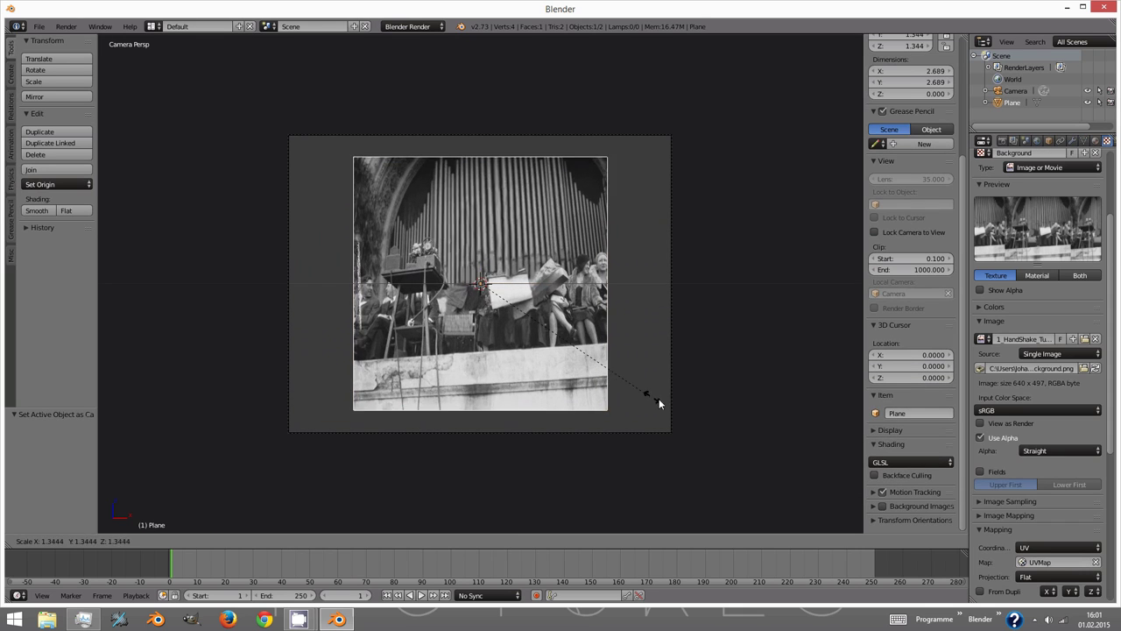
{"action": "left_click", "coordinate": [681, 412]}
{"action": "key", "text": "s"}
{"action": "key", "text": "x"}
{"action": "left_click", "coordinate": [749, 430]}
{"action": "scroll", "coordinate": [687, 382], "scroll_direction": "down", "scroll_amount": 2}
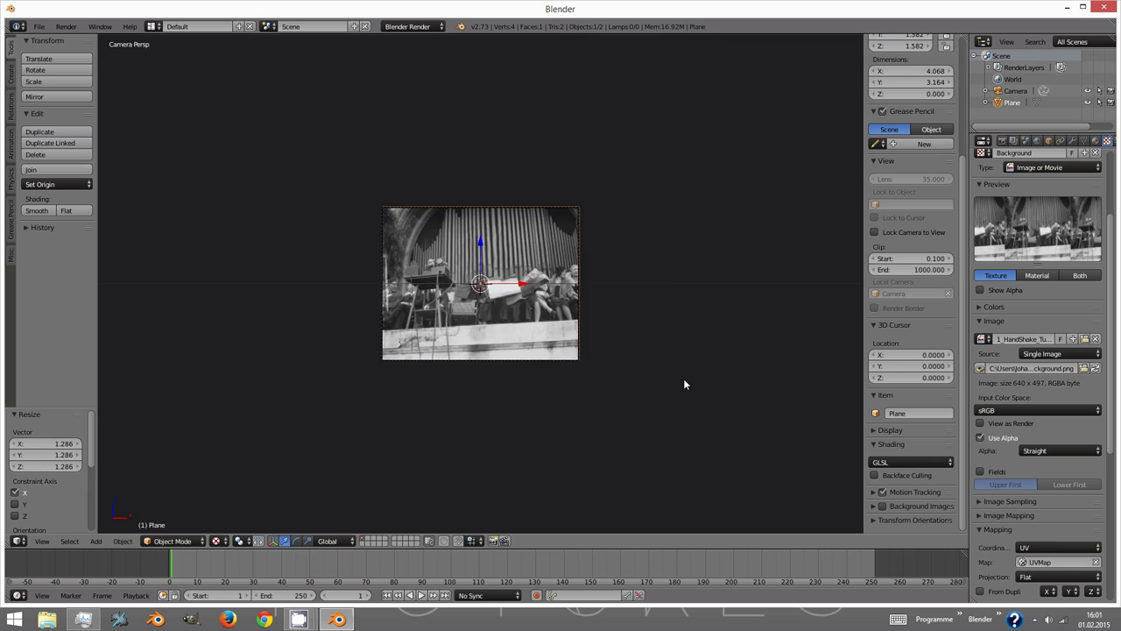
- Save the scene as TheHandshake_Tutorial_2_animation.blend in the The_Handshake_Tutorial folder
{"action": "middle_click_drag", "start_coordinate": [683, 378], "coordinate": [402, 458]}
{"action": "key", "text": "ctrl+s"}
{"action": "left_click", "coordinate": [1063, 70]}
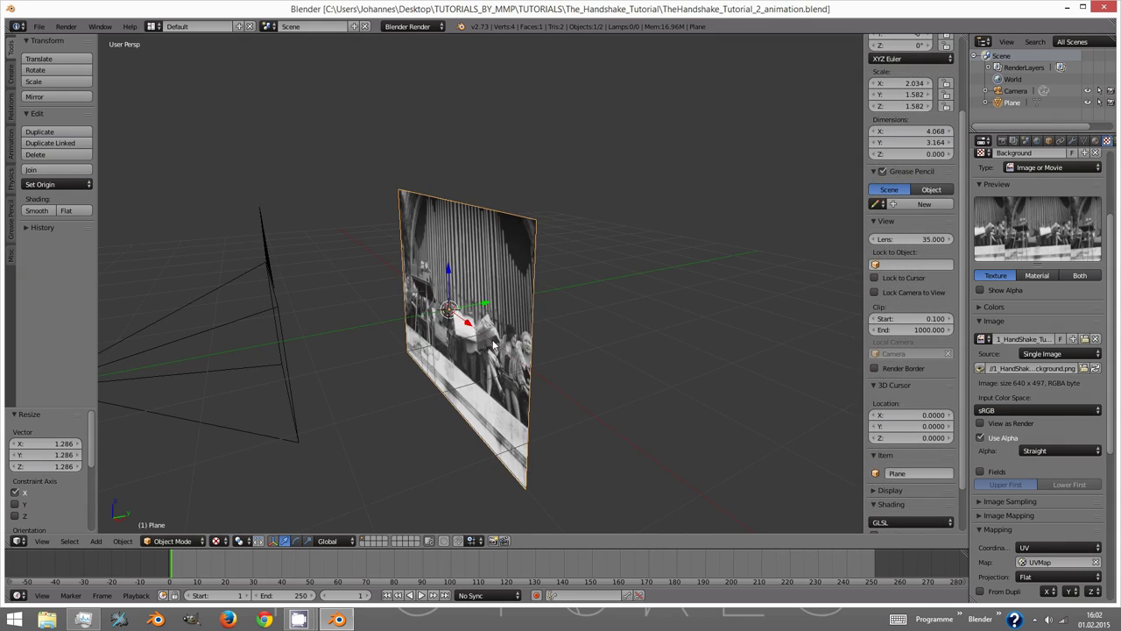
- Duplicate the background plane and move the copy about -0.041 along Y, slightly toward the camera
{"action": "middle_click_drag", "start_coordinate": [493, 345], "coordinate": [537, 361]}
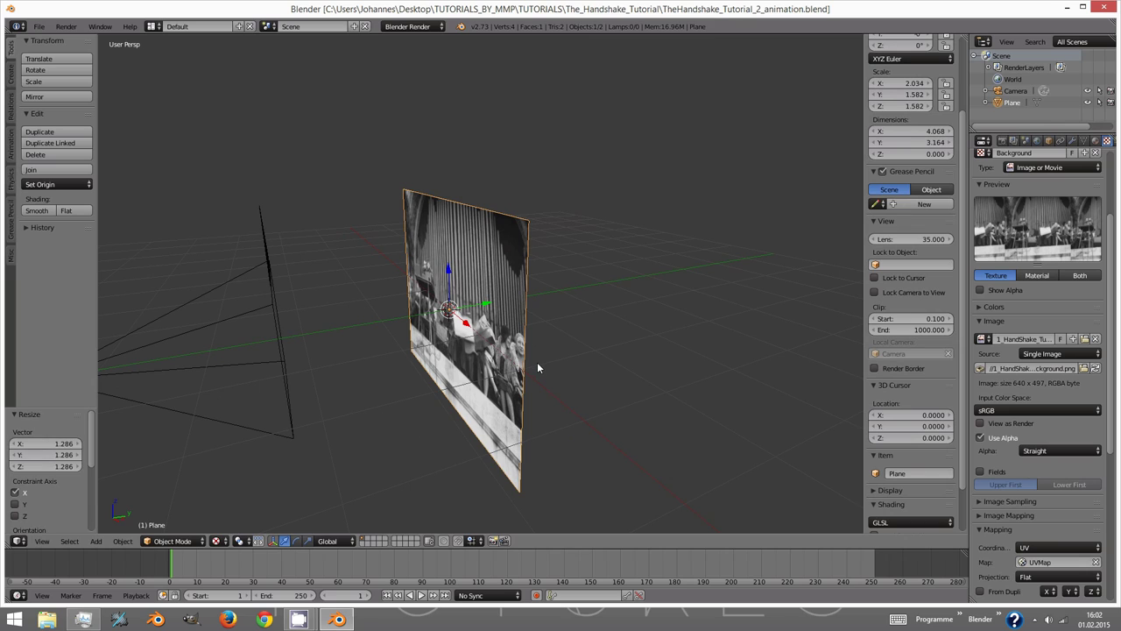
{"action": "key", "text": "shift+d"}
{"action": "key", "text": "y"}
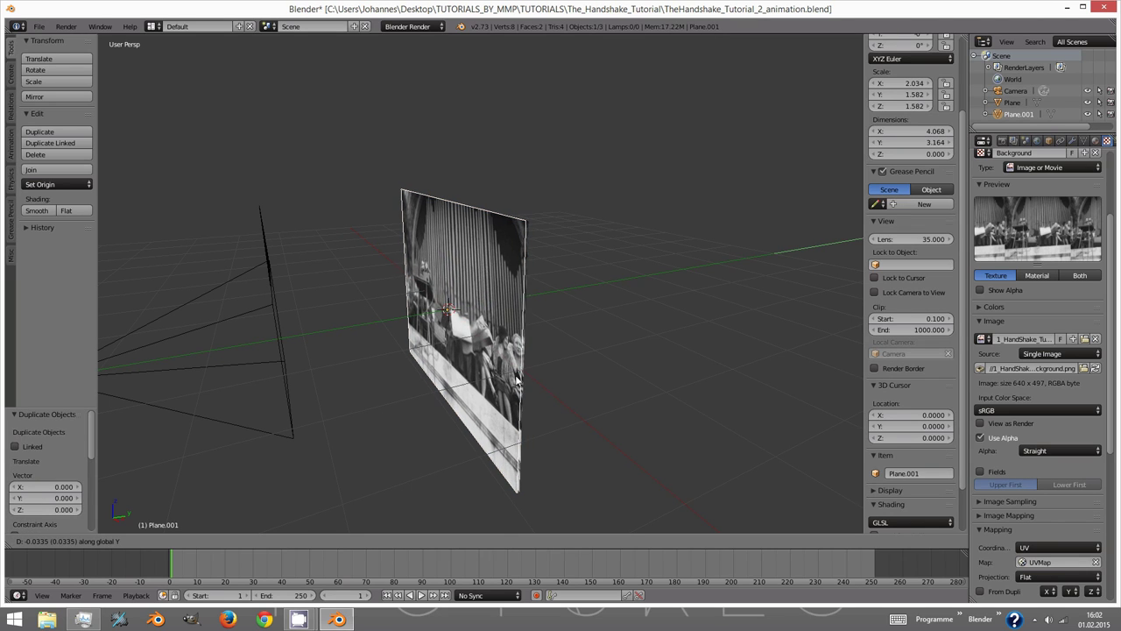
{"action": "left_click", "coordinate": [515, 382]}
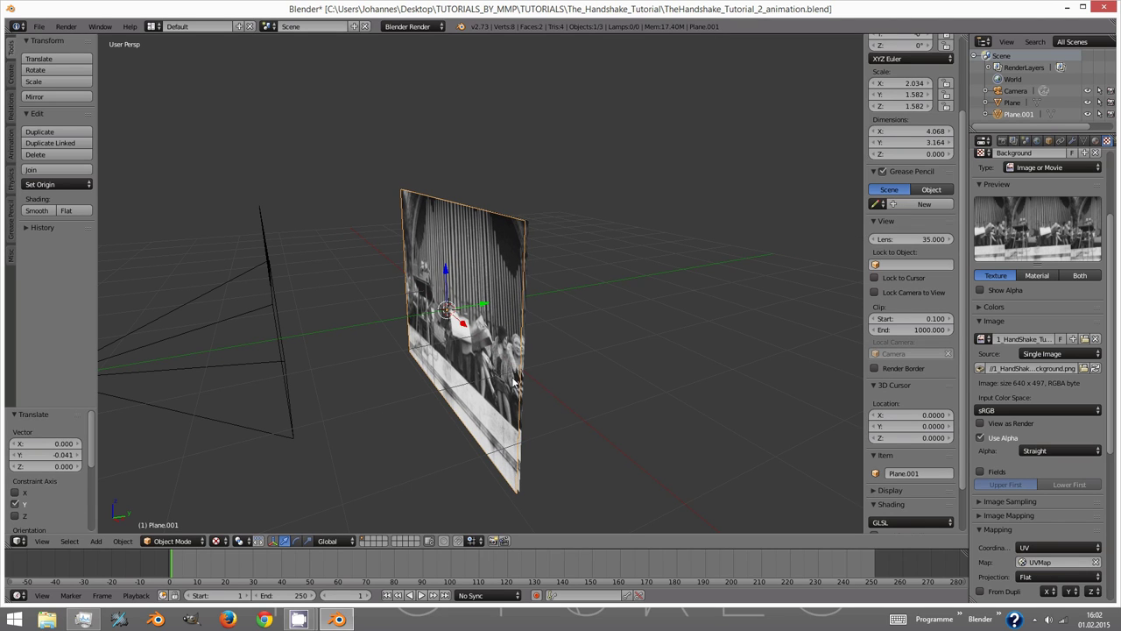
- Make the duplicated plane's material a separate copy and rename it Foreground
{"action": "middle_click_drag", "start_coordinate": [550, 390], "coordinate": [587, 355]}
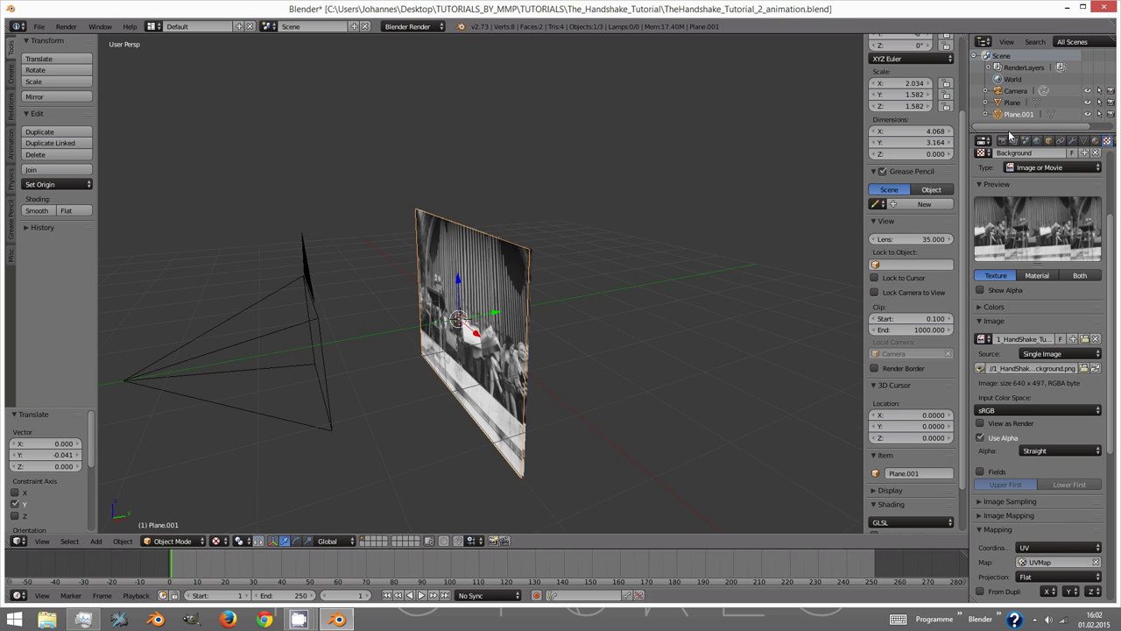
{"action": "left_click", "coordinate": [1094, 141]}
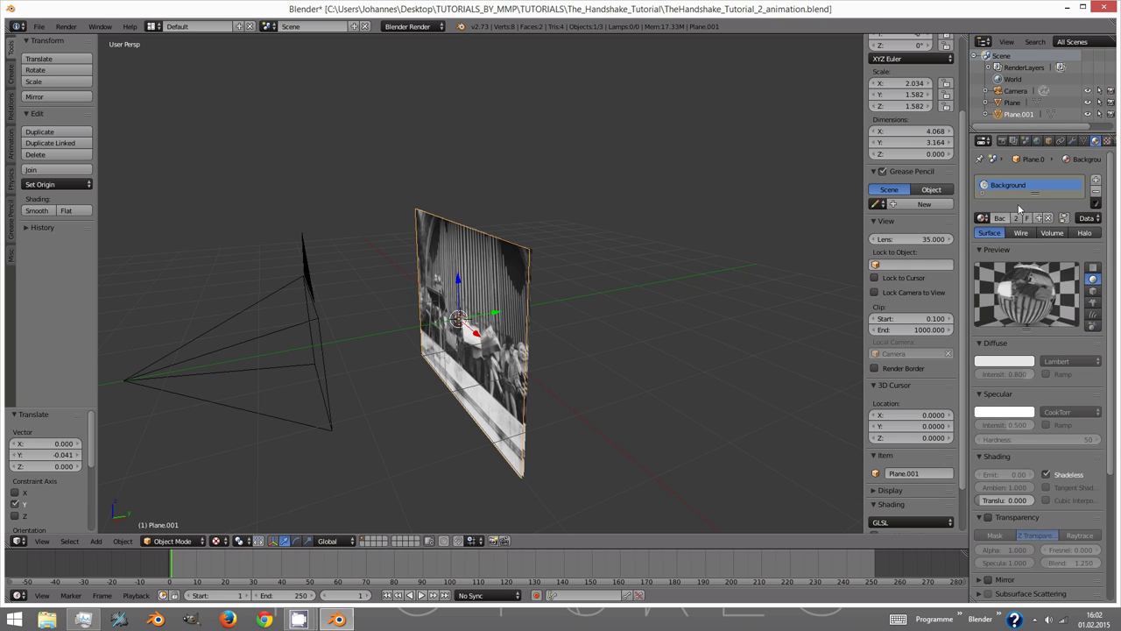
{"action": "left_click", "coordinate": [1016, 219]}
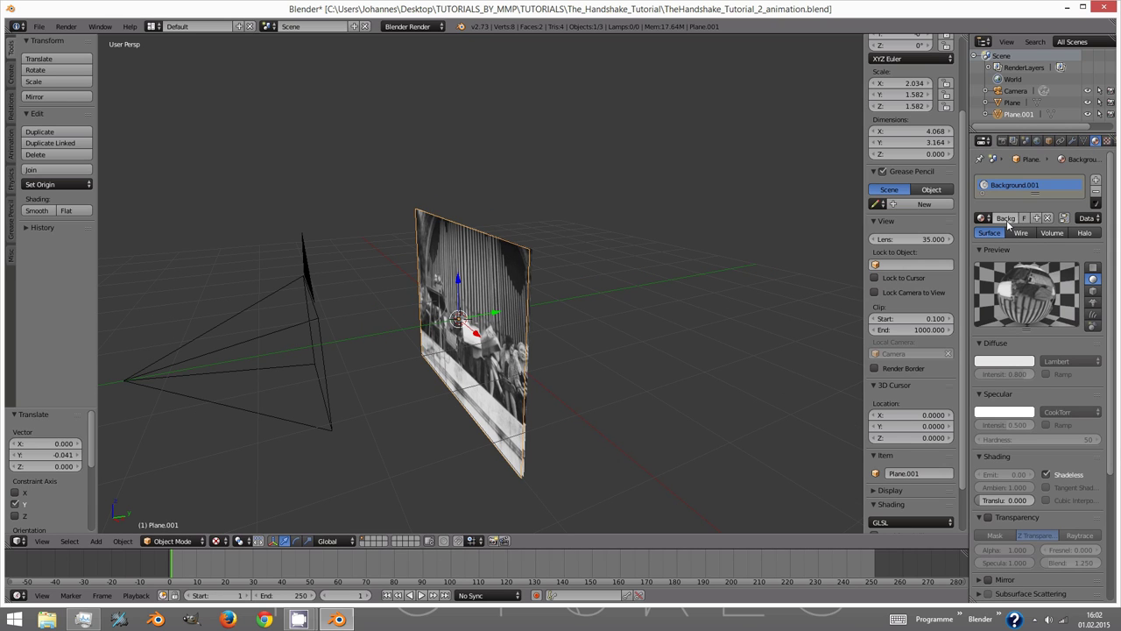
{"action": "left_click", "coordinate": [1007, 221]}
{"action": "type", "text": "Foreground"}
{"action": "key", "text": "Return"}
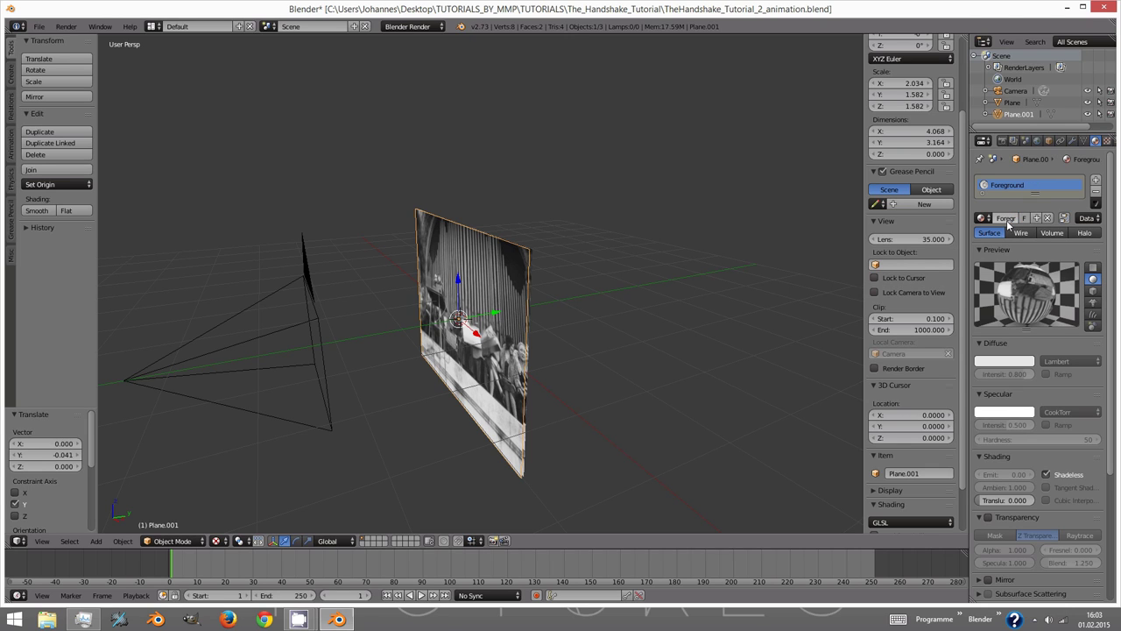
- Make the duplicated plane's texture a separate copy and rename it Foreground
{"action": "left_click", "coordinate": [1107, 141]}
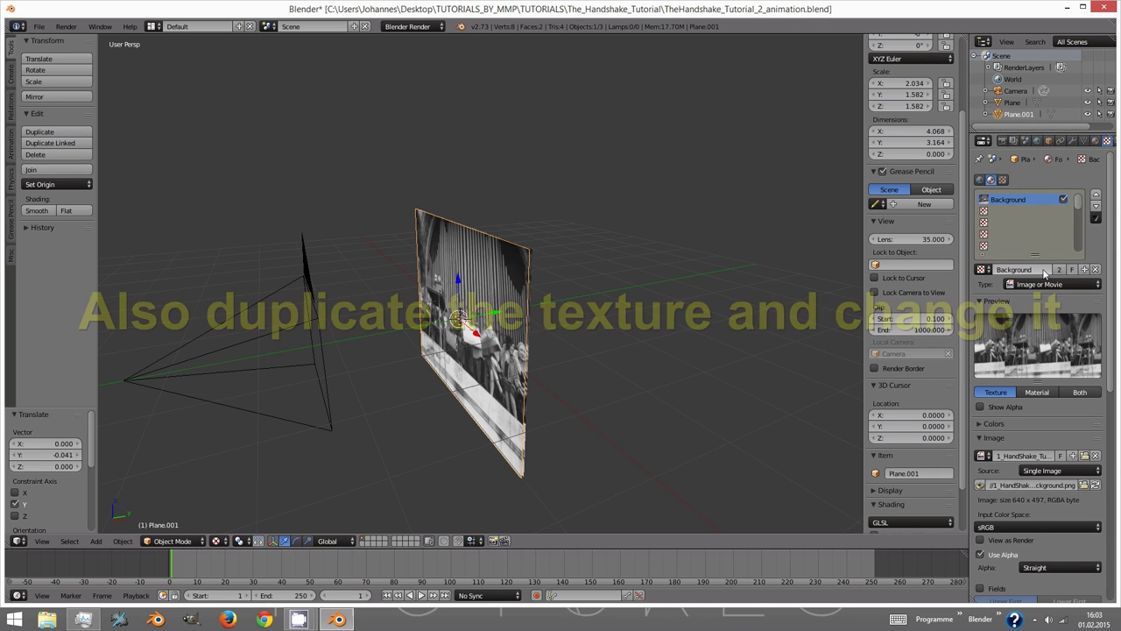
{"action": "left_click", "coordinate": [1060, 270]}
{"action": "left_click", "coordinate": [1029, 274]}
{"action": "type", "text": "Foreground"}
{"action": "key", "text": "Return"}
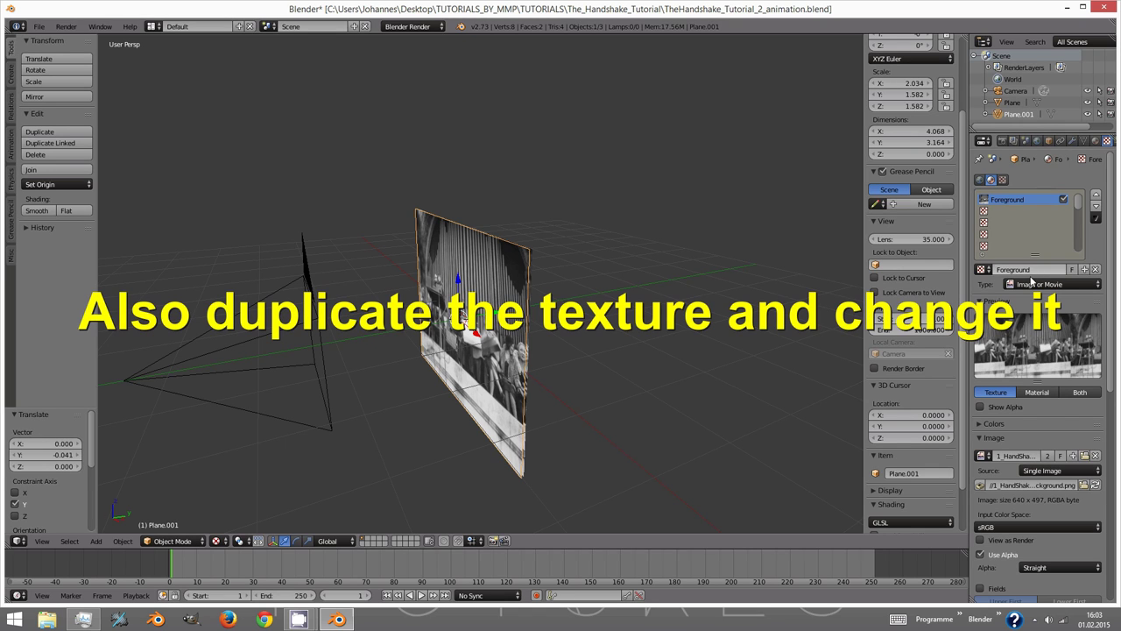
- Replace the Foreground texture's image with Einstein+Astronaut.png
{"action": "left_click", "coordinate": [1085, 457]}
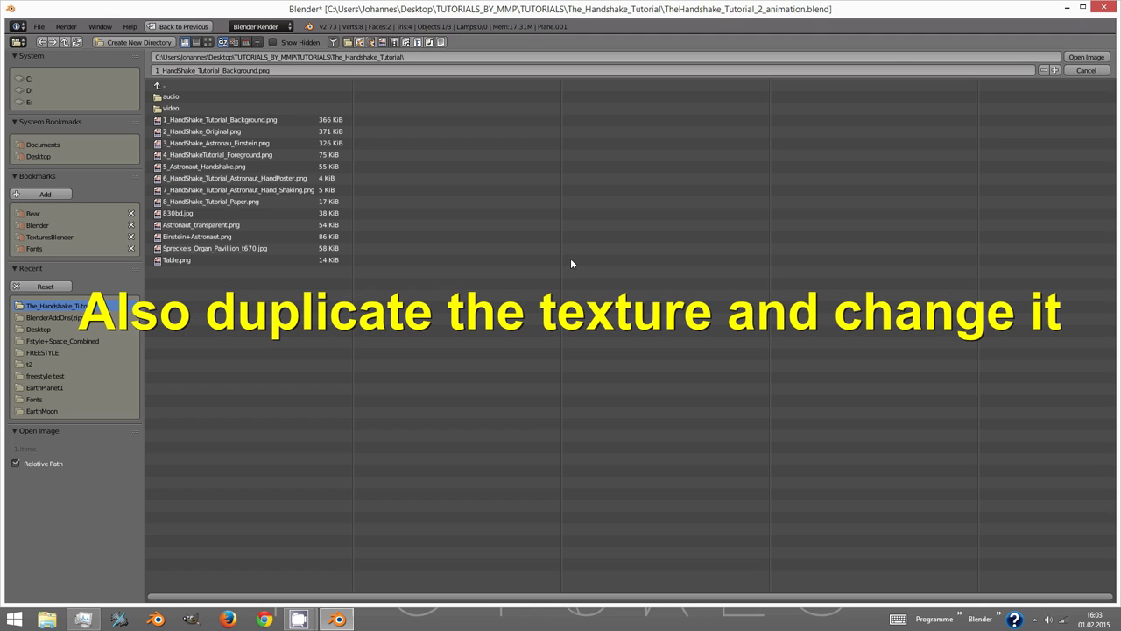
{"action": "left_click", "coordinate": [205, 41]}
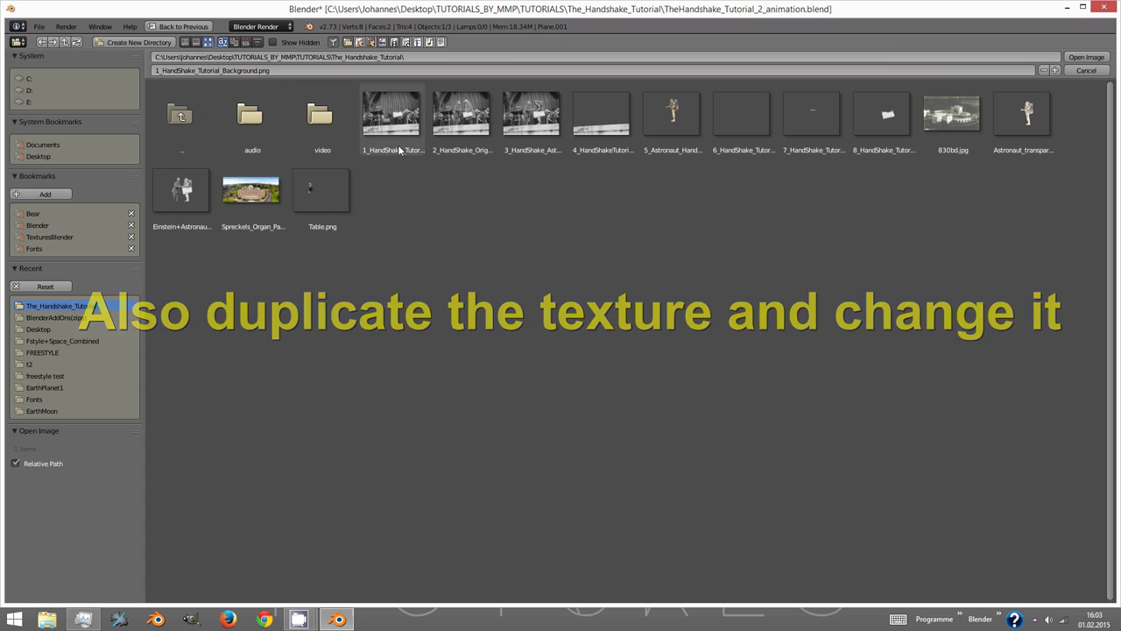
{"action": "left_click", "coordinate": [182, 189]}
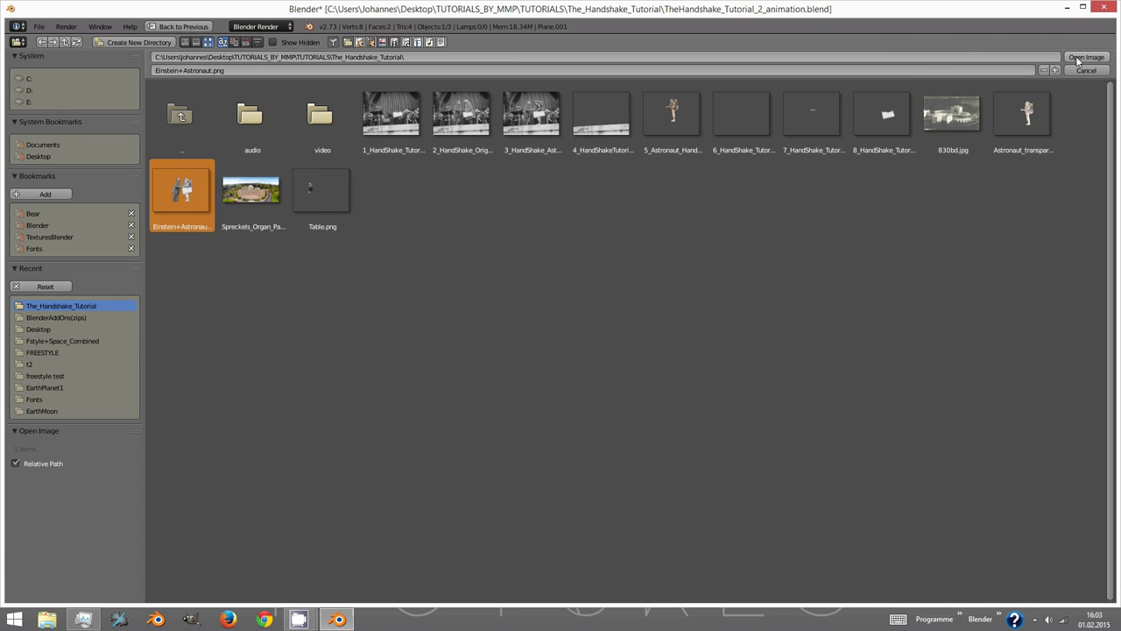
{"action": "left_click", "coordinate": [1086, 57]}
- Enable Alpha under the Foreground texture's diffuse influence
{"action": "scroll", "coordinate": [1083, 277], "scroll_direction": "down", "scroll_amount": 8}
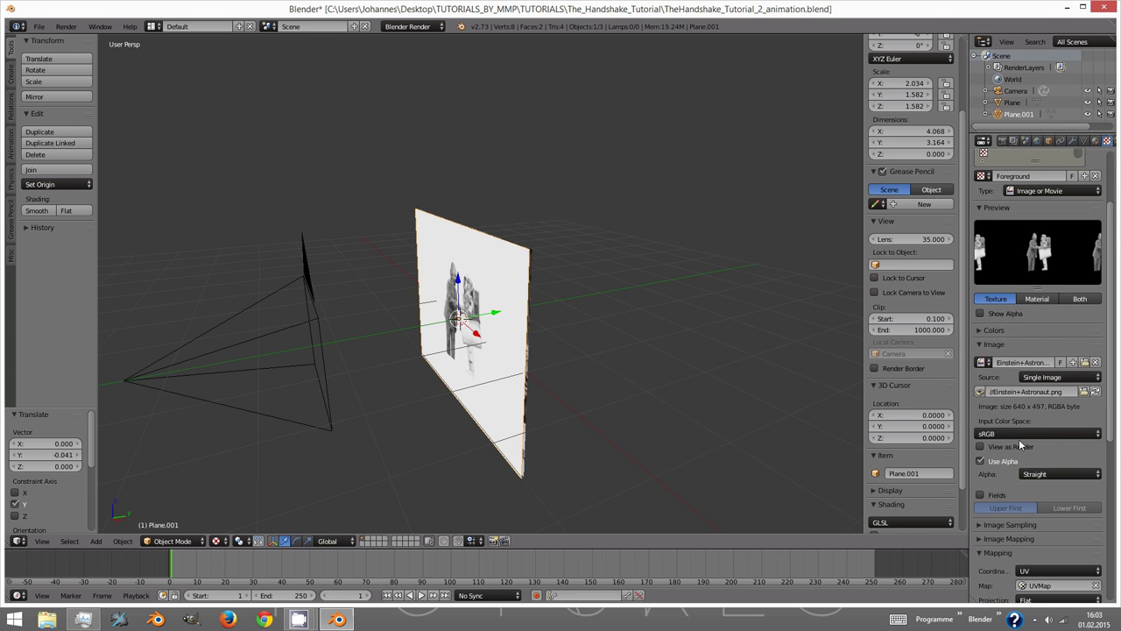
{"action": "left_click", "coordinate": [982, 528]}
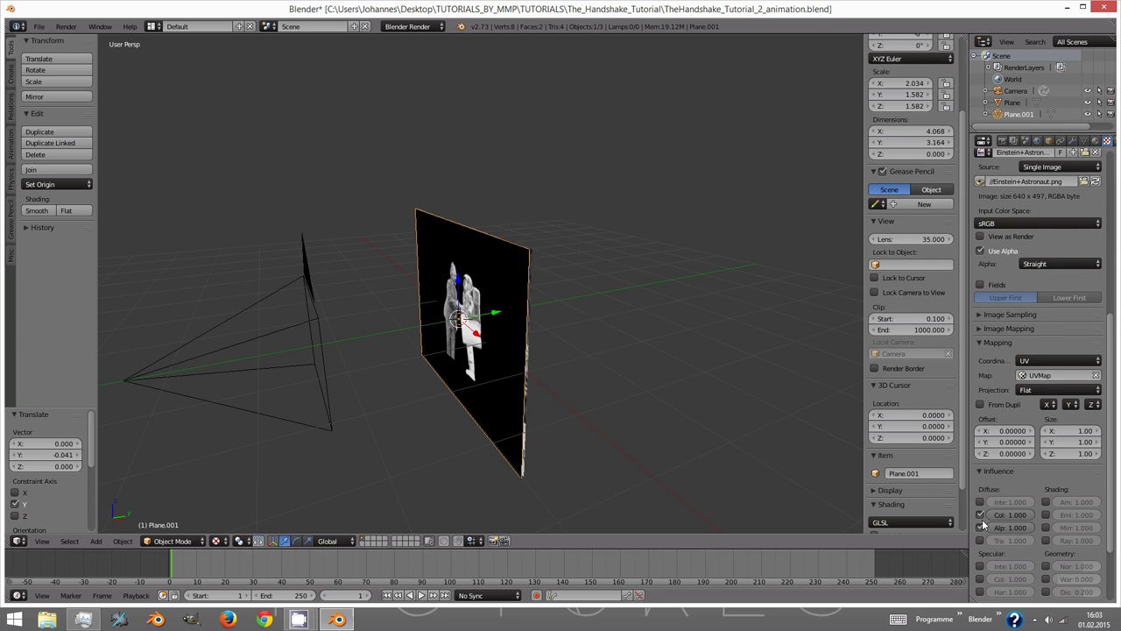
{"action": "middle_click_drag", "start_coordinate": [586, 415], "coordinate": [585, 361]}
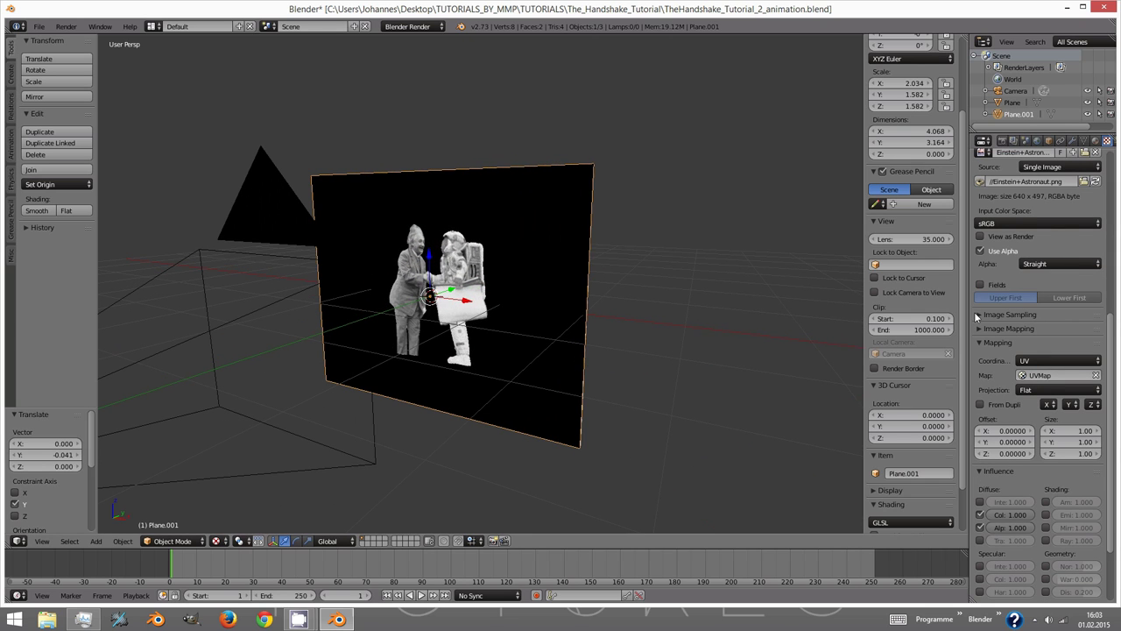
- Enable transparency on the Foreground material and set its alpha to 0
{"action": "scroll", "coordinate": [1089, 141], "scroll_direction": "up", "scroll_amount": 3}
{"action": "left_click", "coordinate": [1095, 140]}
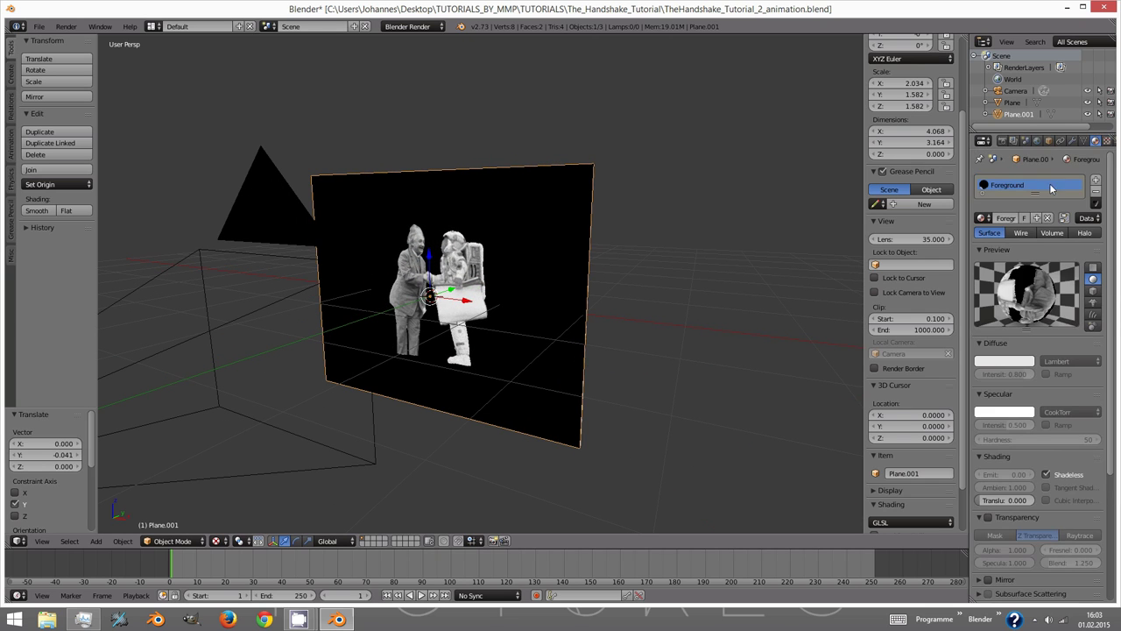
{"action": "scroll", "coordinate": [981, 511], "scroll_direction": "down", "scroll_amount": 2}
{"action": "left_click", "coordinate": [988, 471]}
{"action": "left_click", "coordinate": [1007, 503]}
{"action": "type", "text": "0"}
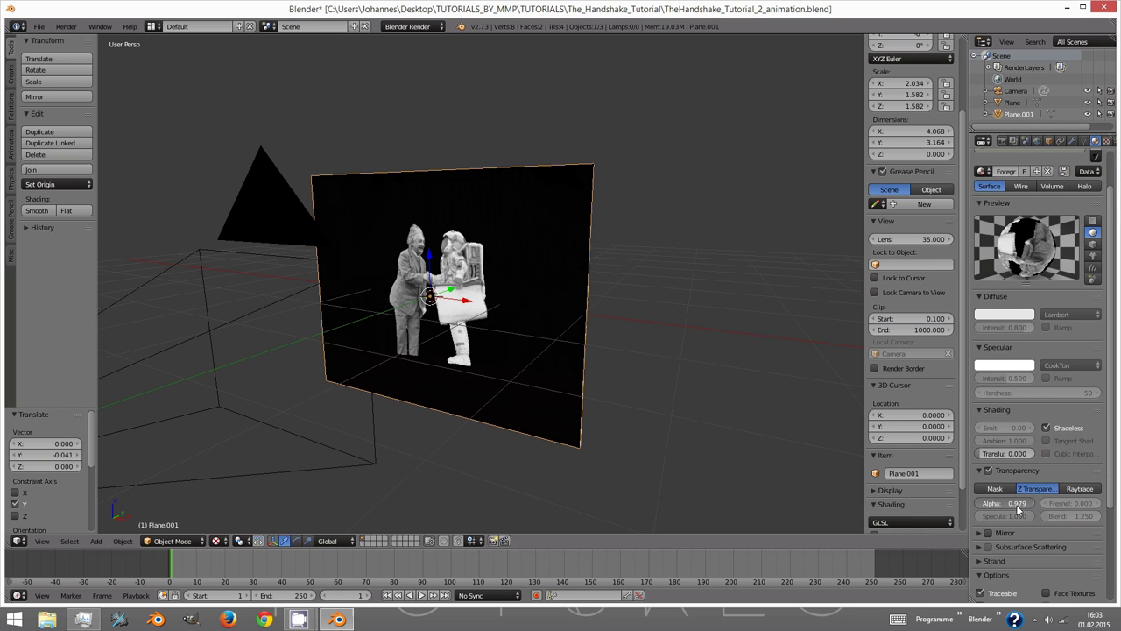
{"action": "key", "text": "Return"}
{"action": "scroll", "coordinate": [456, 442], "scroll_direction": "down", "scroll_amount": 2}
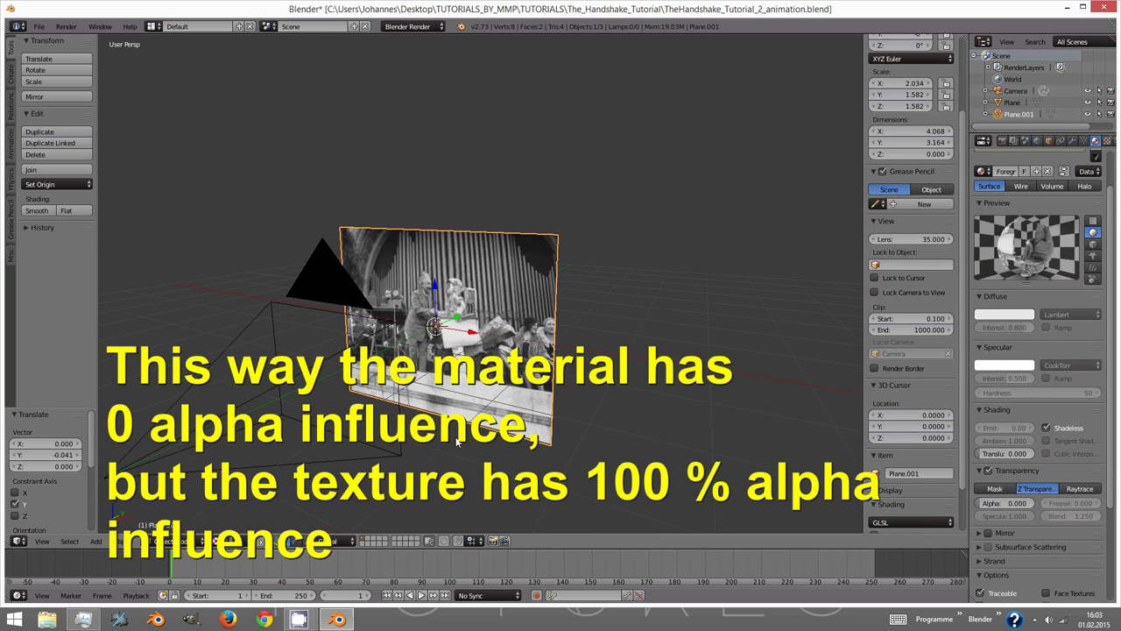
- Duplicate the Foreground plane and place the copy about 0.113 units towards the camera along the Y axis
{"action": "middle_click_drag", "start_coordinate": [481, 401], "coordinate": [516, 389]}
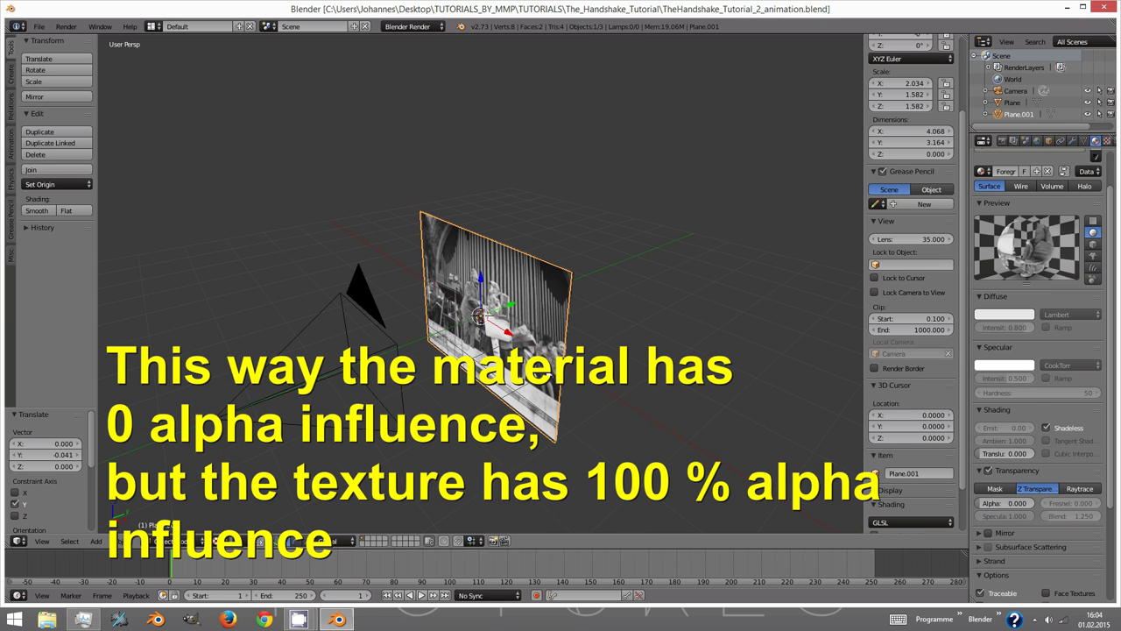
{"action": "key", "text": "shift+d"}
{"action": "key", "text": "y"}
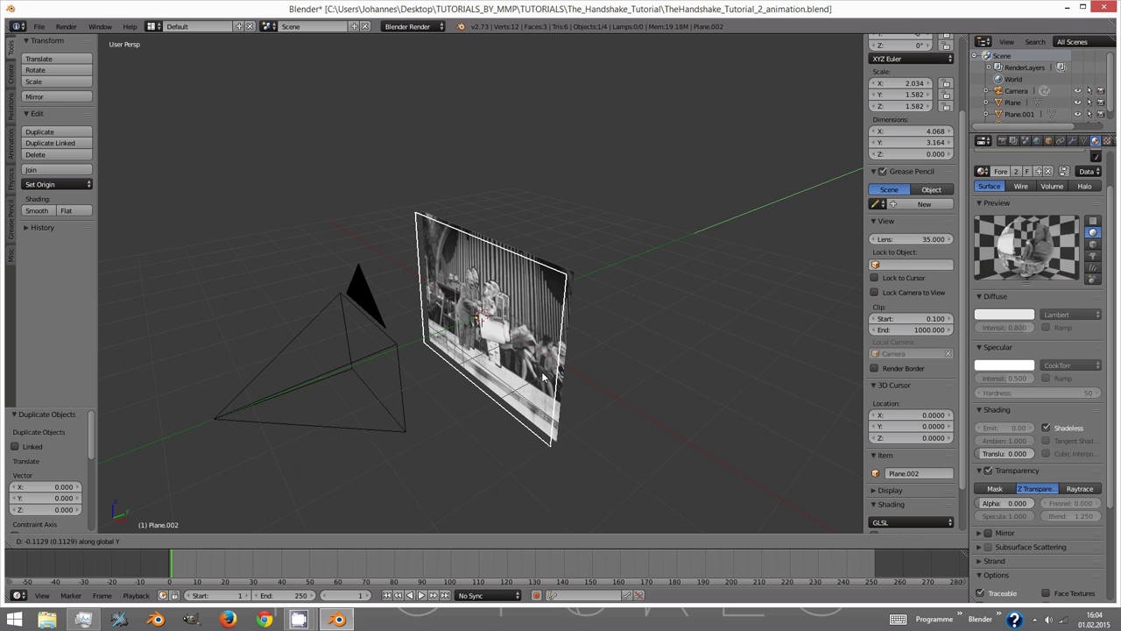
{"action": "left_click", "coordinate": [543, 375]}
- Make the new plane's material and texture separate copies and rename both Table
{"action": "left_click", "coordinate": [1015, 218]}
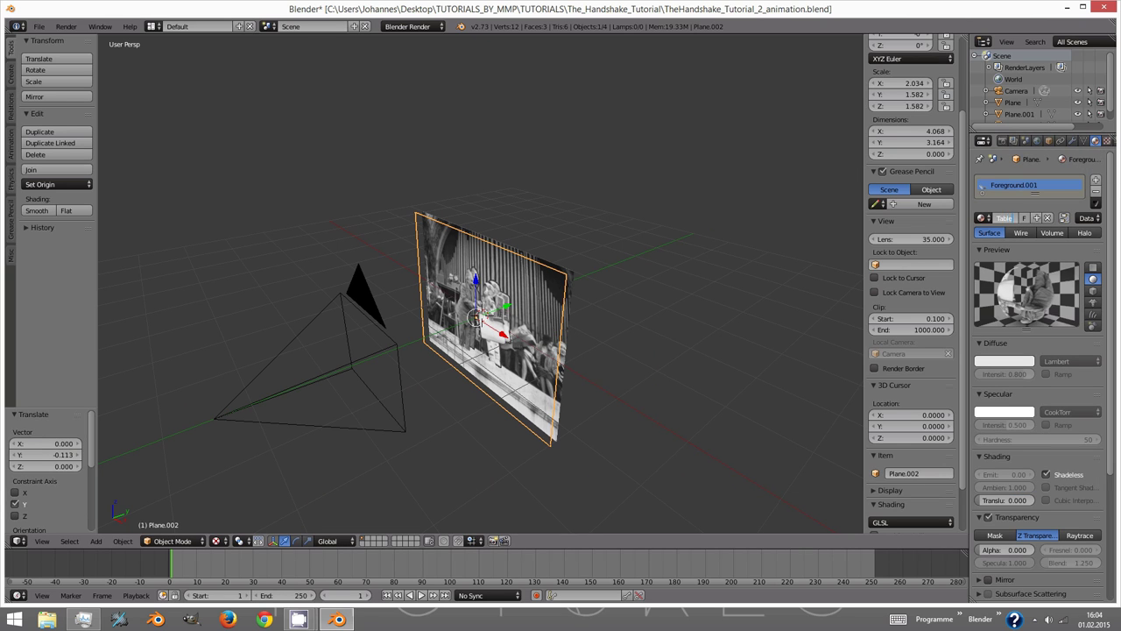
{"action": "key", "text": "Return"}
{"action": "left_click", "coordinate": [1107, 141]}
{"action": "left_click", "coordinate": [1059, 224]}
{"action": "left_click", "coordinate": [1022, 225]}
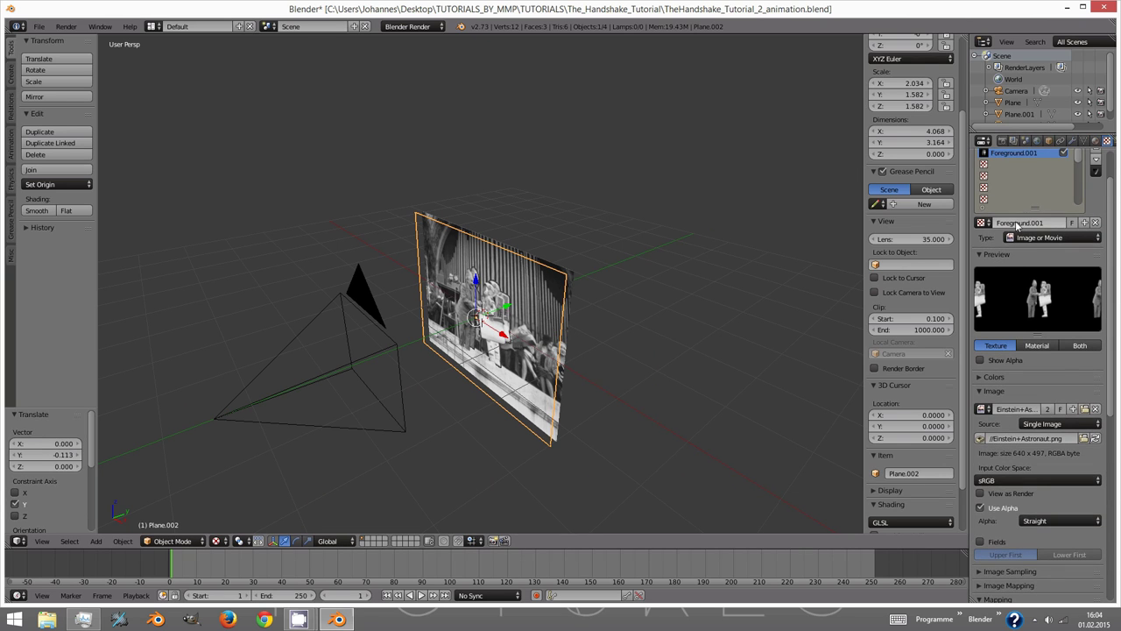
{"action": "type", "text": "Table"}
{"action": "key", "text": "Return"}
- Replace the Table texture's image with Table.png
{"action": "left_click", "coordinate": [1085, 410]}
{"action": "left_click", "coordinate": [208, 42]}
{"action": "left_click", "coordinate": [321, 193]}
{"action": "left_click", "coordinate": [1086, 58]}
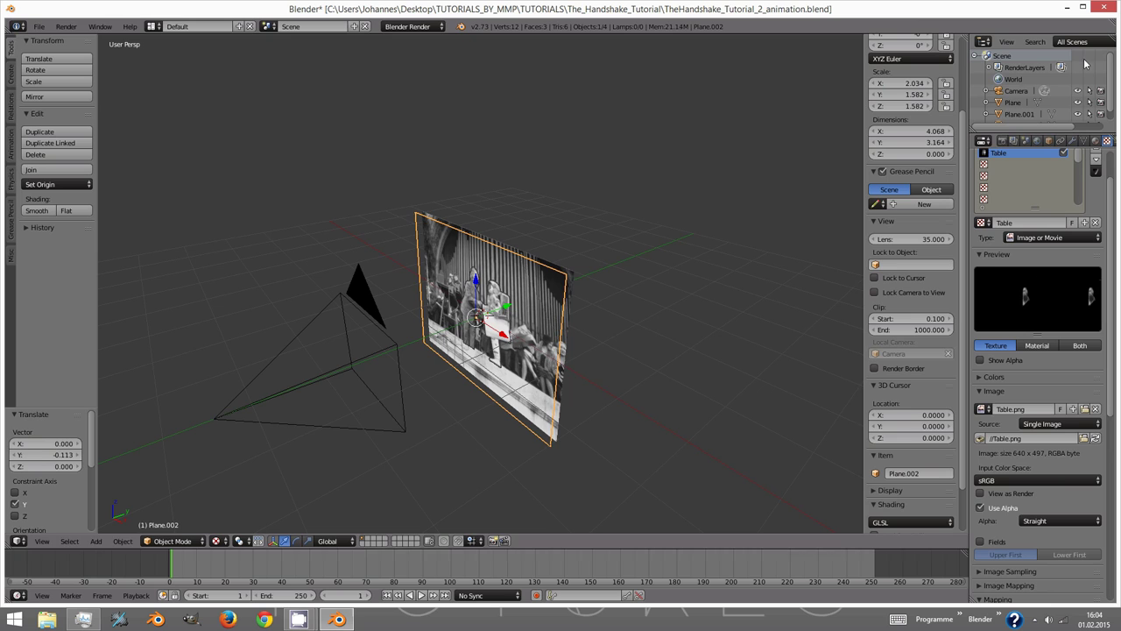
- Move the Table plane back along the Y axis by about 0.056 and save the file
{"action": "middle_click_drag", "start_coordinate": [351, 310], "coordinate": [439, 319]}
{"action": "scroll", "coordinate": [438, 318], "scroll_direction": "up", "scroll_amount": 5}
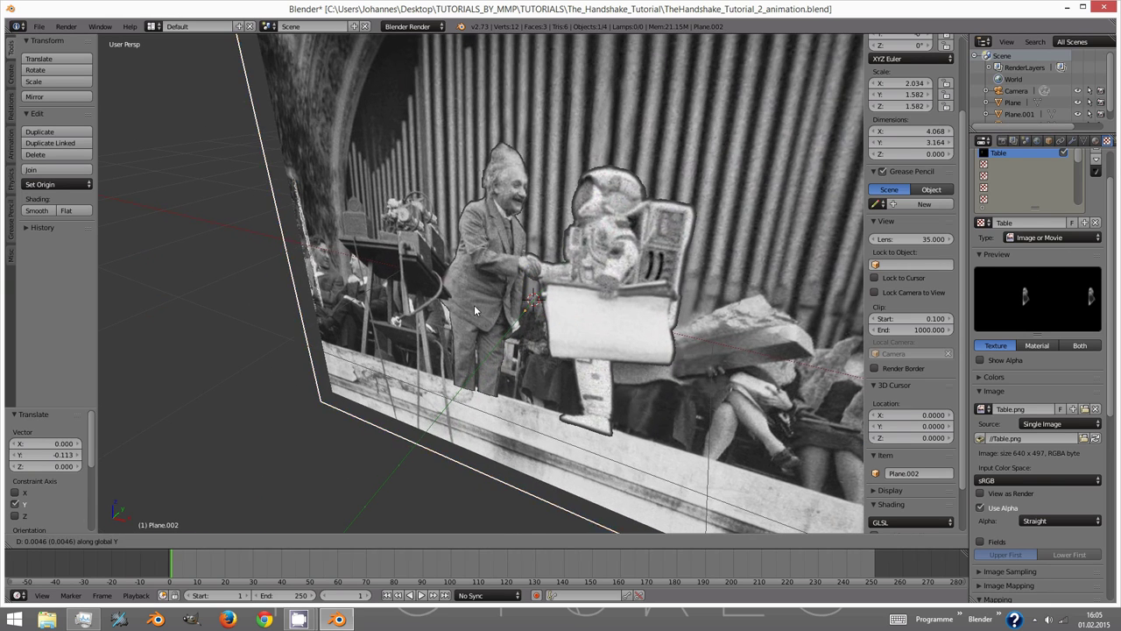
{"action": "key", "text": "g"}
{"action": "key", "text": "y"}
{"action": "left_click", "coordinate": [490, 311]}
{"action": "key", "text": "ctrl+s"}
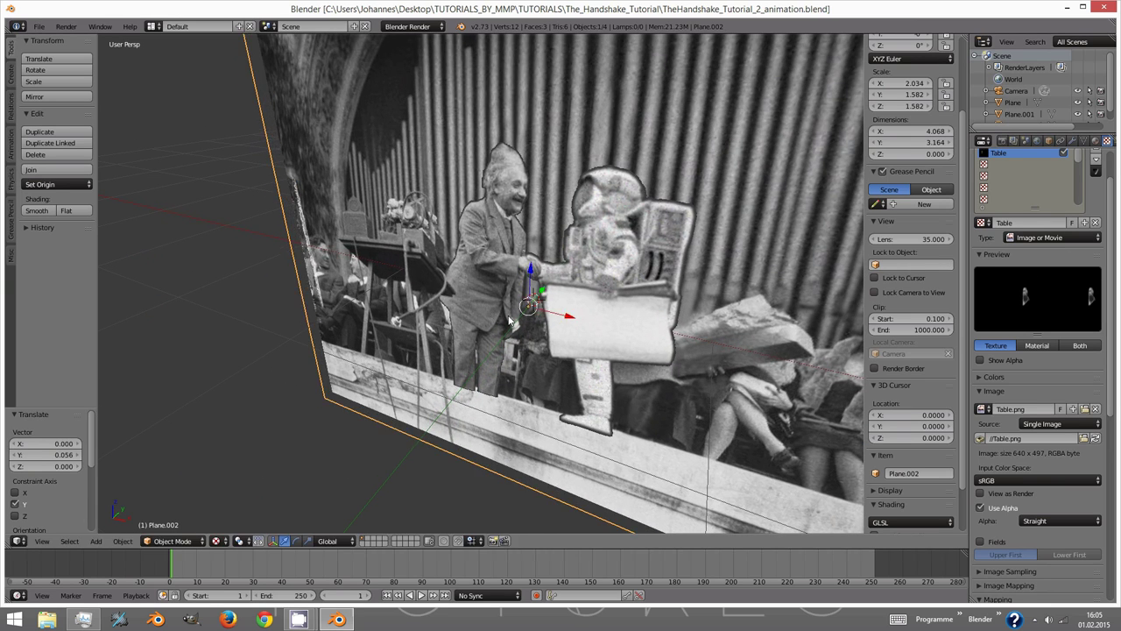
- Select the camera, look at the layered planes through it and render the frame
{"action": "scroll", "coordinate": [537, 336], "scroll_direction": "down", "scroll_amount": 6}
{"action": "scroll", "coordinate": [537, 335], "scroll_direction": "down", "scroll_amount": 2}
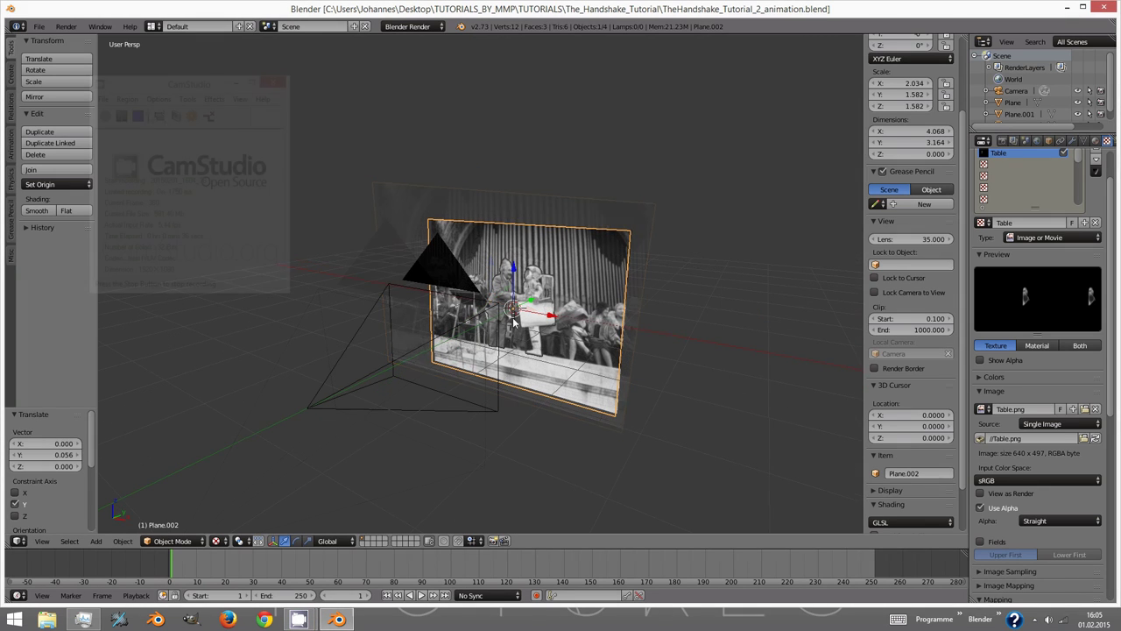
{"action": "right_click", "coordinate": [488, 409]}
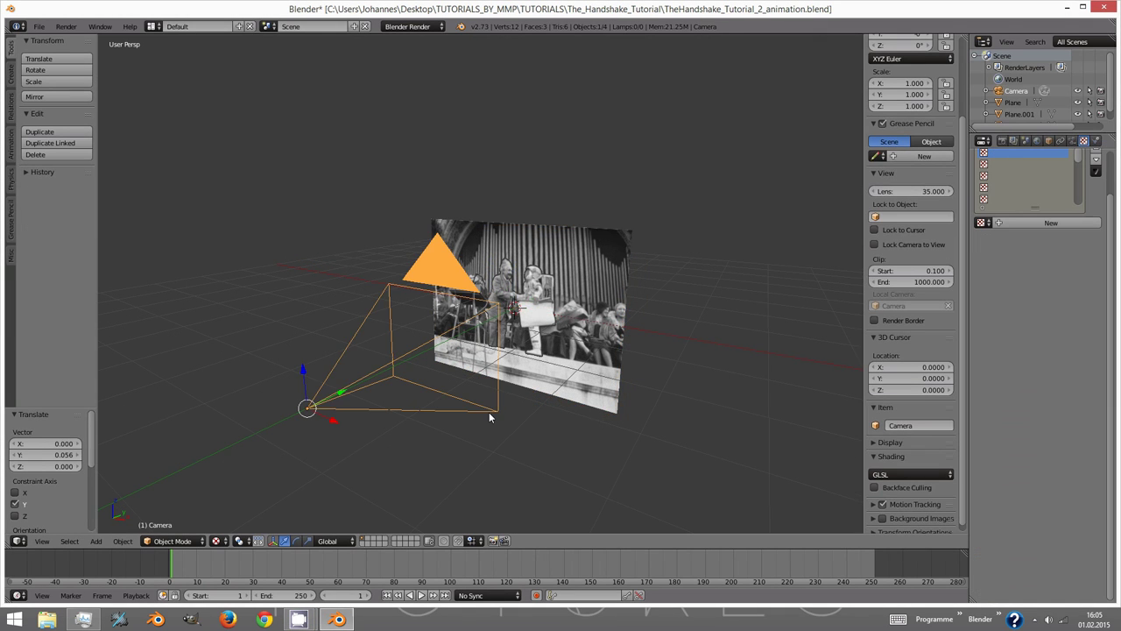
{"action": "key", "text": "KP_0"}
{"action": "scroll", "coordinate": [489, 301], "scroll_direction": "up", "scroll_amount": 5}
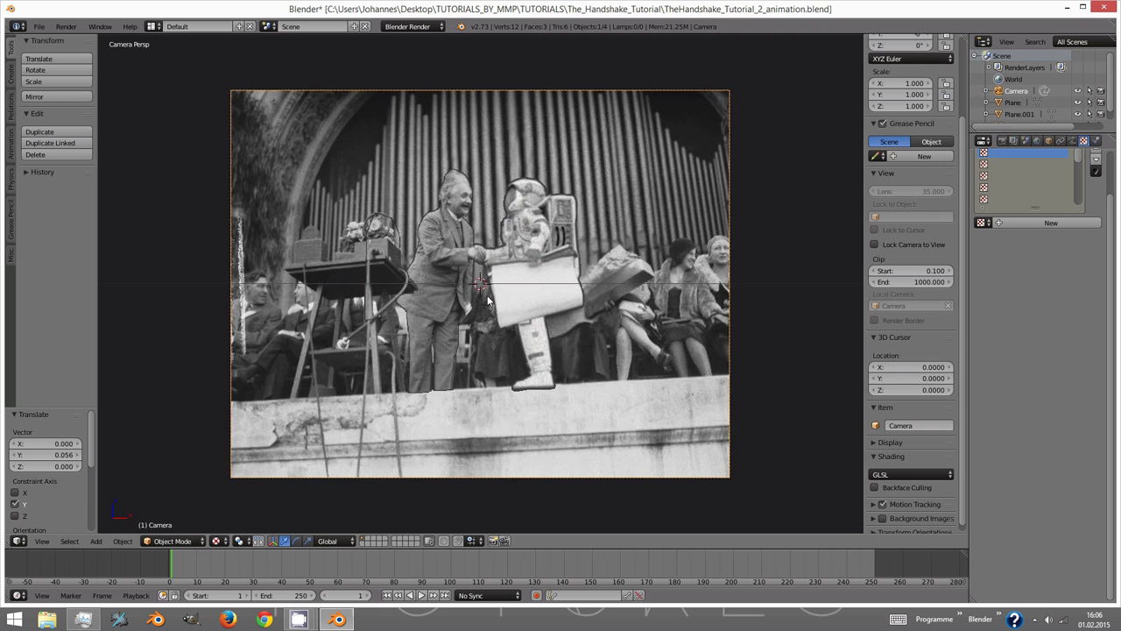
{"action": "key", "text": "F12"}
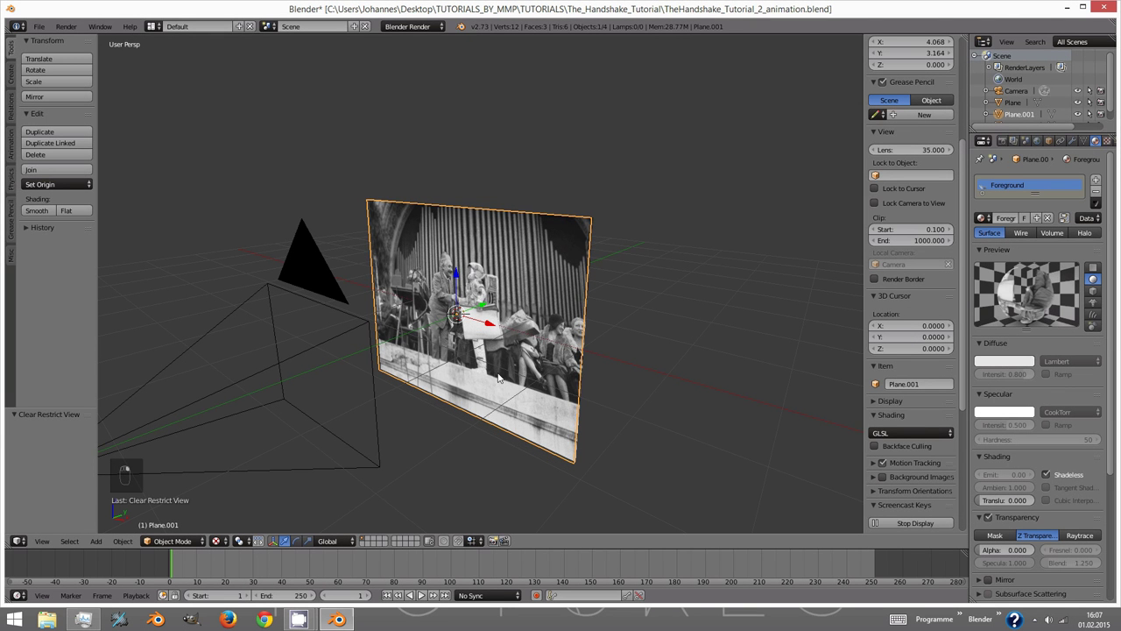
- Hide everything except the plane with Einstein and the astronaut, and add a lattice object
{"action": "key", "text": "shift+h"}
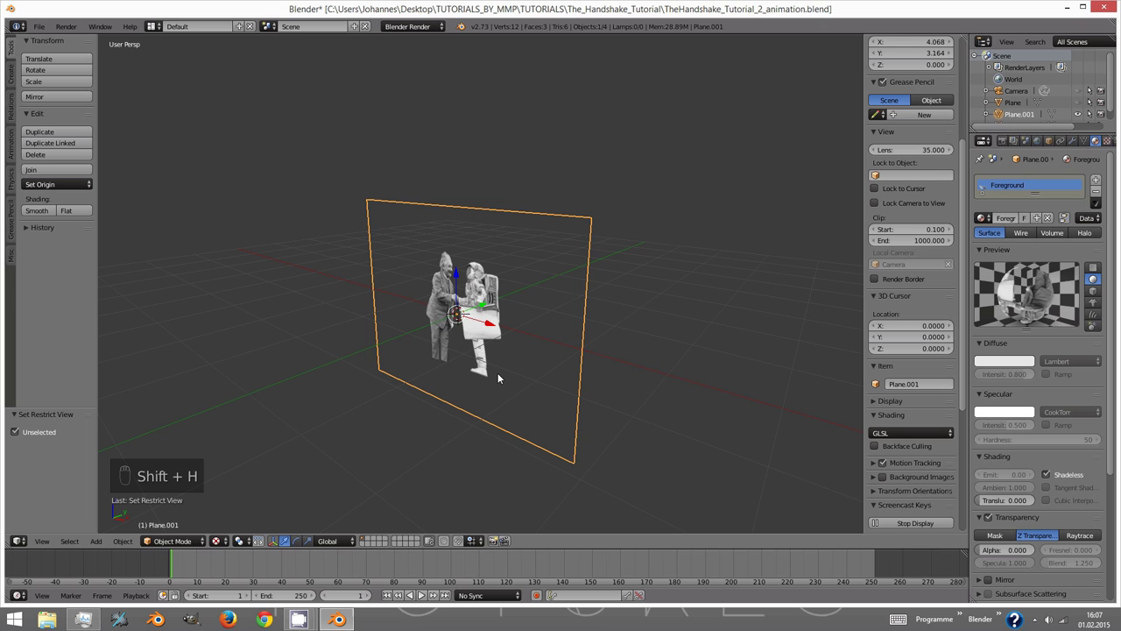
{"action": "middle_click_drag", "start_coordinate": [497, 372], "coordinate": [522, 339]}
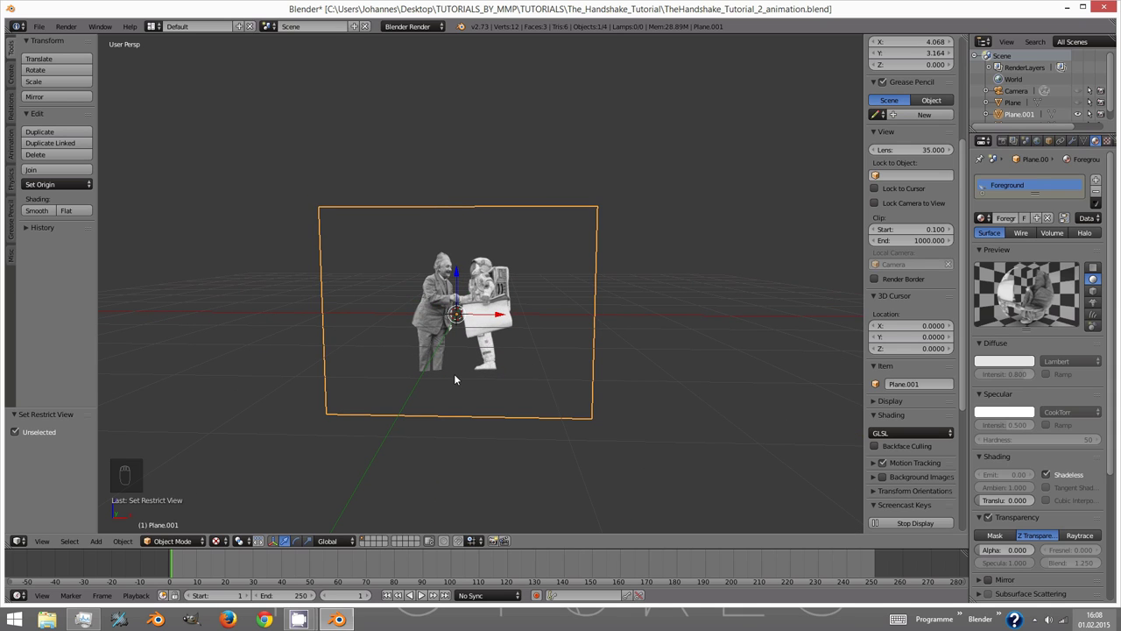
{"action": "key", "text": "shift+a"}
{"action": "mouse_move", "coordinate": [451, 364]}
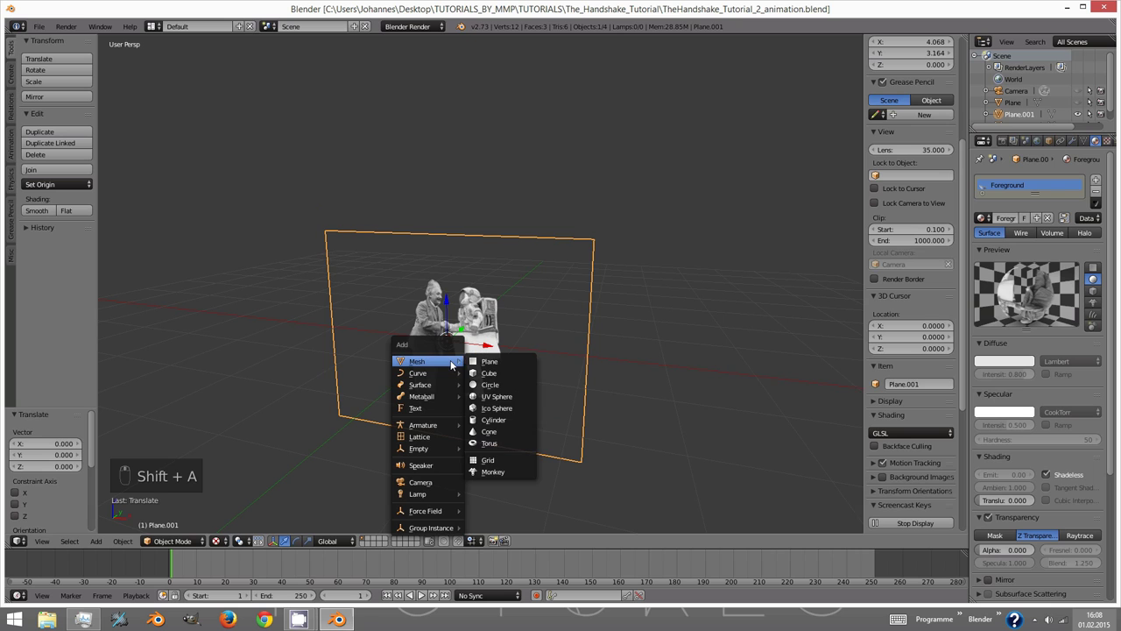
{"action": "left_click", "coordinate": [440, 436]}
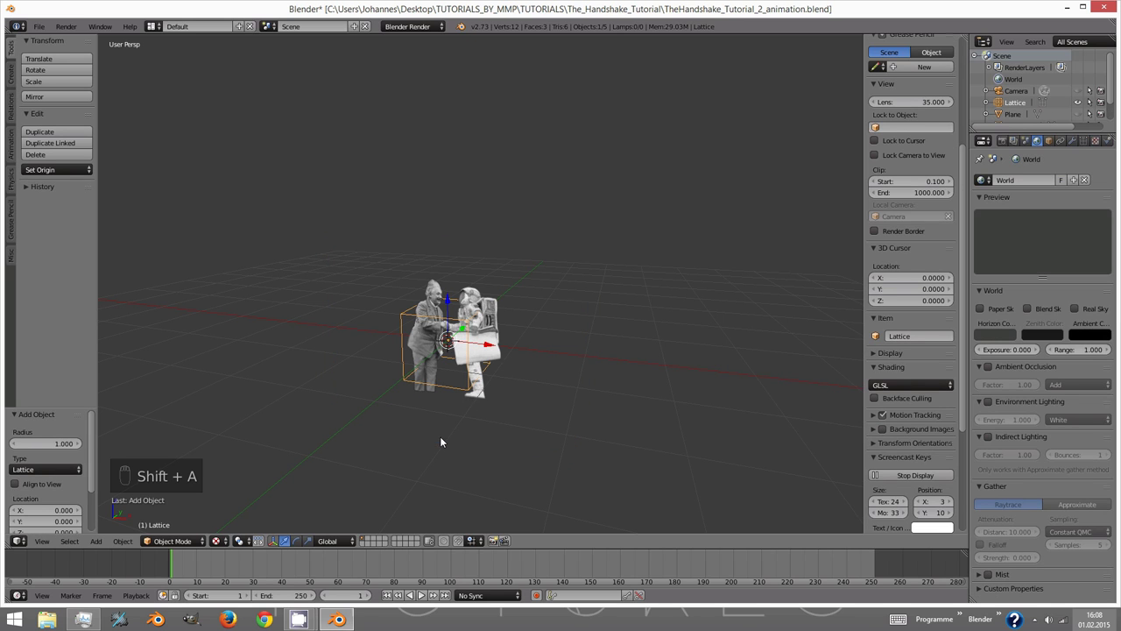
- Set the lattice's resolution to U 64, V 1 and W 64
{"action": "left_click", "coordinate": [1083, 142]}
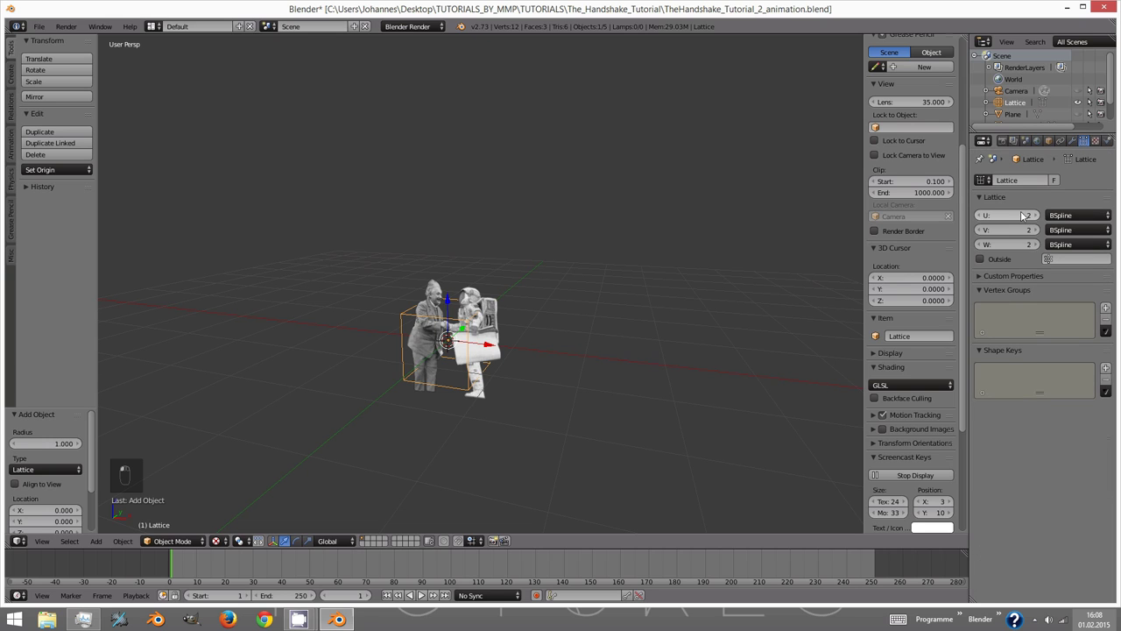
{"action": "left_click", "coordinate": [981, 231]}
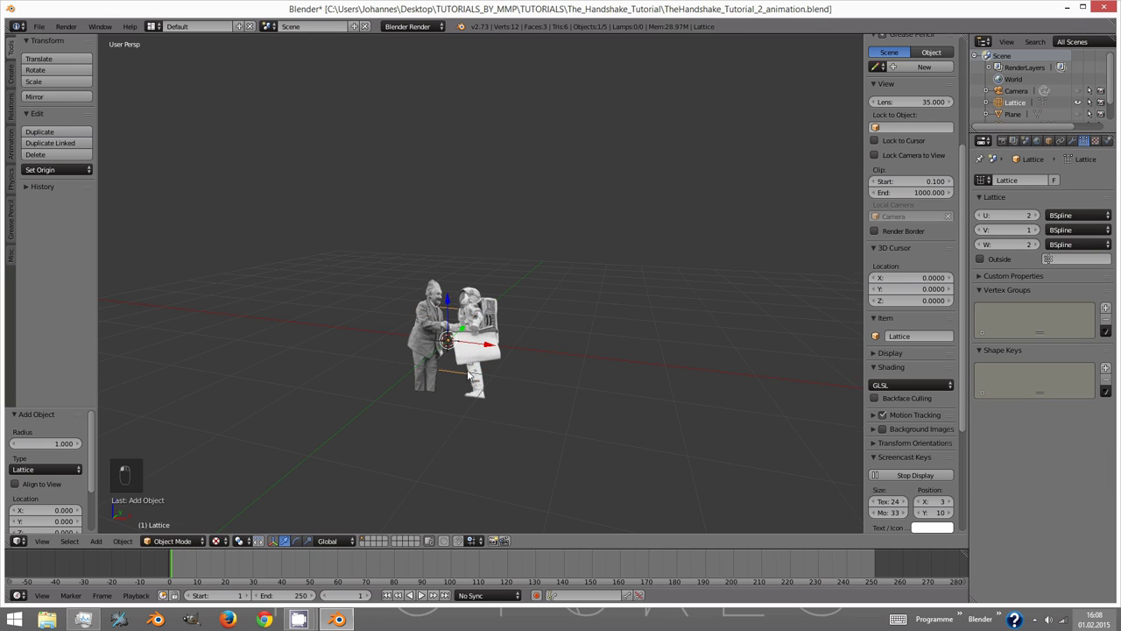
{"action": "scroll", "coordinate": [467, 342], "scroll_direction": "up", "scroll_amount": 2}
{"action": "middle_click_drag", "start_coordinate": [467, 336], "coordinate": [420, 342]}
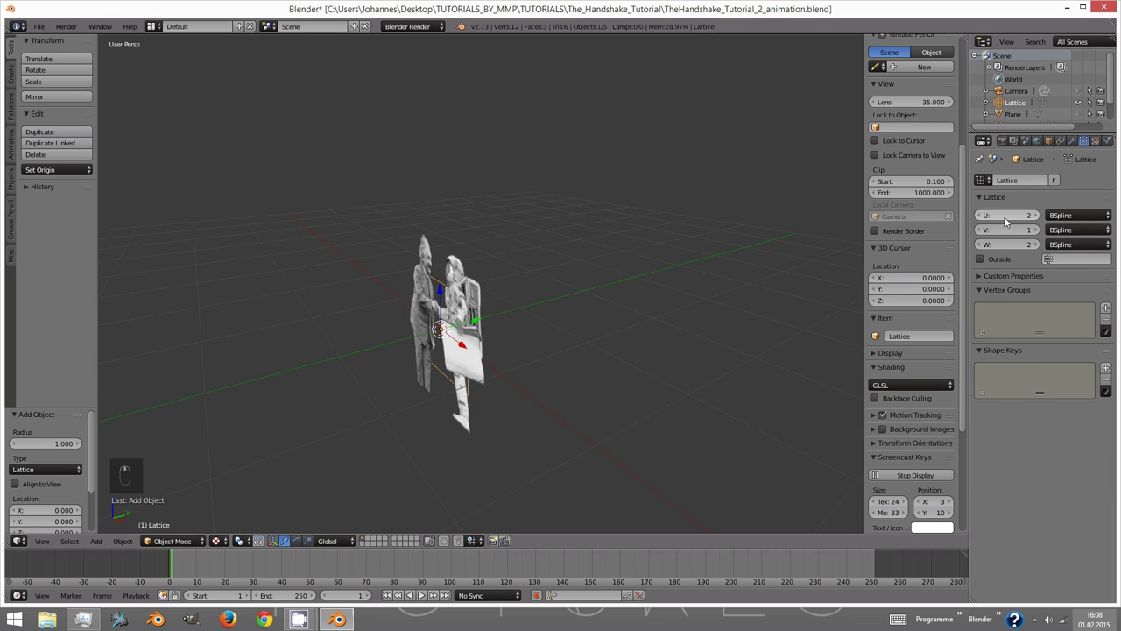
{"action": "left_click_drag", "start_coordinate": [992, 216], "coordinate": [232, 227]}
{"action": "left_click_drag", "start_coordinate": [991, 246], "coordinate": [153, 260]}
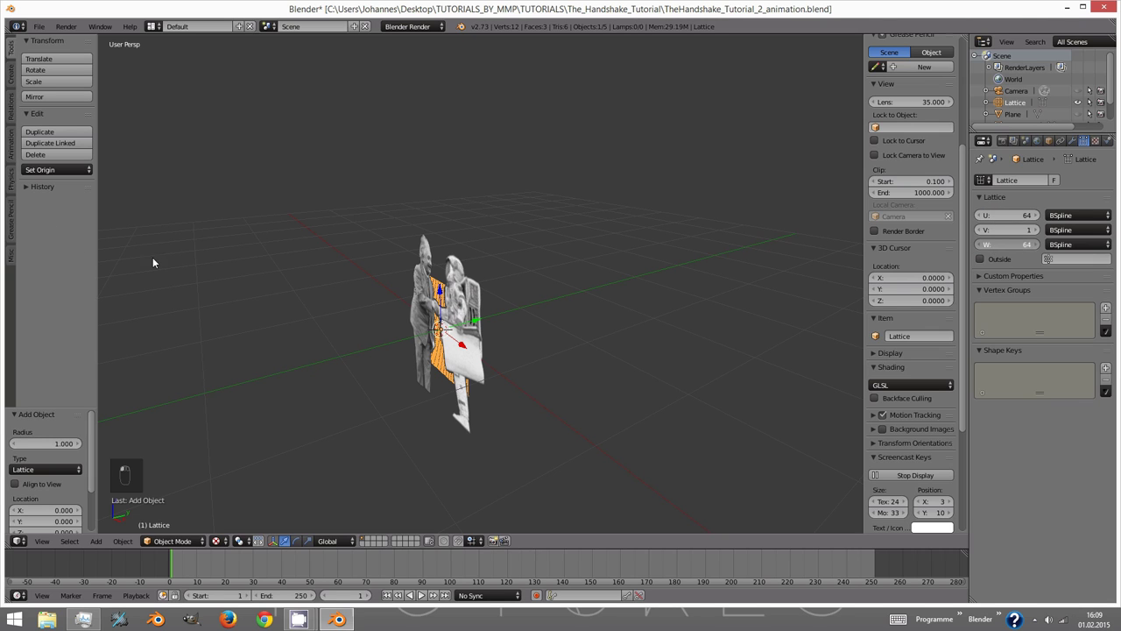
- Scale the lattice up by about 2.44 so it covers both figures
{"action": "scroll", "coordinate": [455, 353], "scroll_direction": "up", "scroll_amount": 3}
{"action": "middle_click_drag", "start_coordinate": [451, 354], "coordinate": [511, 354]}
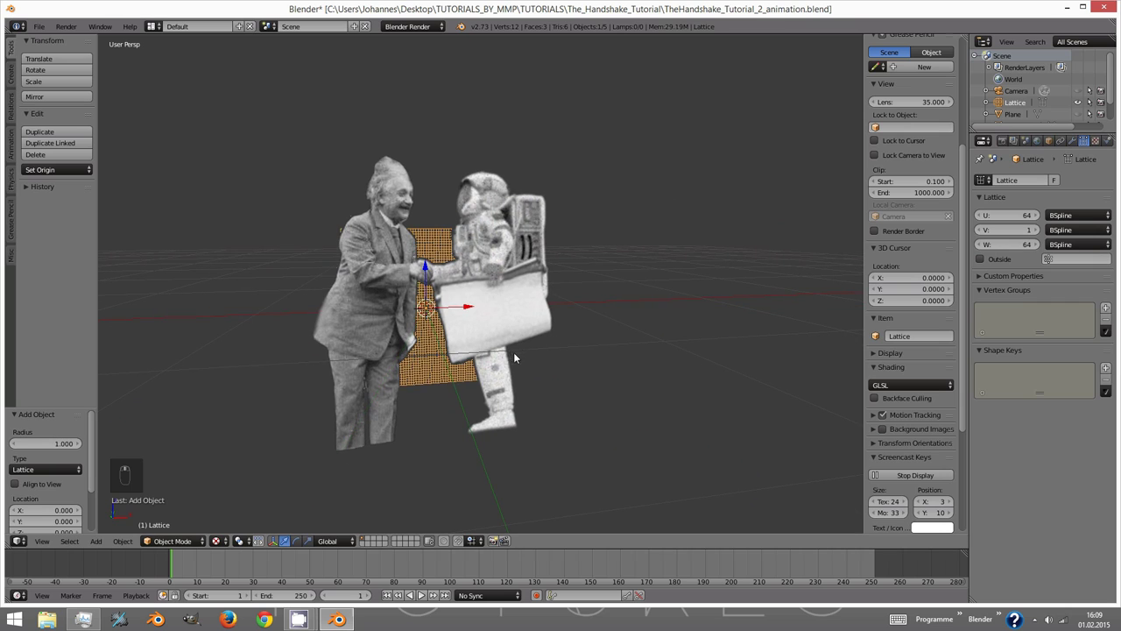
{"action": "key", "text": "s"}
{"action": "left_click", "coordinate": [642, 391]}
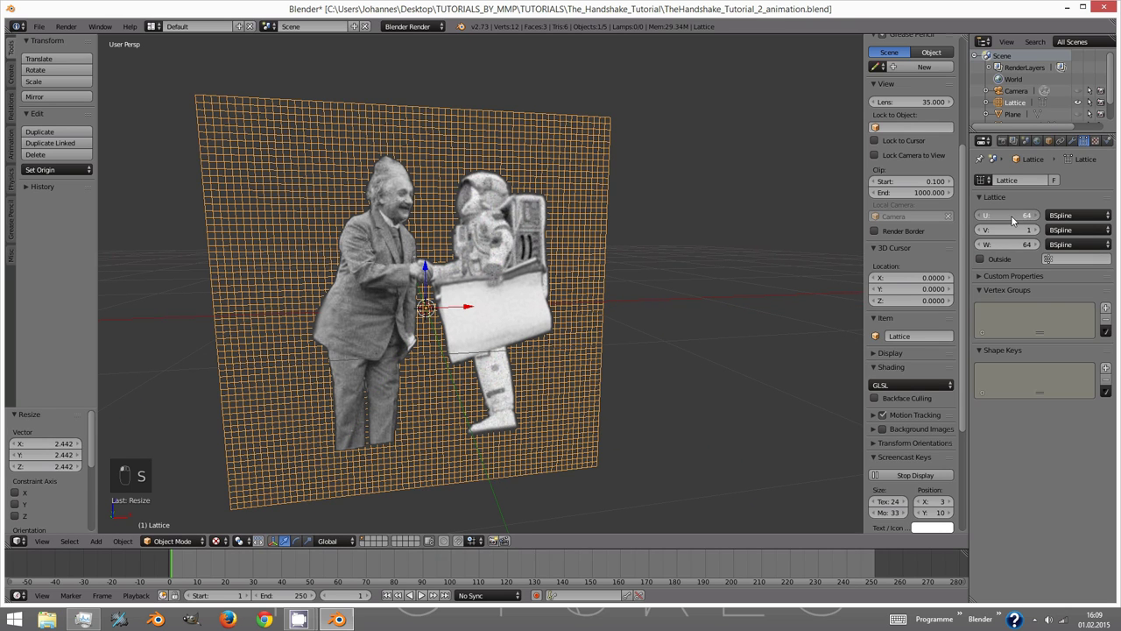
- Shift the lattice about 0.05 along the X axis and scale it down to fit closely around the two figures
{"action": "left_click_drag", "start_coordinate": [1013, 221], "coordinate": [1052, 228]}
{"action": "middle_click_drag", "start_coordinate": [716, 306], "coordinate": [511, 341]}
{"action": "key", "text": "g"}
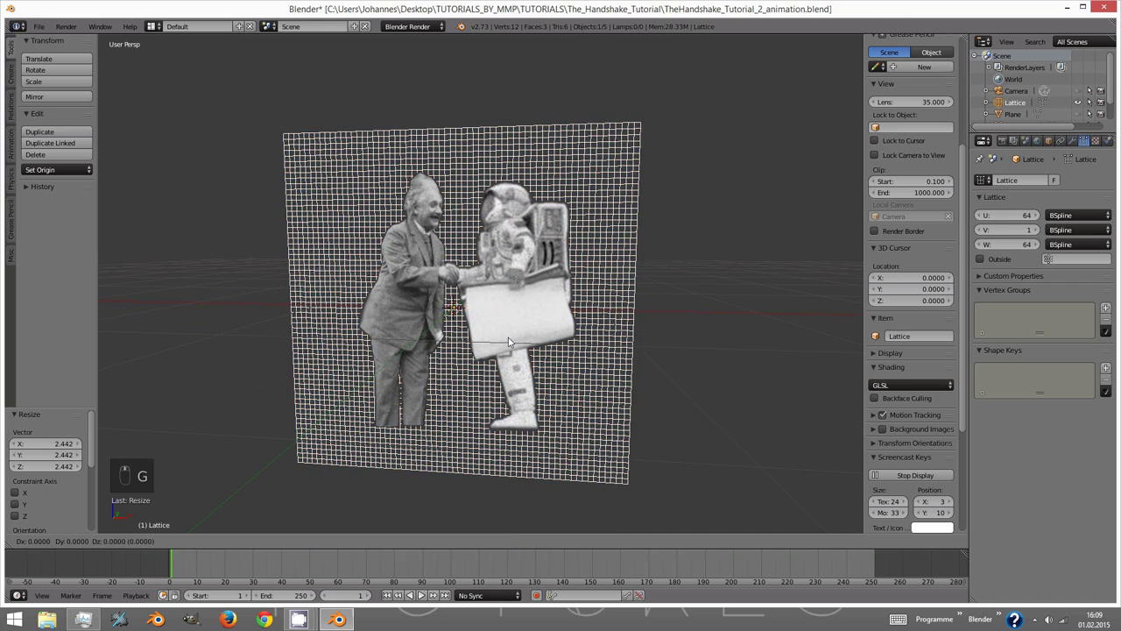
{"action": "key", "text": "x"}
{"action": "left_click", "coordinate": [516, 341]}
{"action": "key", "text": "s"}
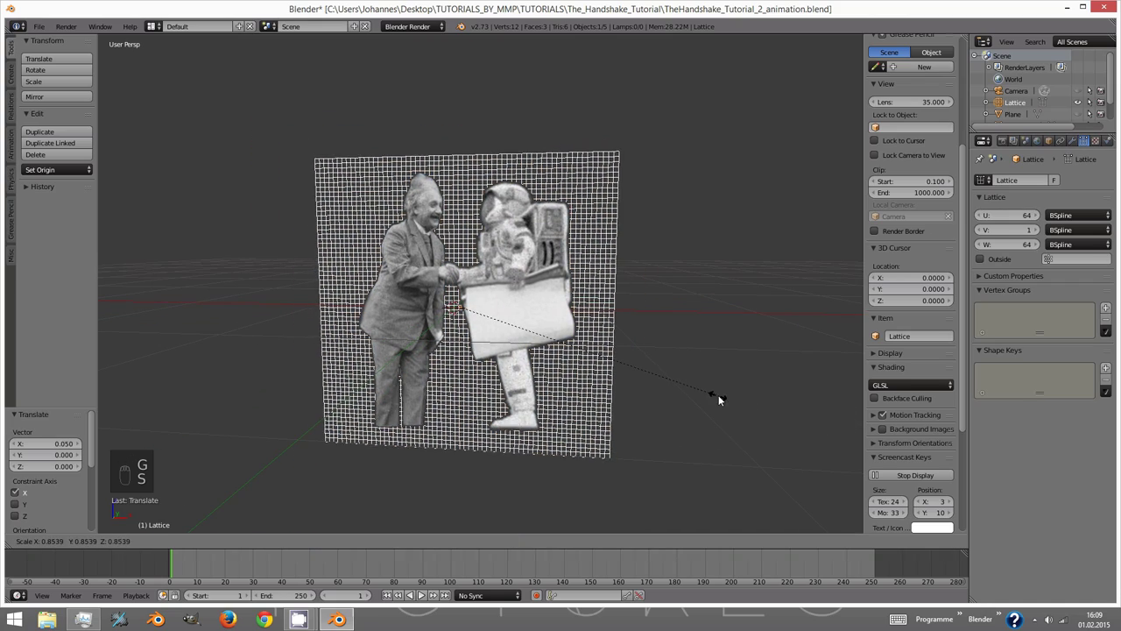
{"action": "left_click", "coordinate": [698, 392]}
- Align the lattice with the figures' plane by moving it along Y about -0.053 and back 0.039, and save the file
{"action": "middle_click_drag", "start_coordinate": [698, 392], "coordinate": [543, 408]}
{"action": "key", "text": "g"}
{"action": "left_click", "coordinate": [537, 404]}
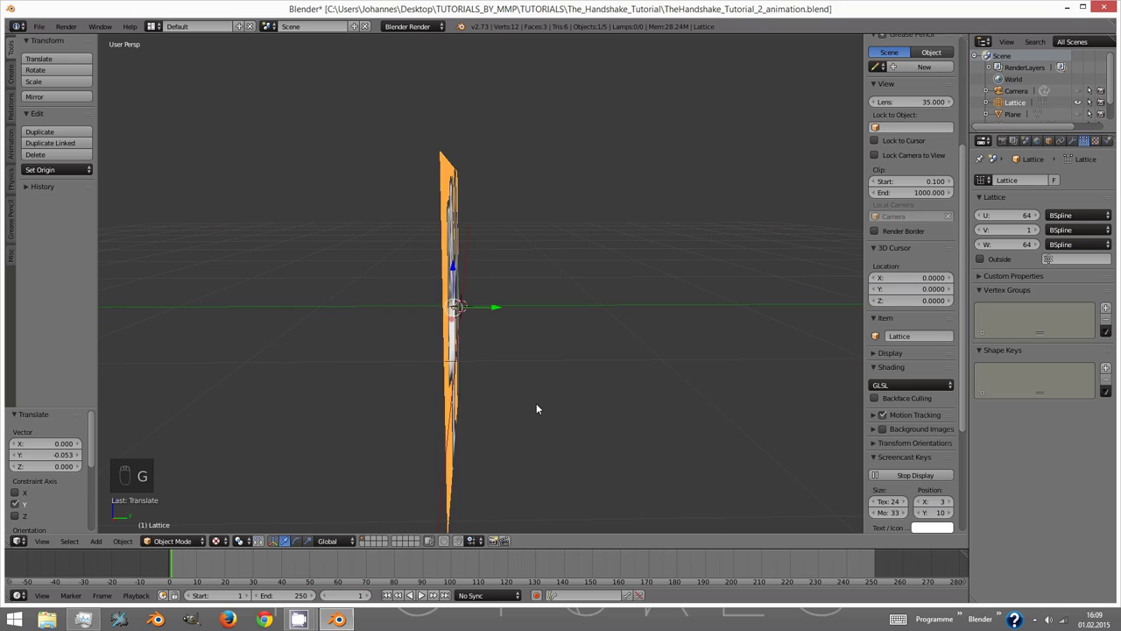
{"action": "middle_click_drag", "start_coordinate": [537, 404], "coordinate": [490, 326]}
{"action": "key", "text": "g"}
{"action": "key", "text": "y"}
{"action": "left_click", "coordinate": [613, 383]}
{"action": "key", "text": "ctrl+s"}
- Select the plane with Einstein and the astronaut and add a Lattice modifier to it
{"action": "right_click", "coordinate": [501, 324]}
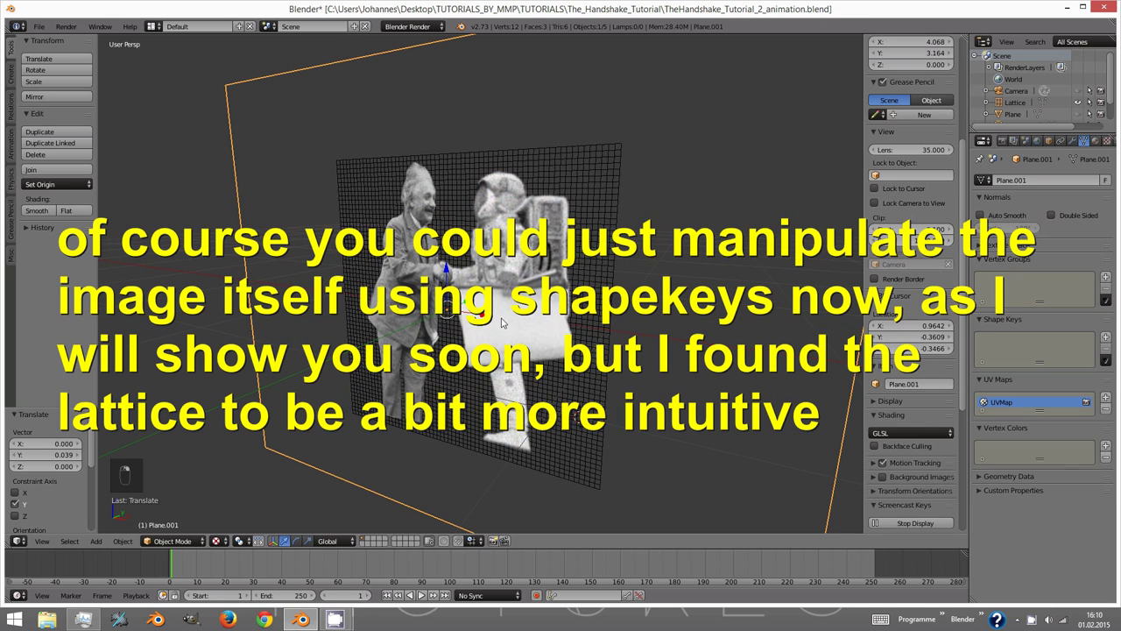
{"action": "scroll", "coordinate": [529, 340], "scroll_direction": "down", "scroll_amount": 2}
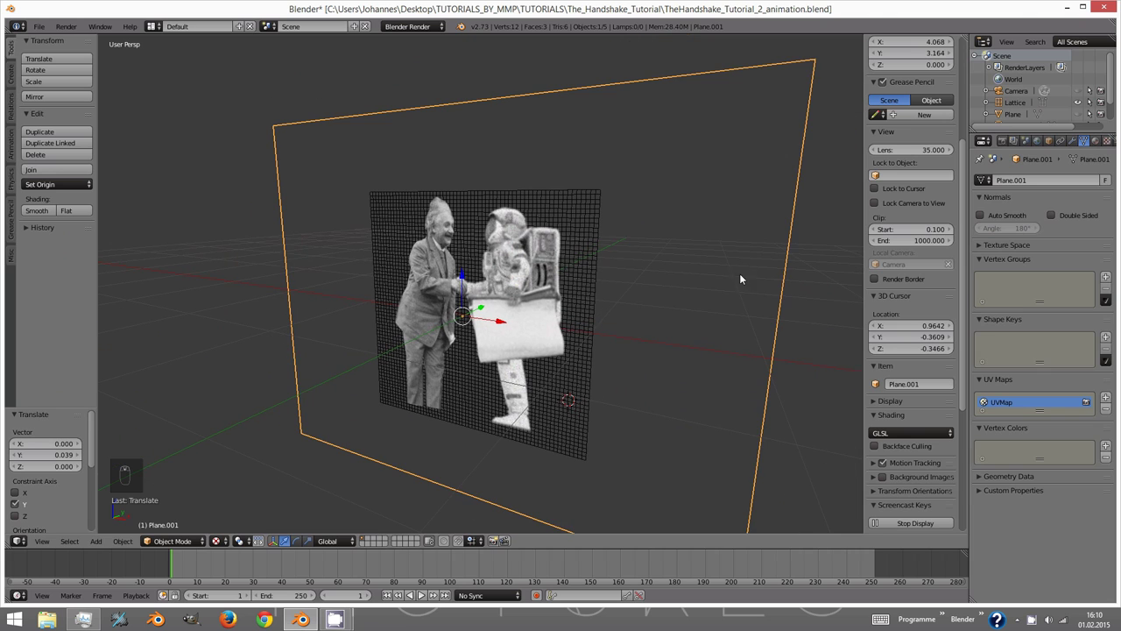
{"action": "left_click", "coordinate": [1094, 141]}
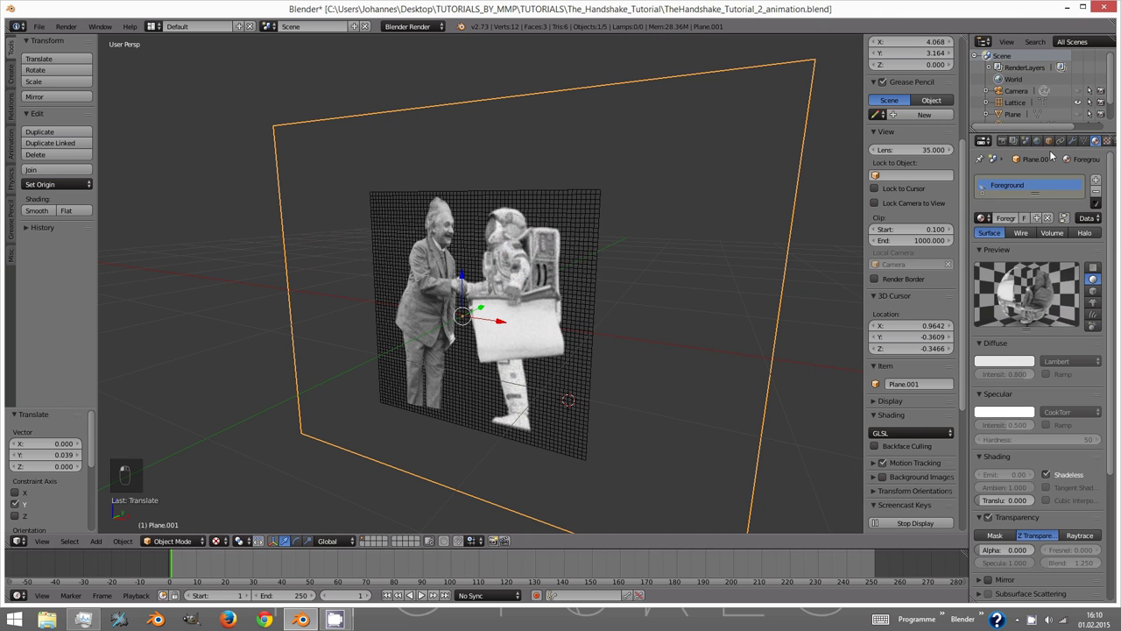
{"action": "middle_click_drag", "start_coordinate": [850, 278], "coordinate": [822, 267]}
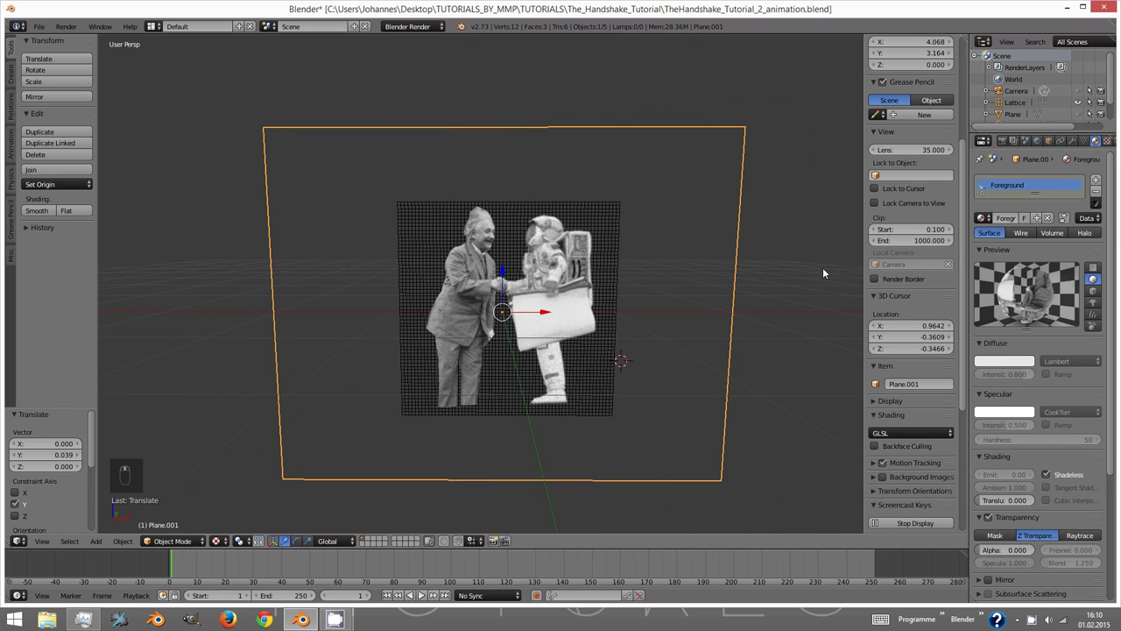
{"action": "left_click", "coordinate": [1071, 141]}
{"action": "left_click", "coordinate": [1007, 181]}
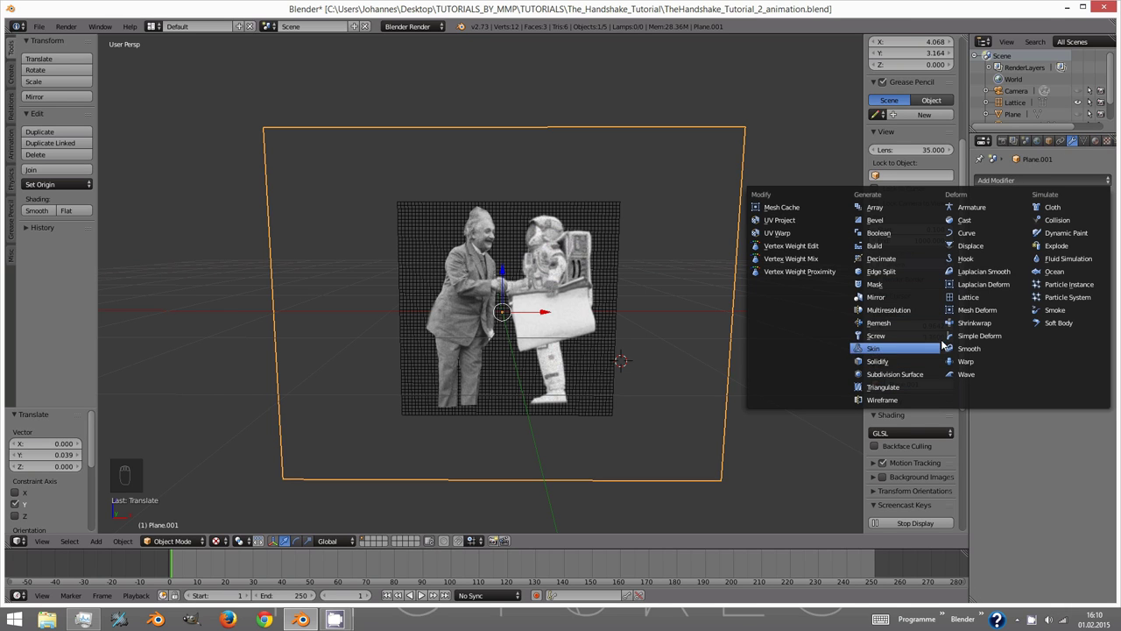
{"action": "left_click", "coordinate": [970, 298]}
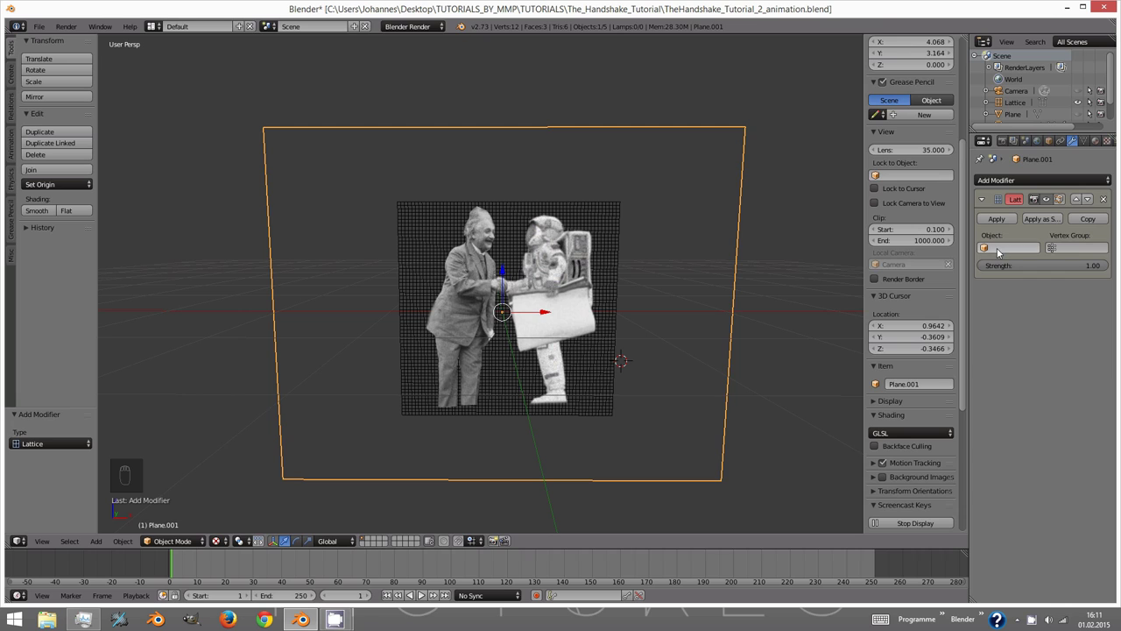
- Set the modifier's object to Lattice and turn on the modifier's display in Edit Mode
{"action": "left_click", "coordinate": [999, 249]}
{"action": "left_click", "coordinate": [989, 264]}
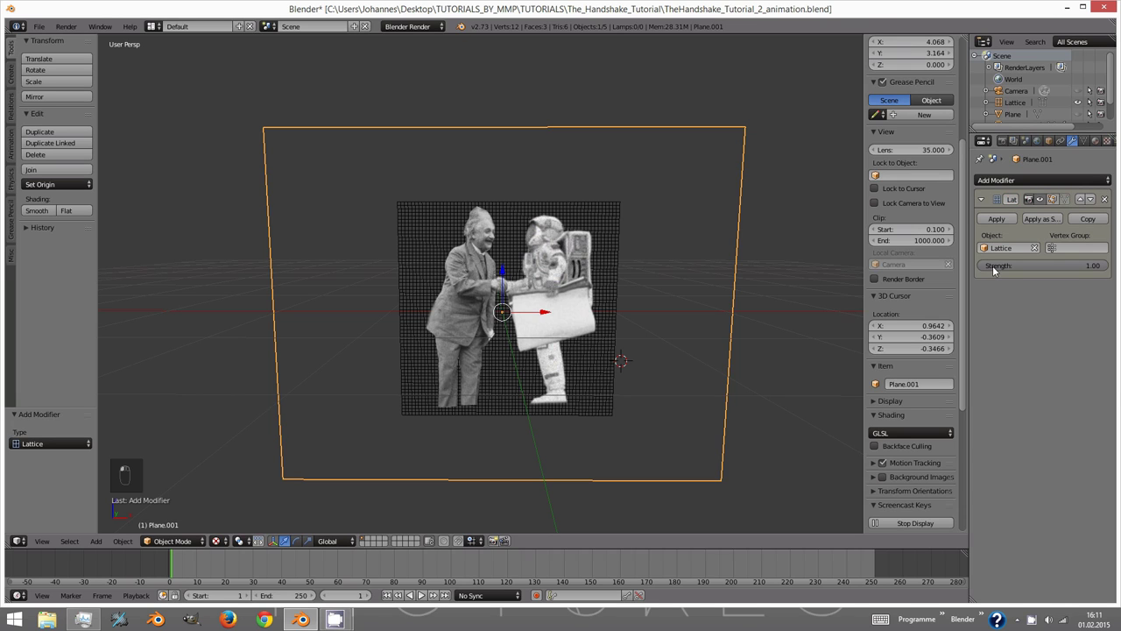
{"action": "left_click", "coordinate": [1051, 199]}
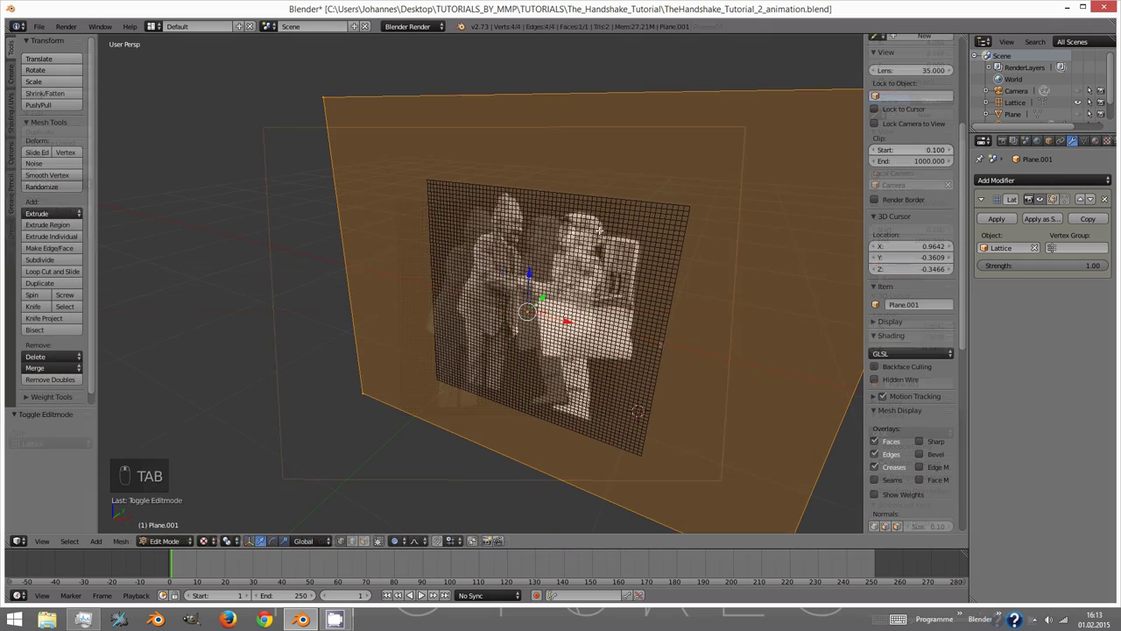
- Subdivide the figures' plane seven times with one cut each, return to Object Mode and save the file
{"action": "left_click", "coordinate": [37, 260]}
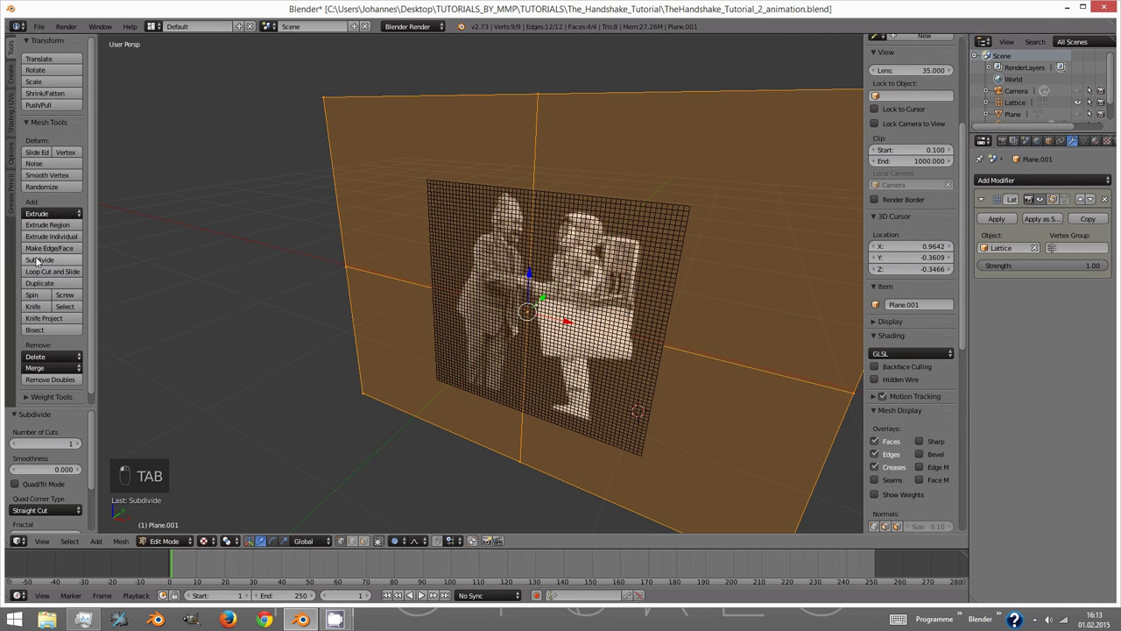
{"action": "left_click", "coordinate": [37, 260]}
{"action": "left_click", "coordinate": [36, 260]}
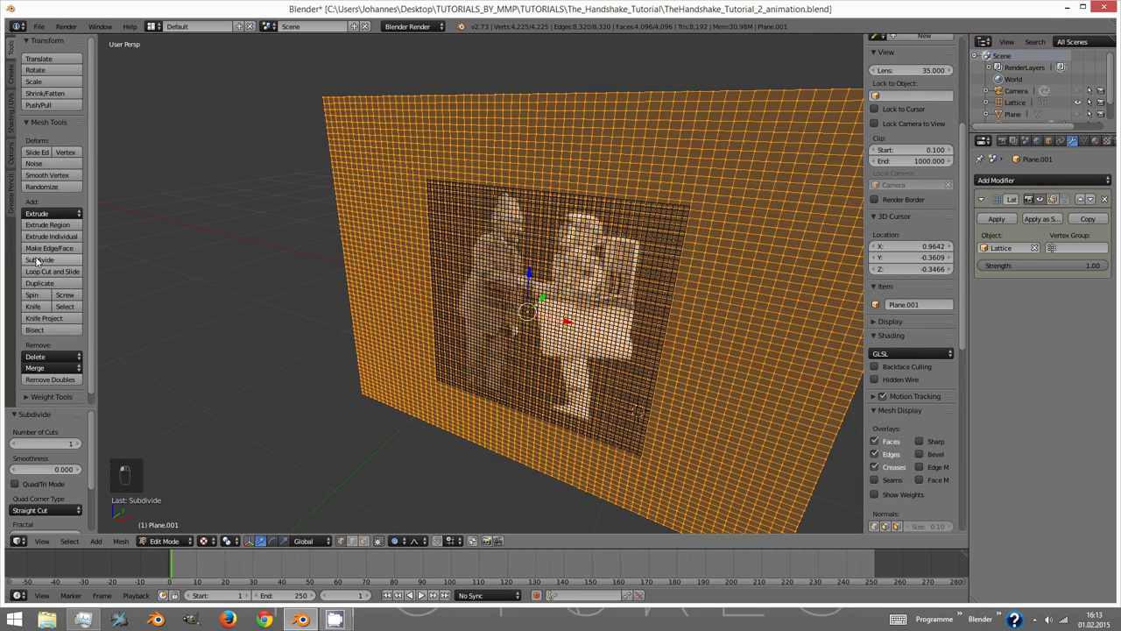
{"action": "left_click", "coordinate": [37, 260]}
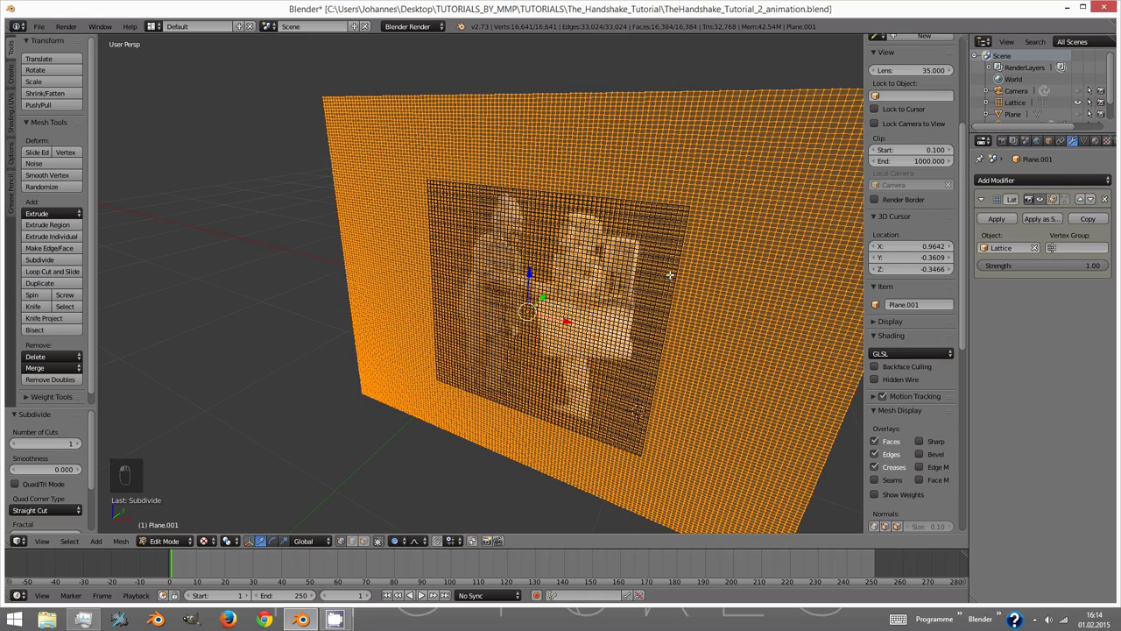
{"action": "key", "text": "Tab"}
{"action": "middle_click_drag", "start_coordinate": [640, 283], "coordinate": [598, 312]}
{"action": "key", "text": "ctrl+s"}
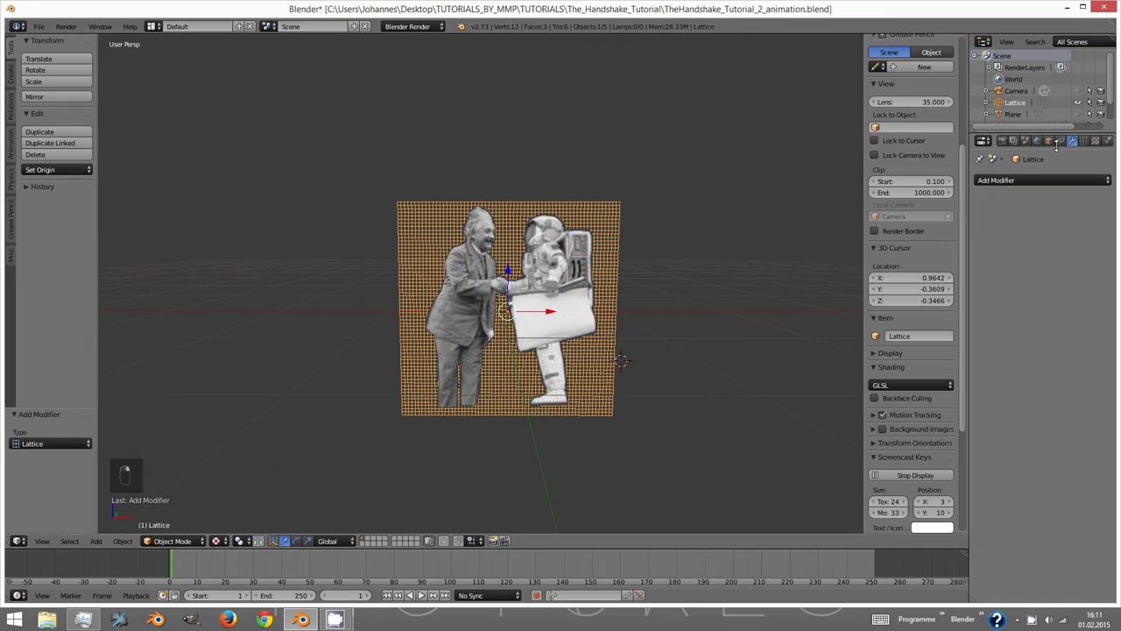
- Add a Basis shape key to the lattice and a second shape key named Handshake
{"action": "left_click", "coordinate": [1085, 142]}
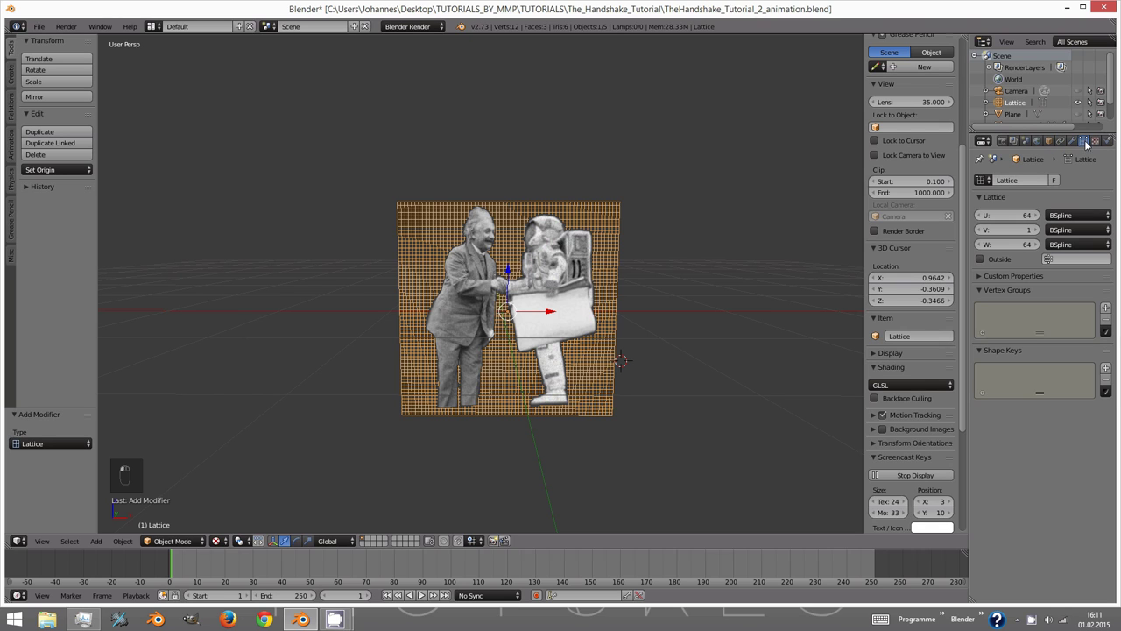
{"action": "left_click", "coordinate": [1105, 368]}
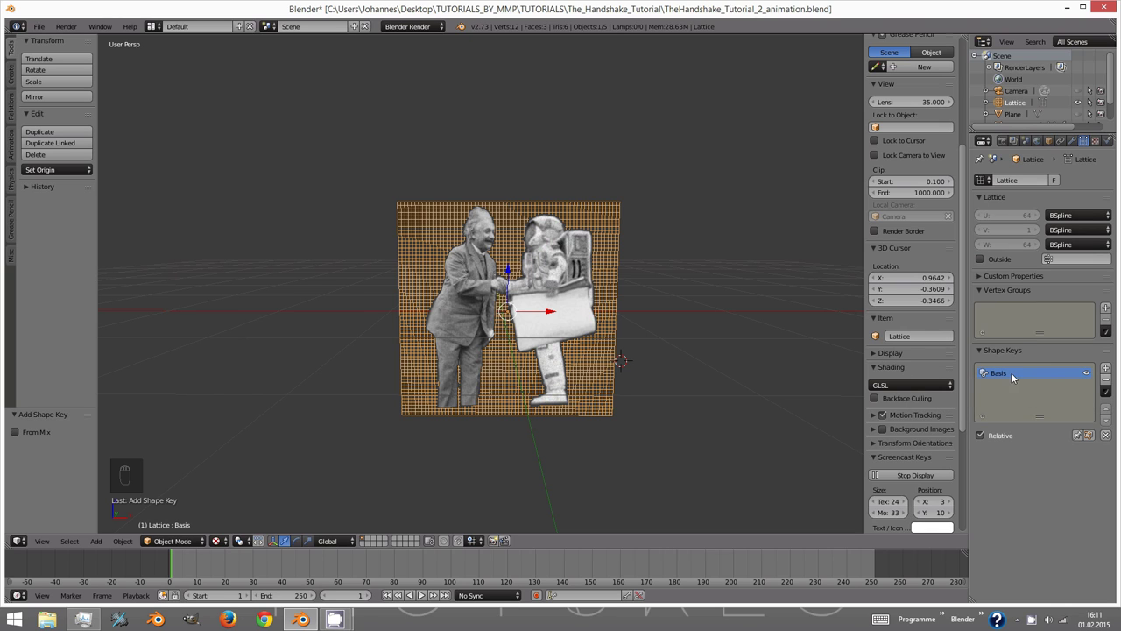
{"action": "left_click", "coordinate": [1105, 369]}
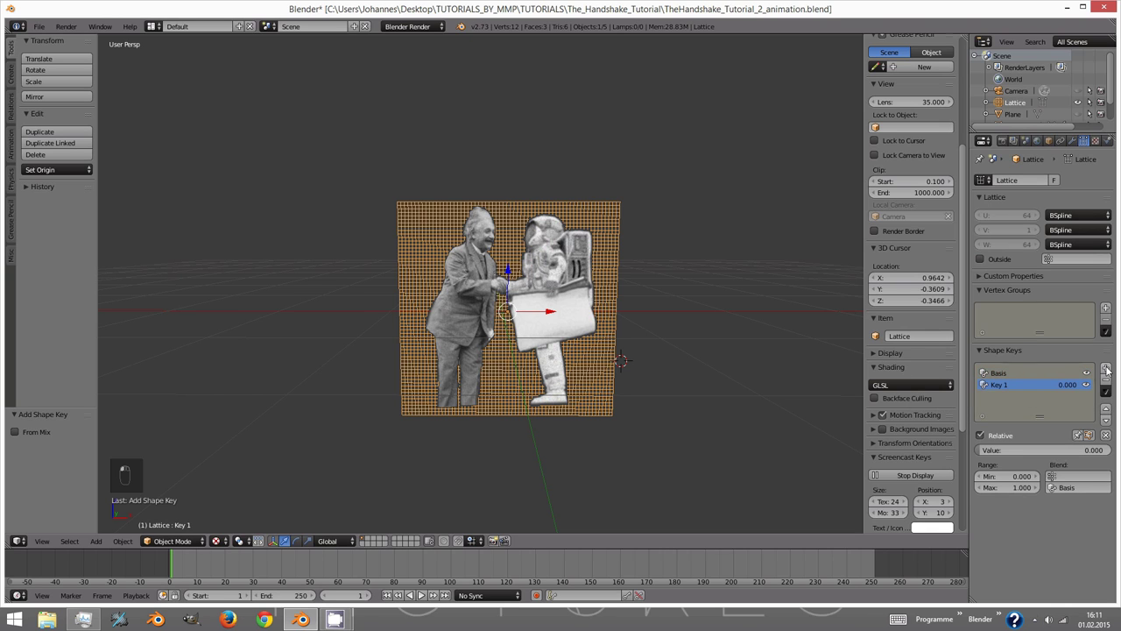
{"action": "double_click", "coordinate": [1012, 386]}
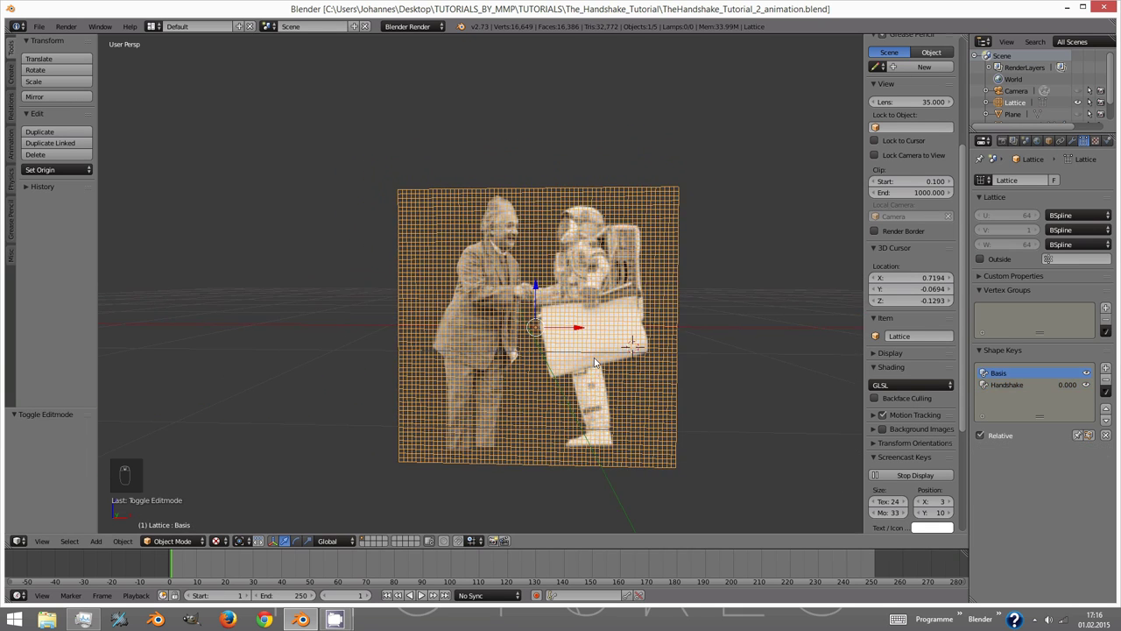
- Save the file and enter the lattice's Edit Mode with the Handshake shape key active
{"action": "middle_click_drag", "start_coordinate": [599, 363], "coordinate": [641, 356]}
{"action": "key", "text": "Tab"}
{"action": "key", "text": "Tab"}
{"action": "key", "text": "Tab"}
{"action": "scroll", "coordinate": [641, 356], "scroll_direction": "up", "scroll_amount": 2}
{"action": "key", "text": "ctrl+s"}
{"action": "left_click", "coordinate": [642, 356]}
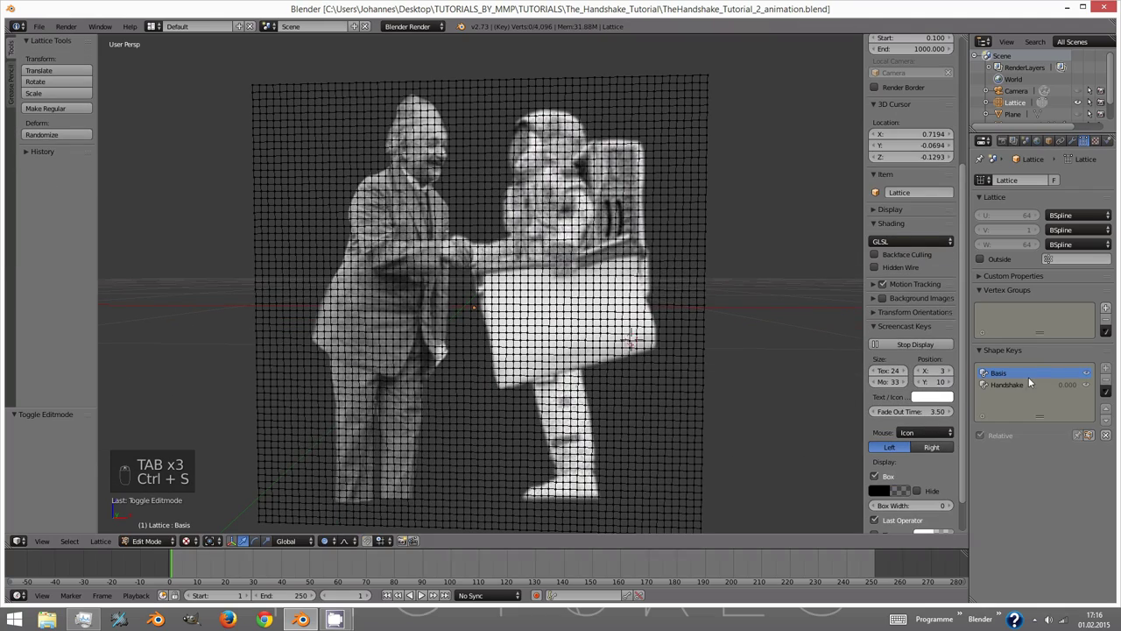
{"action": "key", "text": "Tab"}
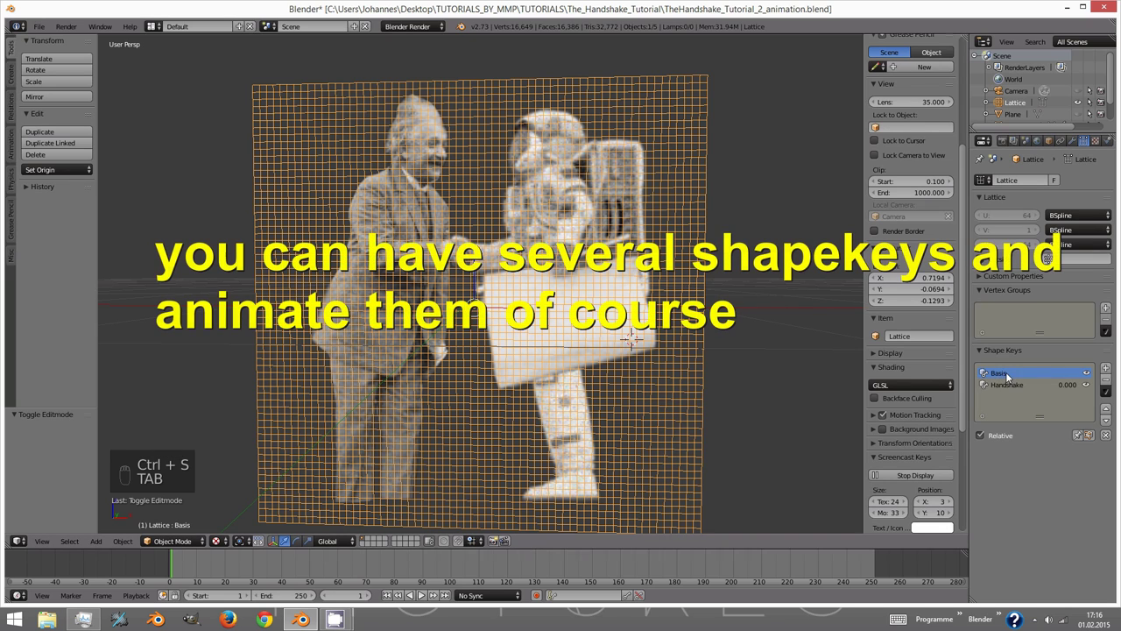
{"action": "left_click", "coordinate": [1009, 384]}
{"action": "key", "text": "Tab"}
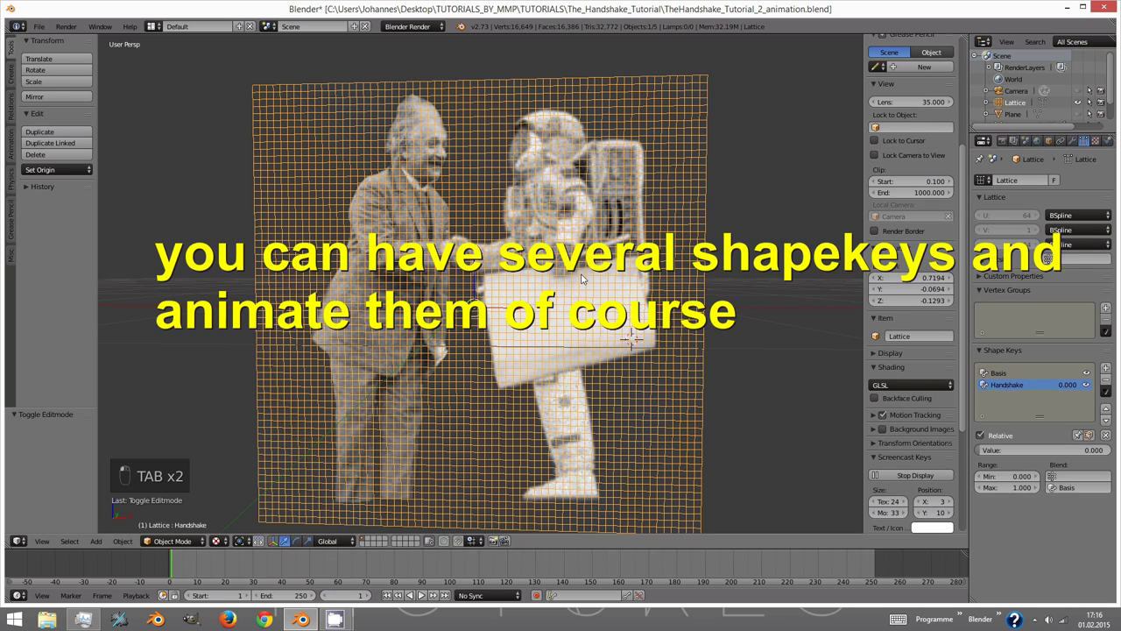
- Try lowering the lattice points around the clasped hands along Z with proportional editing
{"action": "scroll", "coordinate": [911, 280], "scroll_direction": "up", "scroll_amount": 3}
{"action": "scroll", "coordinate": [466, 249], "scroll_direction": "up", "scroll_amount": 1}
{"action": "key", "text": "b"}
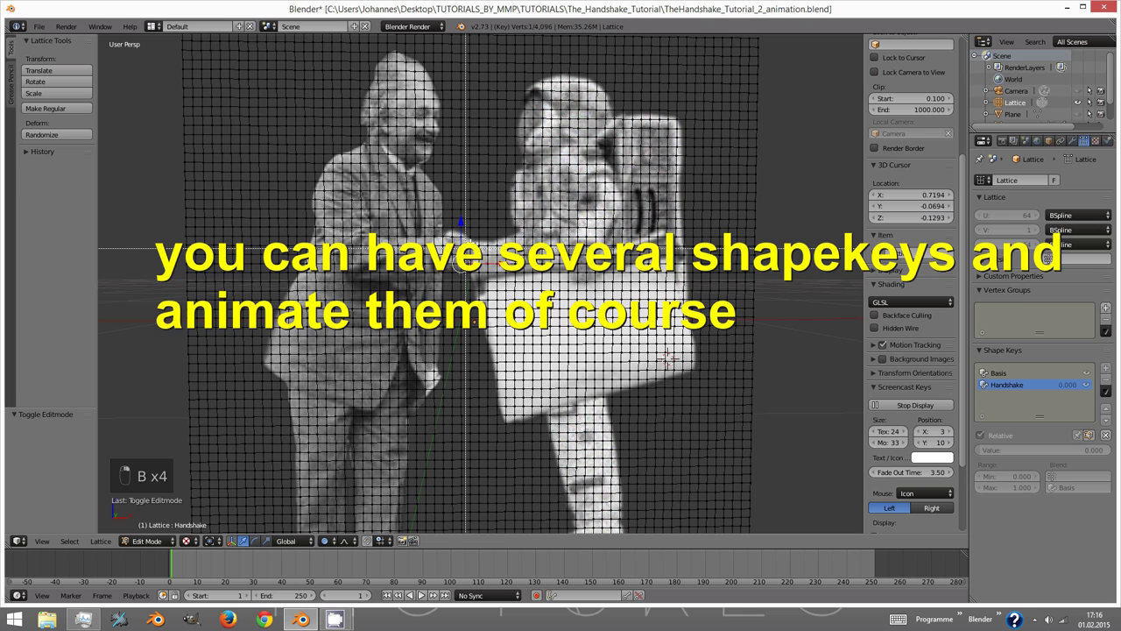
{"action": "key", "text": "b"}
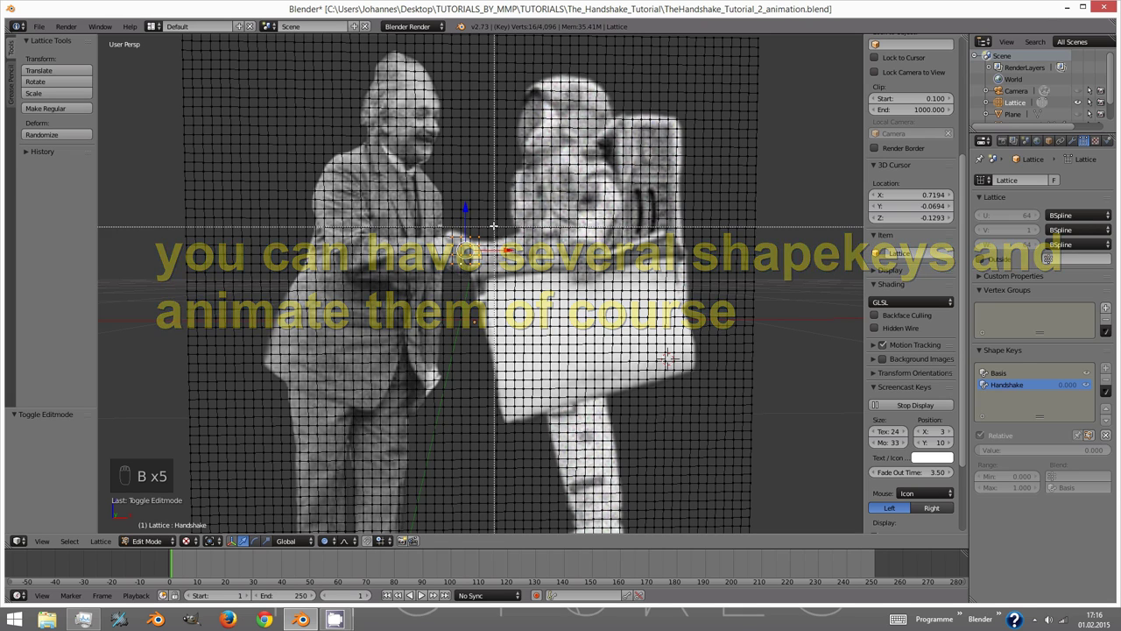
{"action": "left_click_drag", "start_coordinate": [424, 226], "coordinate": [489, 278]}
{"action": "key", "text": "g"}
{"action": "key", "text": "z"}
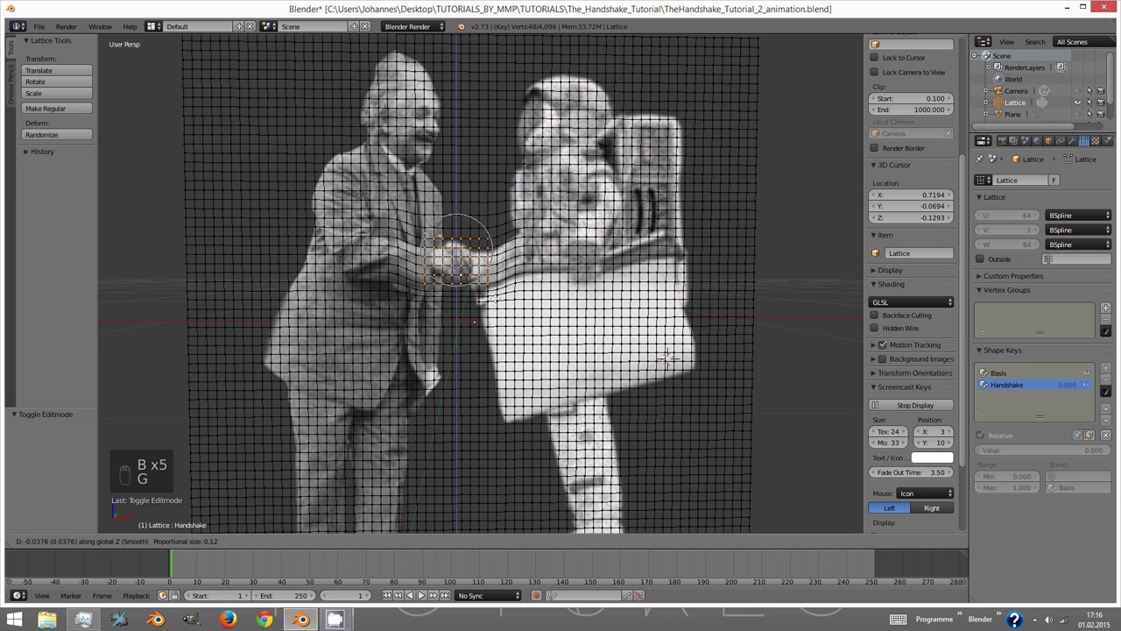
{"action": "left_click", "coordinate": [493, 287]}
{"action": "key", "text": "g"}
{"action": "right_click", "coordinate": [479, 260]}
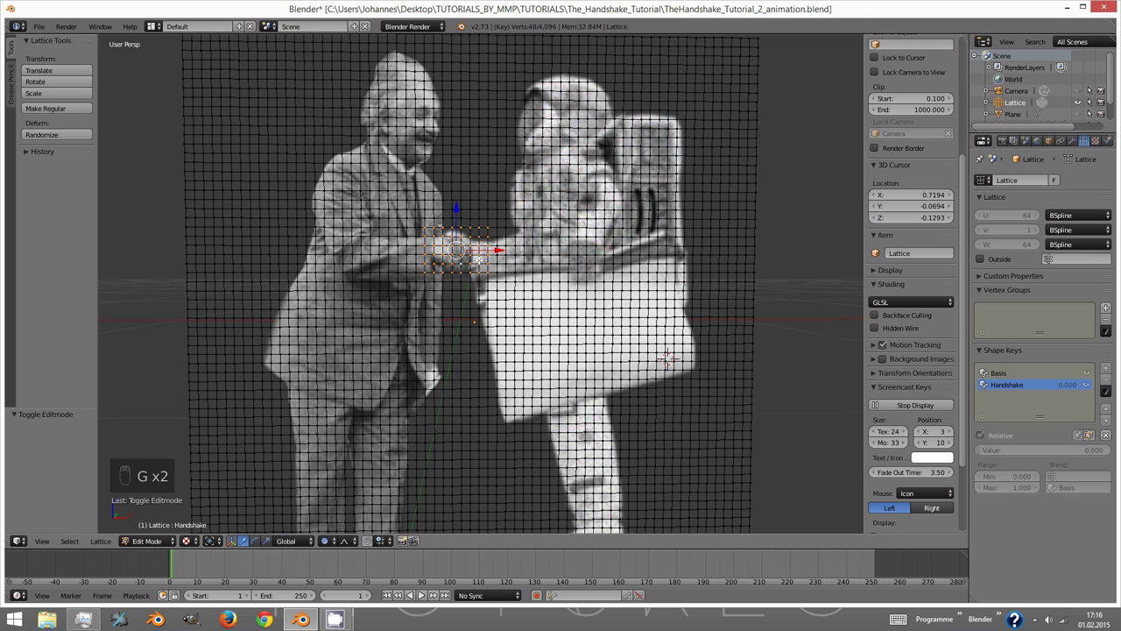
- Select the lattice points over Einstein's upper body and rotate them about 2.1° around the 3D cursor at his hips, with proportional editing enabled
{"action": "key", "text": "b"}
{"action": "left_click_drag", "start_coordinate": [453, 54], "coordinate": [219, 419]}
{"action": "key", "text": "b"}
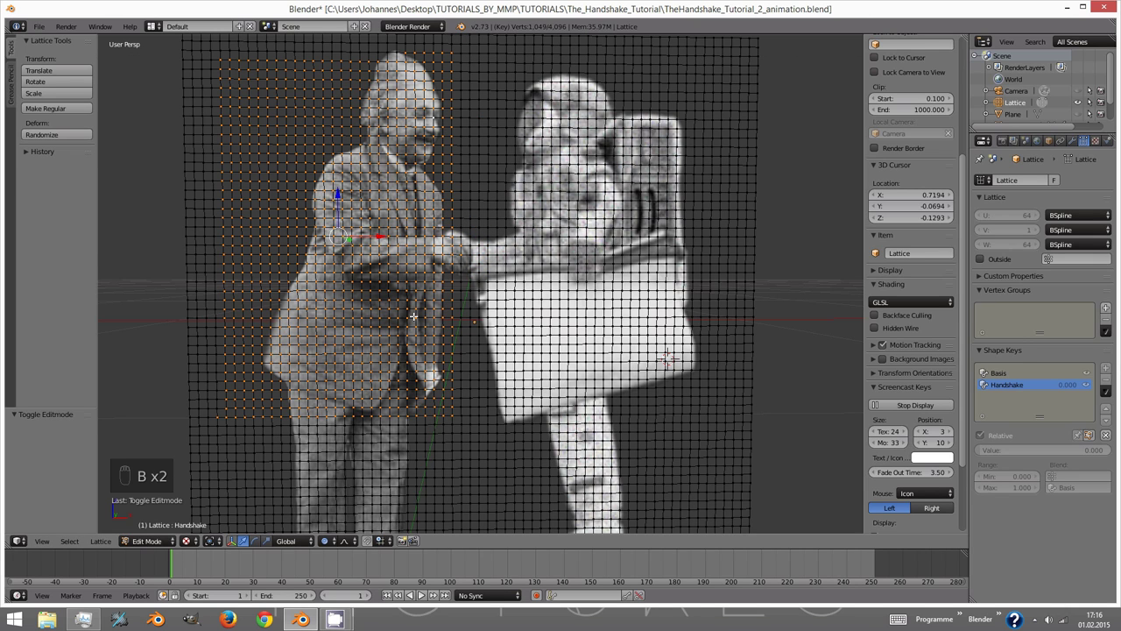
{"action": "left_click", "coordinate": [329, 542]}
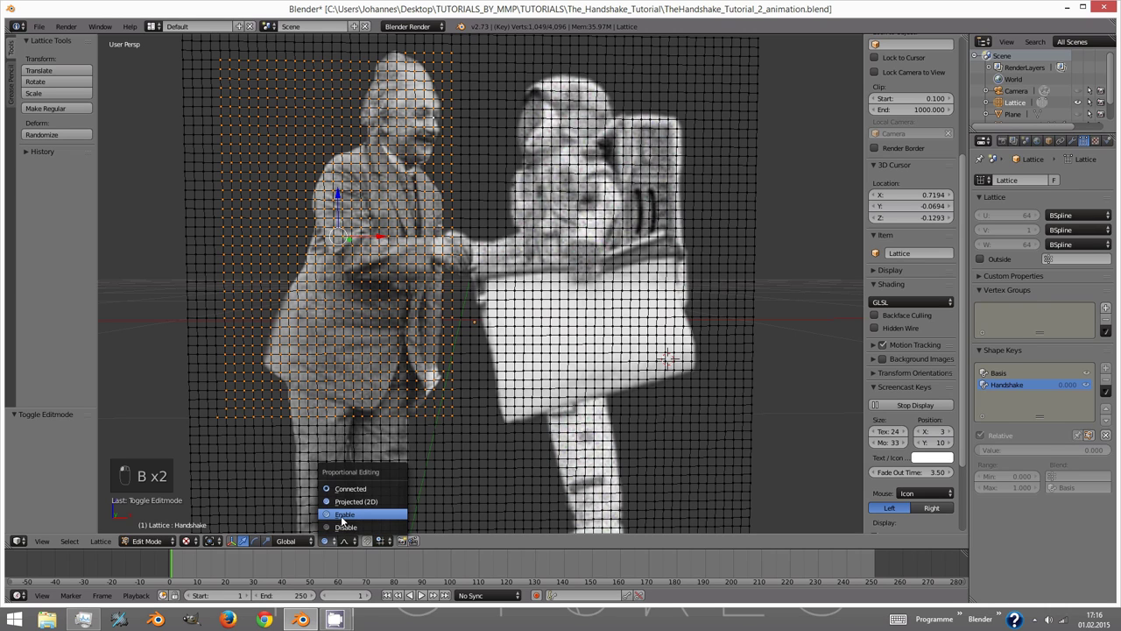
{"action": "left_click", "coordinate": [340, 515]}
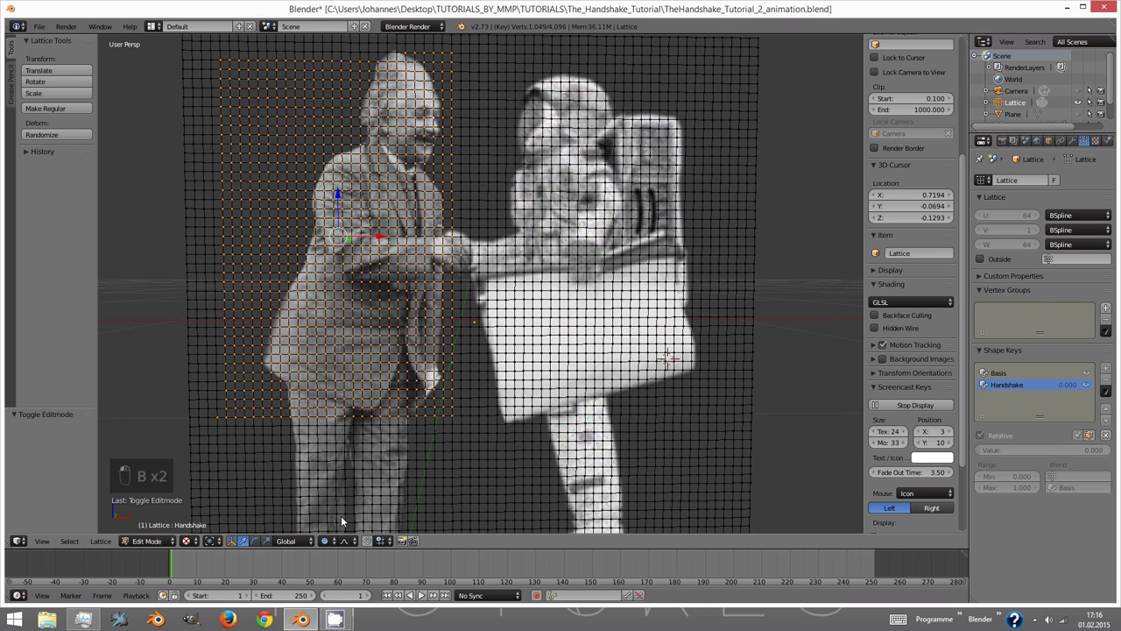
{"action": "left_click", "coordinate": [210, 540]}
{"action": "left_click", "coordinate": [245, 516]}
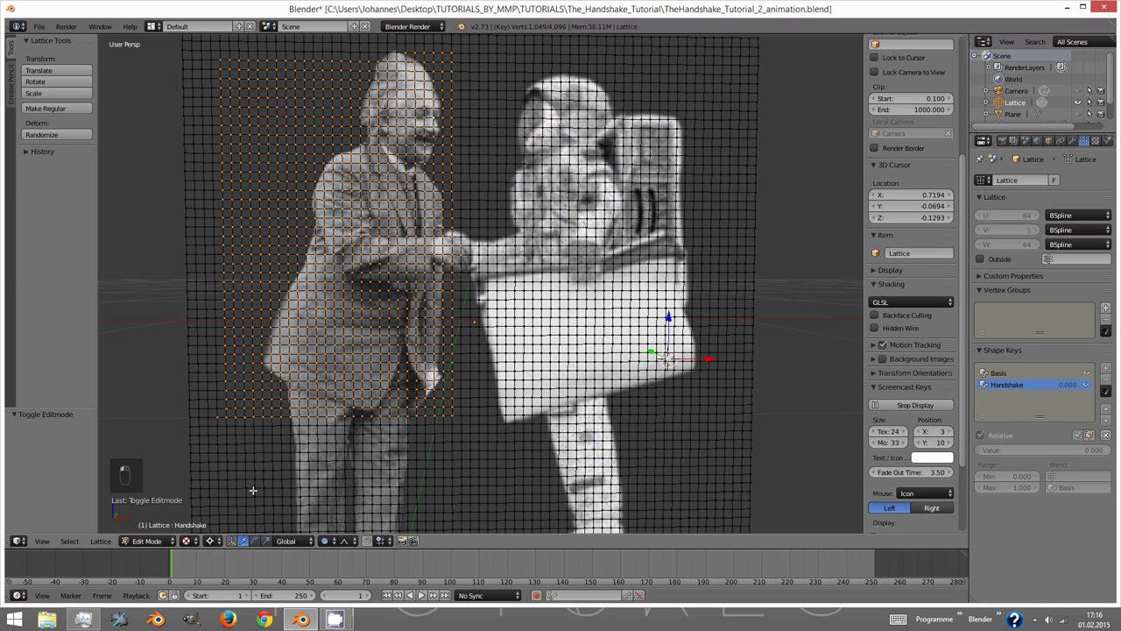
{"action": "key", "text": "r"}
{"action": "left_click", "coordinate": [663, 282]}
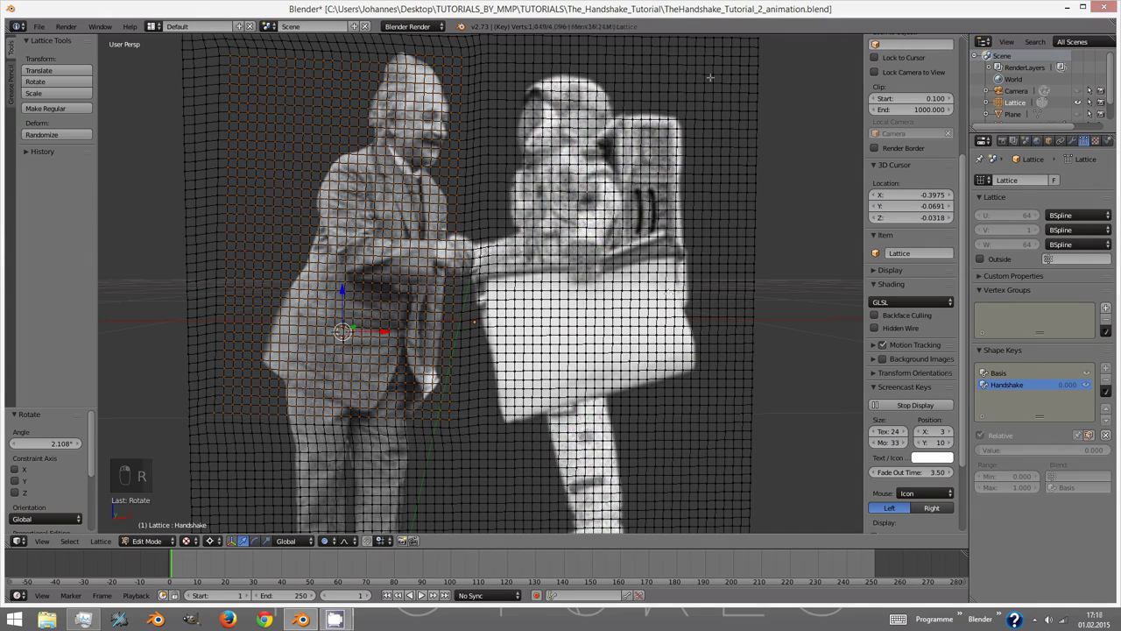
- Select the lattice points over the astronaut's upper body and rotate them about -2.2° around the 3D cursor placed low on the white board
{"action": "key", "text": "b"}
{"action": "left_click_drag", "start_coordinate": [713, 72], "coordinate": [465, 429]}
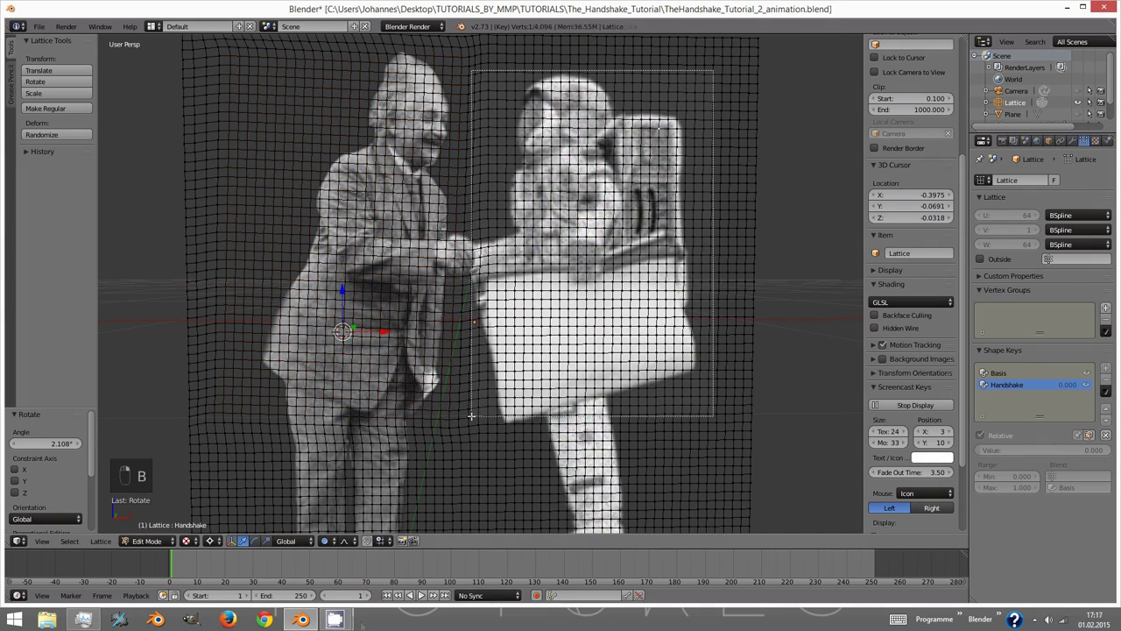
{"action": "left_click", "coordinate": [587, 357]}
{"action": "key", "text": "r"}
{"action": "right_click", "coordinate": [467, 166]}
{"action": "key", "text": "g"}
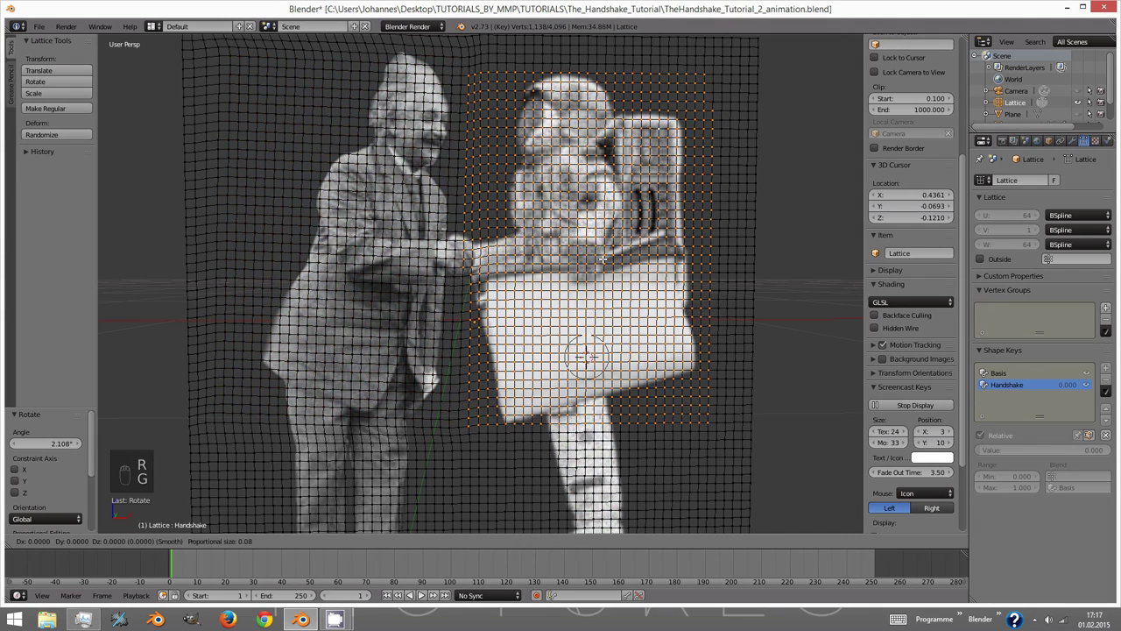
{"action": "right_click", "coordinate": [604, 258]}
{"action": "key", "text": "r"}
{"action": "left_click", "coordinate": [825, 265]}
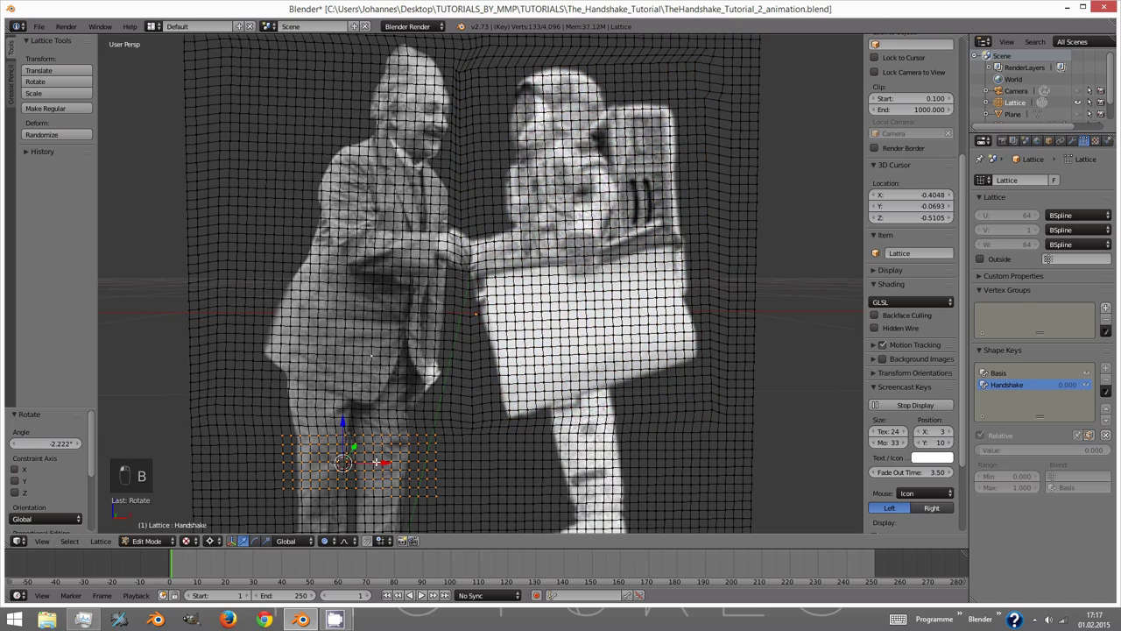
{"action": "key", "text": "g"}
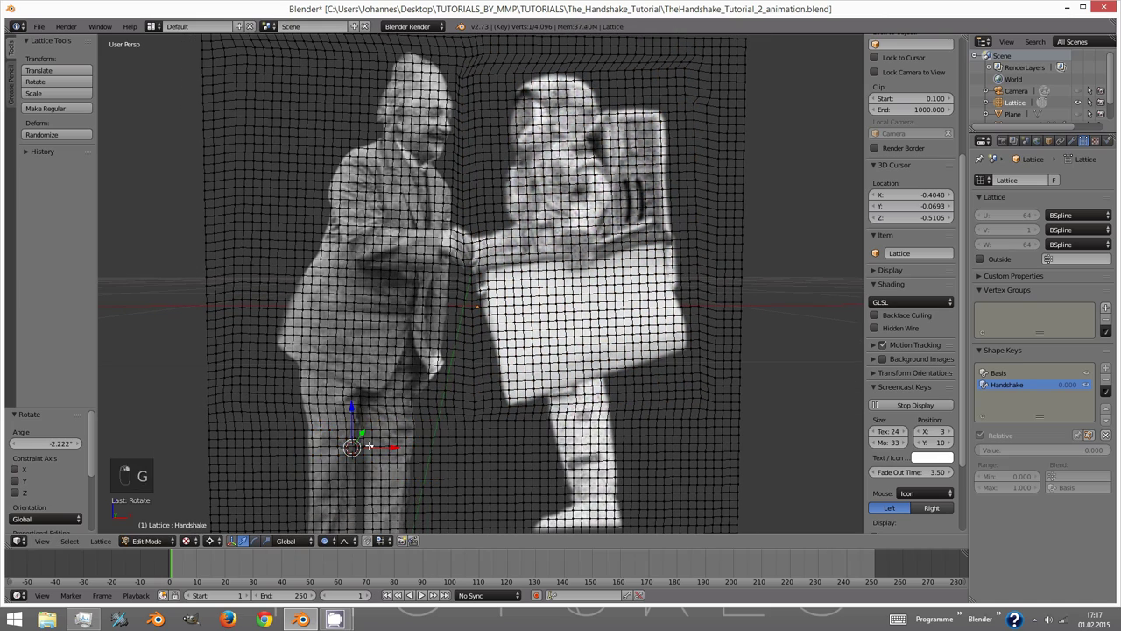
{"action": "key", "text": "c"}
{"action": "scroll", "coordinate": [369, 444], "scroll_direction": "down", "scroll_amount": 8}
{"action": "left_click", "coordinate": [369, 445]}
{"action": "right_click", "coordinate": [389, 450]}
{"action": "key", "text": "f"}
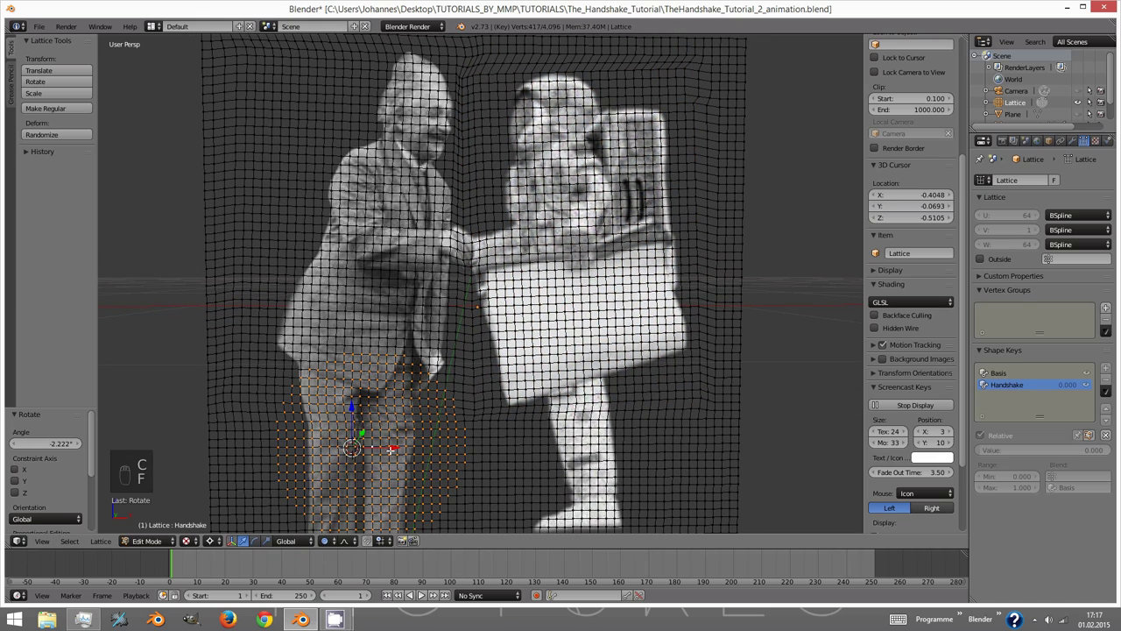
{"action": "key", "text": "ctrl+z"}
- Circle-select the lattice points over Einstein's legs and move them about 0.011 along X and -0.004 along Z
{"action": "key", "text": "c"}
{"action": "scroll", "coordinate": [372, 451], "scroll_direction": "up", "scroll_amount": 1}
{"action": "left_click", "coordinate": [370, 449]}
{"action": "right_click", "coordinate": [369, 449]}
{"action": "key", "text": "g"}
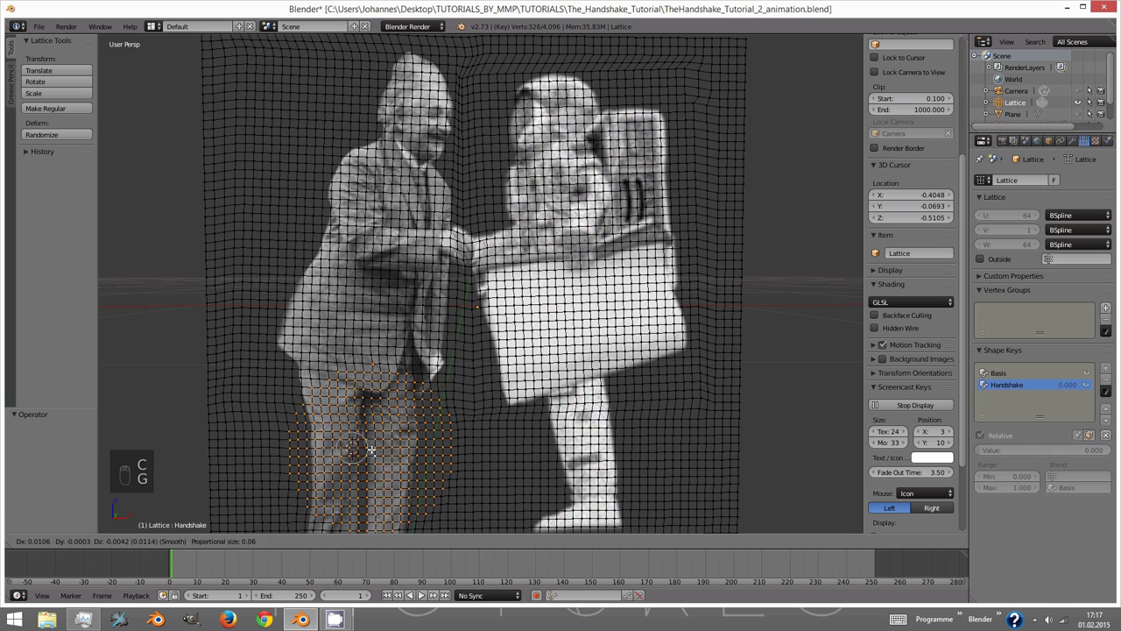
{"action": "left_click", "coordinate": [371, 450]}
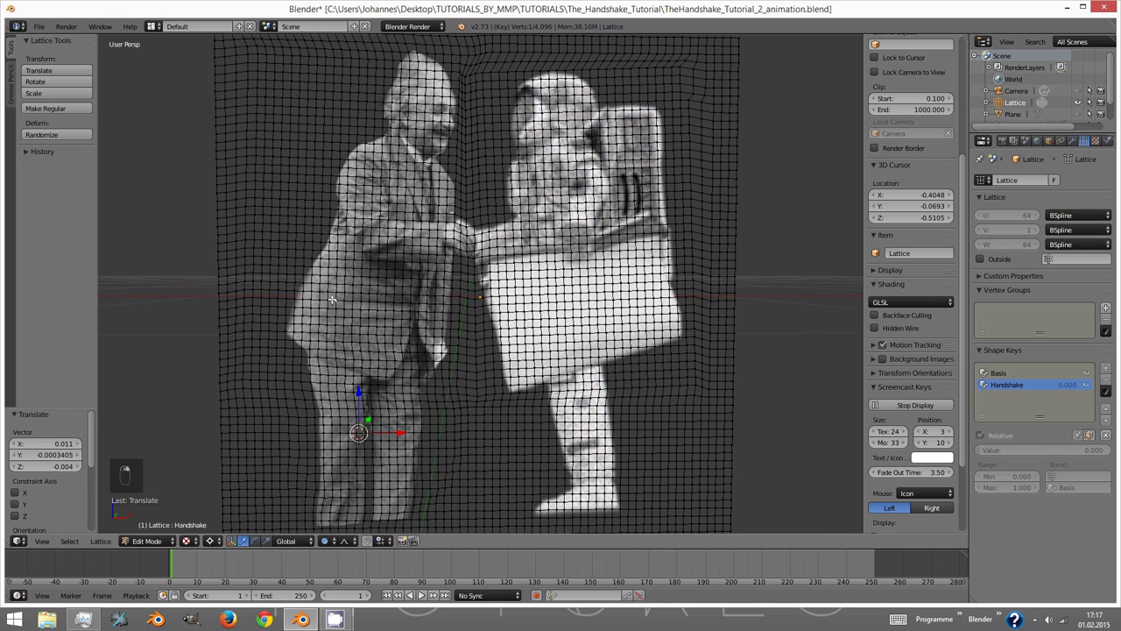
- Nudge single lattice points at the back of Einstein's jacket and at his lowered hand with proportional editing
{"action": "key", "text": "g"}
{"action": "right_click", "coordinate": [316, 314]}
{"action": "key", "text": "g"}
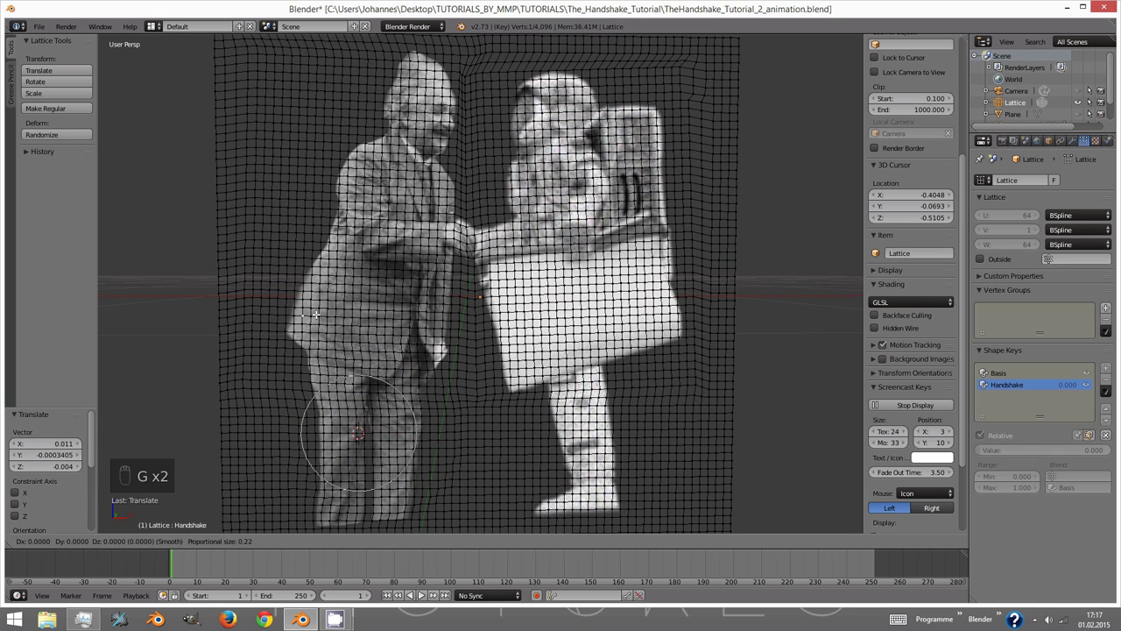
{"action": "left_click", "coordinate": [316, 314]}
{"action": "left_click", "coordinate": [300, 312]}
{"action": "key", "text": "g"}
{"action": "left_click", "coordinate": [302, 313]}
{"action": "key", "text": "g"}
{"action": "left_click", "coordinate": [436, 351]}
{"action": "key", "text": "g"}
{"action": "left_click", "coordinate": [433, 347]}
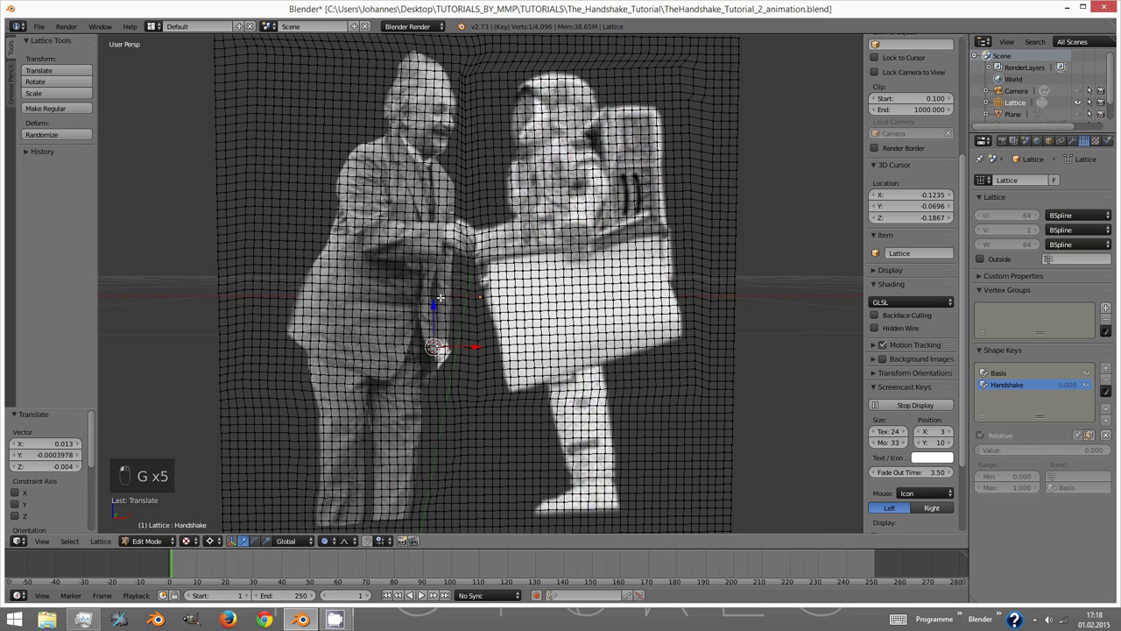
- Rotate the lattice points around the astronaut's helmet about -0.75° and preview the deformation in Object Mode by varying the Handshake value
{"action": "key", "text": "b"}
{"action": "left_click_drag", "start_coordinate": [496, 75], "coordinate": [632, 177]}
{"action": "key", "text": "r"}
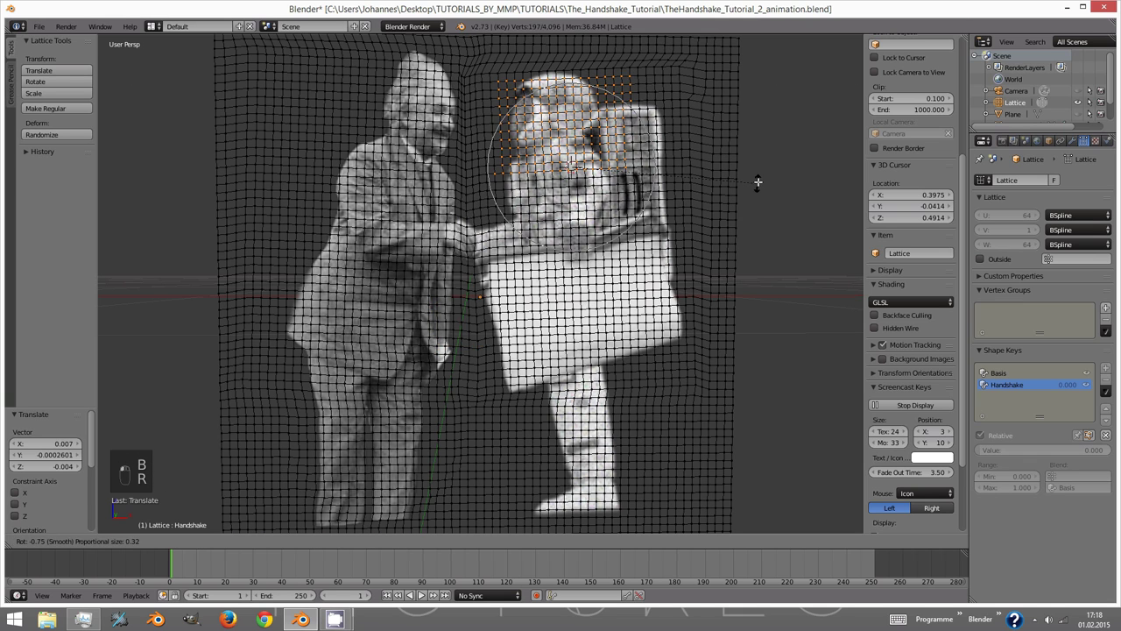
{"action": "left_click", "coordinate": [758, 182]}
{"action": "key", "text": "Tab"}
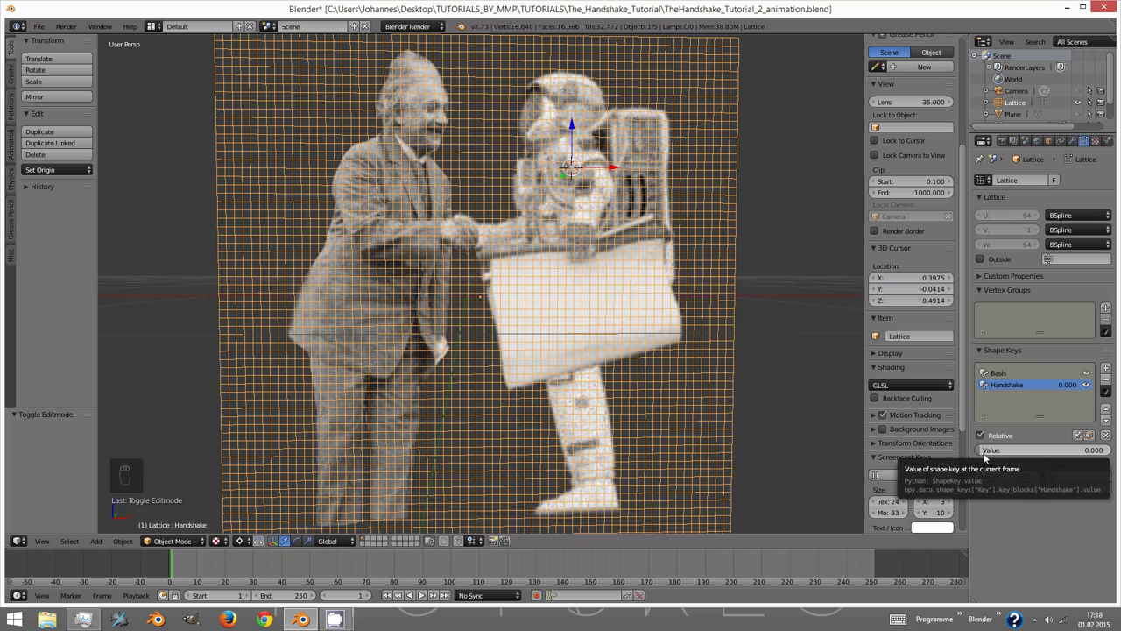
{"action": "left_click_drag", "start_coordinate": [985, 455], "coordinate": [957, 468]}
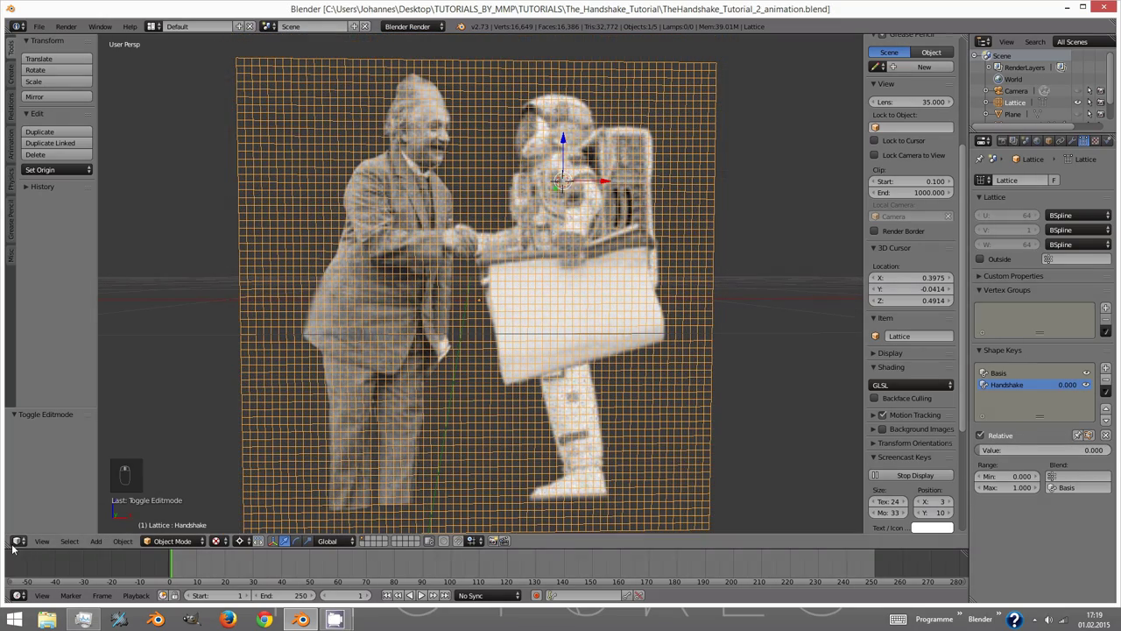
- Split the 3D view horizontally and turn the lower area into a Dope Sheet
{"action": "left_click_drag", "start_coordinate": [7, 543], "coordinate": [26, 427]}
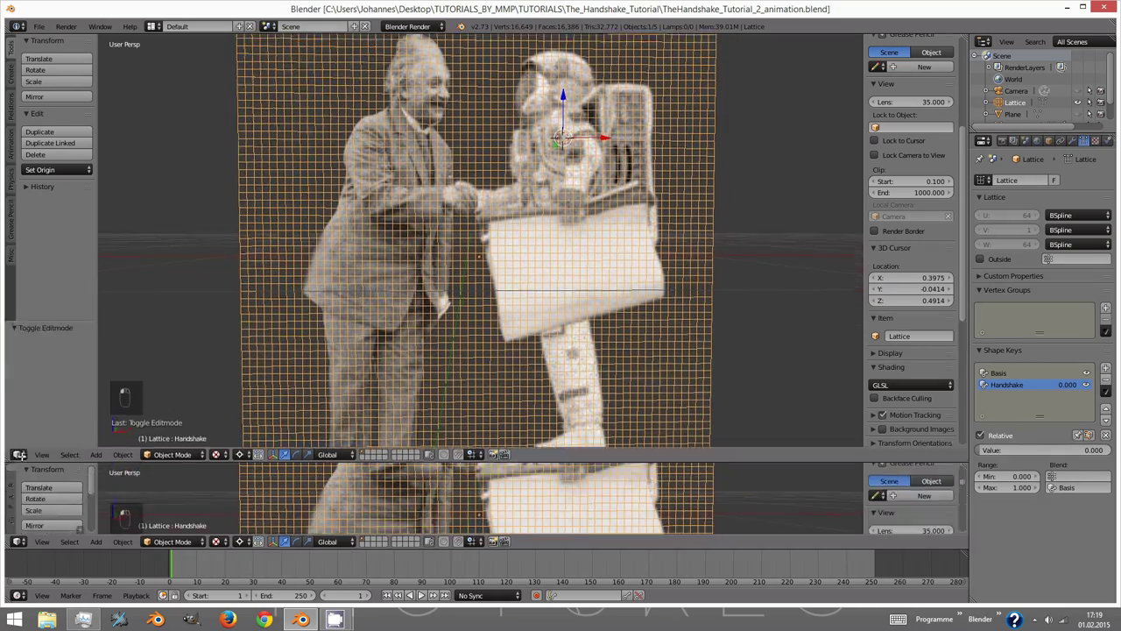
{"action": "left_click", "coordinate": [18, 541]}
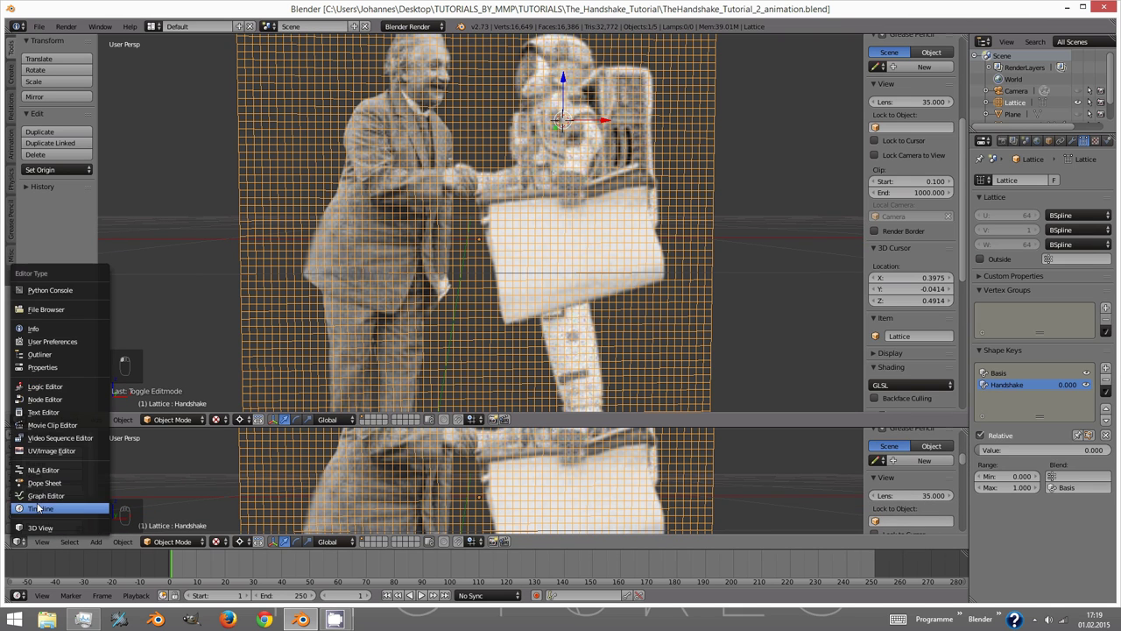
{"action": "left_click", "coordinate": [42, 483]}
- Keyframe the Handshake shape key's value at 0 on frame 1 and at 1 on frame 140
{"action": "scroll", "coordinate": [534, 272], "scroll_direction": "down", "scroll_amount": 2}
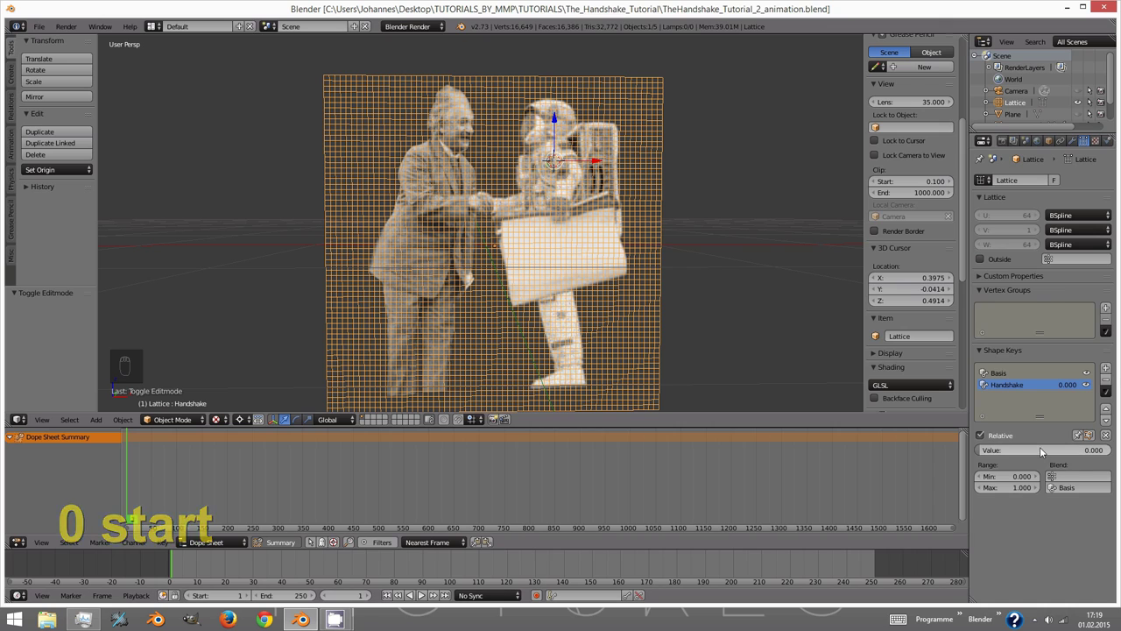
{"action": "key", "text": "i"}
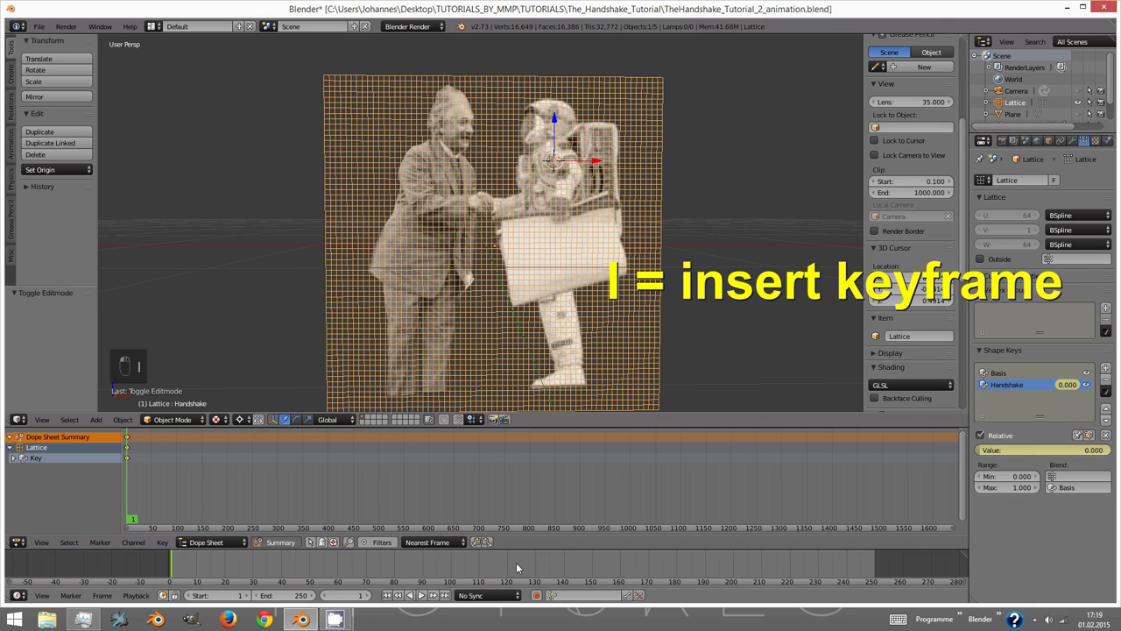
{"action": "left_click", "coordinate": [564, 566]}
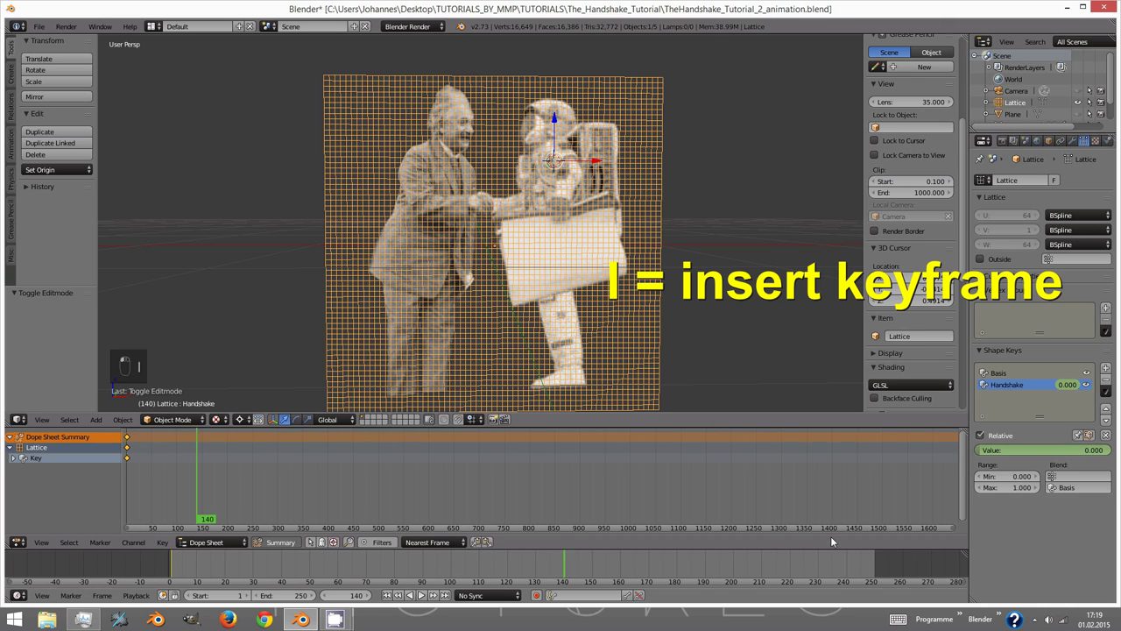
{"action": "left_click", "coordinate": [1056, 453]}
{"action": "type", "text": "1"}
{"action": "key", "text": "Return"}
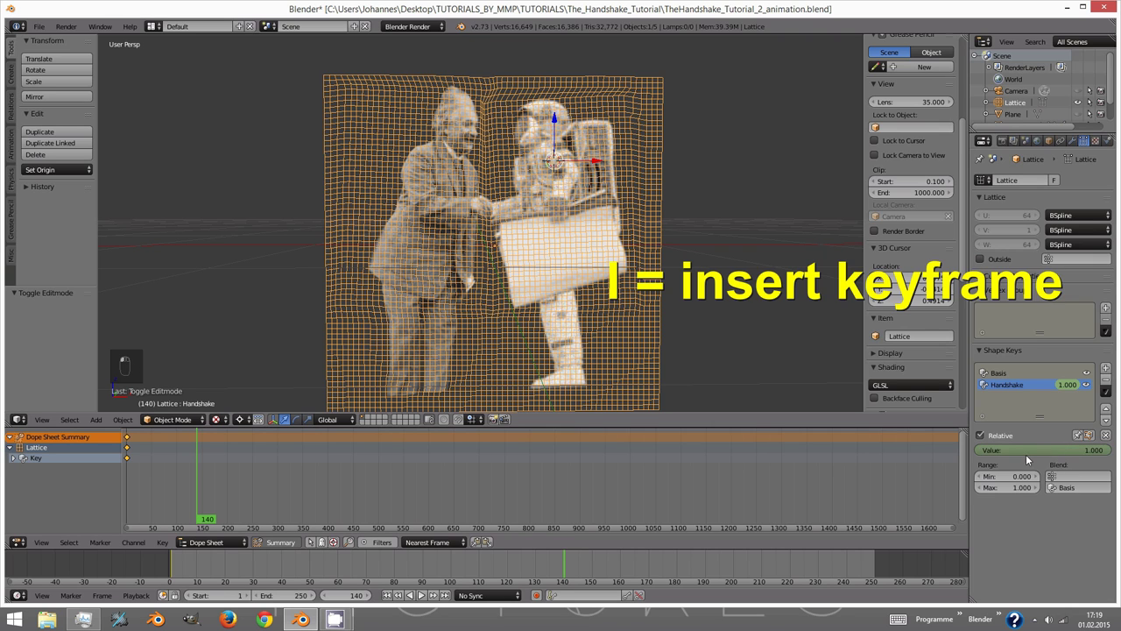
{"action": "key", "text": "i"}
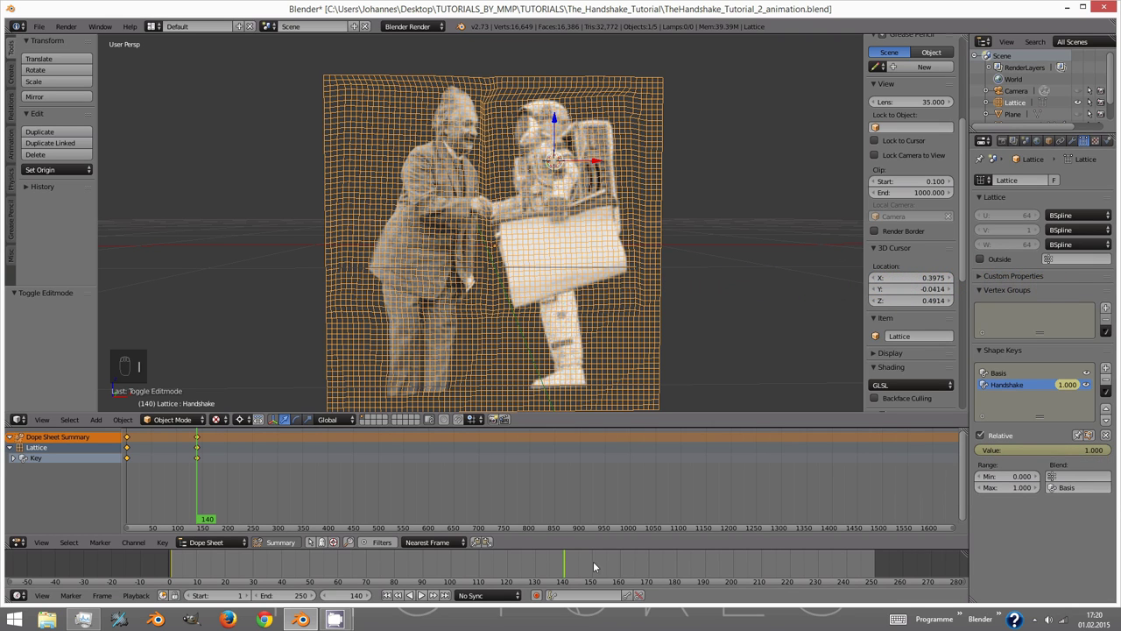
- Set the Handshake shape key's value to 0 on frame 250 and keyframe it
{"action": "left_click", "coordinate": [875, 561]}
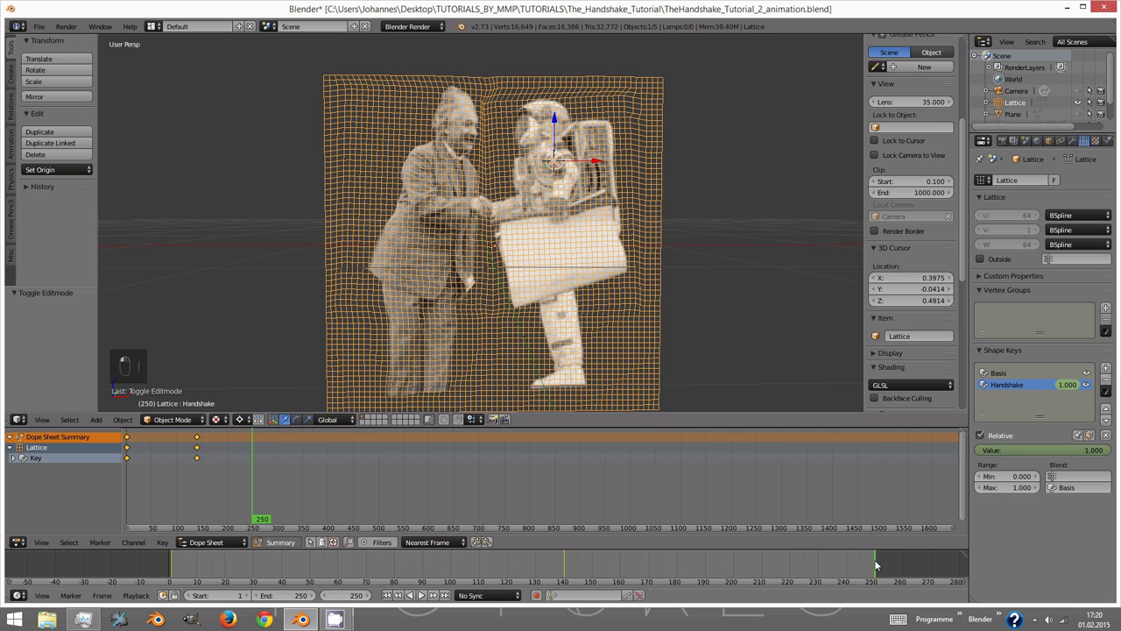
{"action": "left_click", "coordinate": [1030, 452]}
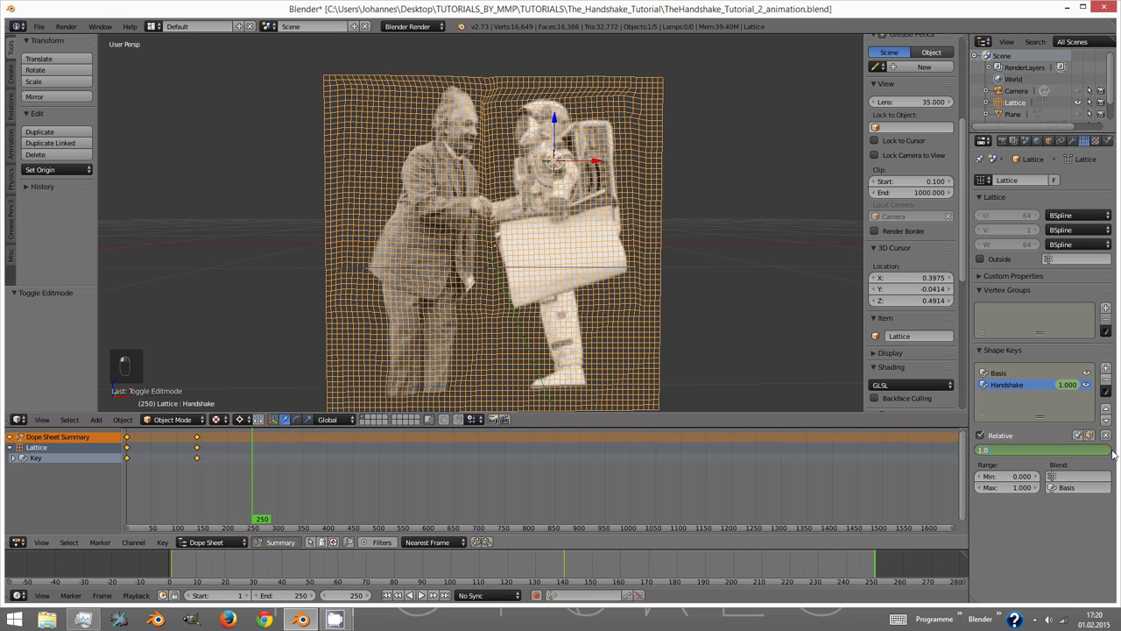
{"action": "type", "text": "0"}
{"action": "key", "text": "Return"}
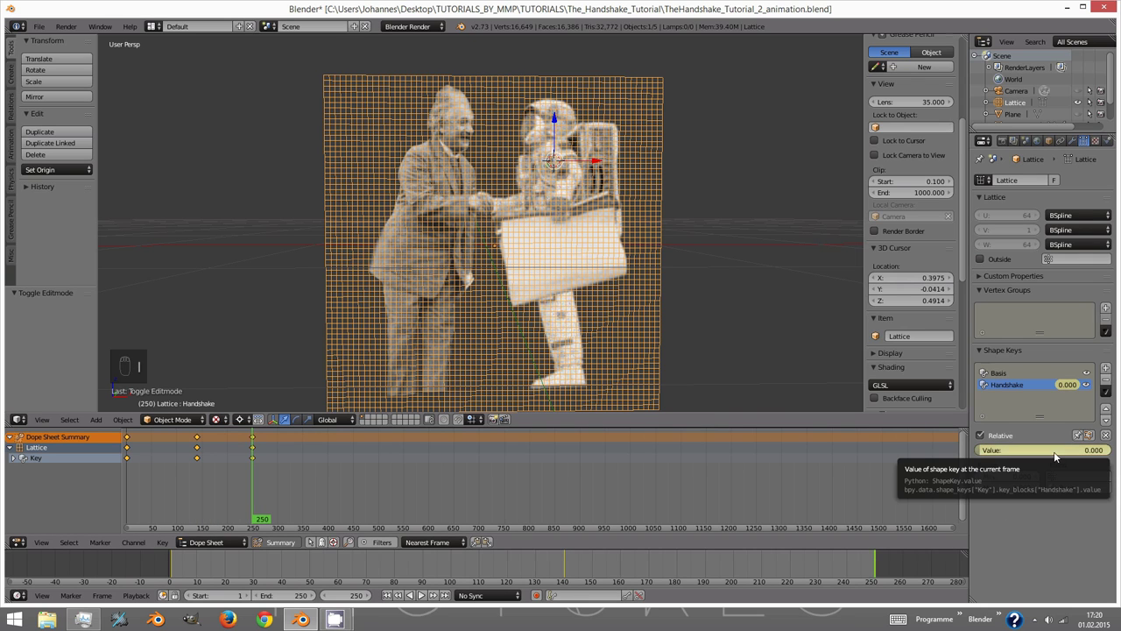
{"action": "key", "text": "i"}
- Play the shape key animation and watch the lattice deformation from different angles
{"action": "key", "text": "alt+a"}
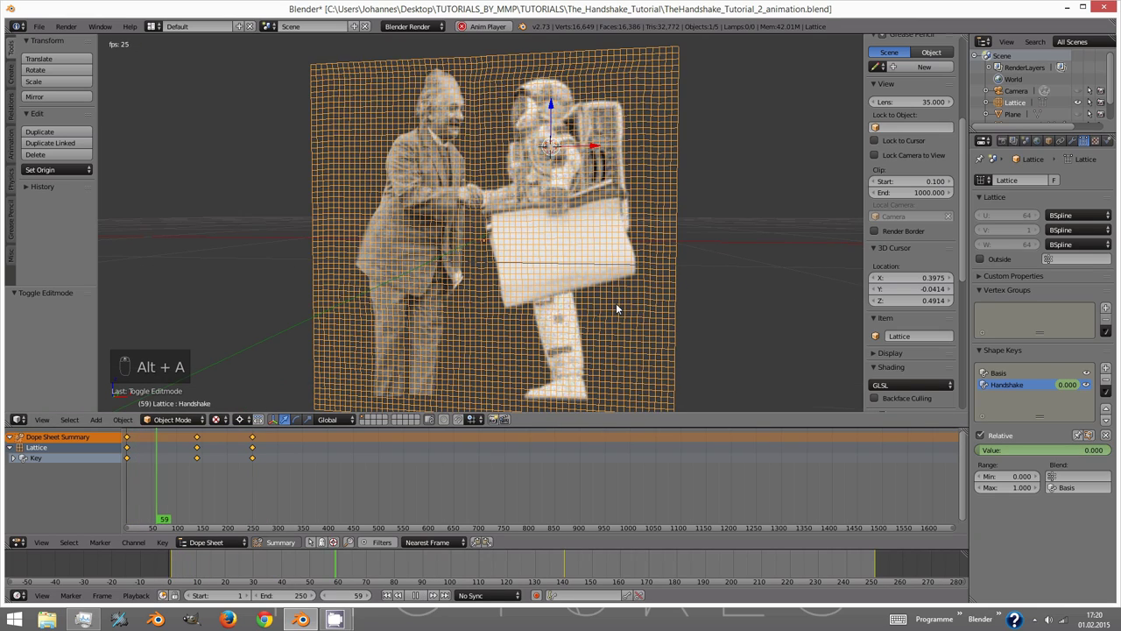
{"action": "middle_click_drag", "start_coordinate": [616, 303], "coordinate": [719, 262]}
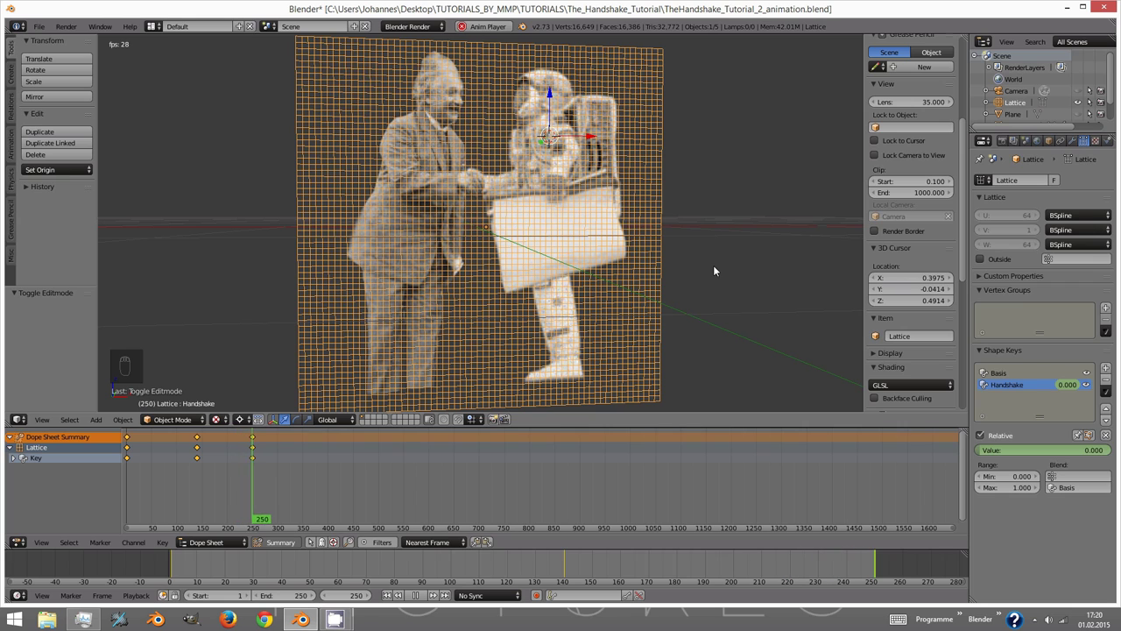
{"action": "key", "text": "alt+a"}
- Circle-select the lattice points around the clasped hands and move them about -0.014 along Z with proportional editing
{"action": "key", "text": "Tab"}
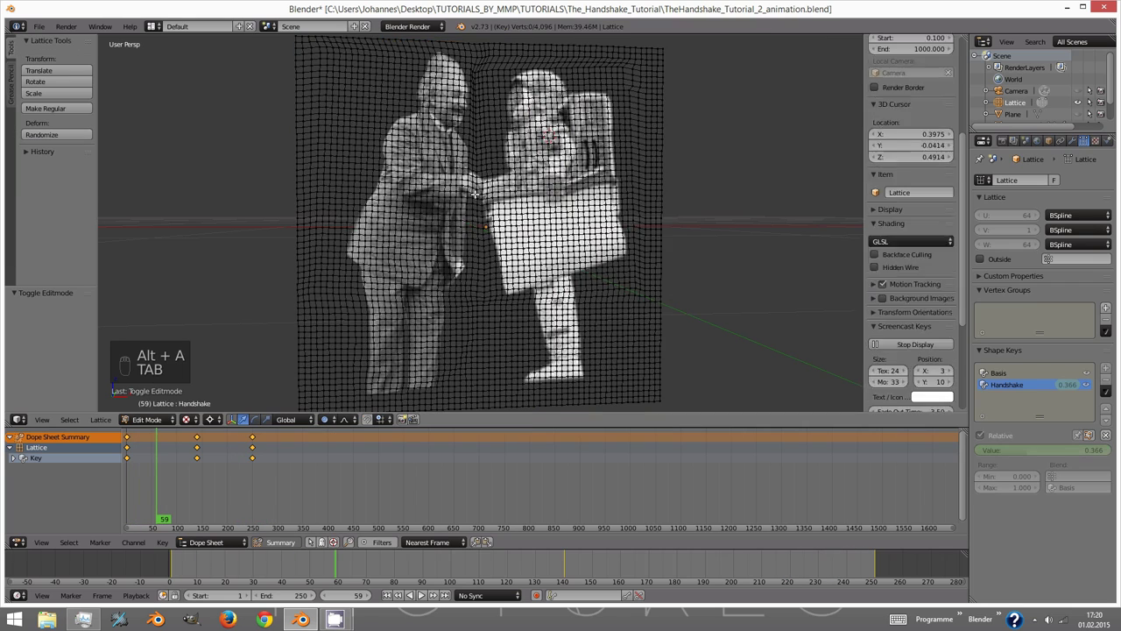
{"action": "scroll", "coordinate": [475, 195], "scroll_direction": "up", "scroll_amount": 2}
{"action": "key", "text": "c"}
{"action": "scroll", "coordinate": [475, 194], "scroll_direction": "up", "scroll_amount": 6}
{"action": "left_click", "coordinate": [476, 196]}
{"action": "right_click", "coordinate": [476, 196]}
{"action": "key", "text": "g"}
{"action": "key", "text": "z"}
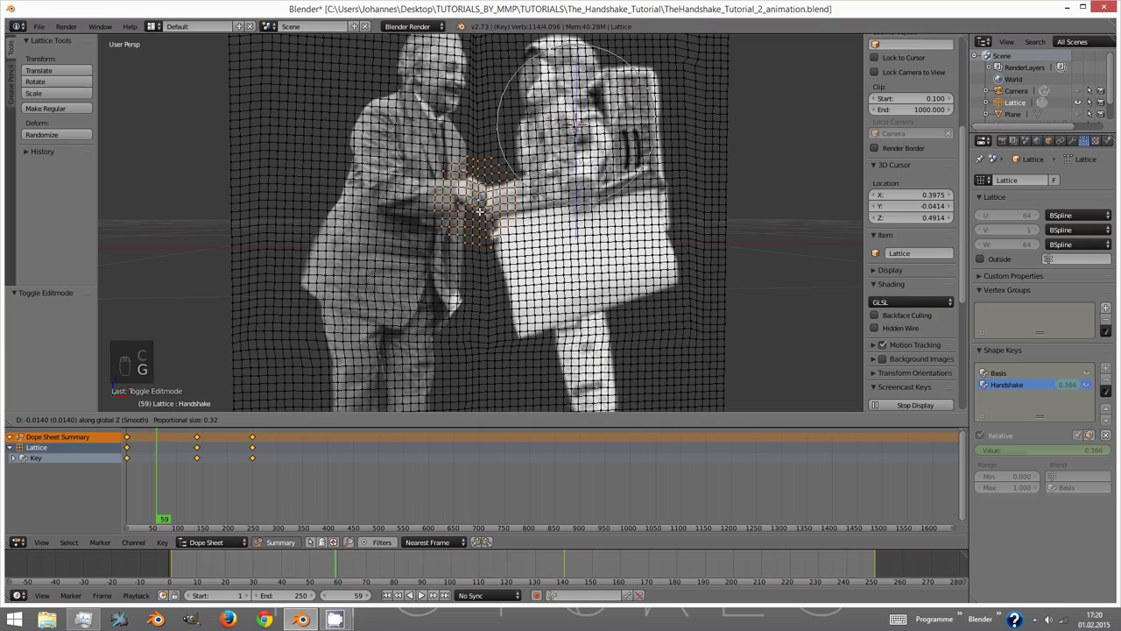
{"action": "left_click", "coordinate": [480, 211]}
{"action": "key", "text": "Tab"}
- Play the adjusted handshake animation and save over the existing blend file
{"action": "key", "text": "alt+a"}
{"action": "key", "text": "ctrl+s"}
{"action": "left_click", "coordinate": [598, 278]}
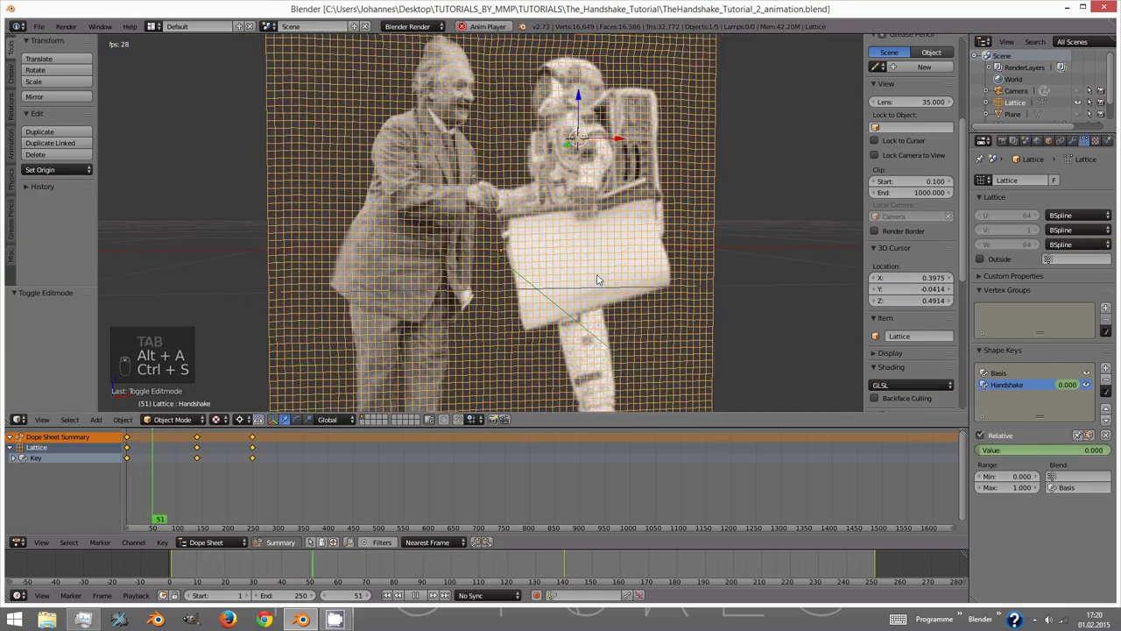
- Move the lattice selection slightly in Edit Mode and preview the animation again
{"action": "key", "text": "Tab"}
{"action": "key", "text": "g"}
{"action": "left_click", "coordinate": [582, 289]}
{"action": "key", "text": "Tab"}
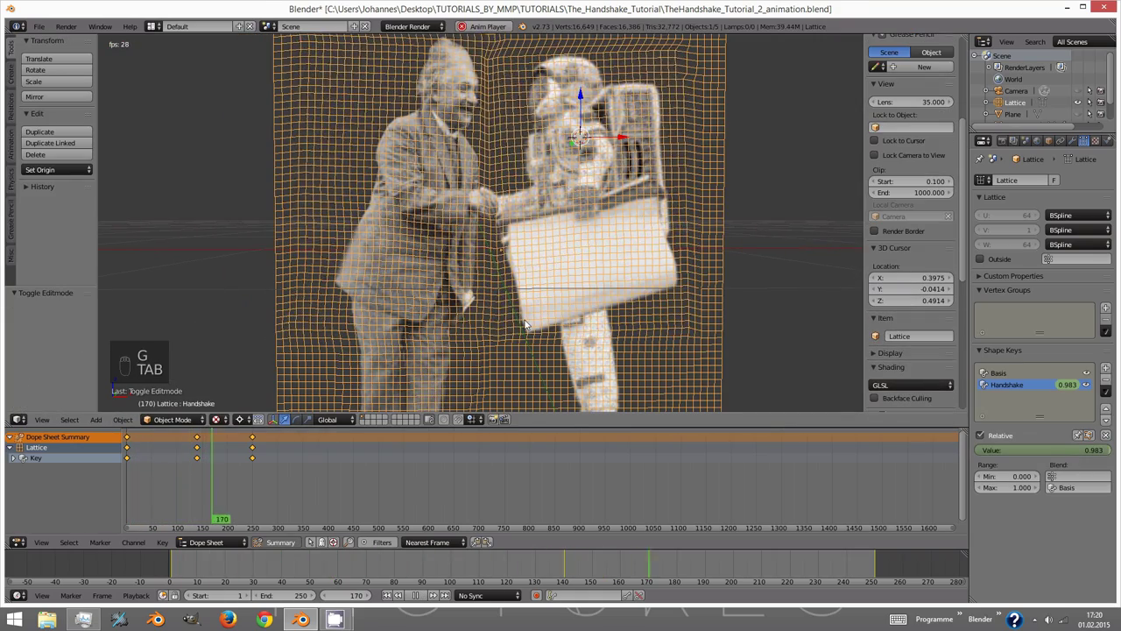
{"action": "key", "text": "alt+a"}
- Circle-select the lattice points around Einstein's head and place the 3D cursor at his neck
{"action": "key", "text": "Tab"}
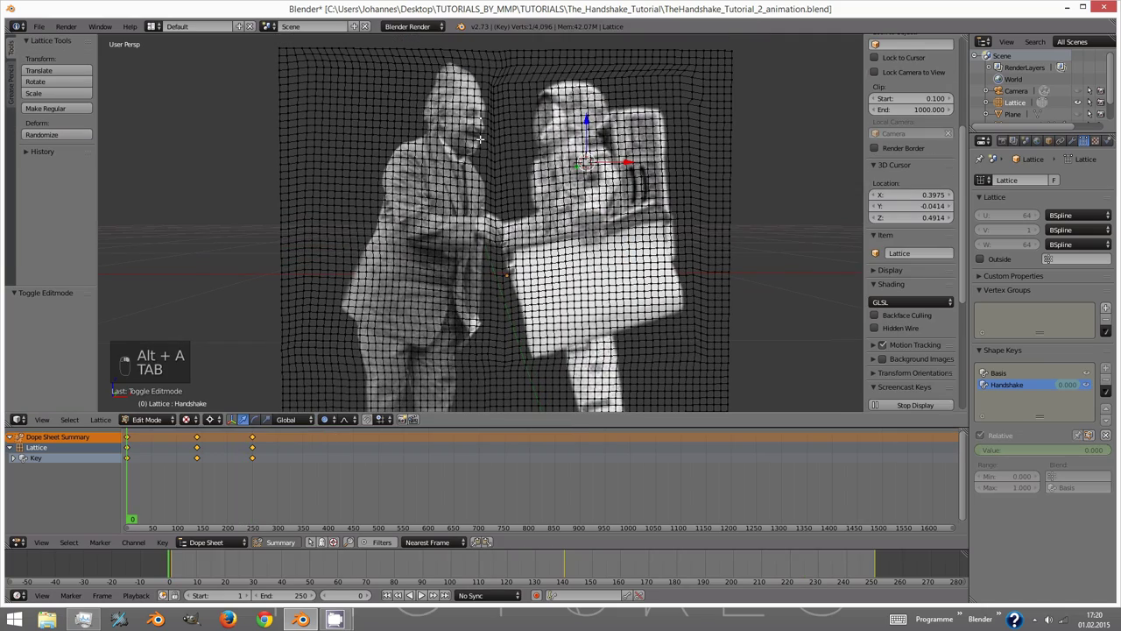
{"action": "key", "text": "c"}
{"action": "left_click_drag", "start_coordinate": [480, 127], "coordinate": [459, 112]}
{"action": "right_click", "coordinate": [454, 127]}
{"action": "left_click", "coordinate": [445, 138]}
- Try rotating Einstein's head points about 4.08° and moving them slightly, and preview the result in motion
{"action": "key", "text": "r"}
{"action": "left_click", "coordinate": [543, 91]}
{"action": "key", "text": "g"}
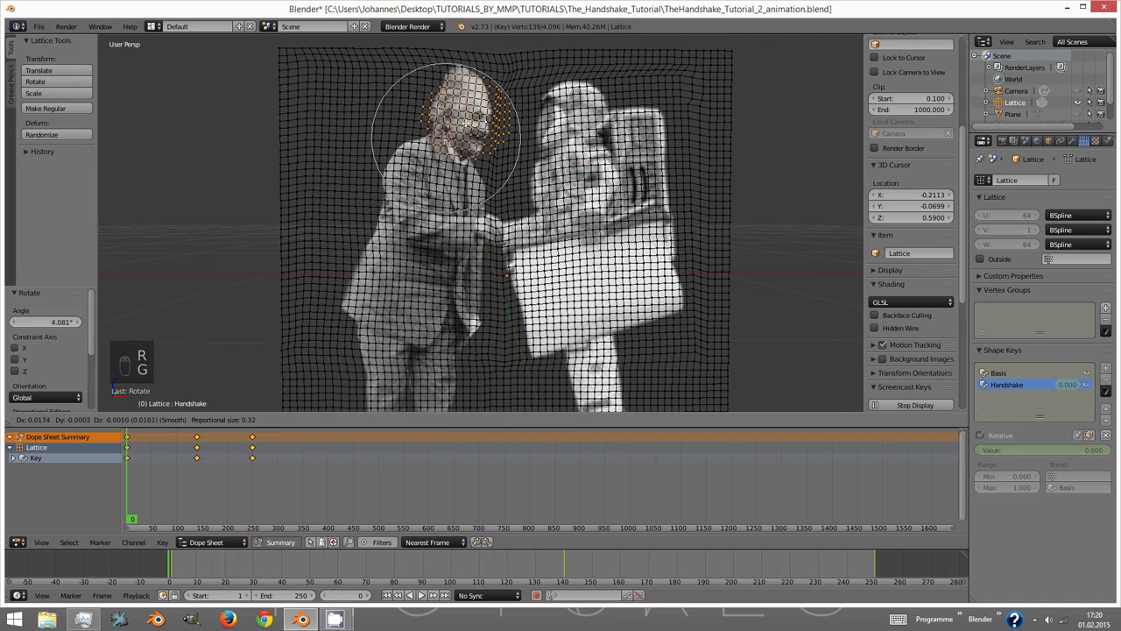
{"action": "key", "text": "Tab"}
{"action": "key", "text": "alt+a"}
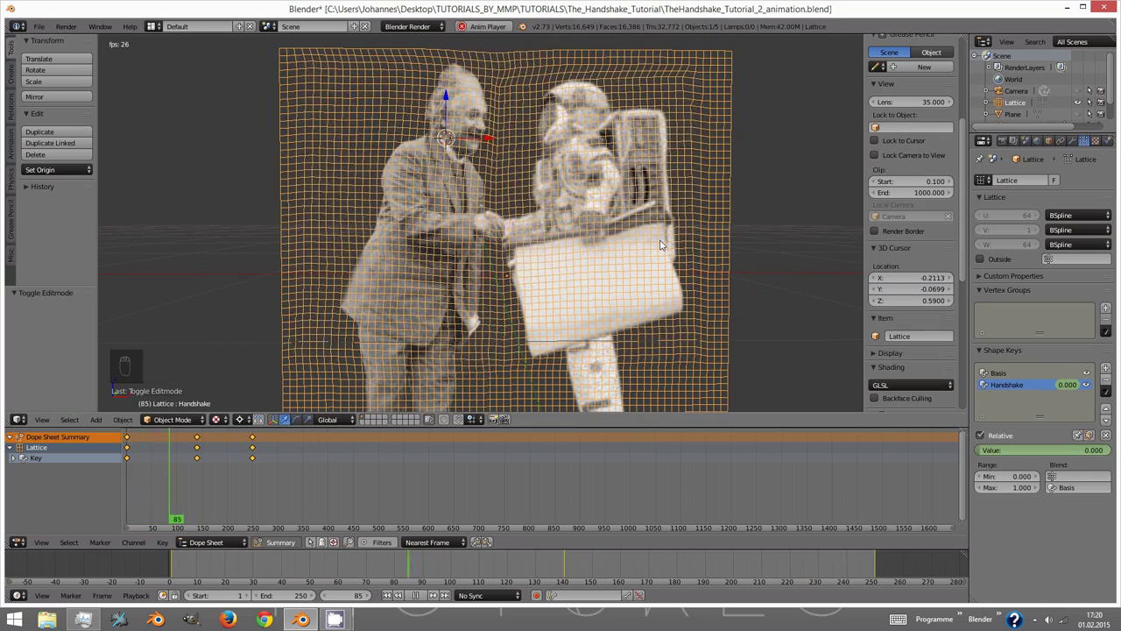
- Stop the playback and undo the rotation and move of Einstein's head points
{"action": "key", "text": "Tab"}
{"action": "key", "text": "alt+a"}
{"action": "key", "text": "ctrl+z"}
{"action": "key", "text": "ctrl+z"}
{"action": "key", "text": "ctrl+z"}
{"action": "key", "text": "ctrl+z"}
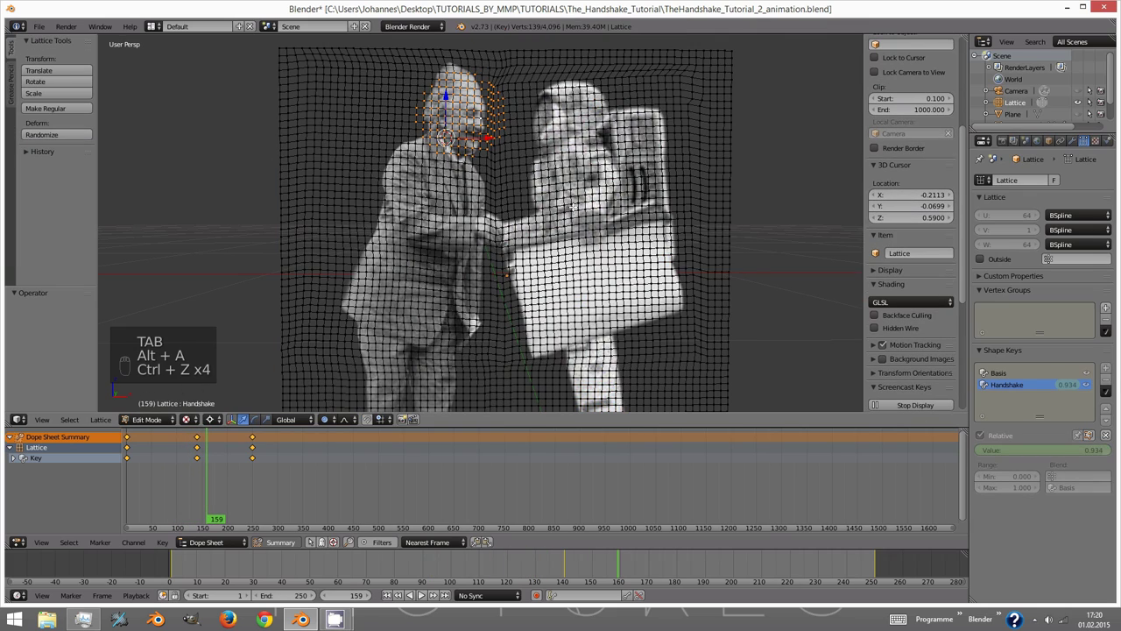
- Rotate the lattice points of Einstein's head around the 3D cursor and shift them slightly
{"action": "key", "text": "r"}
{"action": "key", "text": "r"}
{"action": "key", "text": "r"}
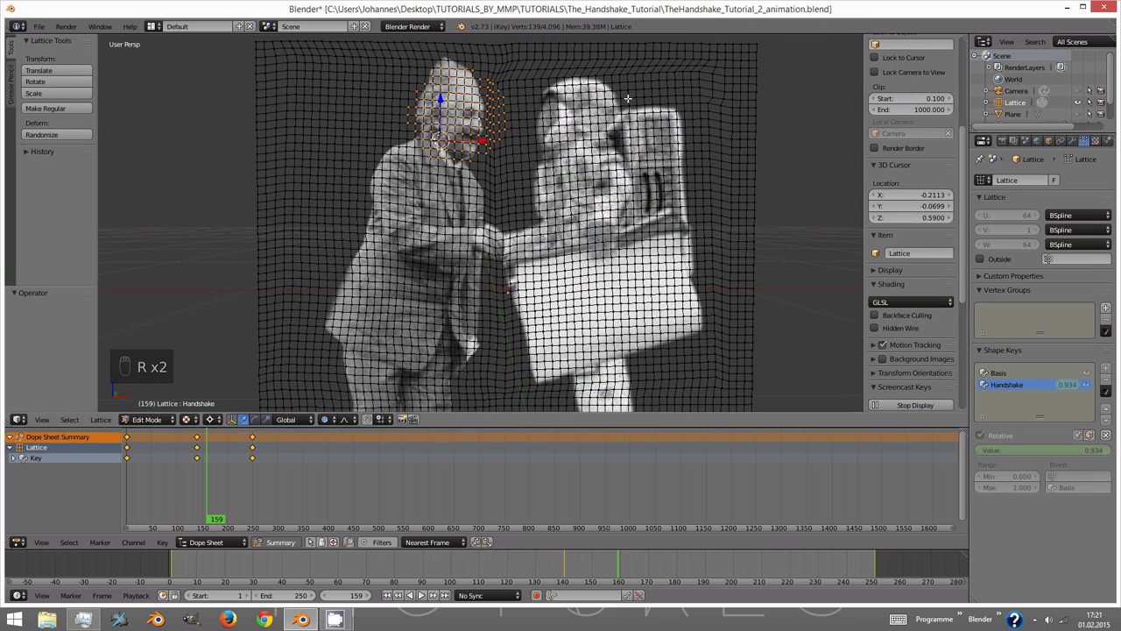
{"action": "left_click", "coordinate": [662, 98]}
{"action": "key", "text": "g"}
{"action": "left_click", "coordinate": [613, 201]}
- Play the animation in Object Mode with the reworked head and save over the blend file
{"action": "key", "text": "Tab"}
{"action": "key", "text": "alt+a"}
{"action": "key", "text": "ctrl+s"}
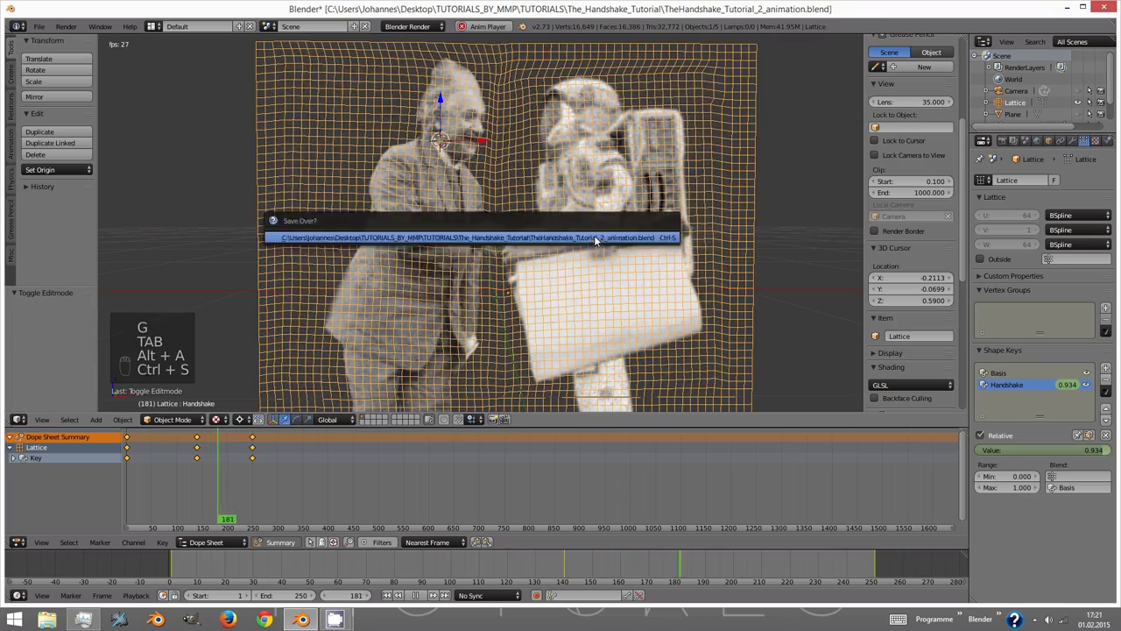
{"action": "left_click", "coordinate": [596, 240]}
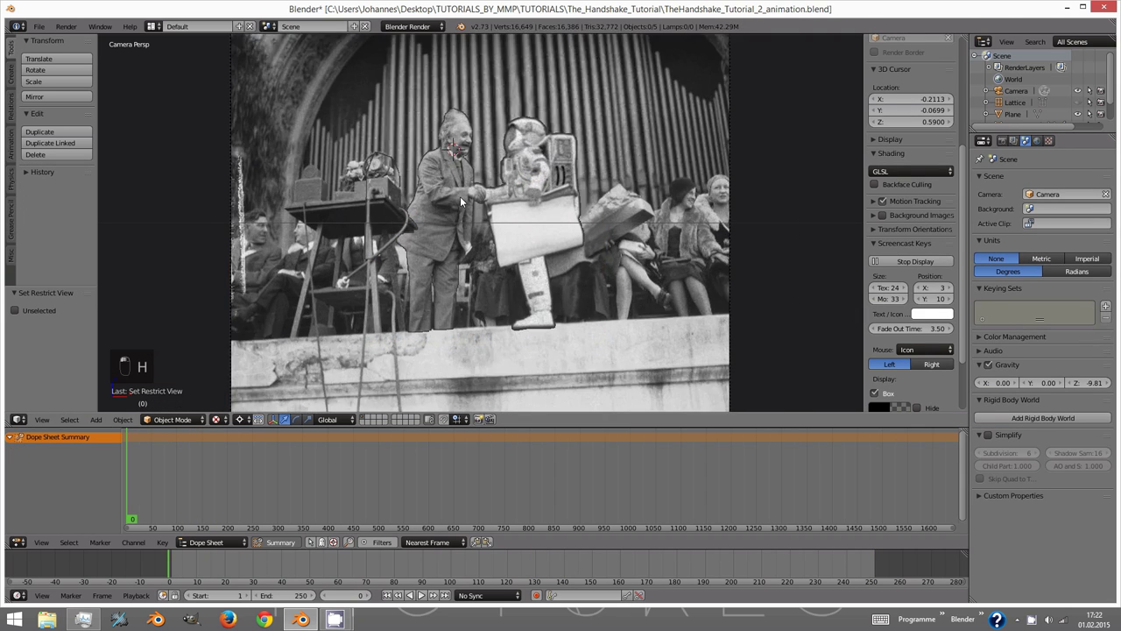
- Play the composite through the camera with the background plane selected, and save the file
{"action": "key", "text": "alt+a"}
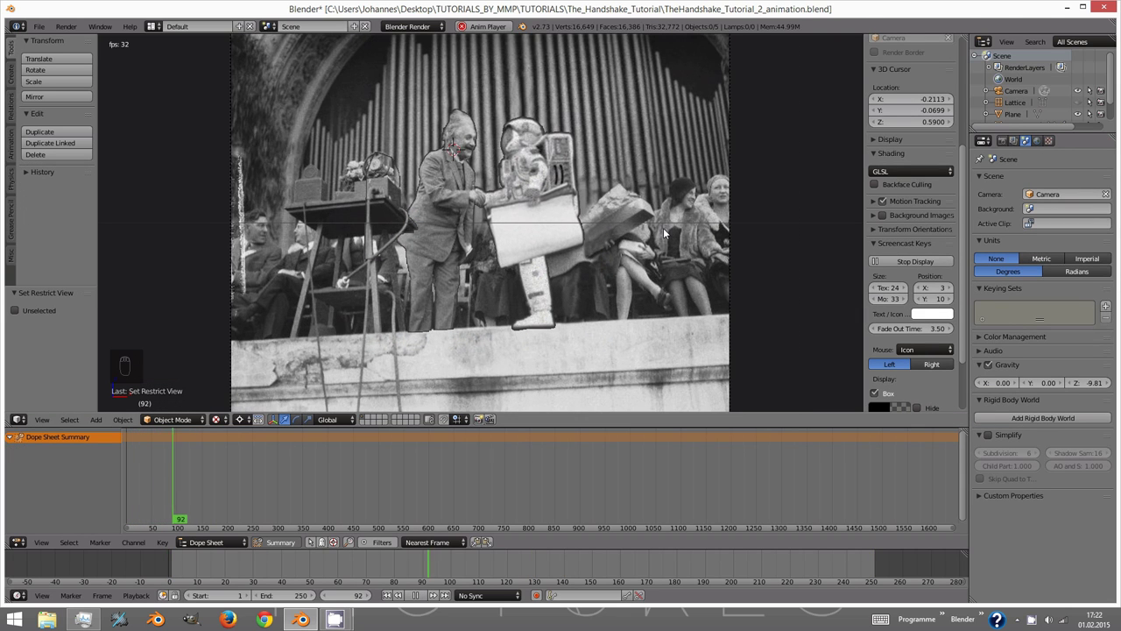
{"action": "right_click", "coordinate": [666, 229]}
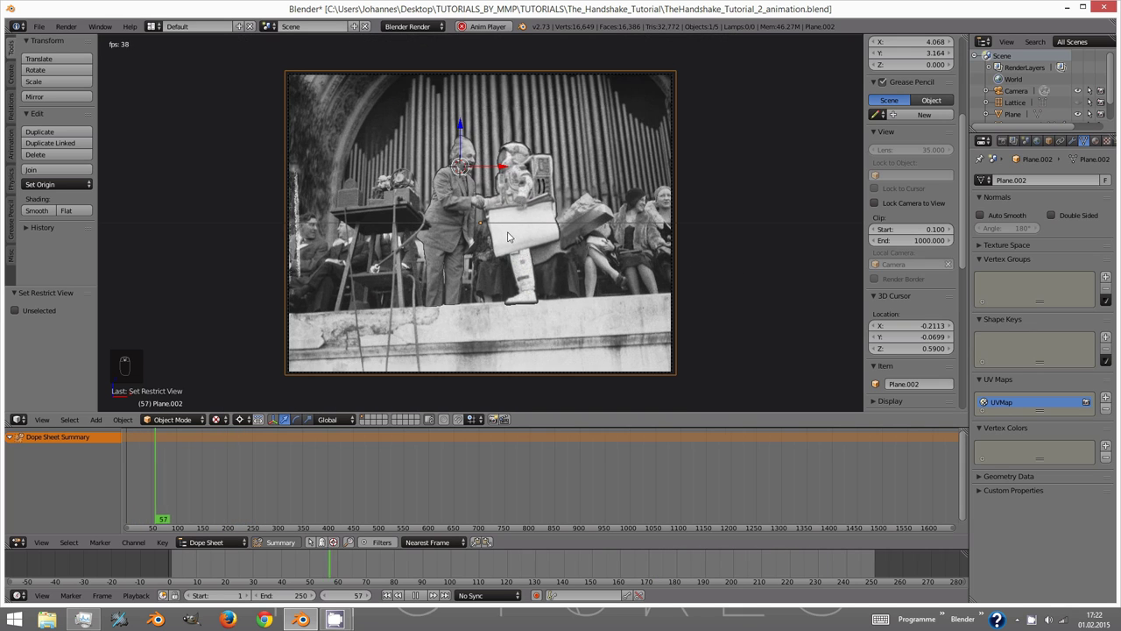
{"action": "key", "text": "ctrl+s"}
{"action": "key", "text": "alt+a"}
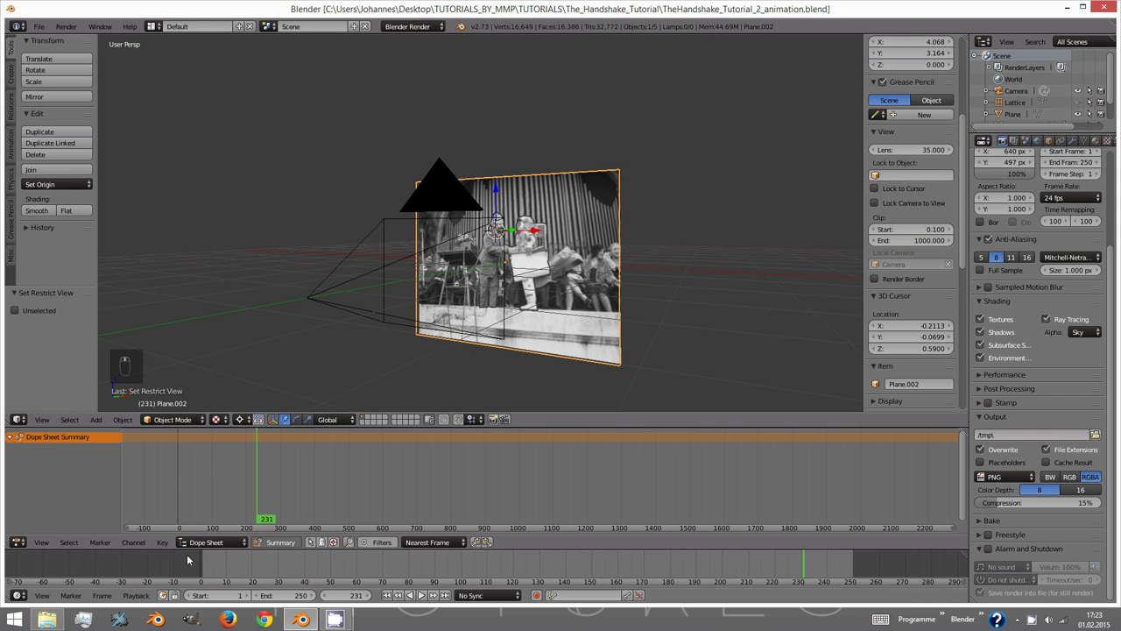
- Set the current frame to 1 and save over the blend file
{"action": "left_click", "coordinate": [201, 564]}
{"action": "key", "text": "ctrl+s"}
{"action": "left_click", "coordinate": [642, 300]}
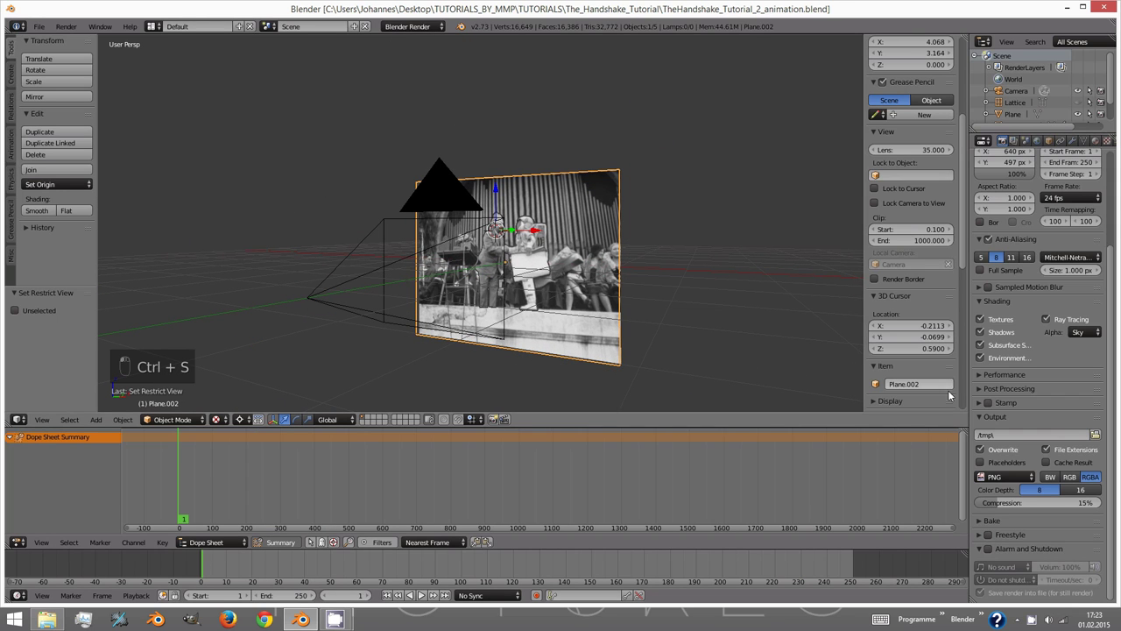
- Set the render output format to AVI Raw
{"action": "scroll", "coordinate": [1021, 206], "scroll_direction": "up", "scroll_amount": 3}
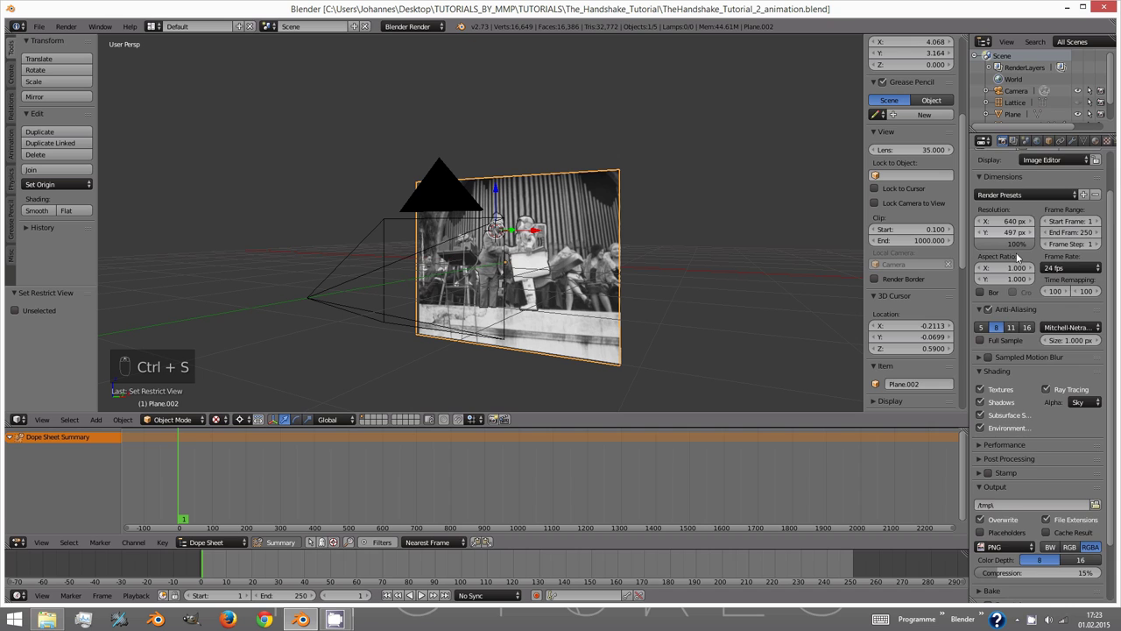
{"action": "scroll", "coordinate": [1016, 315], "scroll_direction": "down", "scroll_amount": 3}
{"action": "left_click", "coordinate": [998, 476]}
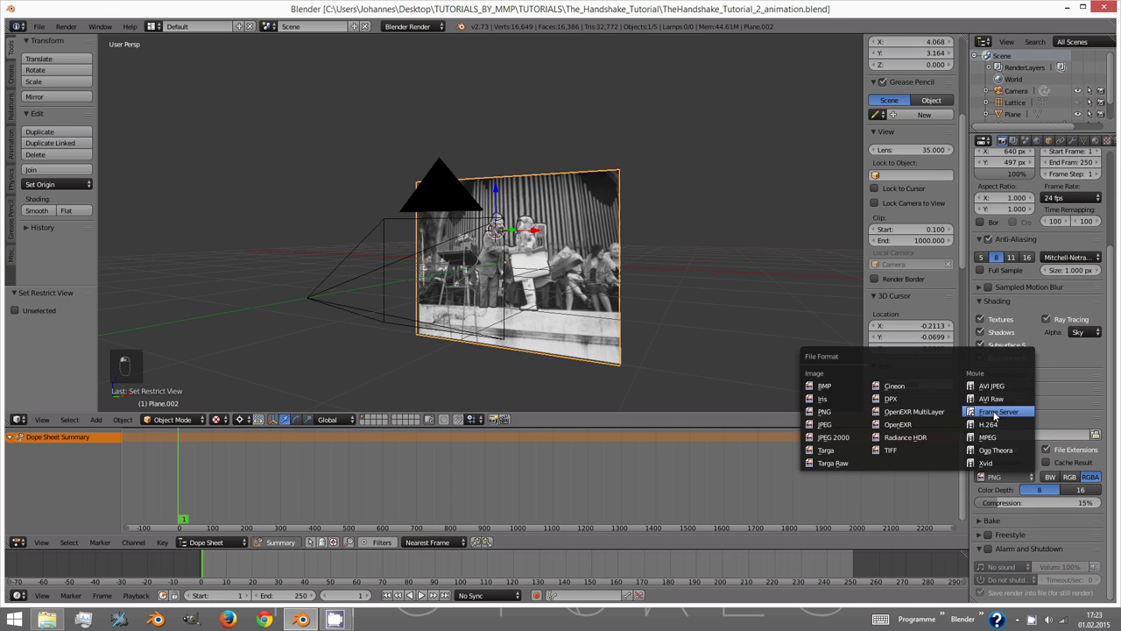
{"action": "left_click", "coordinate": [992, 399]}
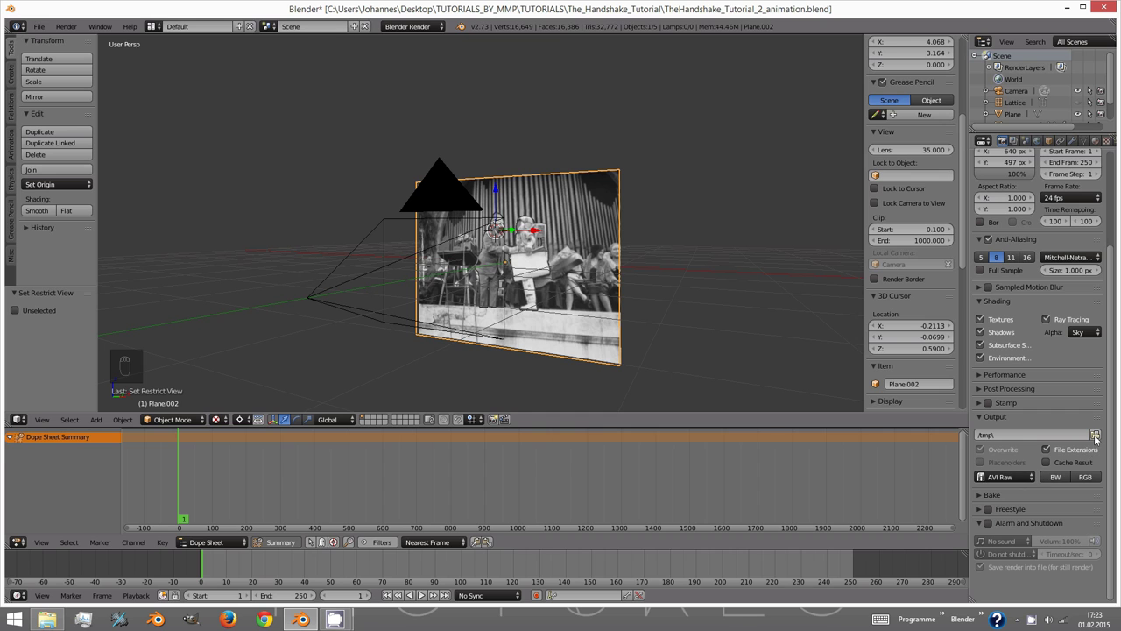
- Set the output file to Einstein on the Desktop and render the animation
{"action": "left_click", "coordinate": [1094, 435]}
{"action": "left_click", "coordinate": [39, 155]}
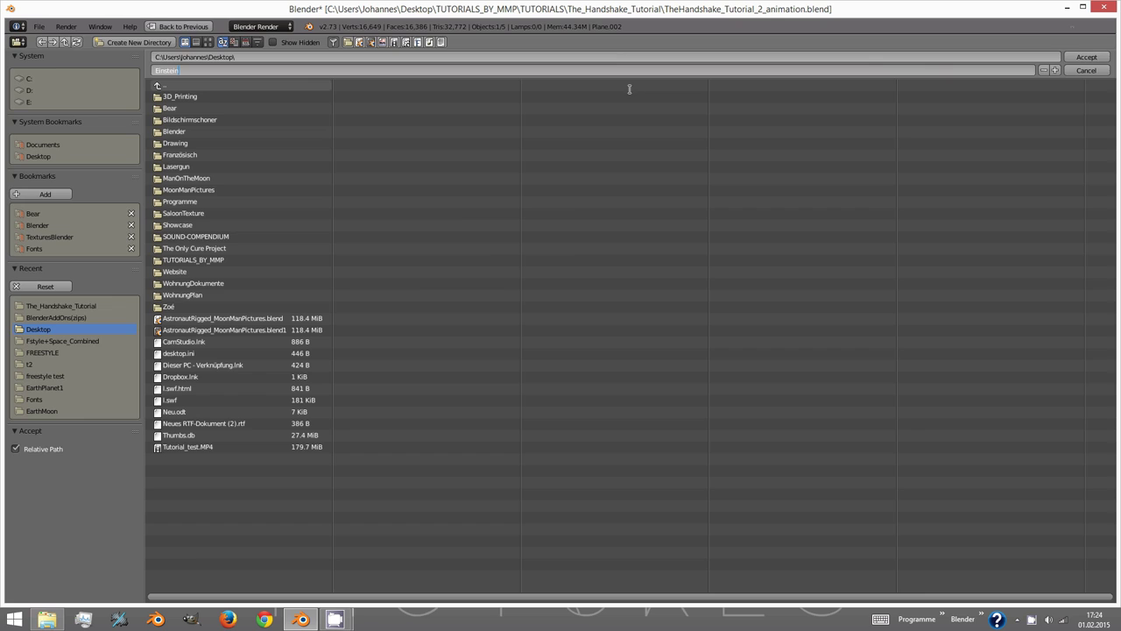
{"action": "key", "text": "Return"}
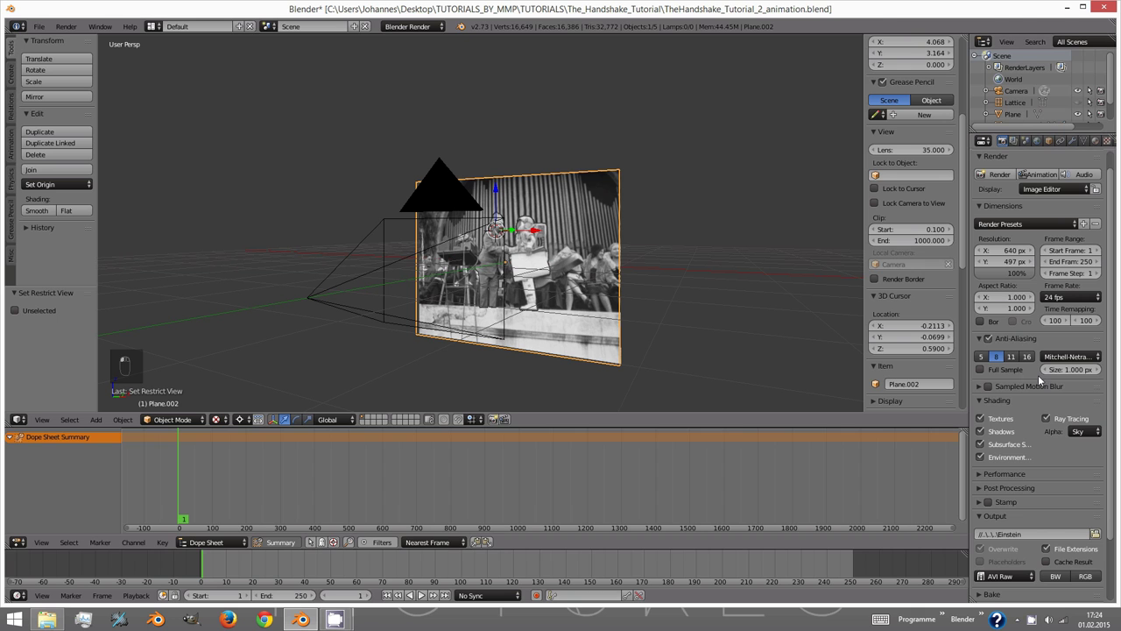
{"action": "left_click", "coordinate": [1033, 175]}
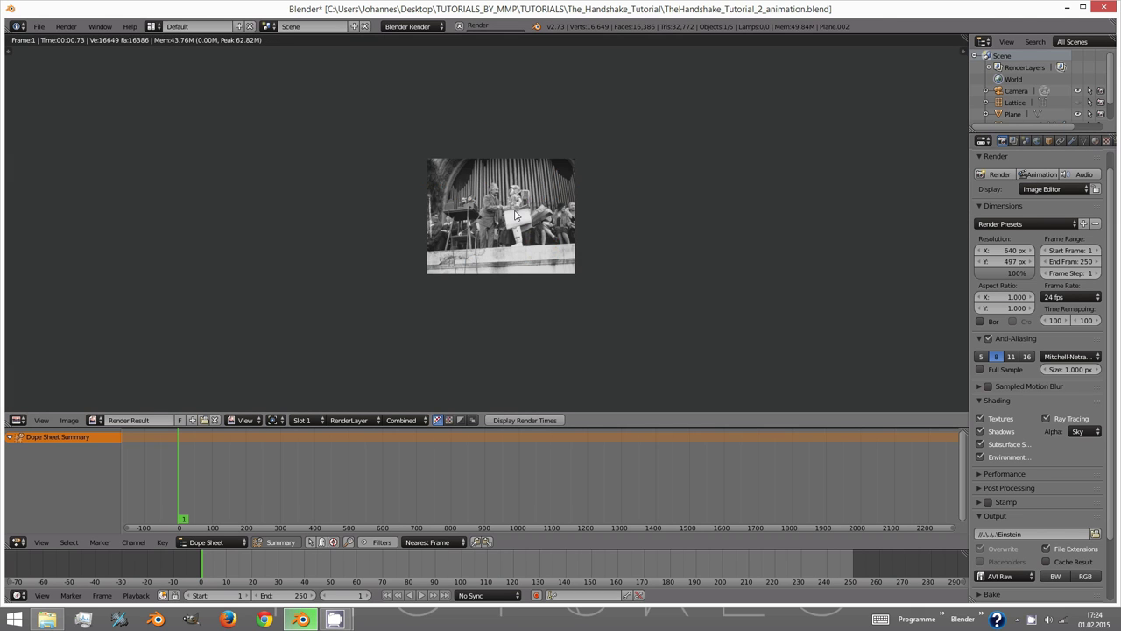